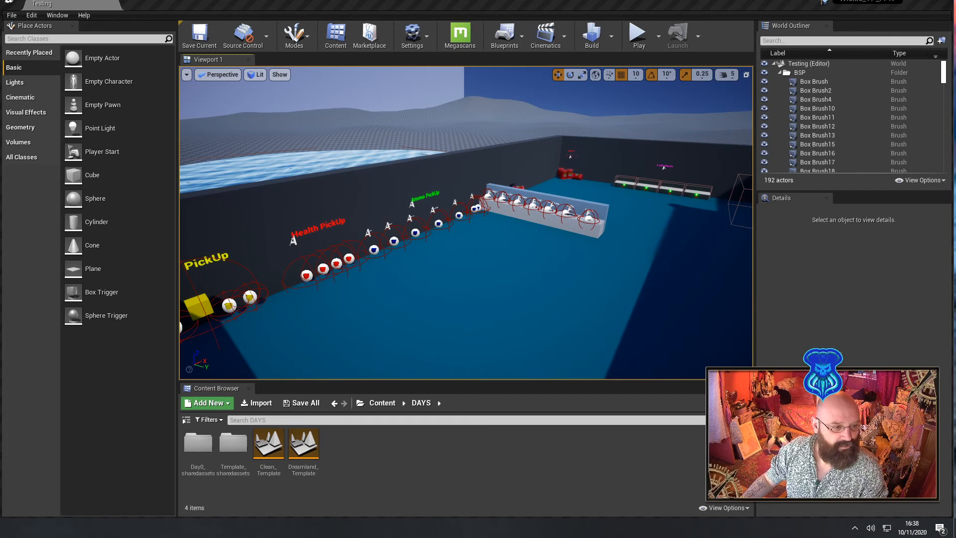
pyautogui.moveTo(414, 337); pyautogui.dragTo(431, 340, button='right')
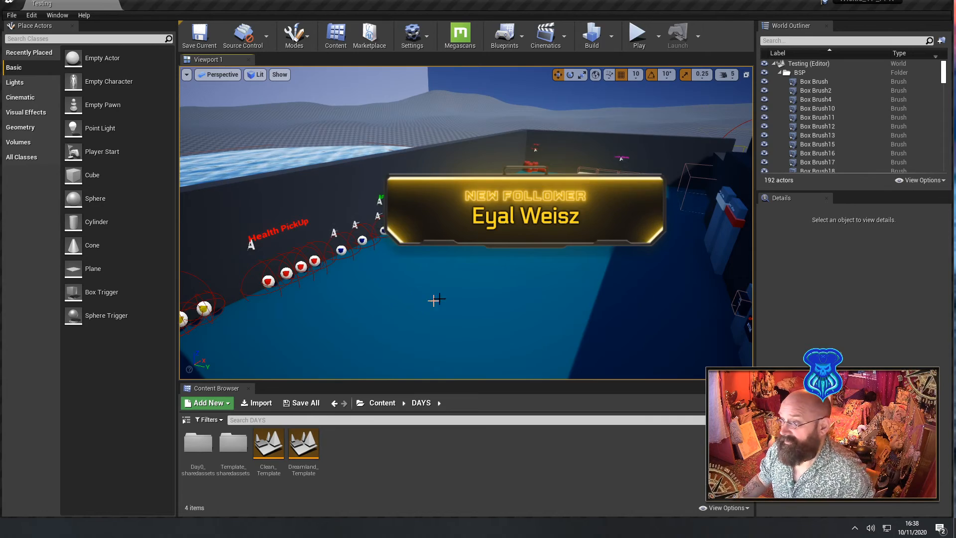
pyautogui.moveTo(437, 301); pyautogui.dragTo(338, 305, button='right')
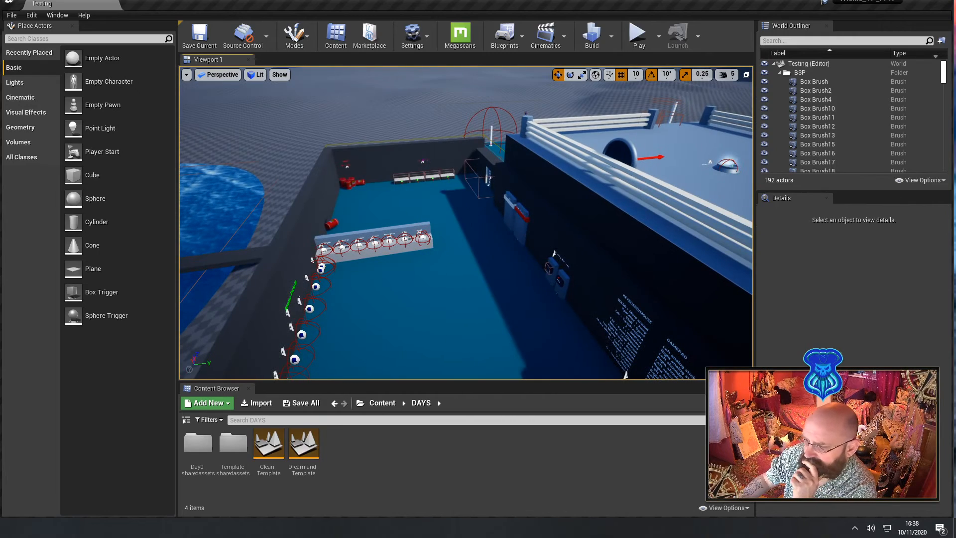
# Switch to the Epic Games Launcher, open the Workbench_HE_Wickie project from the Unreal Engine library and maximize its editor window
pyautogui.click(945, 3)
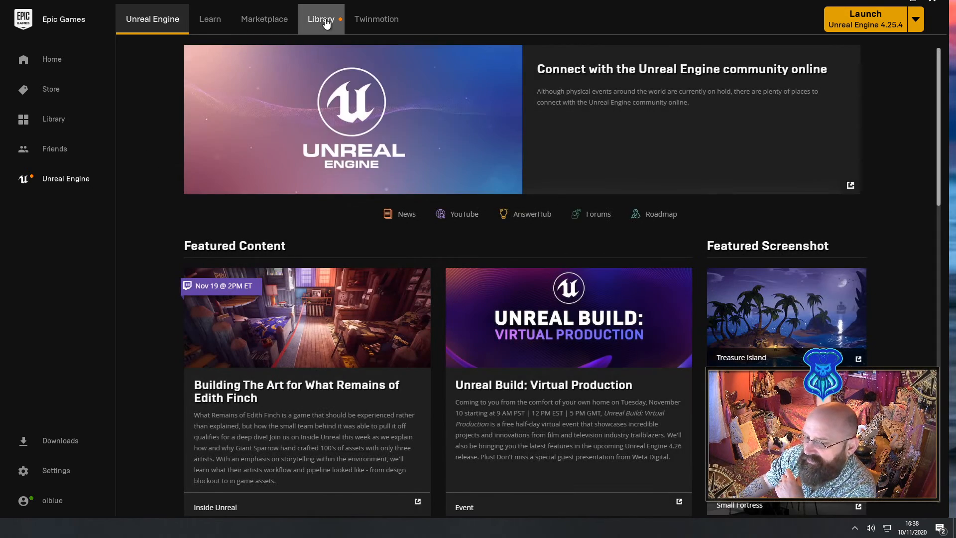
pyautogui.click(325, 23)
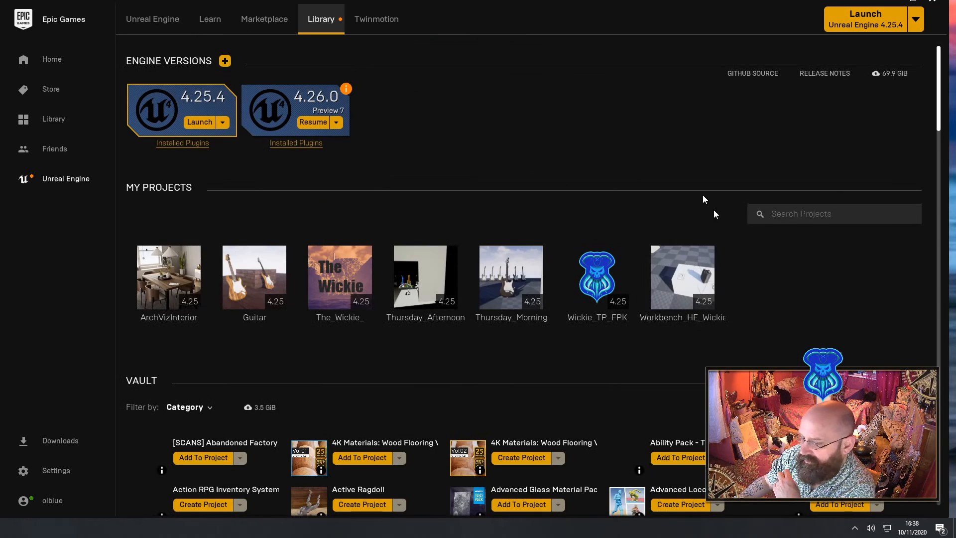
pyautogui.click(691, 300)
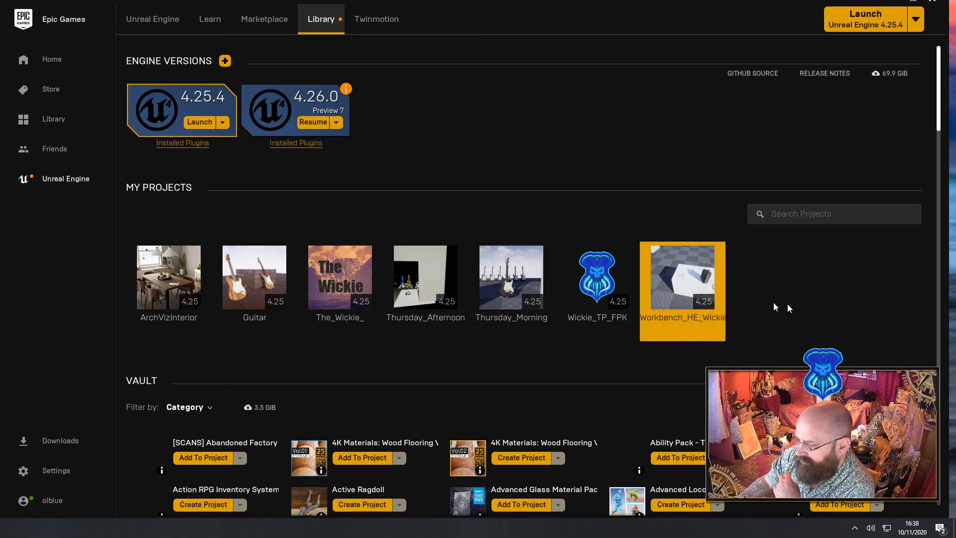
pyautogui.doubleClick(673, 279)
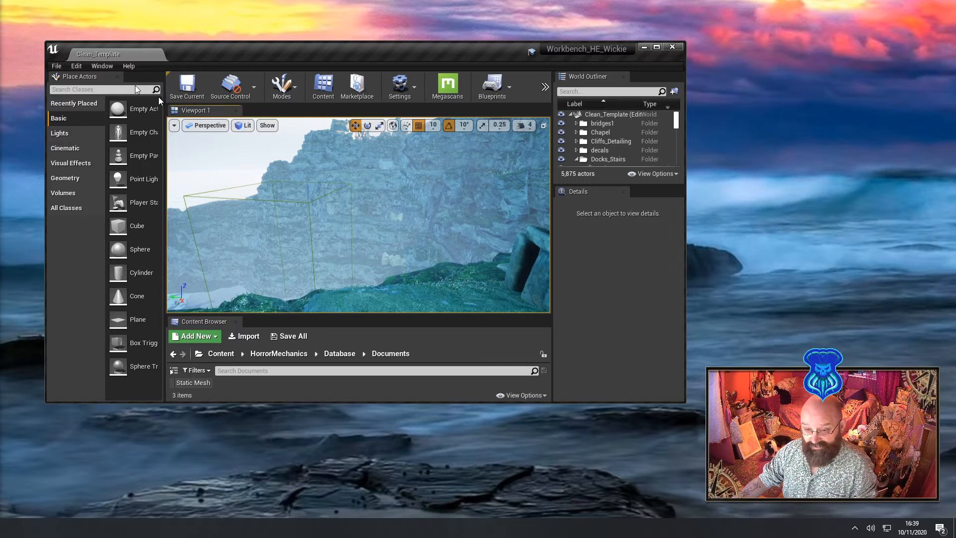
pyautogui.moveTo(235, 51); pyautogui.dragTo(231, 29)
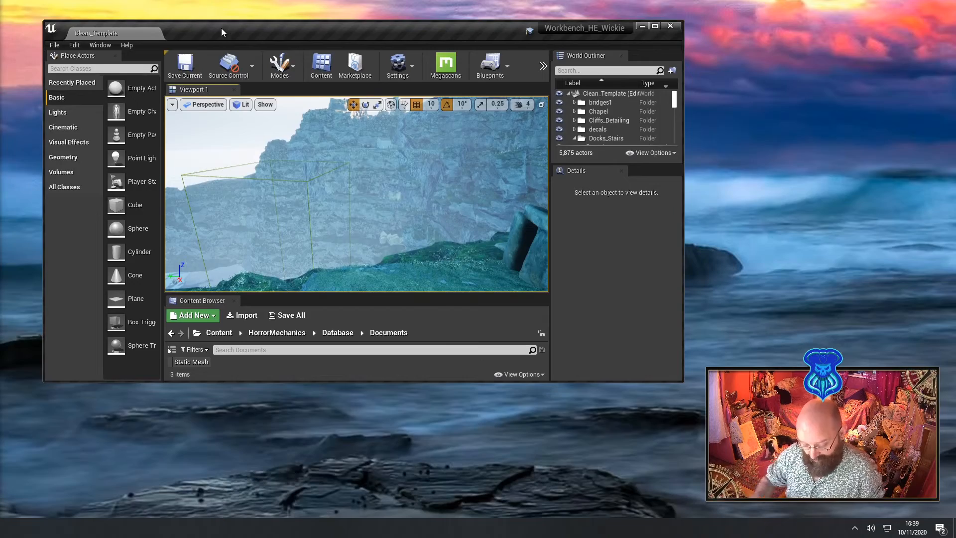
pyautogui.doubleClick(221, 28)
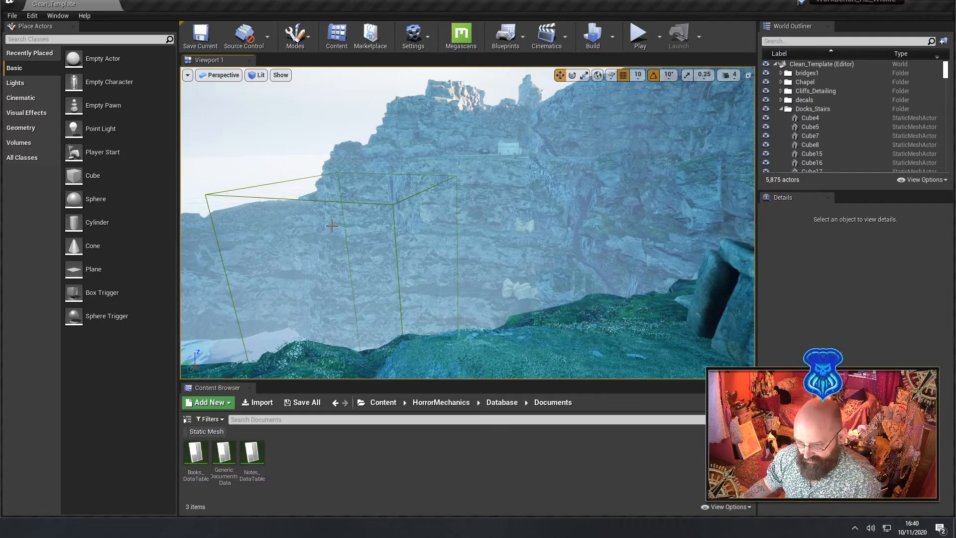
# Select the Wall_Door_400x348 piece on the distant cliff, focus on it and inspect the area around it
pyautogui.scroll(2, 350, 239)
pyautogui.scroll(-5, 335, 280)
pyautogui.moveTo(332, 276); pyautogui.dragTo(462, 178, button='right')
pyautogui.click(444, 146)
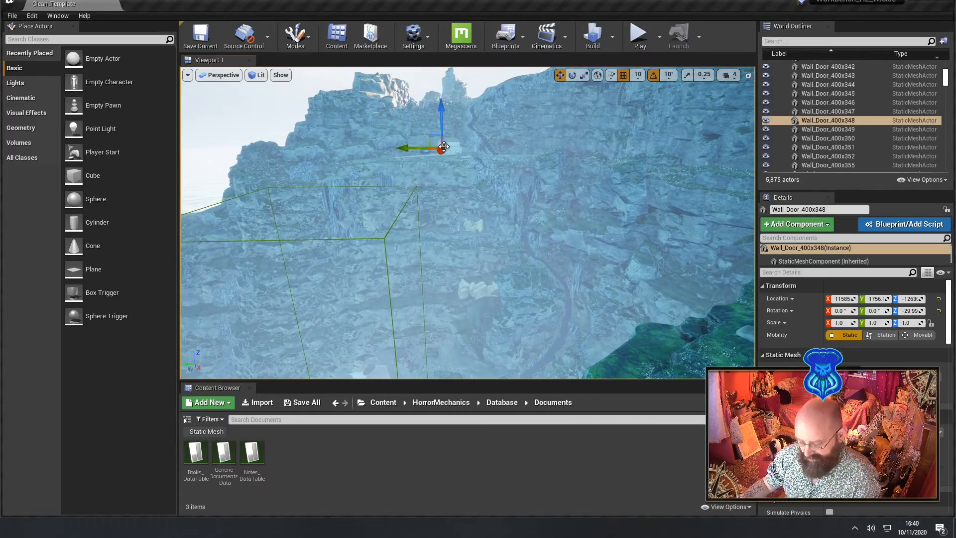
pyautogui.press('f')
pyautogui.moveTo(443, 145); pyautogui.dragTo(546, 153, button='right')
pyautogui.press('w')
pyautogui.press('s')
pyautogui.press('w')
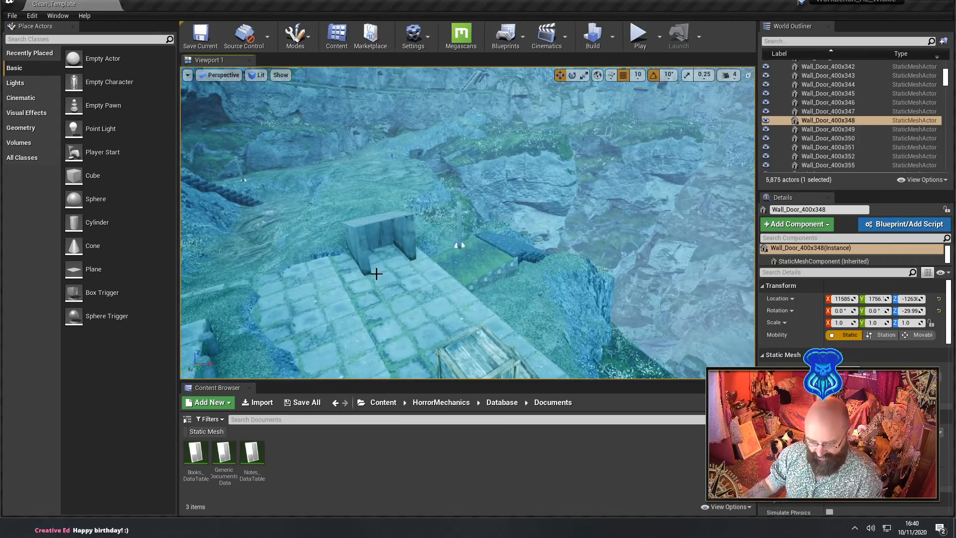
# Examine the stone-paved terrace, its wooden crates and the surrounding cliffs in the Clean_Template level
pyautogui.press('a')
pyautogui.moveTo(414, 310); pyautogui.dragTo(455, 302, button='right')
pyautogui.press('a')
pyautogui.press('a')
pyautogui.press('q')
pyautogui.press('d')
pyautogui.press('d')
pyautogui.press('a')
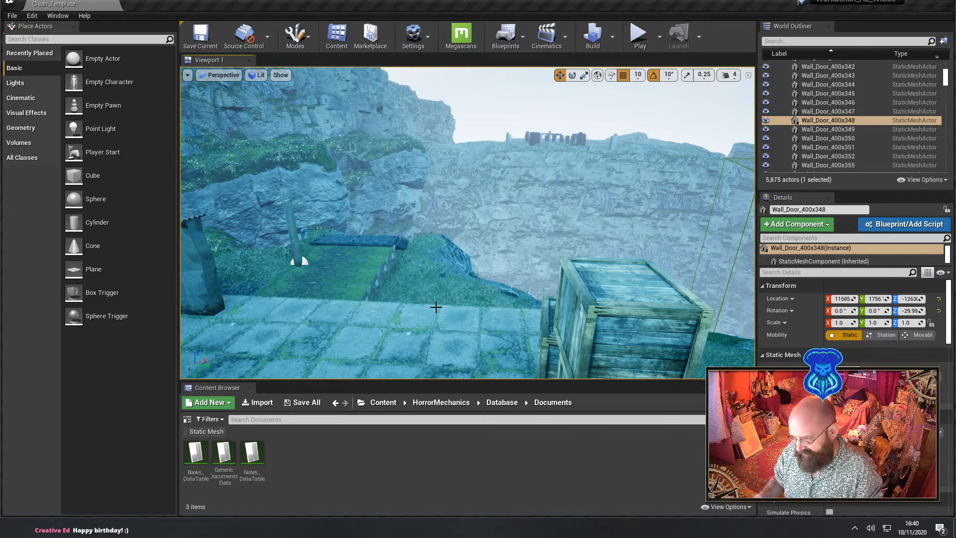
# Check the DAYS folder, return to the root Content folder and move the workbench level into DAYS
pyautogui.click(392, 403)
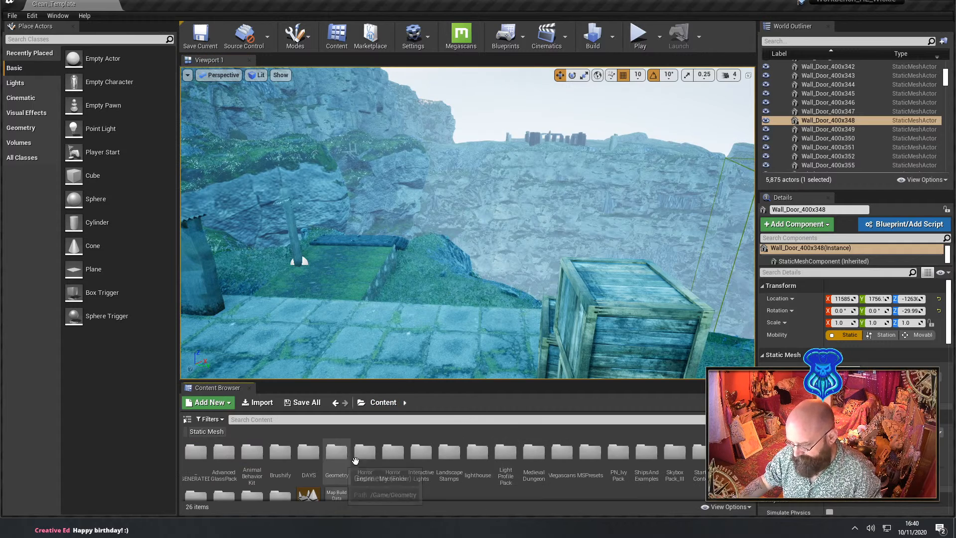
pyautogui.doubleClick(309, 453)
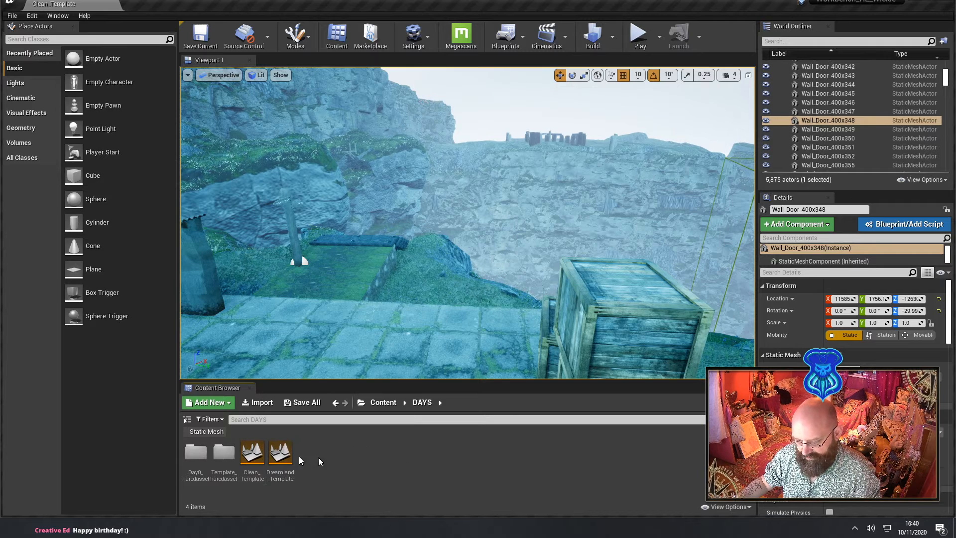
pyautogui.hotkey('alt', 'Left')
pyautogui.scroll(-1, 378, 470)
pyautogui.click(309, 470)
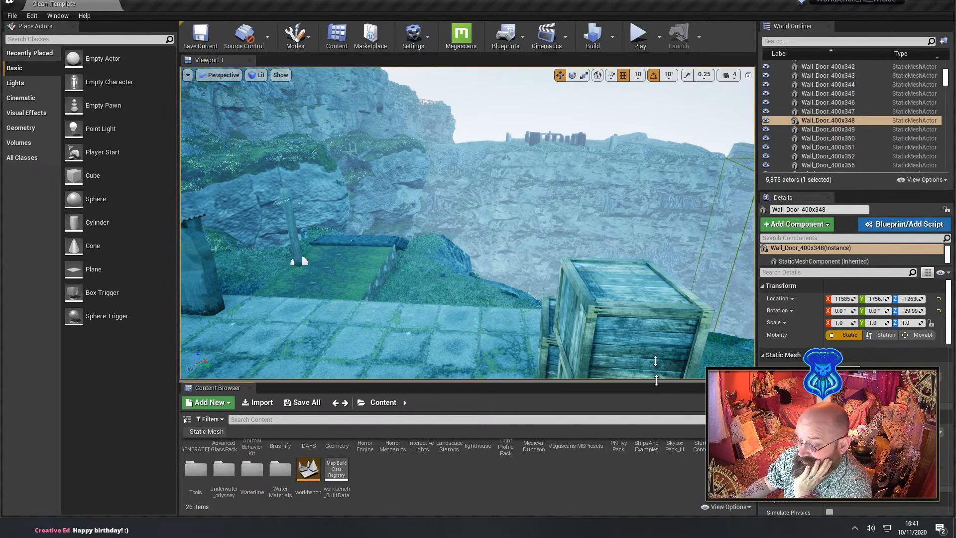
pyautogui.moveTo(656, 381); pyautogui.dragTo(653, 345)
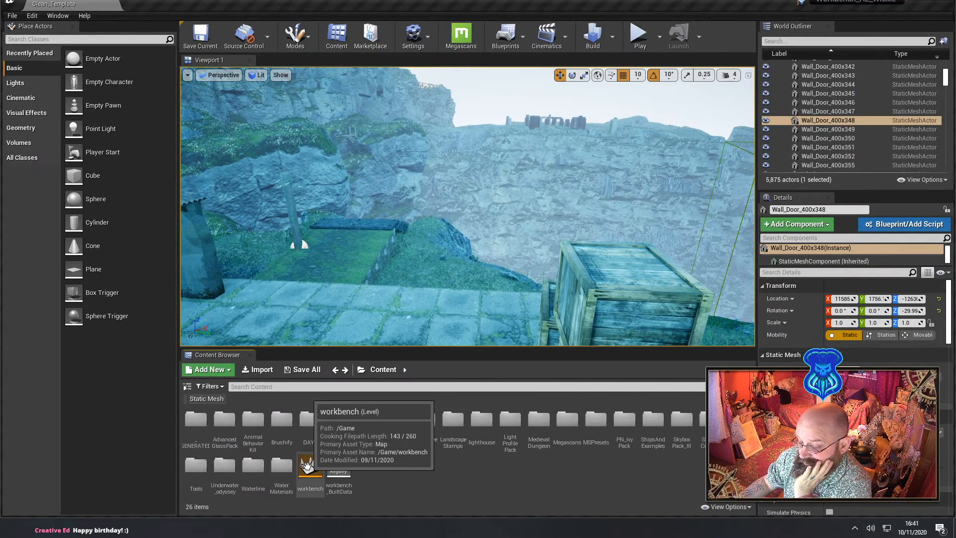
pyautogui.moveTo(311, 471); pyautogui.dragTo(313, 431)
pyautogui.click(323, 443)
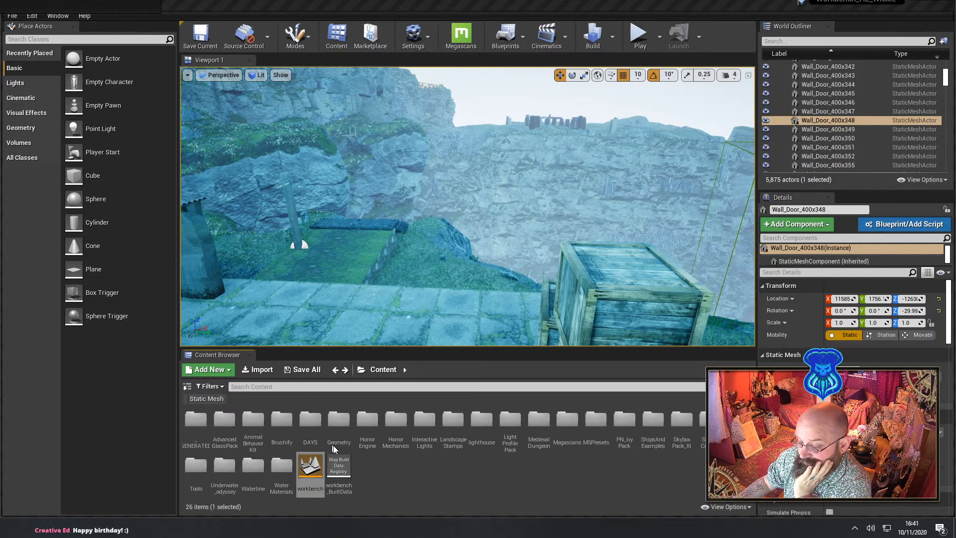
pyautogui.click(388, 346)
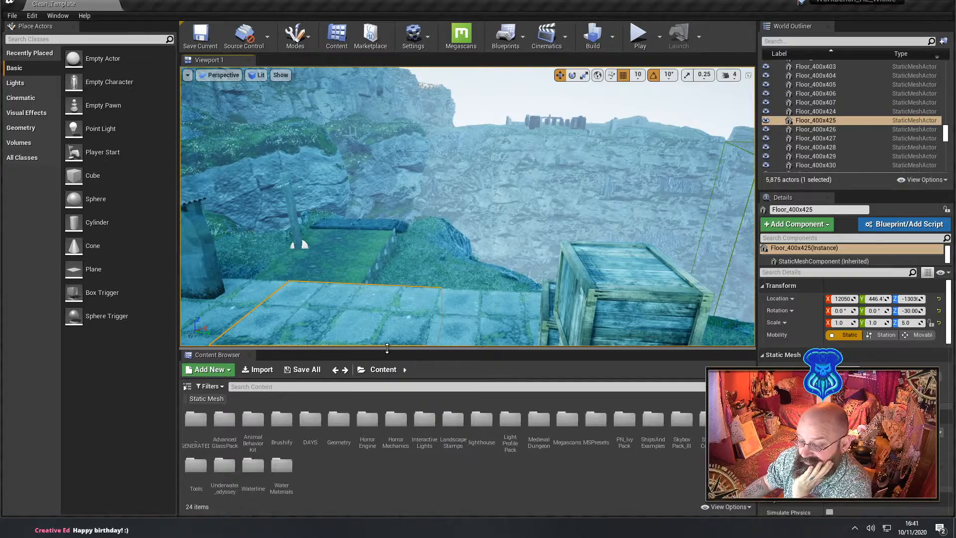
pyautogui.moveTo(386, 352); pyautogui.dragTo(385, 370)
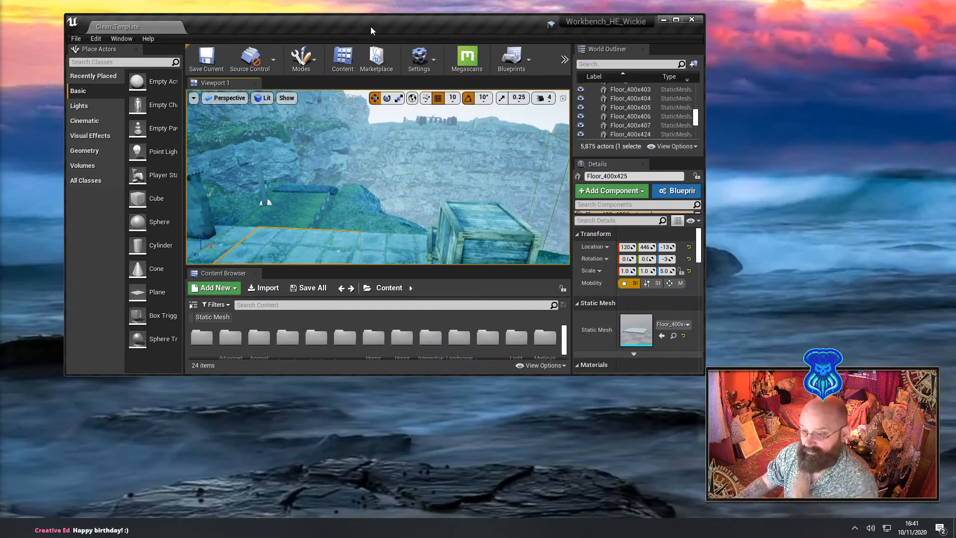
# Maximize the editor window again and open the workbench level from the DAYS folder
pyautogui.doubleClick(370, 25)
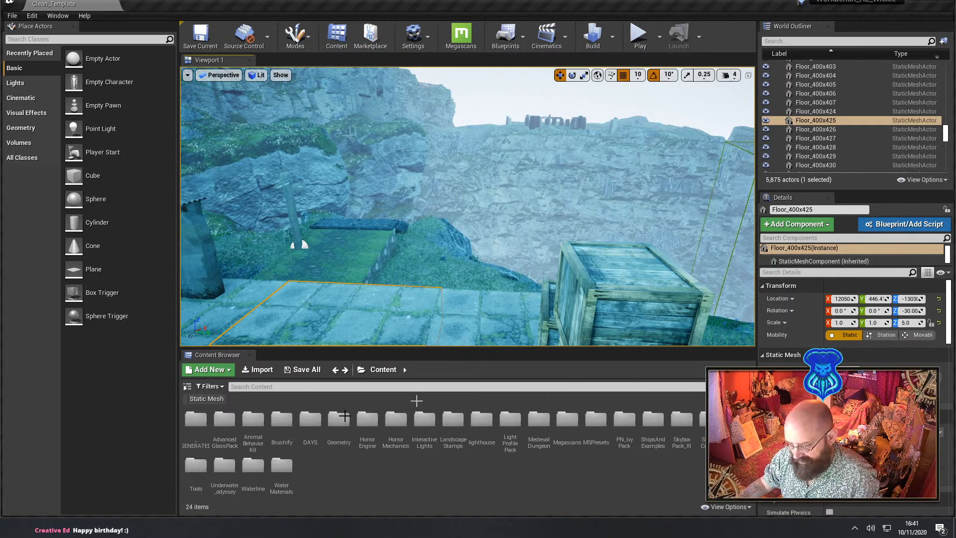
pyautogui.doubleClick(310, 423)
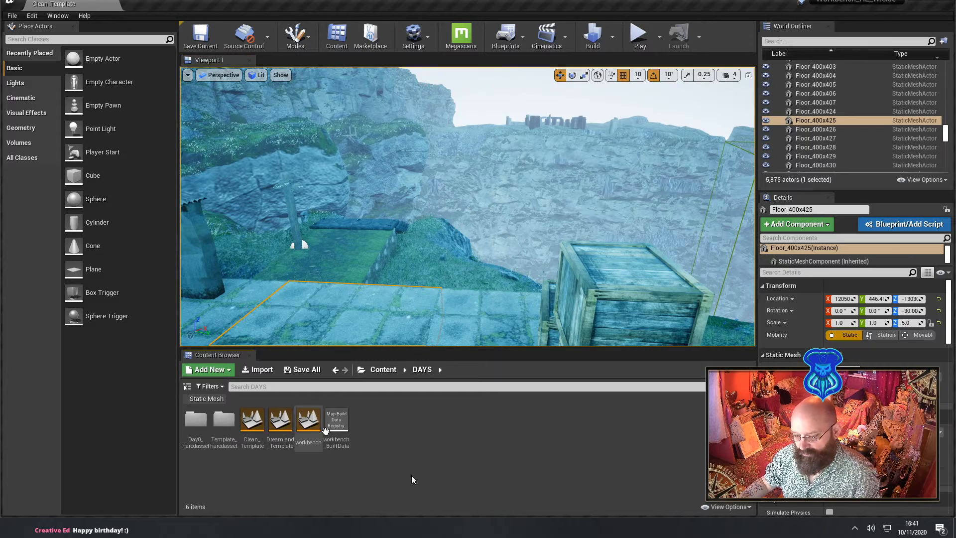
pyautogui.doubleClick(310, 427)
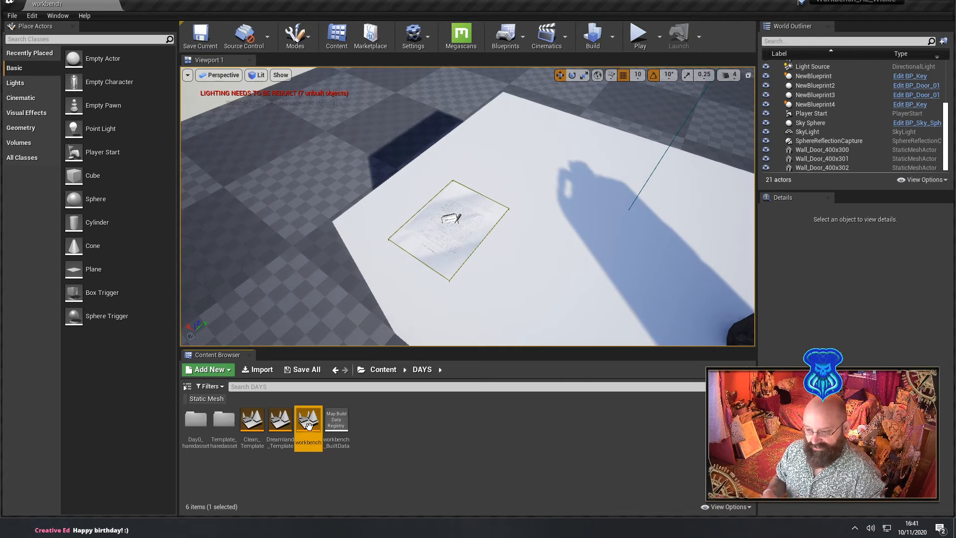
# Play the workbench level, walk to the white table, then inspect and collect the Diesel Fuel can
pyautogui.click(638, 44)
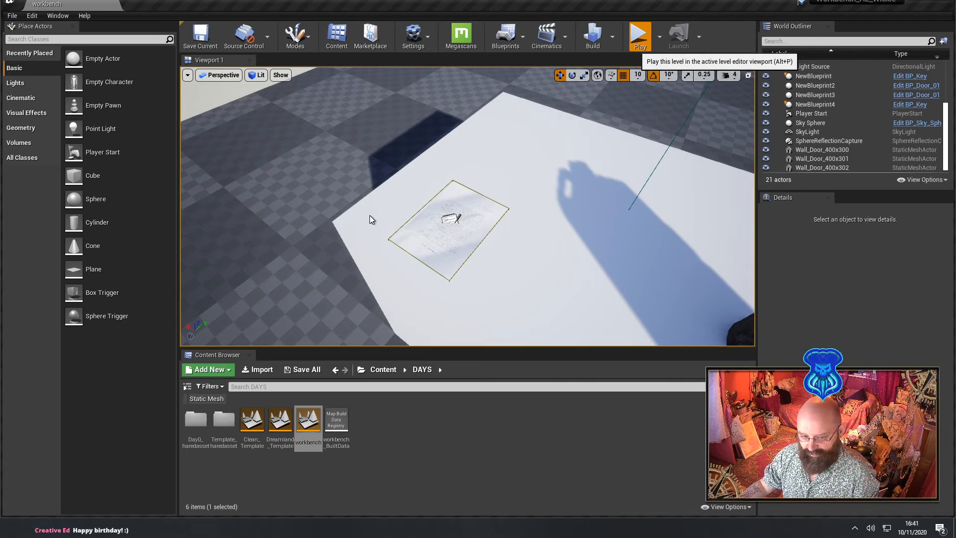
pyautogui.press('w')
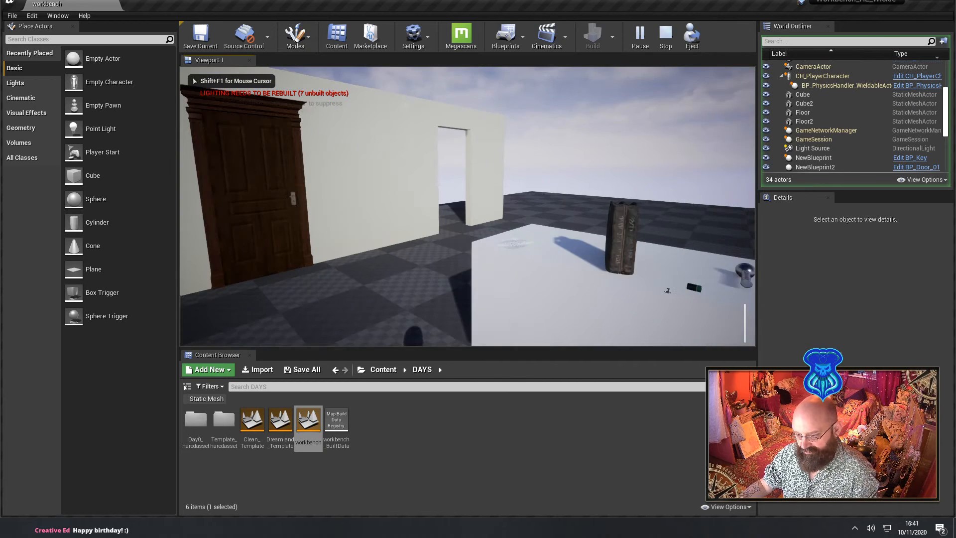
pyautogui.press('w')
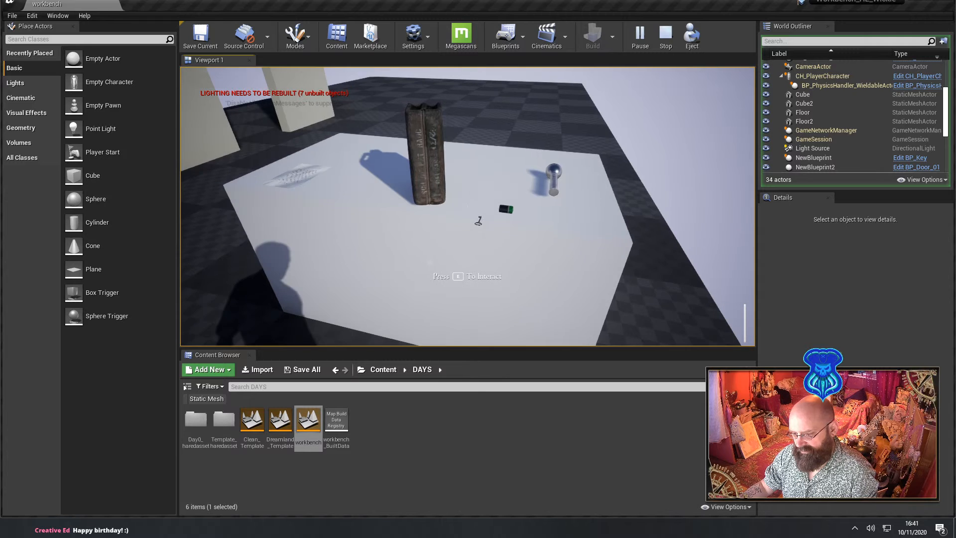
pyautogui.press('w')
pyautogui.press('e')
pyautogui.moveTo(468, 206); pyautogui.dragTo(562, 249)
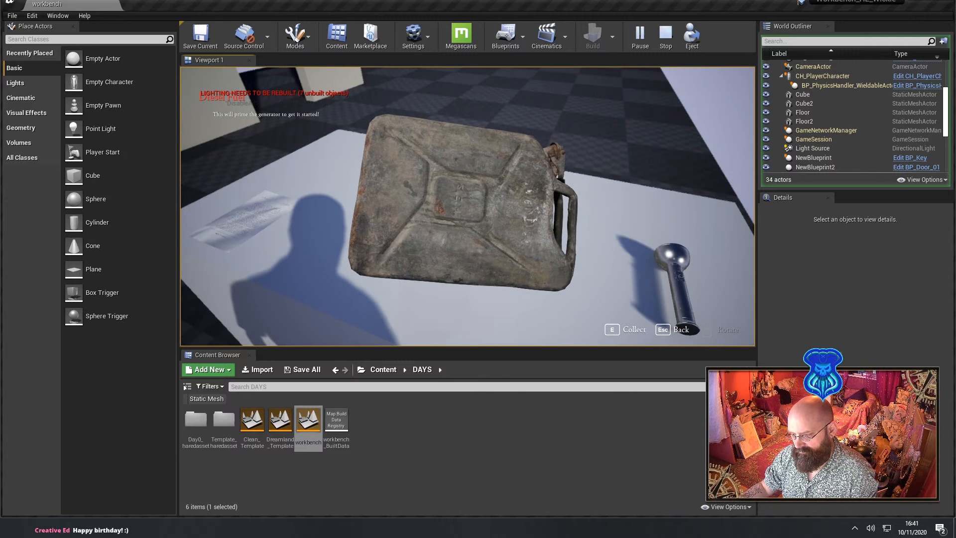
pyautogui.press('e')
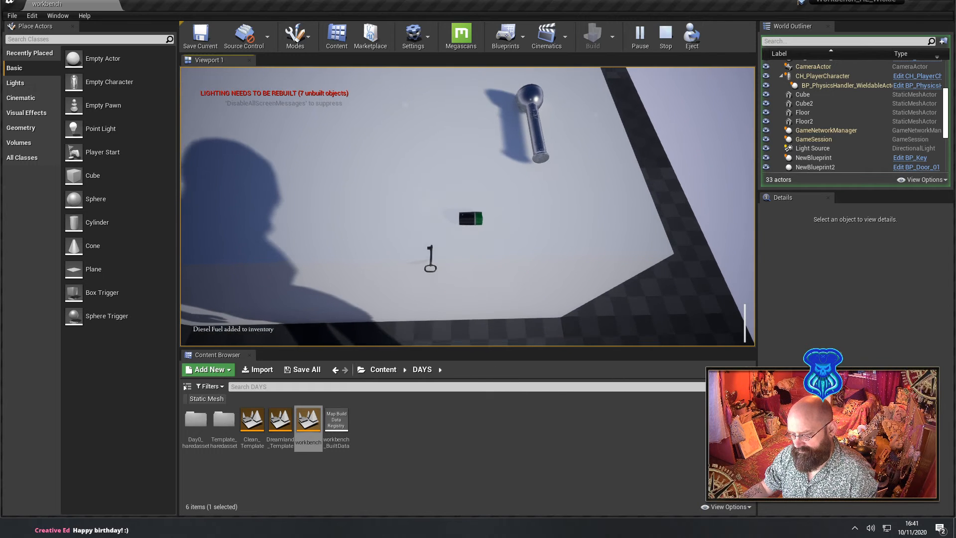
# Collect the battery, the Old Key and the Flashlight from the table in the running game
pyautogui.click(468, 206)
pyautogui.press('e')
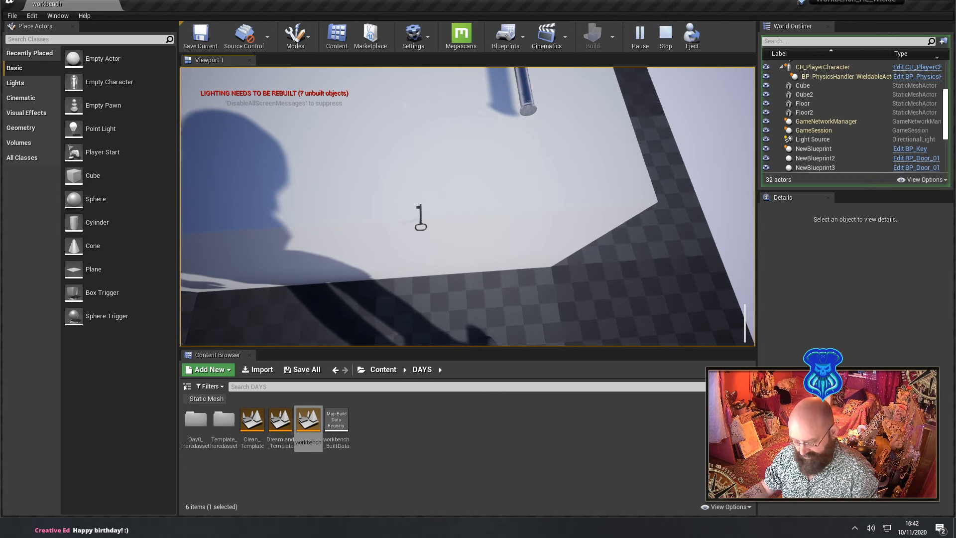
pyautogui.press('ctrl')
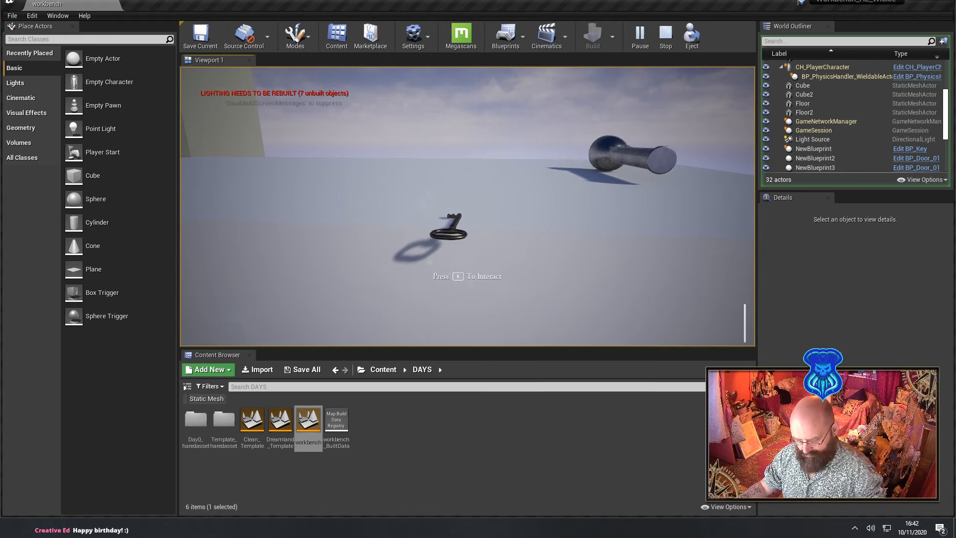
pyautogui.press('e')
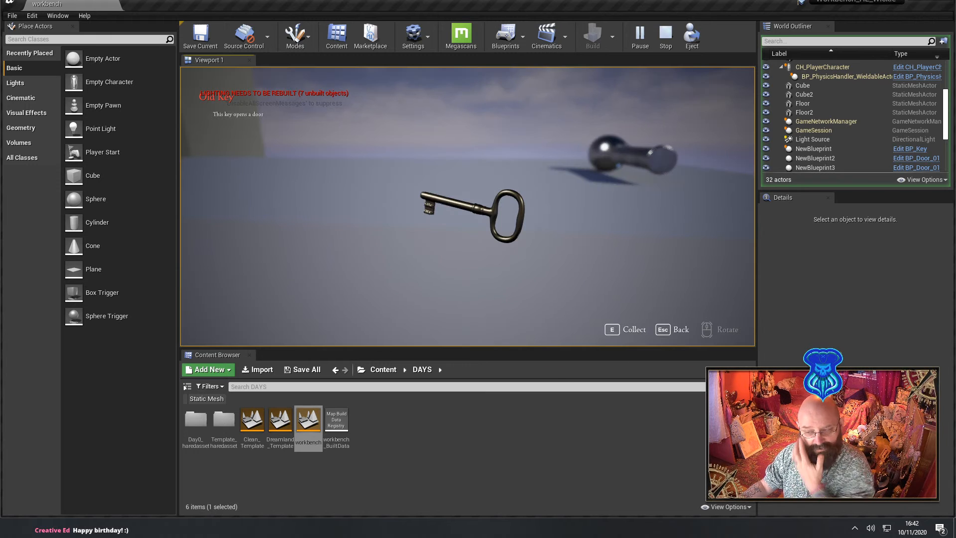
pyautogui.press('e')
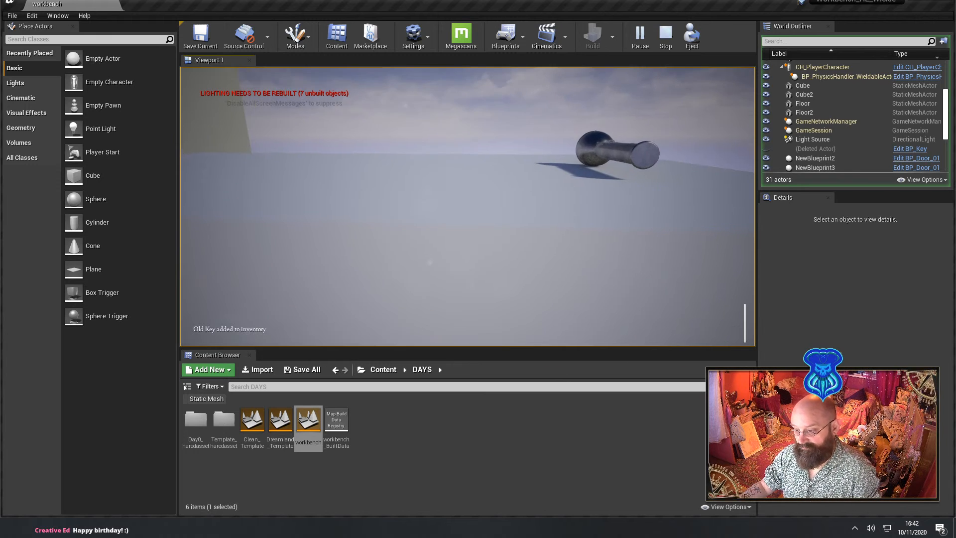
pyautogui.press('e')
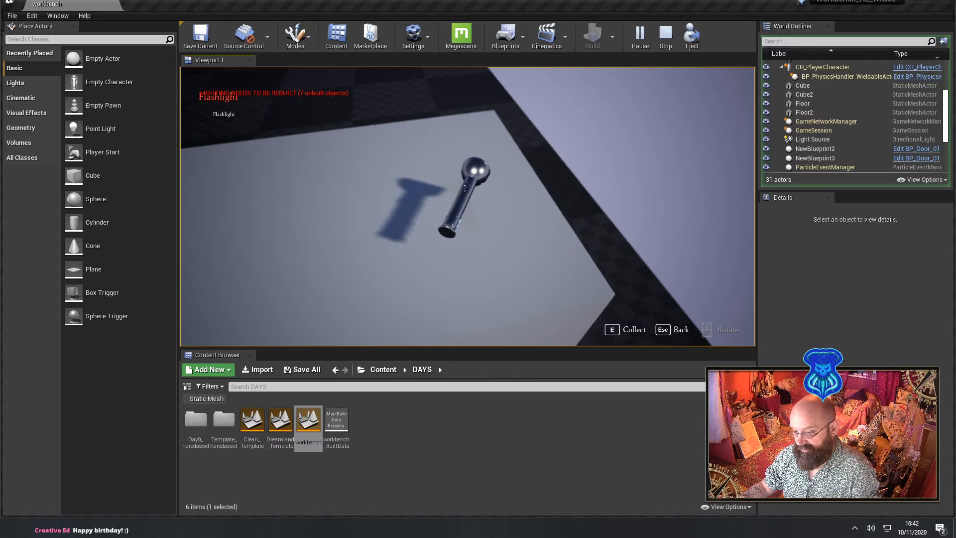
pyautogui.press('e')
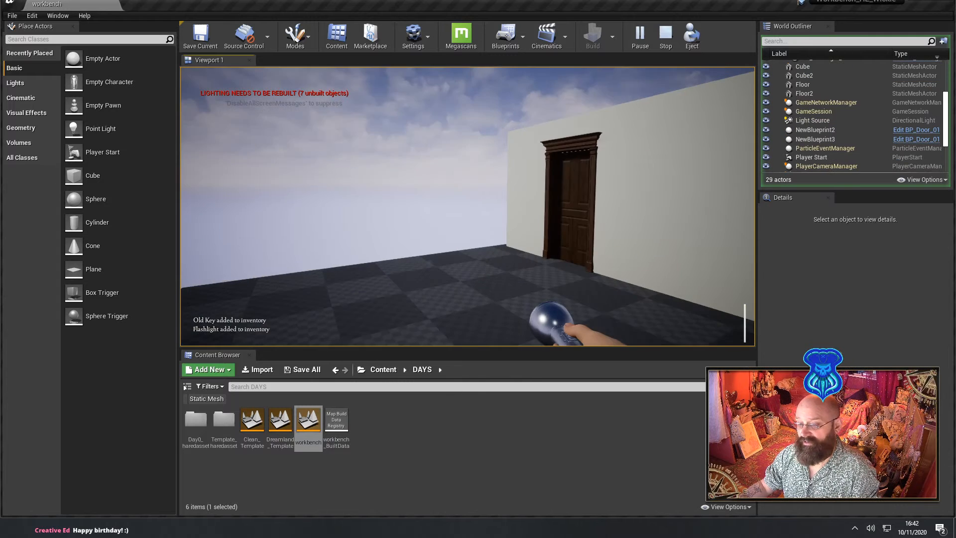
# Test the wooden door by opening it and walking through, and end the play session
pyautogui.press('w')
pyautogui.press('w')
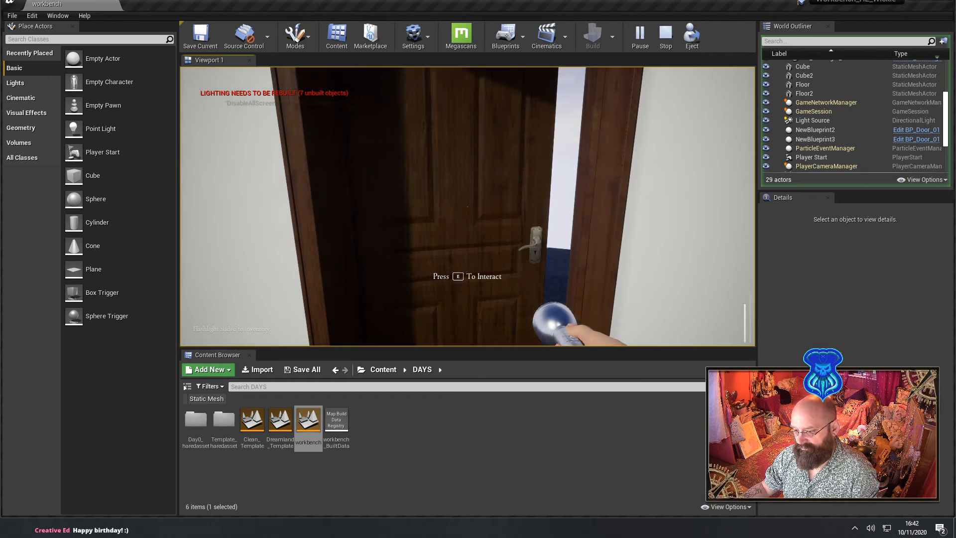
pyautogui.press('e')
pyautogui.press('w')
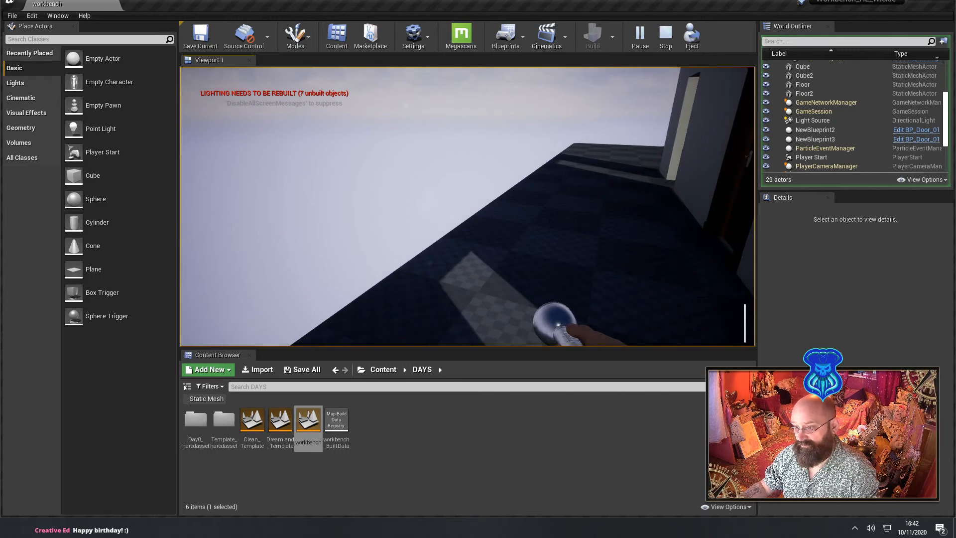
pyautogui.hotkey('shift', 'F1')
pyautogui.press('Escape')
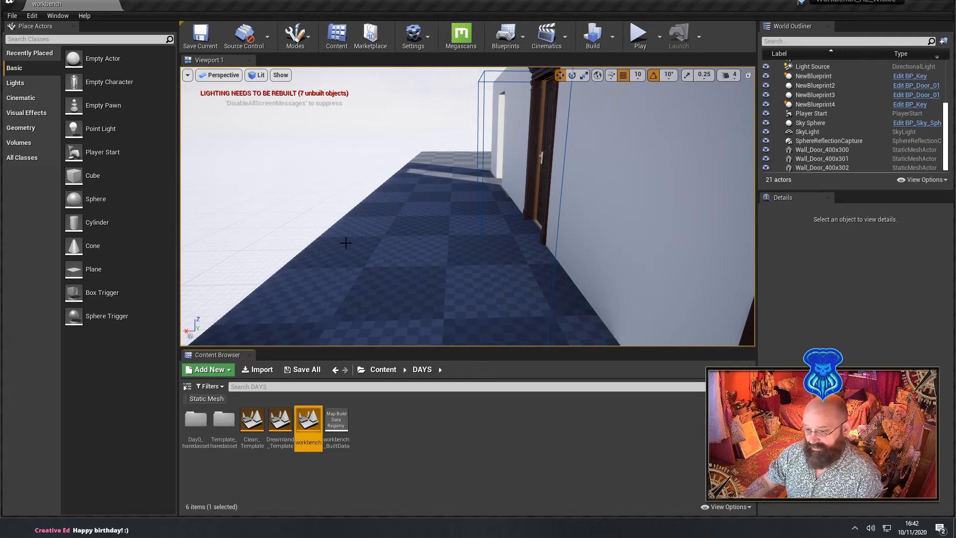
pyautogui.moveTo(346, 243); pyautogui.dragTo(906, 264, button='right')
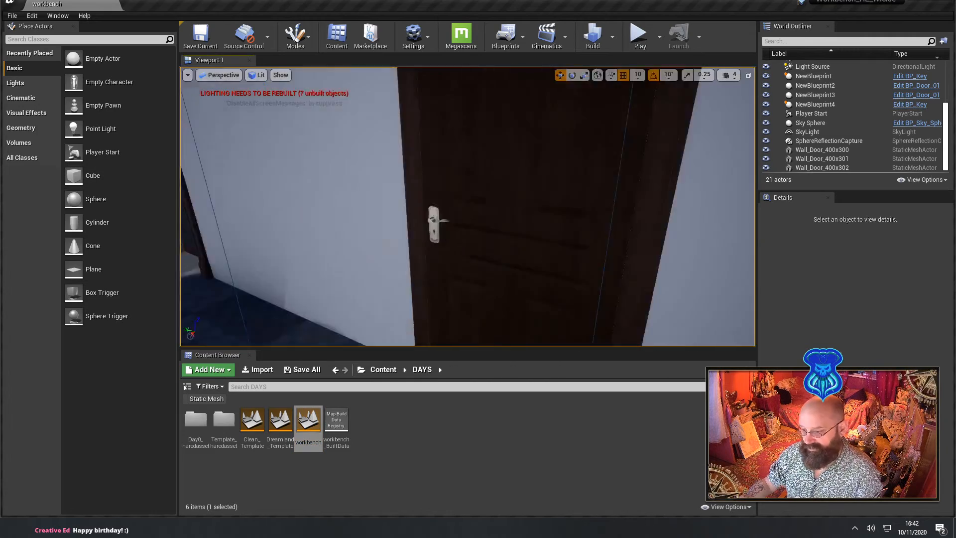
pyautogui.moveTo(468, 207); pyautogui.dragTo(346, 242, button='right')
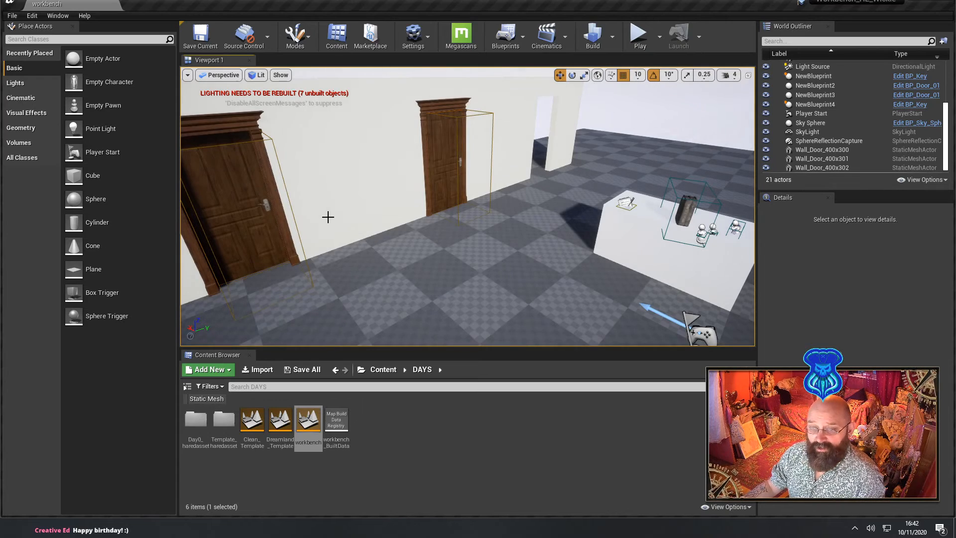
pyautogui.moveTo(350, 209); pyautogui.dragTo(437, 245, button='right')
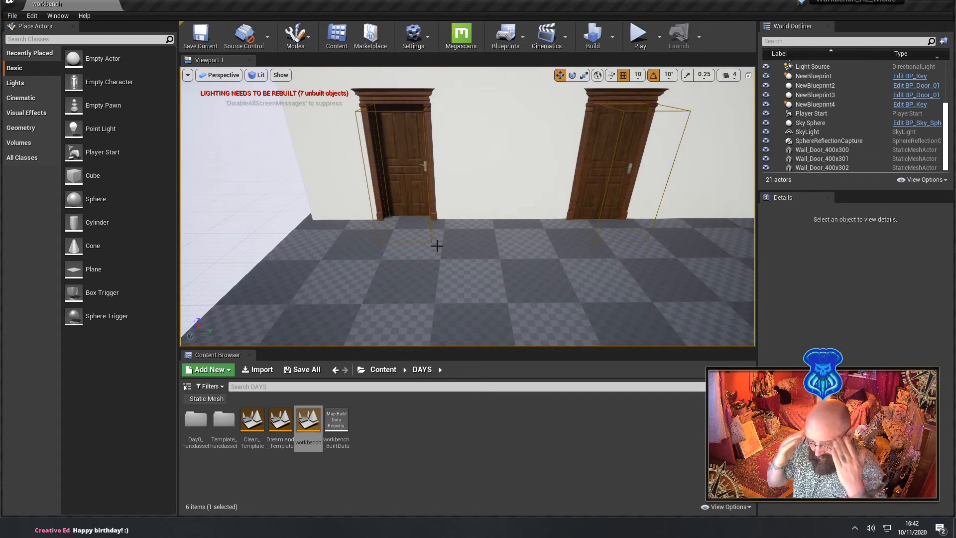
# Create a new level named Cave_Template in the DAYS folder and open it
pyautogui.click(390, 430)
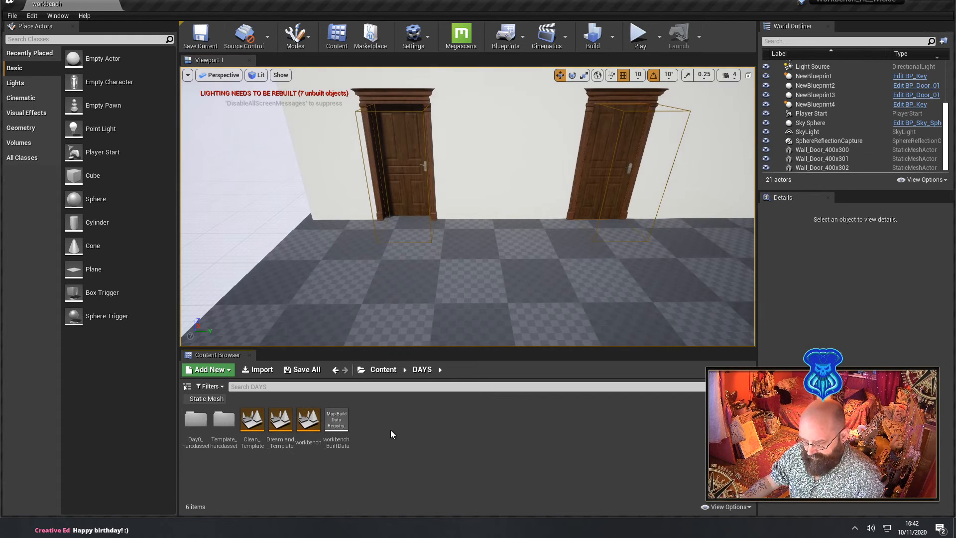
pyautogui.rightClick(391, 431)
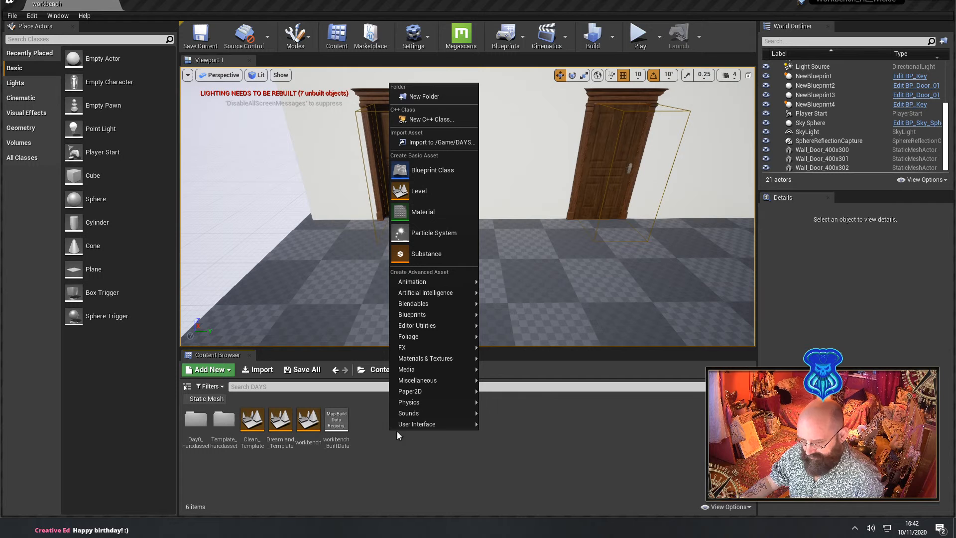
pyautogui.click(435, 190)
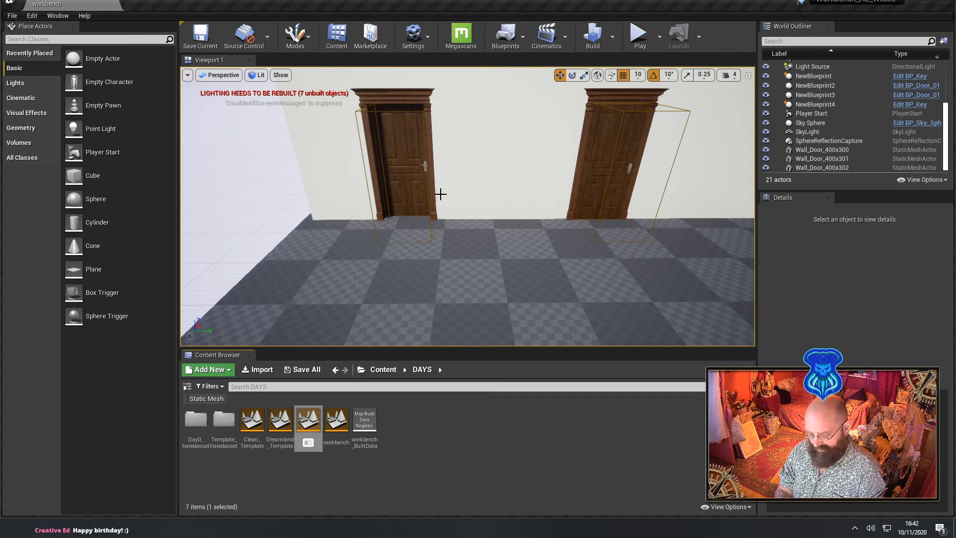
pyautogui.press('BackSpace')
pyautogui.write('C')
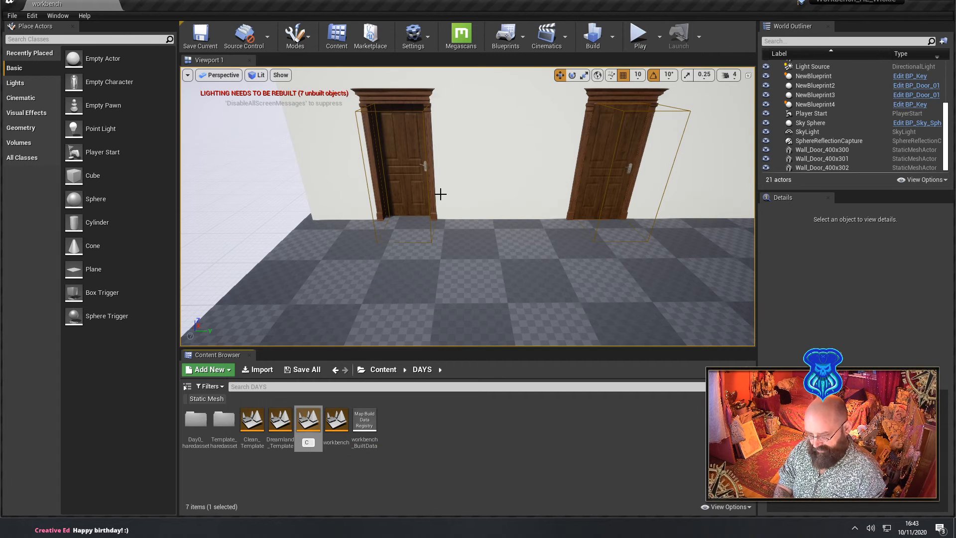
pyautogui.write('ave_Template')
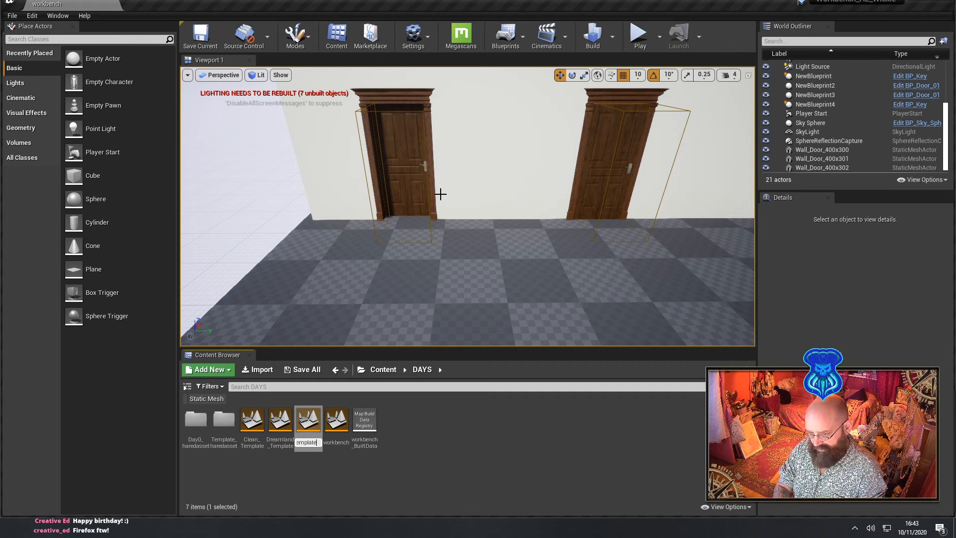
pyautogui.press('Return')
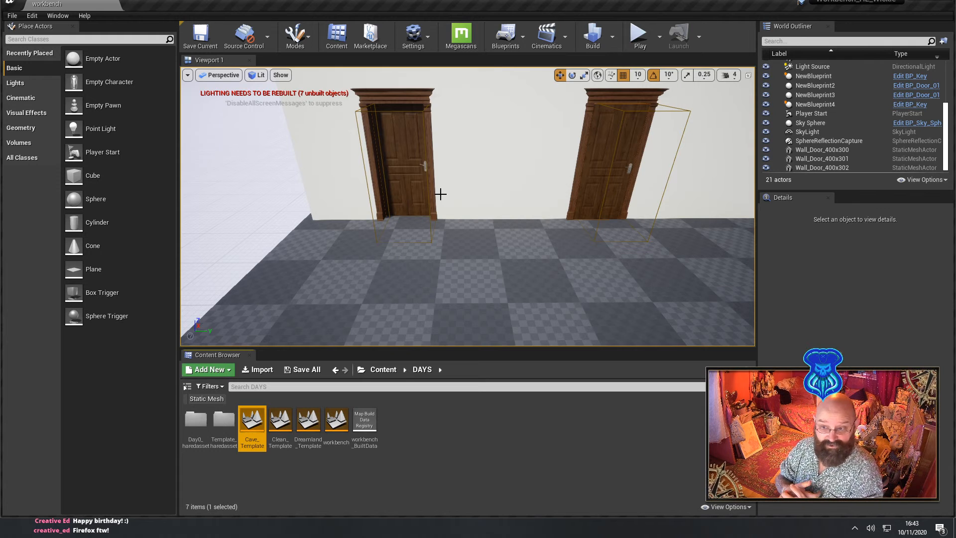
pyautogui.doubleClick(257, 431)
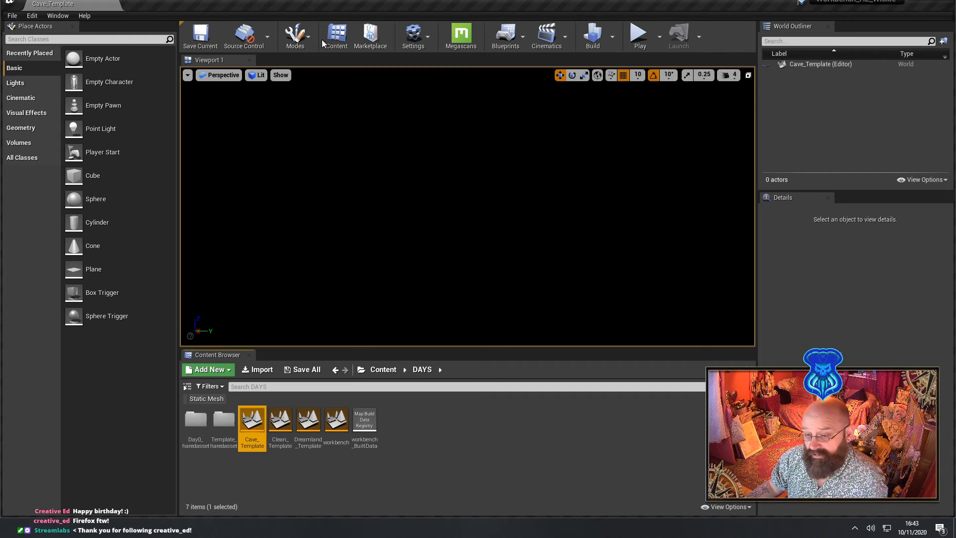
# Create a new landscape in Landscape mode with the number of components set to 4 by 4
pyautogui.click(299, 40)
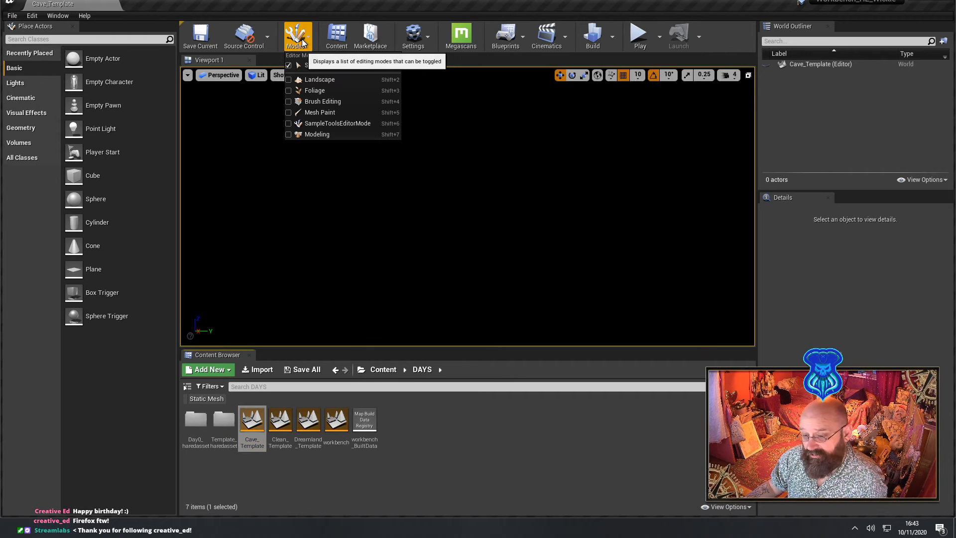
pyautogui.click(308, 80)
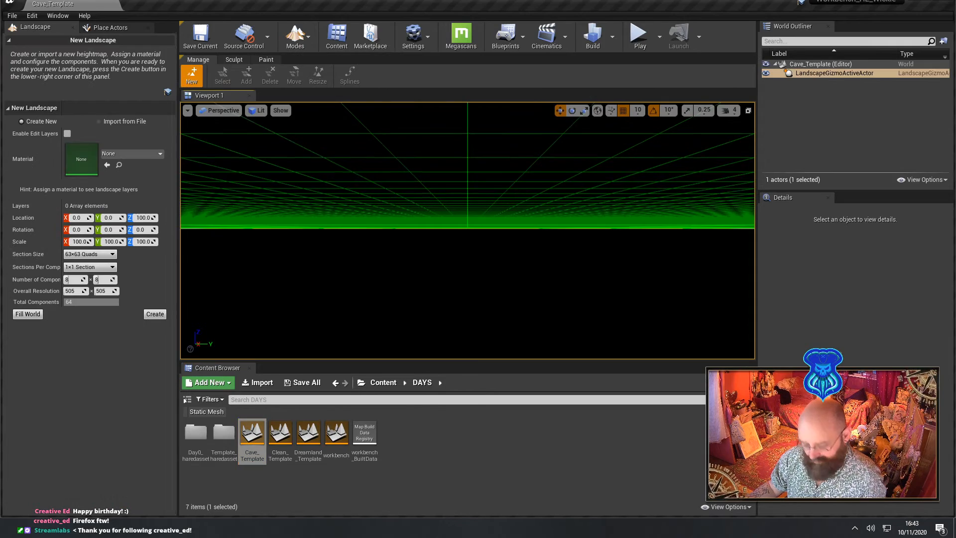
pyautogui.press('s')
pyautogui.moveTo(467, 230); pyautogui.dragTo(461, 258, button='right')
pyautogui.press('s')
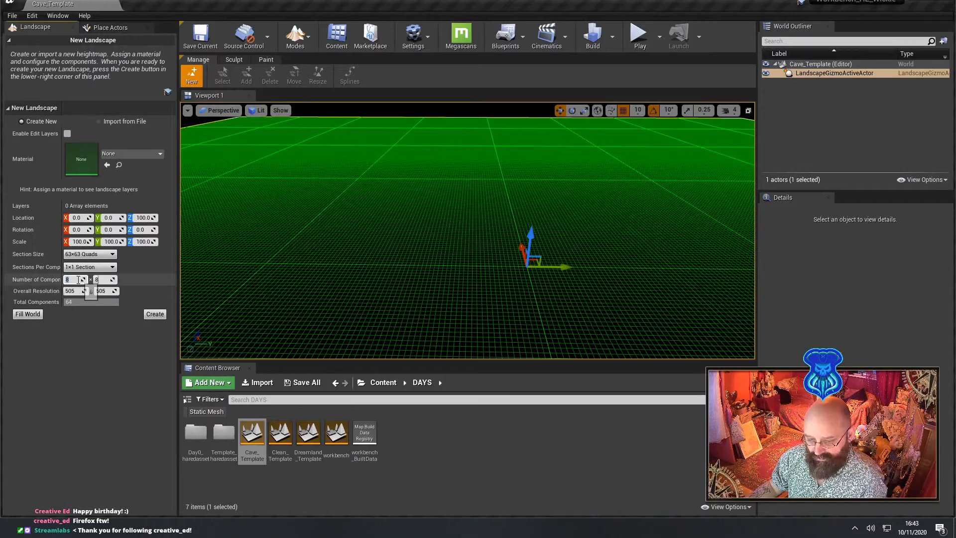
pyautogui.press('Tab')
pyautogui.write('4')
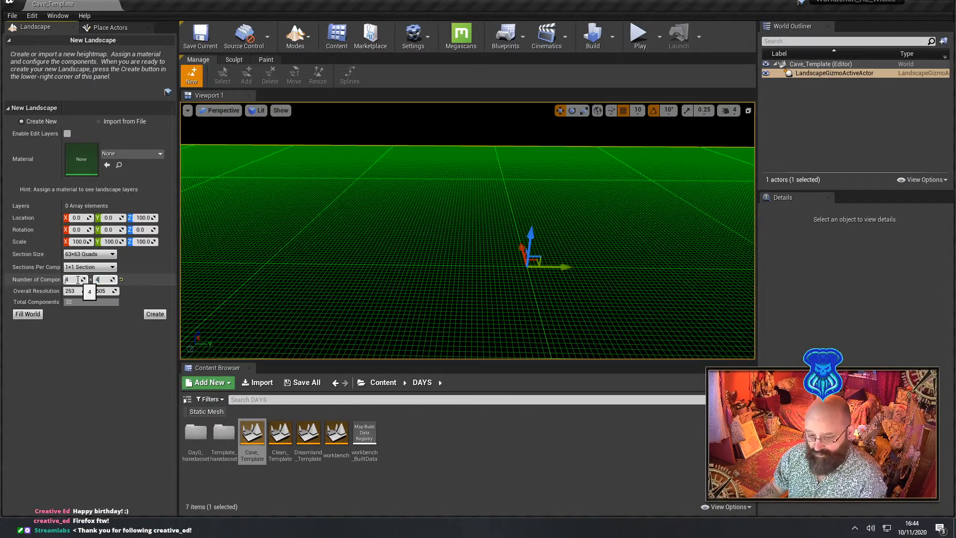
pyautogui.press('Tab')
pyautogui.moveTo(469, 245)
pyautogui.mouseDown(button='right')
pyautogui.moveTo(597, 273)
pyautogui.moveTo(538, 249)
pyautogui.moveTo(388, 253)
pyautogui.moveTo(485, 233)
pyautogui.mouseUp(button='right')
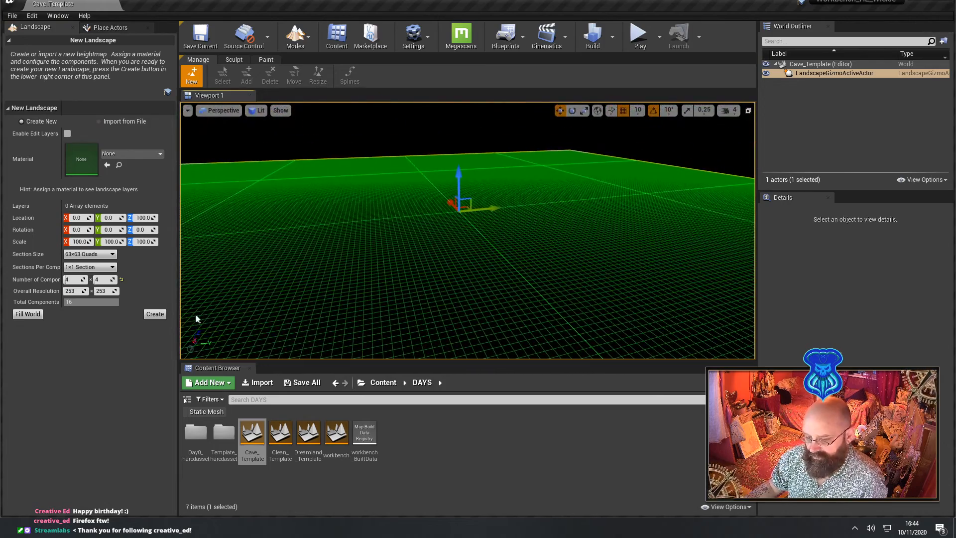
pyautogui.click(157, 312)
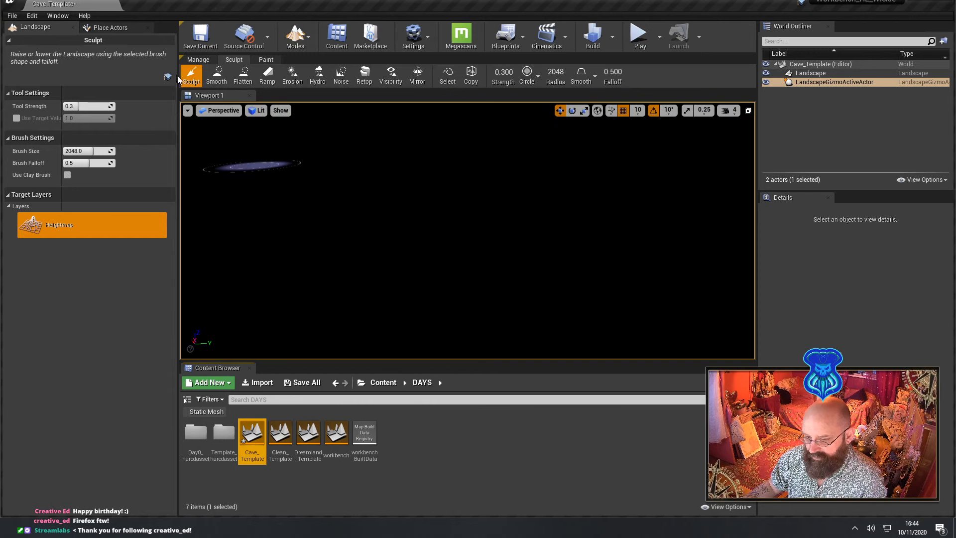
# Return to Select mode and place a Directional Light on the new landscape
pyautogui.click(303, 40)
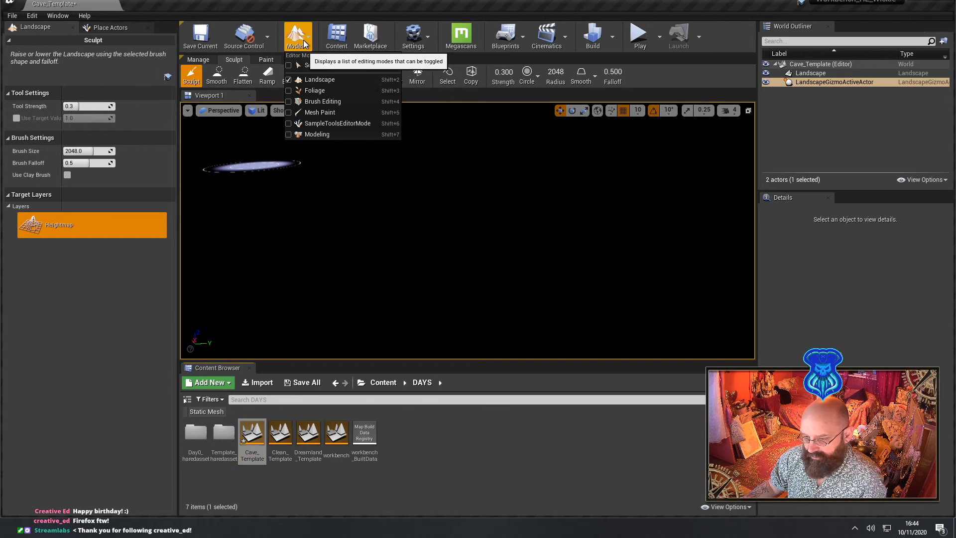
pyautogui.click(327, 70)
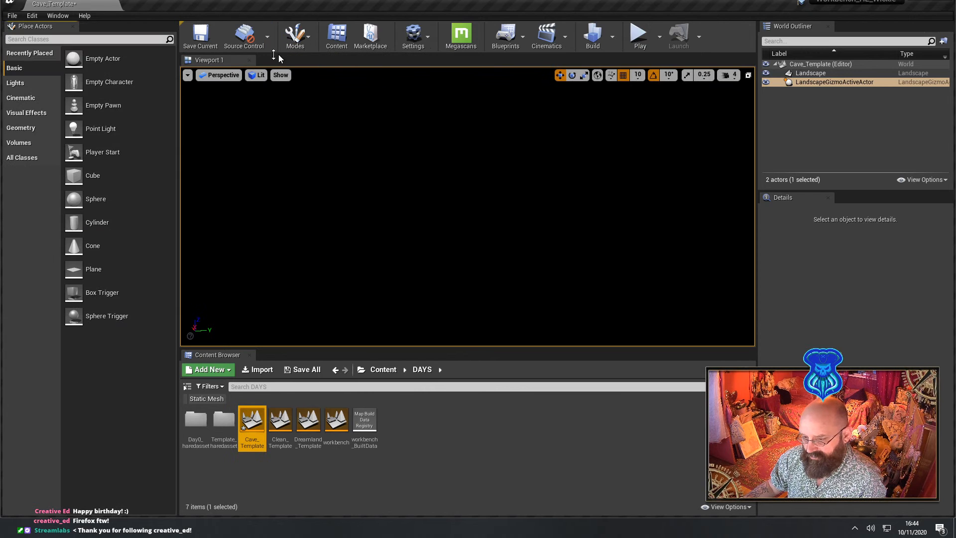
pyautogui.click(16, 83)
pyautogui.moveTo(86, 67); pyautogui.dragTo(256, 304)
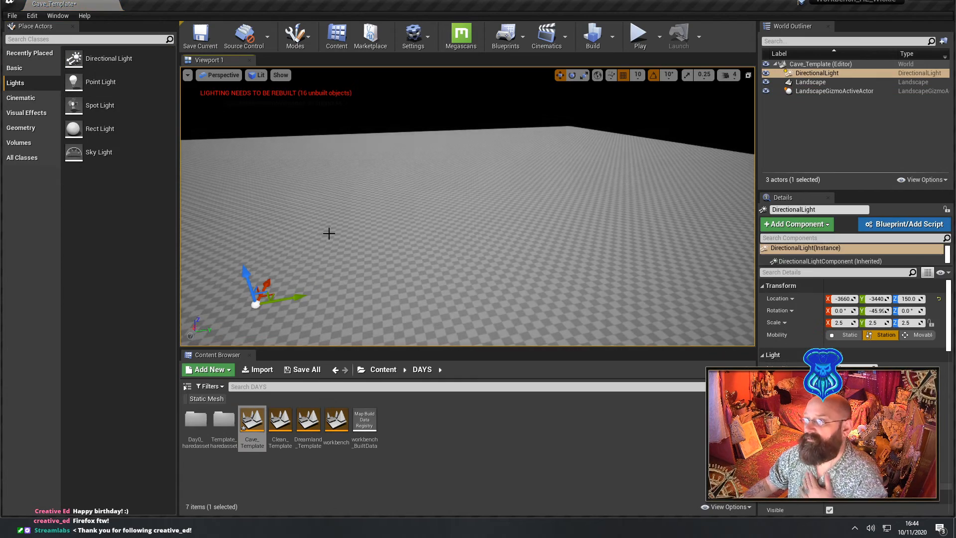
# Save the Cave_Template level with its landscape and directional light
pyautogui.moveTo(329, 233); pyautogui.dragTo(334, 259, button='right')
pyautogui.press('s')
pyautogui.moveTo(468, 207); pyautogui.dragTo(329, 232, button='right')
pyautogui.press('w')
pyautogui.press('s')
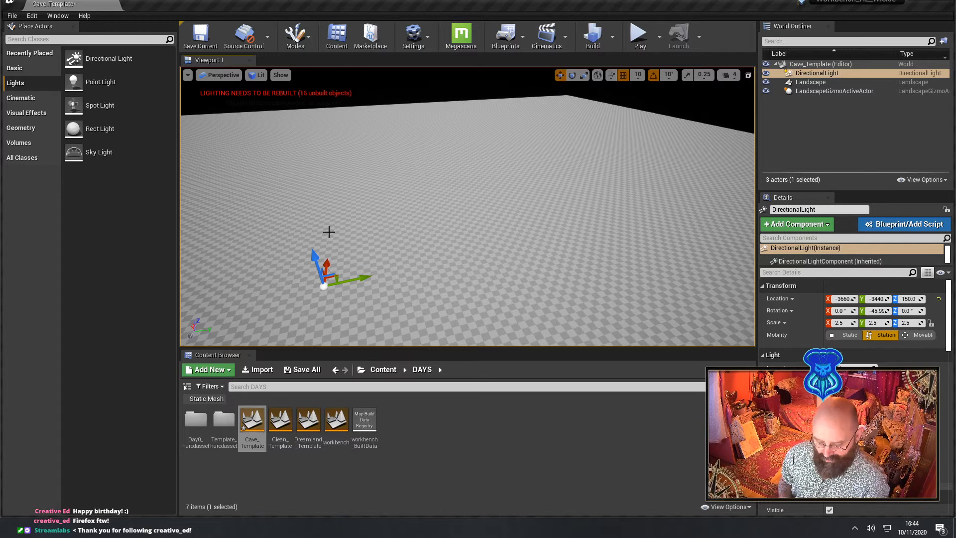
pyautogui.hotkey('ctrl', 's')
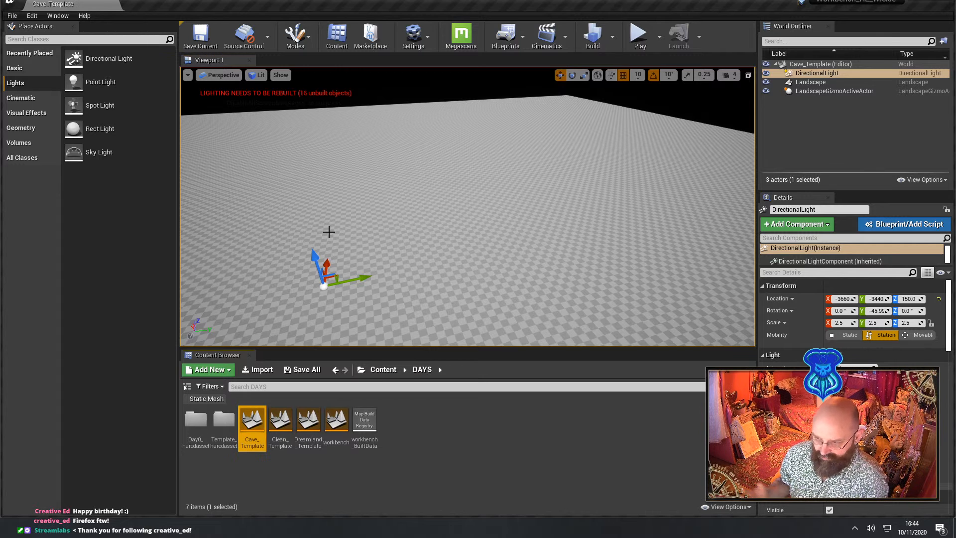
# Browse the project content to the Materials folder inside LandscapeStamps/DemoRoom, checking its Textures folder on the way
pyautogui.click(390, 374)
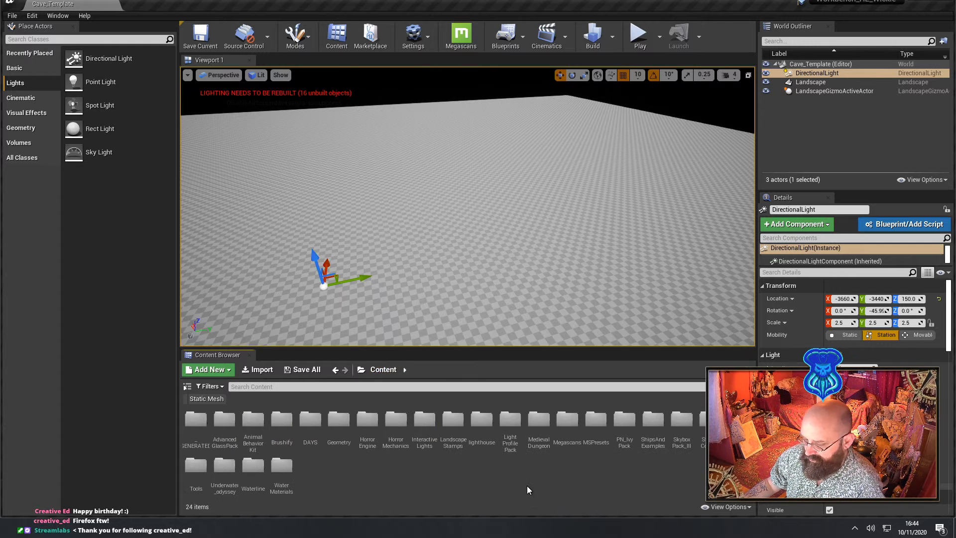
pyautogui.doubleClick(452, 422)
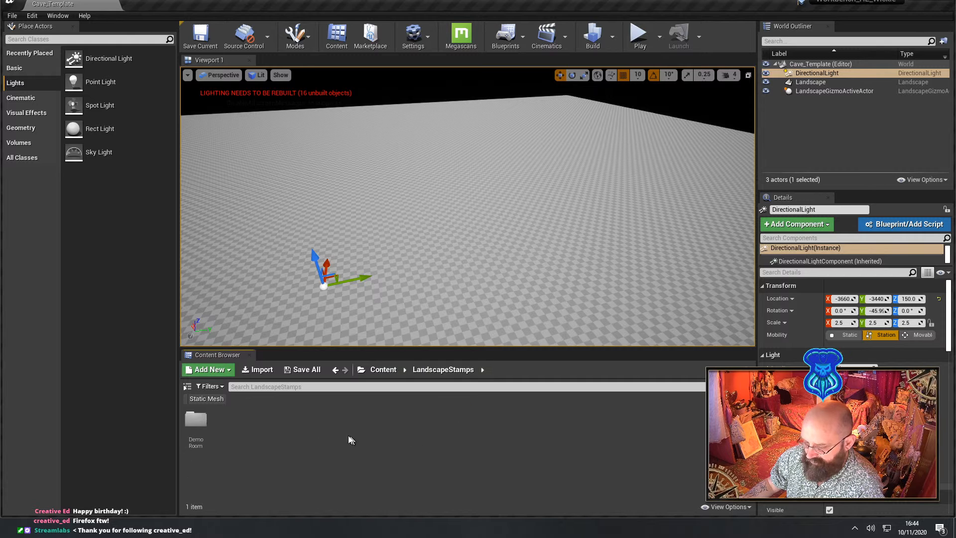
pyautogui.doubleClick(189, 421)
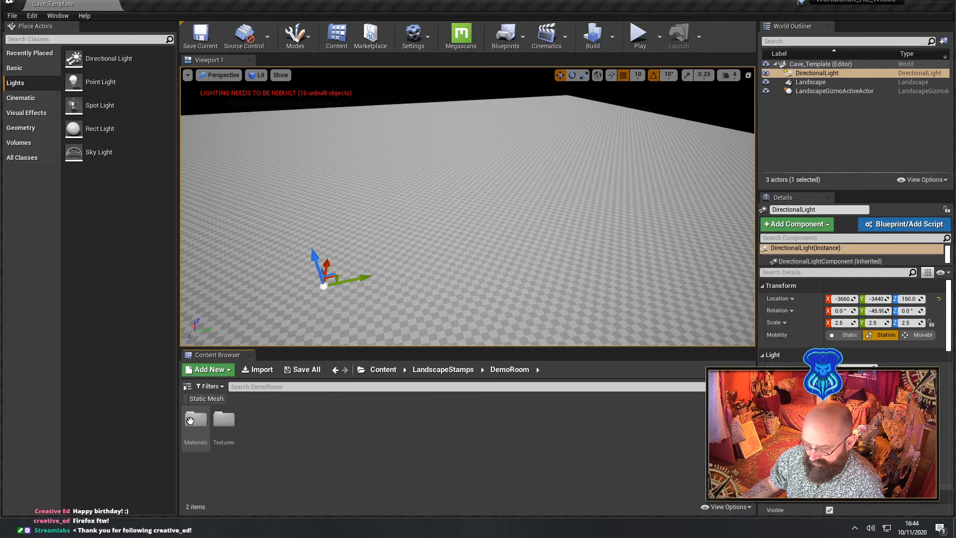
pyautogui.doubleClick(222, 420)
pyautogui.hotkey('alt', 'Left')
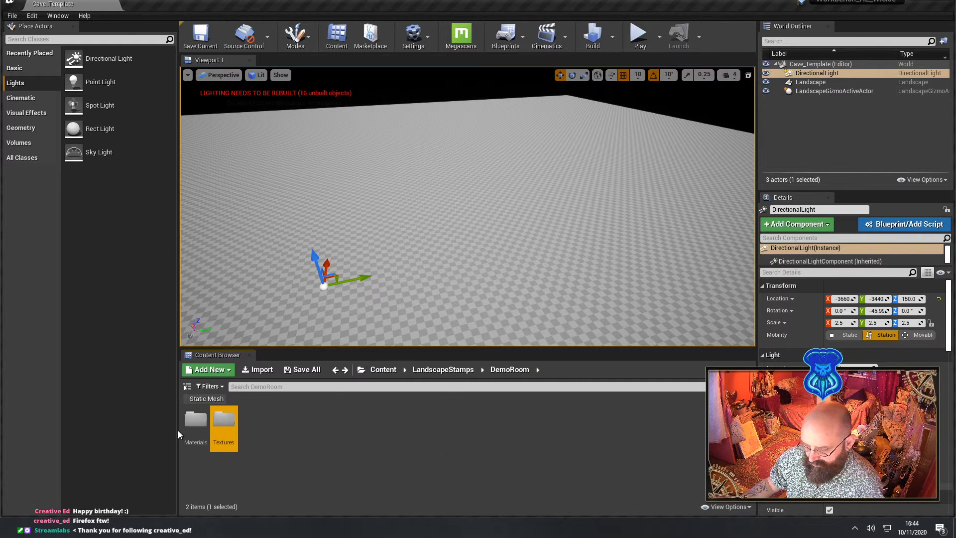
pyautogui.doubleClick(196, 421)
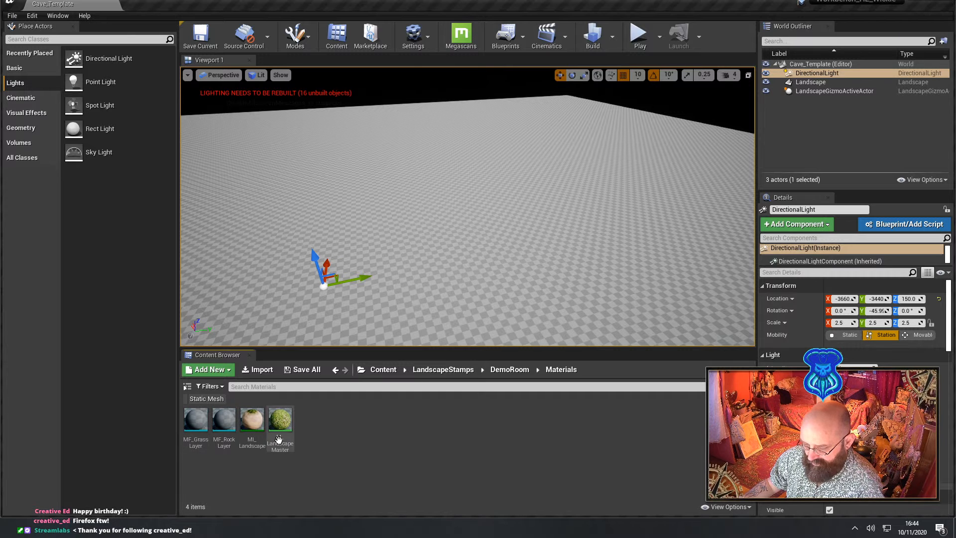
# Assign the MI_Landscape material instance as the landscape's material and save the level
pyautogui.scroll(-1, 851, 309)
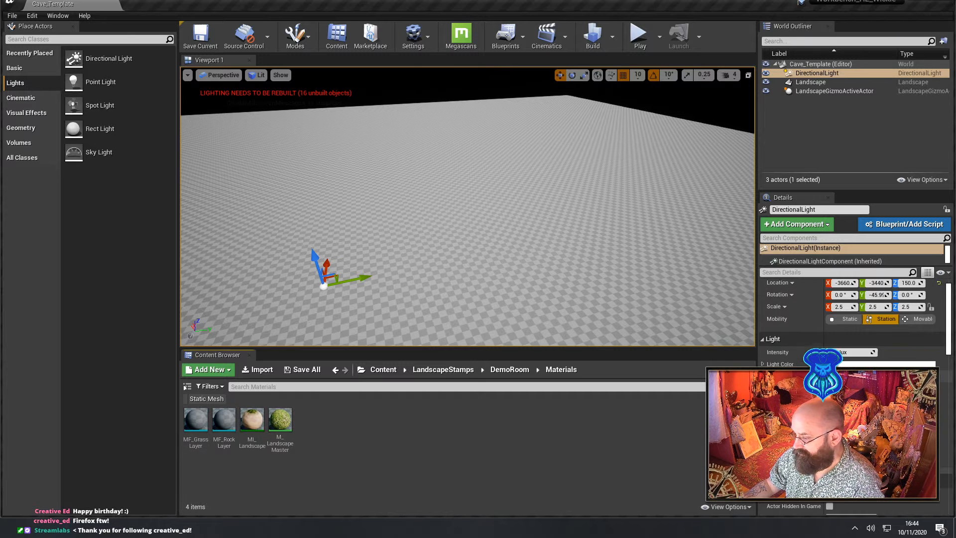
pyautogui.scroll(2, 851, 308)
pyautogui.click(578, 140)
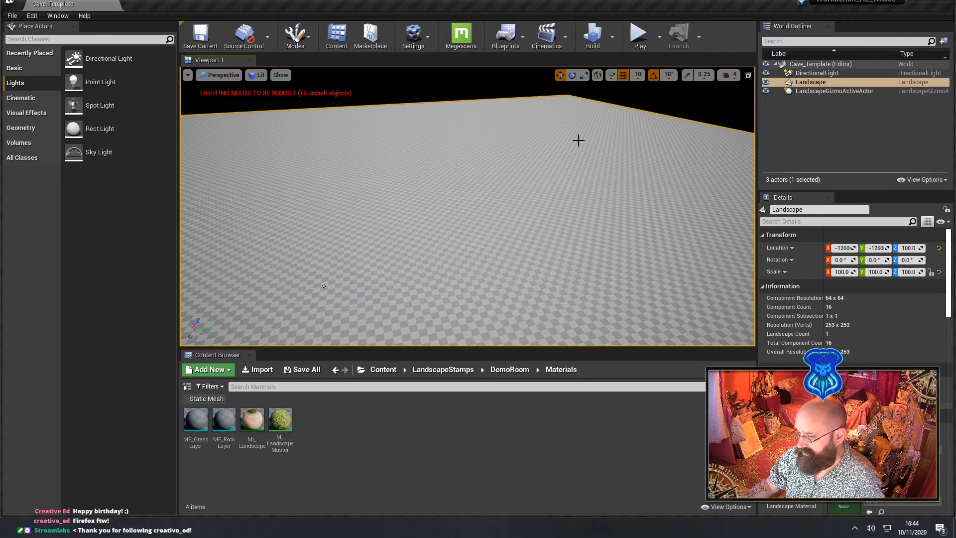
pyautogui.scroll(-2, 847, 323)
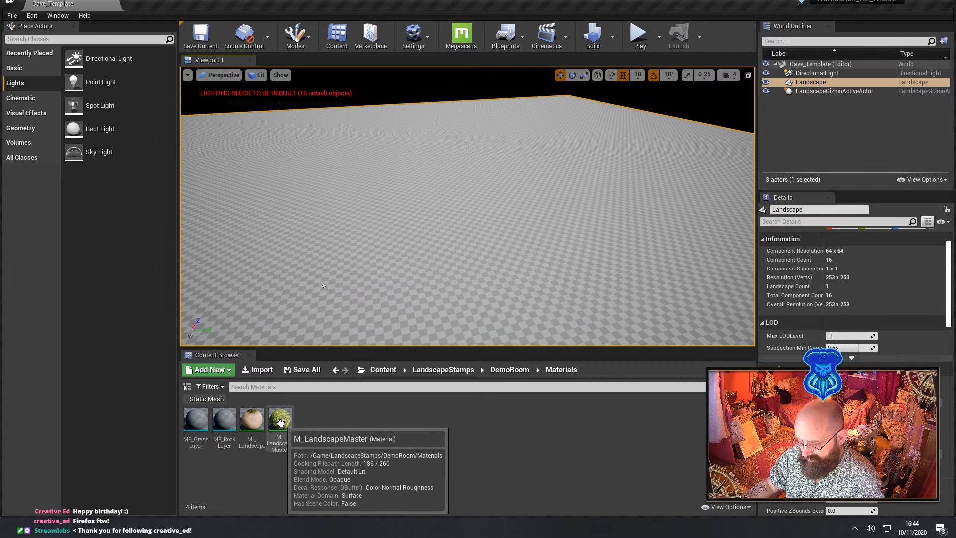
pyautogui.click(254, 424)
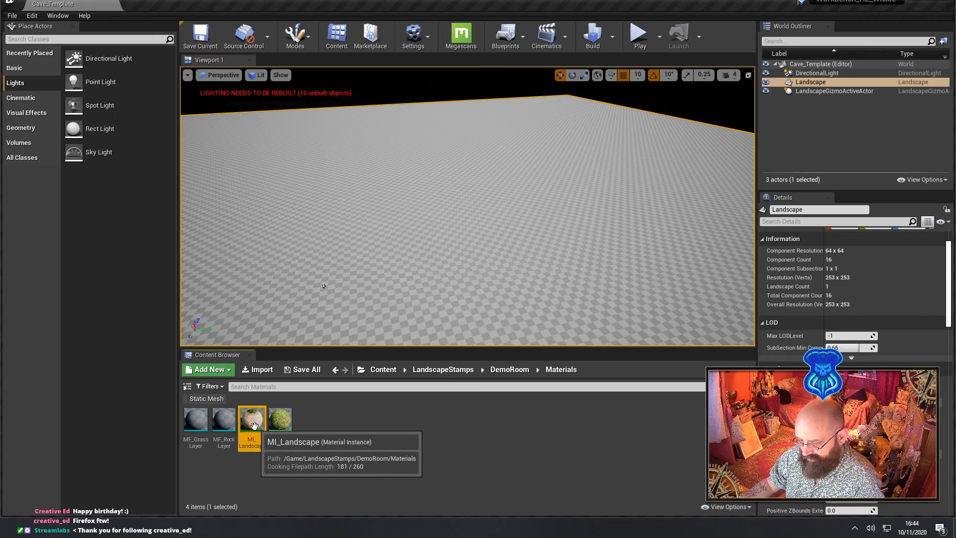
pyautogui.moveTo(255, 426); pyautogui.dragTo(839, 456)
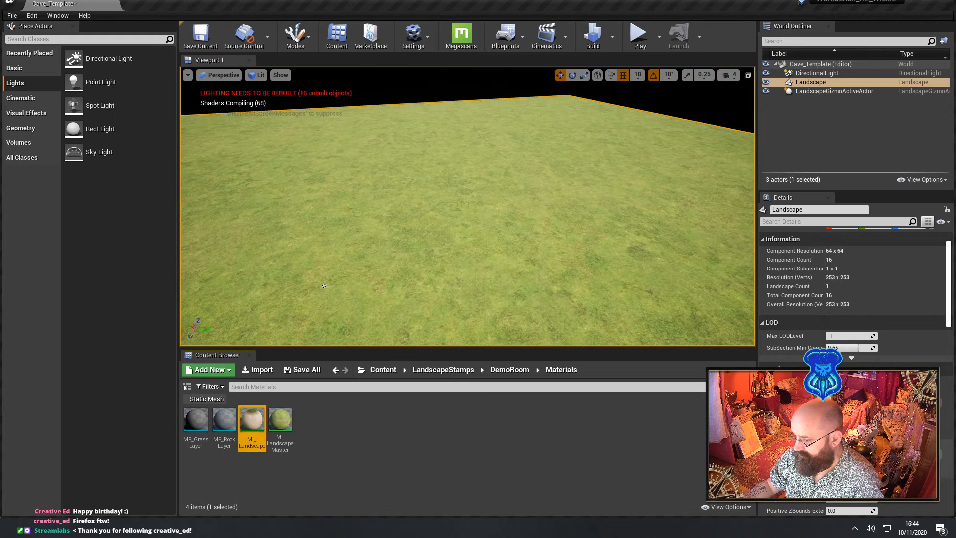
pyautogui.moveTo(550, 223); pyautogui.dragTo(595, 230, button='right')
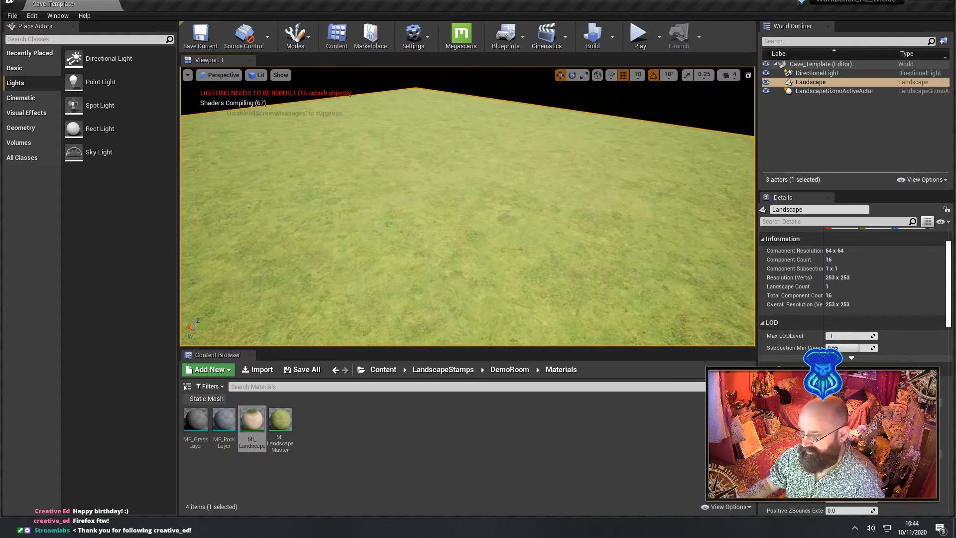
pyautogui.moveTo(427, 205); pyautogui.dragTo(412, 221, button='right')
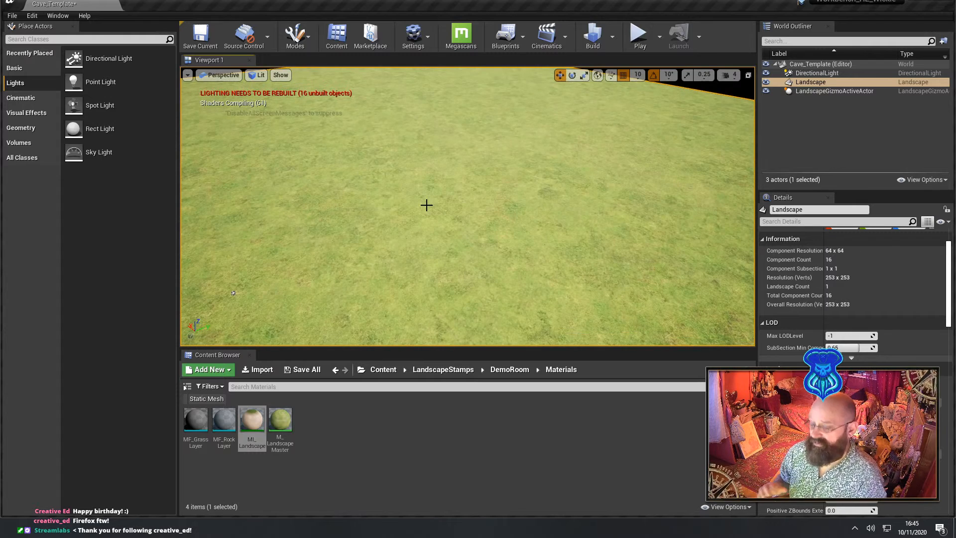
pyautogui.hotkey('ctrl', 's')
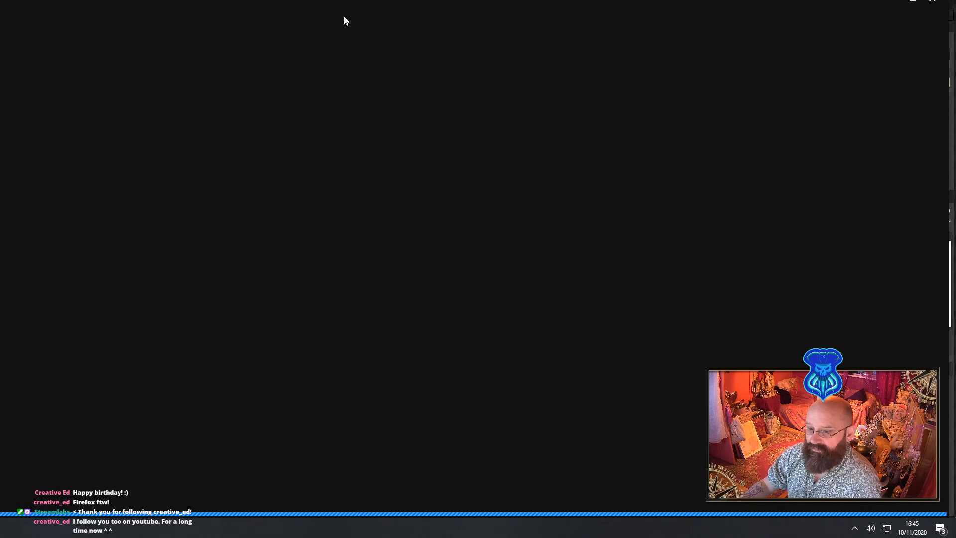
# In the Epic Games Launcher library, search the vault for "stamps" and add Landscape Stamps to the Workbench_HE_Wickie project
pyautogui.click(323, 21)
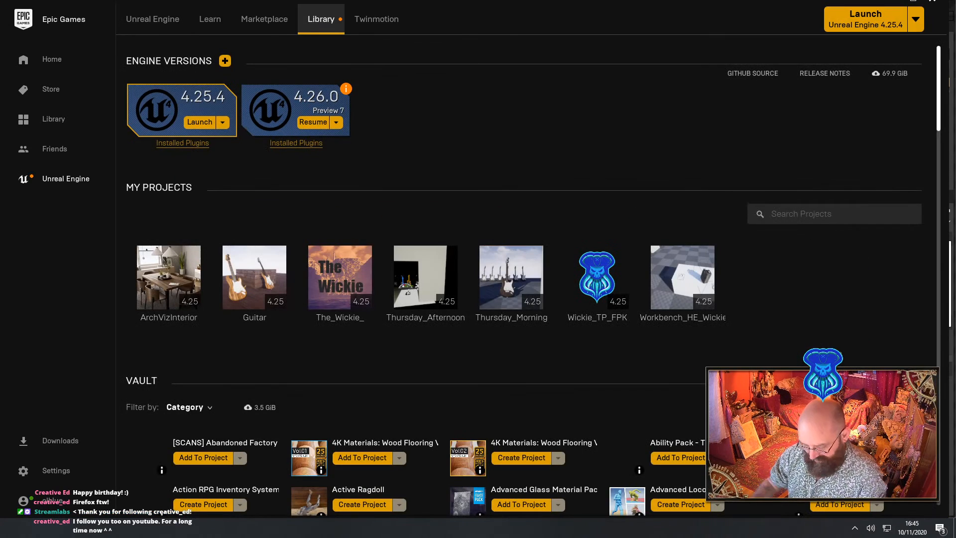
pyautogui.write('stamps')
pyautogui.scroll(-3, 538, 369)
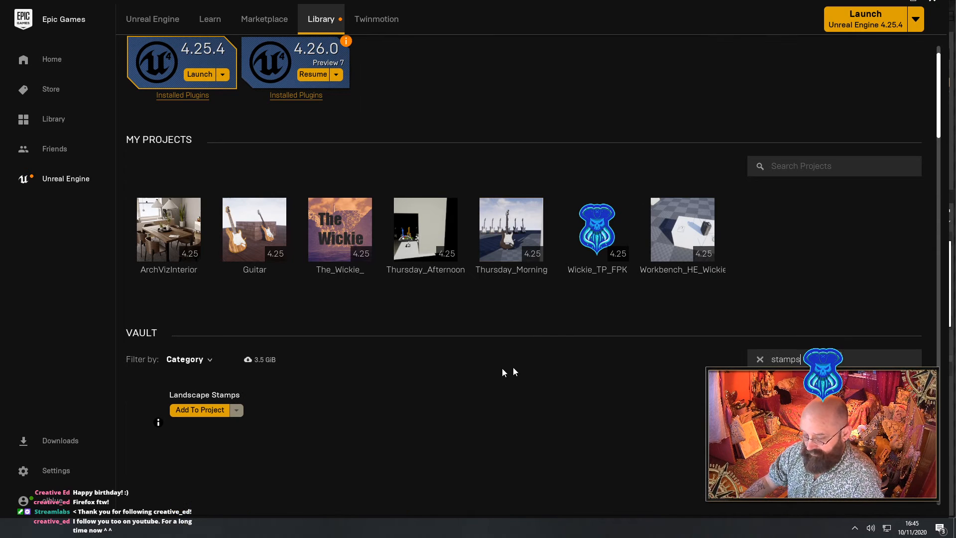
pyautogui.click(199, 410)
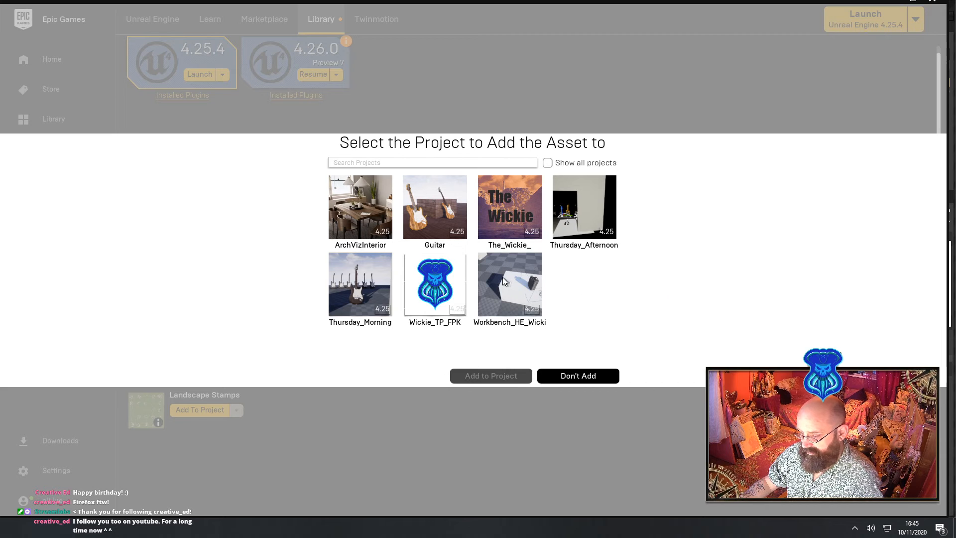
pyautogui.click(508, 283)
pyautogui.click(498, 375)
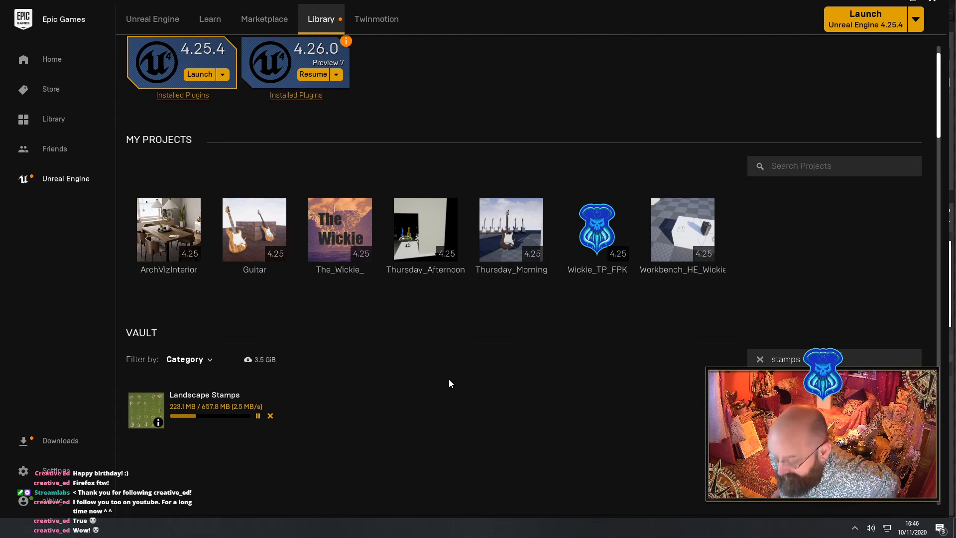
# Open a file explorer window, look through its folder listing and move the window aside
pyautogui.press('super+e')
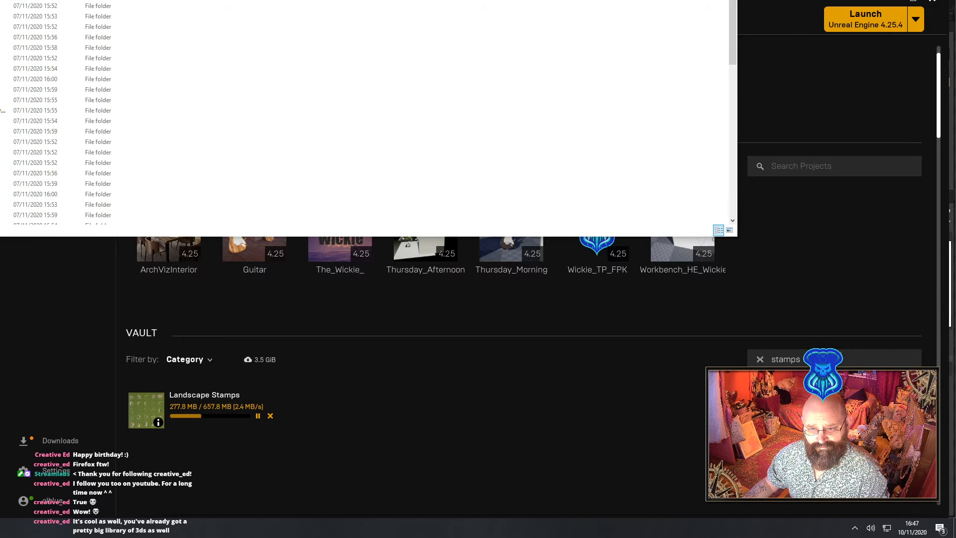
pyautogui.scroll(-7, 90, 75)
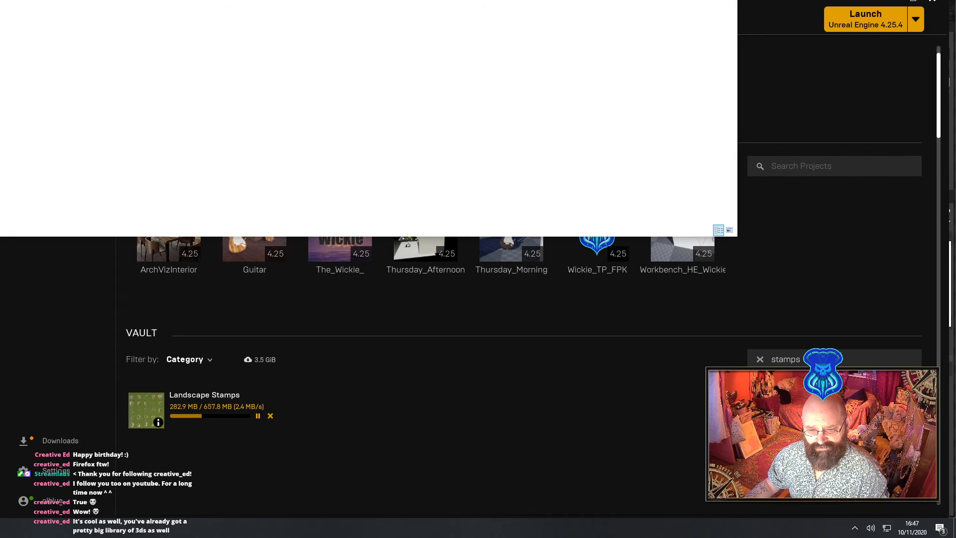
pyautogui.moveTo(638, 0); pyautogui.dragTo(0, 84)
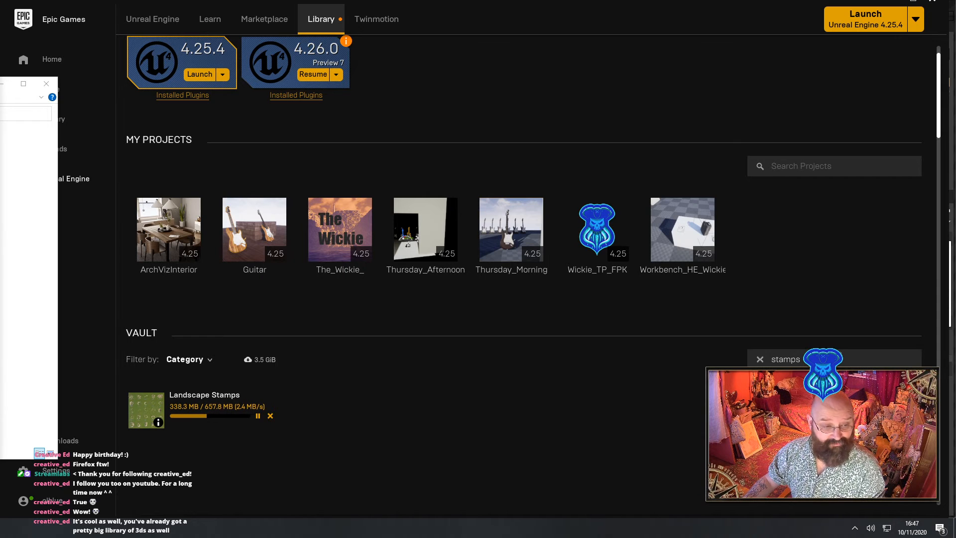
# Switch to the web browser and review the Advanced Hard Surface: Gypsy Widow Marine Mech Walker course page, including its trailer, description and enrolment details
pyautogui.hotkey('alt', 'Tab')
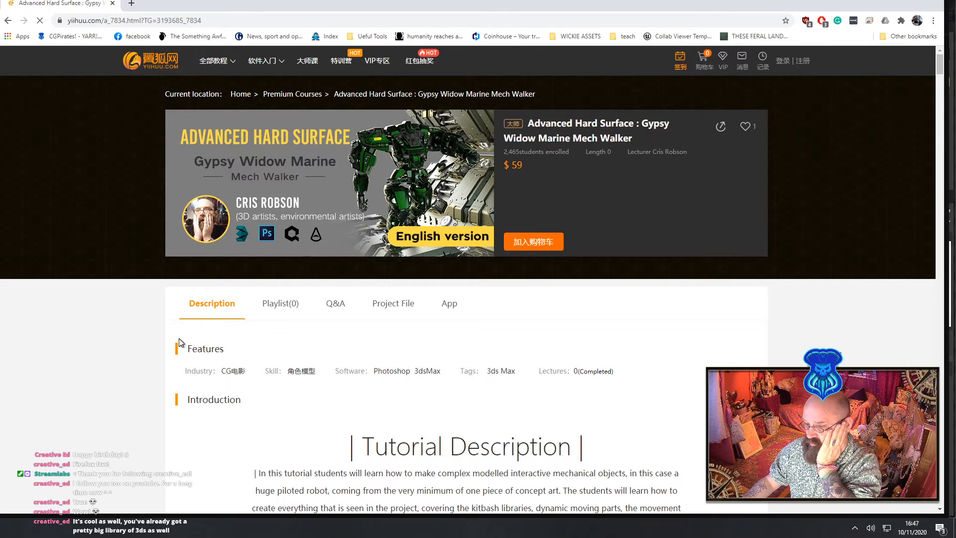
pyautogui.scroll(-6, 182, 339)
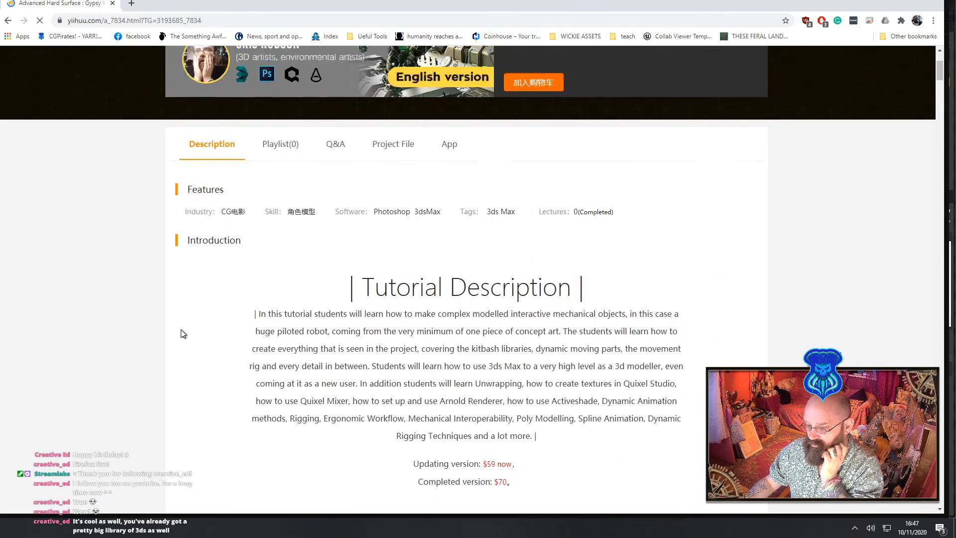
pyautogui.scroll(-8, 184, 334)
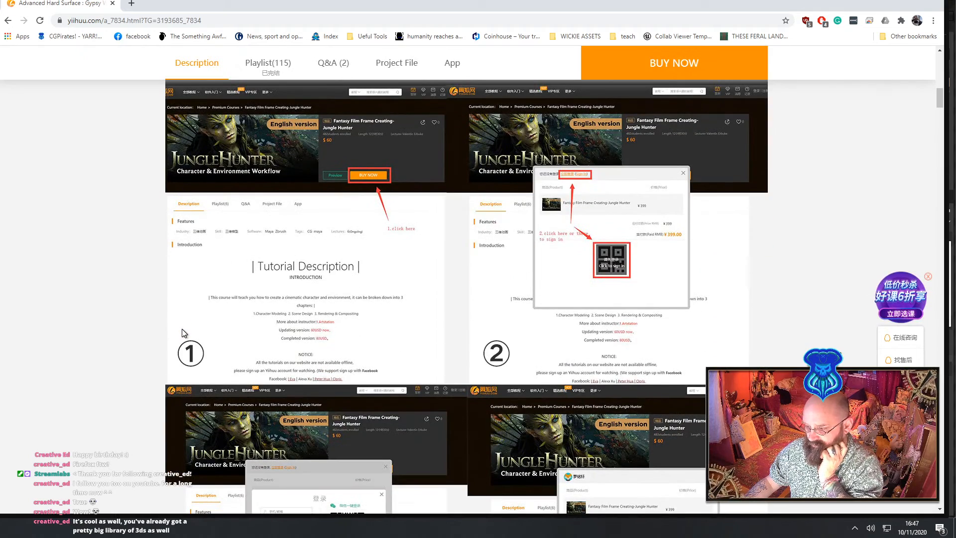
pyautogui.scroll(-6, 184, 333)
pyautogui.scroll(-5, 183, 333)
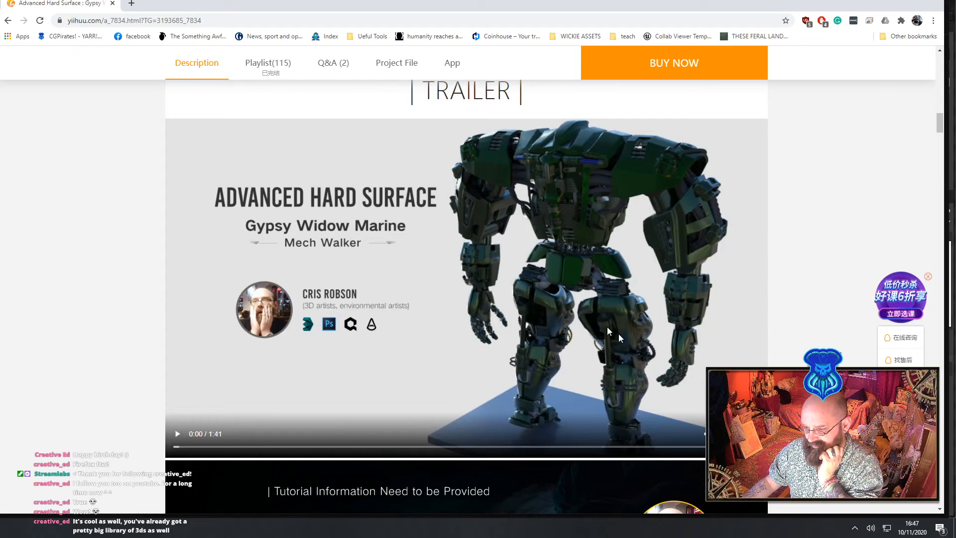
pyautogui.scroll(-10, 216, 282)
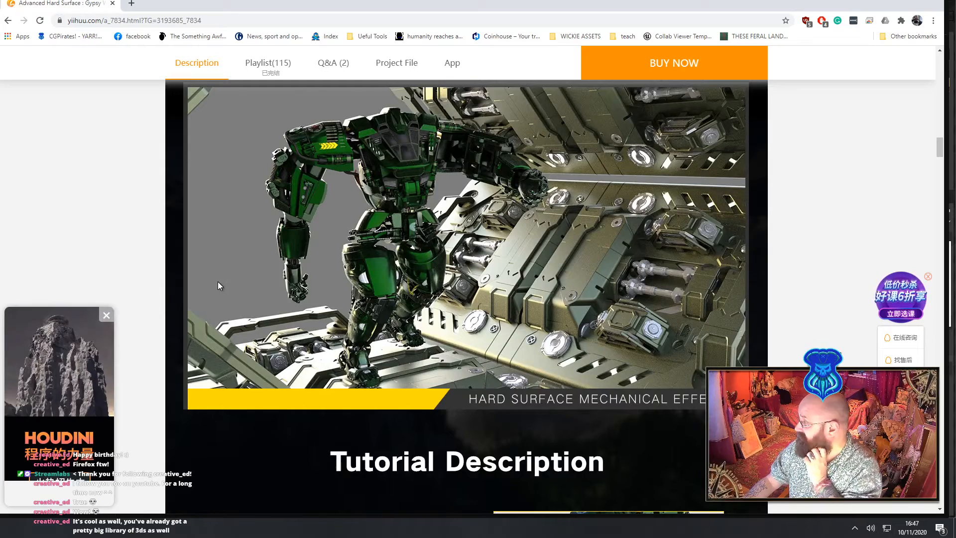
pyautogui.scroll(-2, 217, 277)
pyautogui.scroll(3, 217, 278)
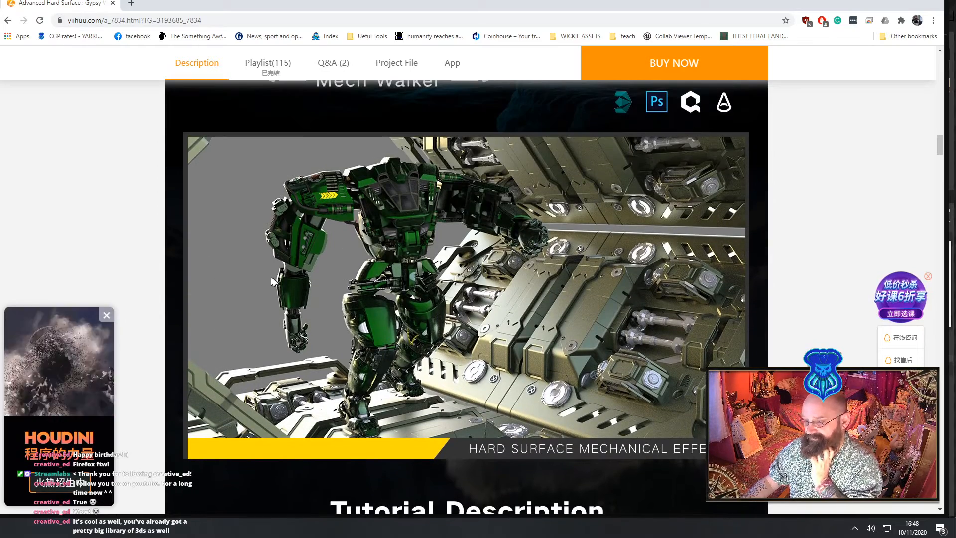
pyautogui.scroll(-6, 319, 298)
pyautogui.scroll(-6, 319, 296)
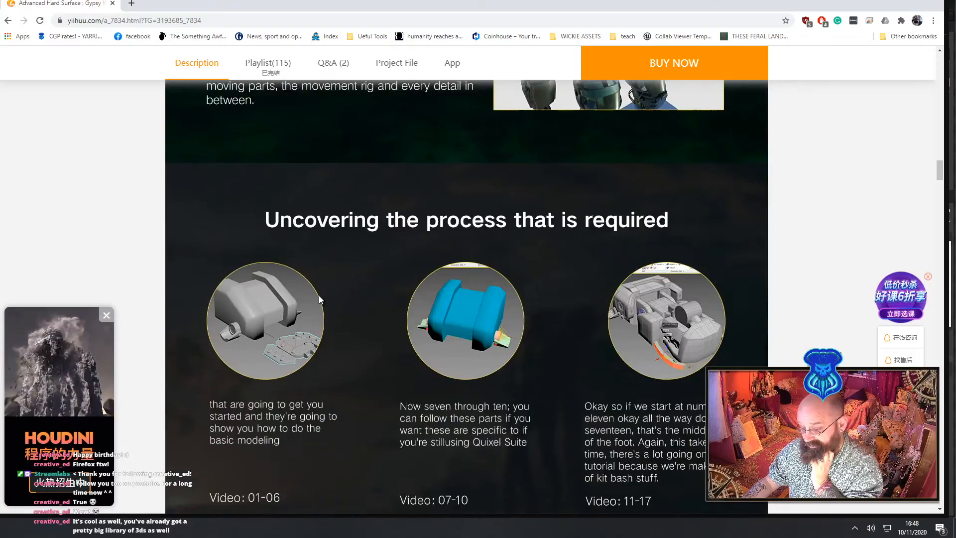
pyautogui.scroll(20, 317, 293)
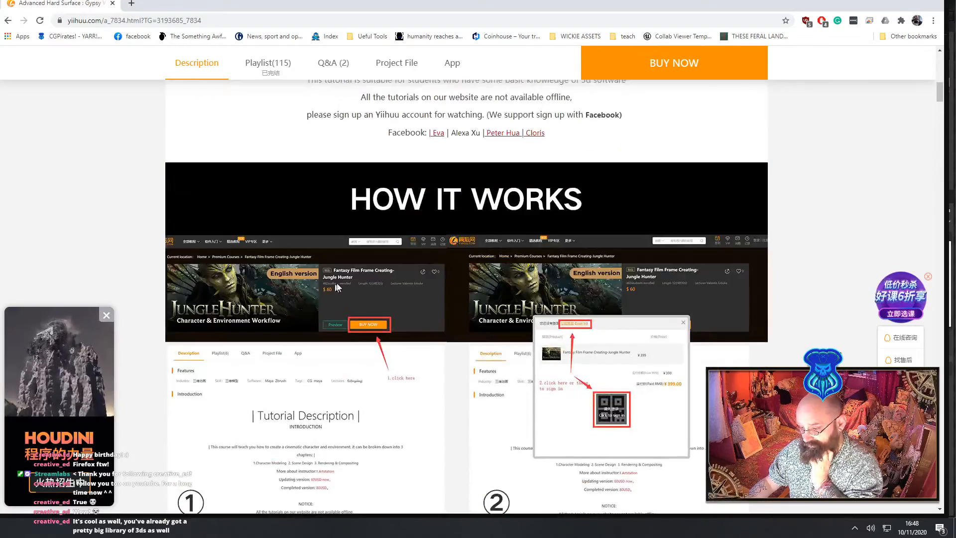
pyautogui.scroll(13, 337, 285)
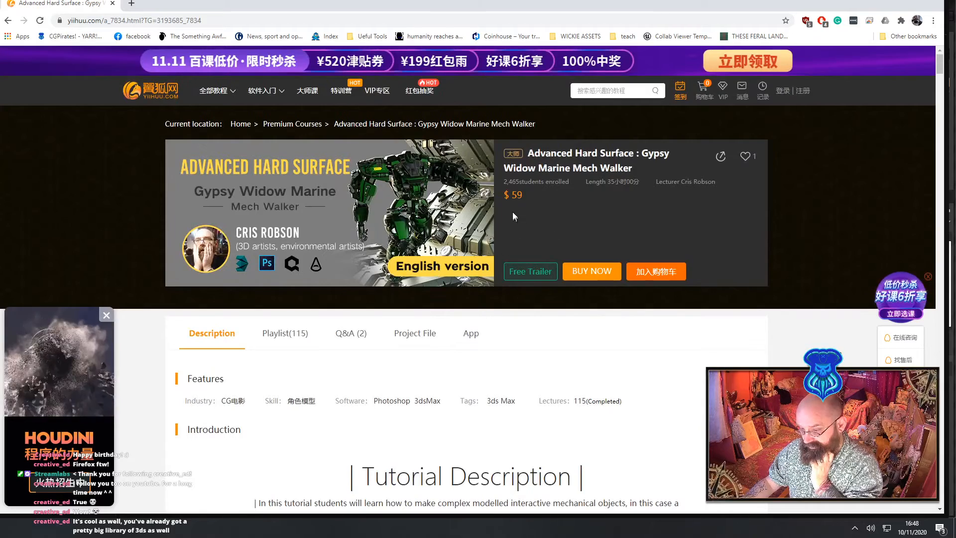
pyautogui.tripleClick(519, 180)
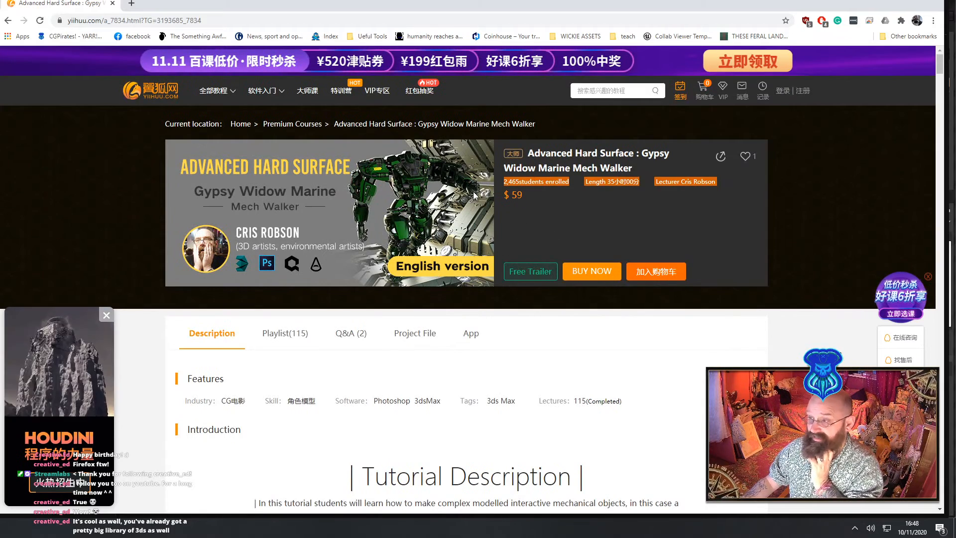
pyautogui.doubleClick(429, 7)
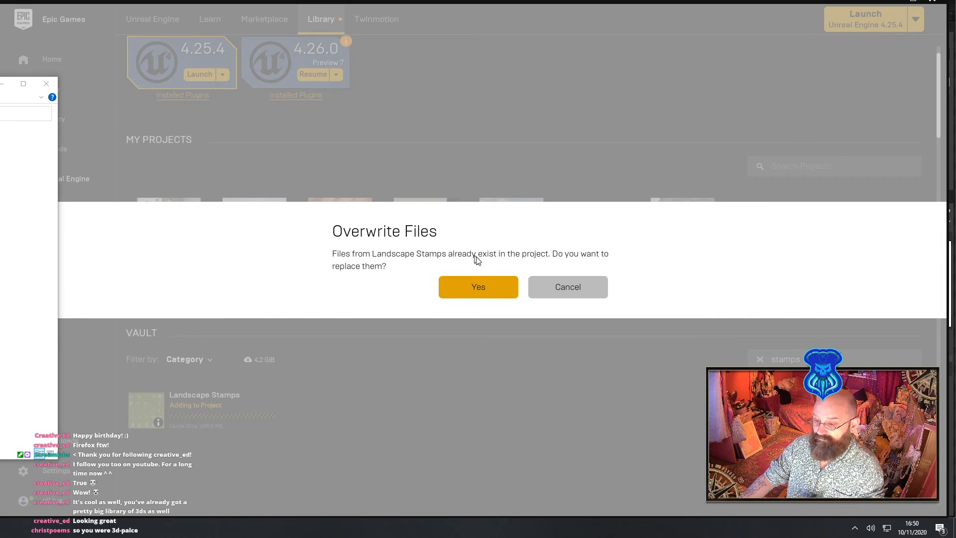
# Approve overwriting the existing Landscape Stamps files in the project, dismiss the resulting notice and return to the Unreal Editor
pyautogui.click(479, 290)
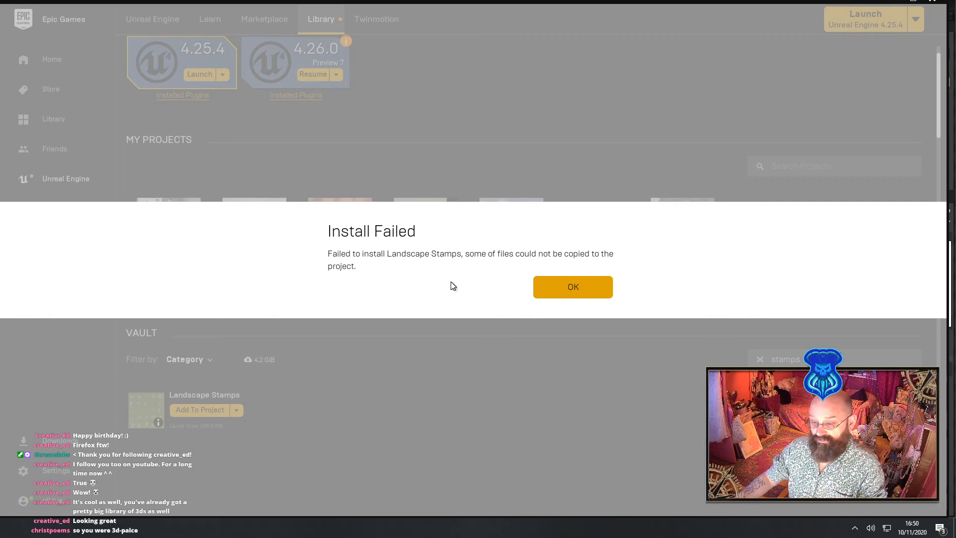
pyautogui.click(561, 286)
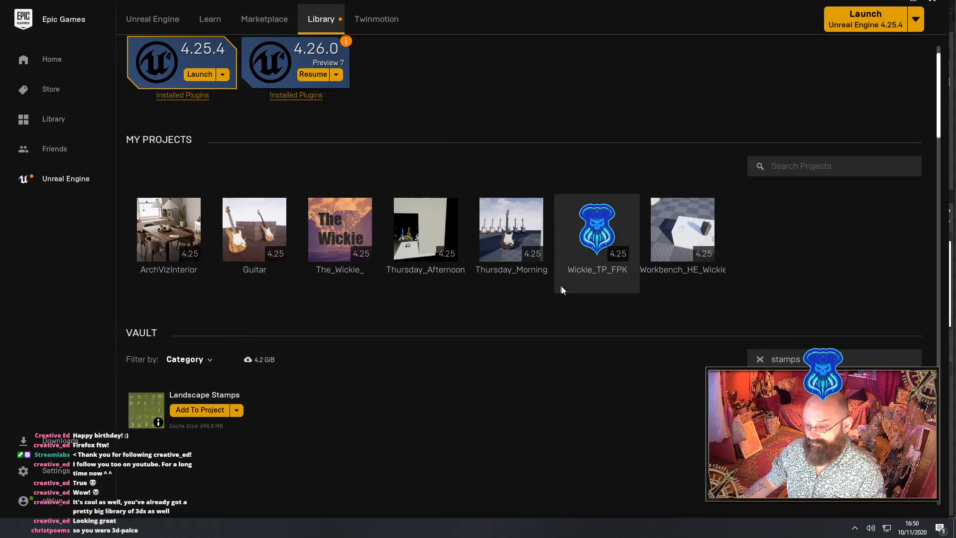
pyautogui.click(913, 4)
# Examine the grass-covered landscape from several angles and clear the asset selection in the Materials folder
pyautogui.moveTo(540, 239); pyautogui.dragTo(523, 247, button='right')
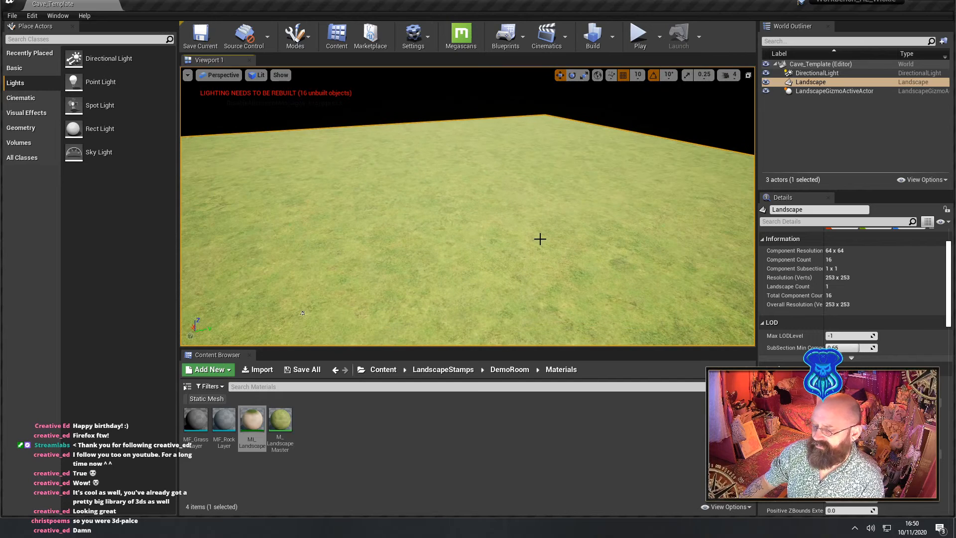
pyautogui.moveTo(540, 239); pyautogui.dragTo(473, 254, button='right')
pyautogui.press('w')
pyautogui.press('s')
pyautogui.moveTo(641, 248); pyautogui.dragTo(399, 257, button='right')
pyautogui.press('w')
pyautogui.moveTo(540, 238)
pyautogui.mouseDown(button='right')
pyautogui.moveTo(539, 246)
pyautogui.moveTo(540, 238)
pyautogui.mouseUp(button='right')
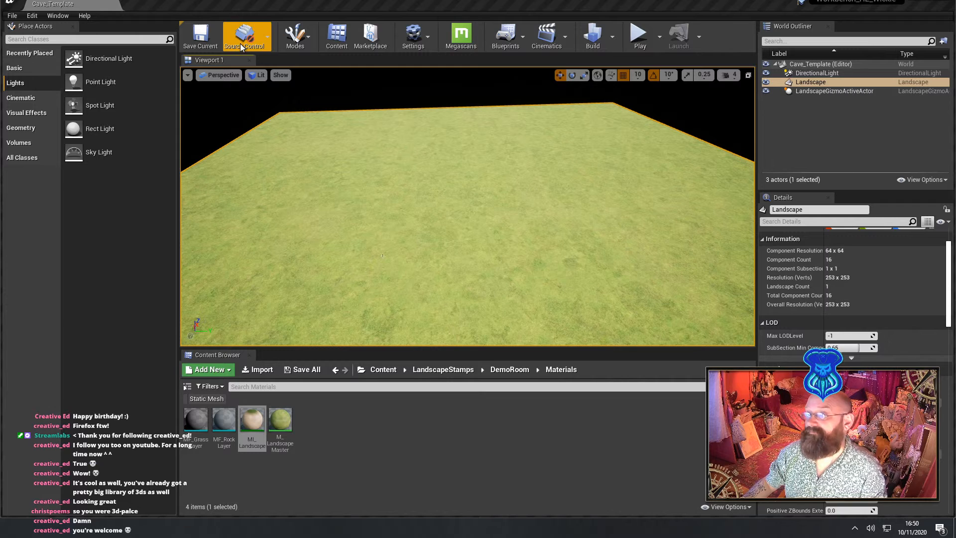
pyautogui.click(408, 463)
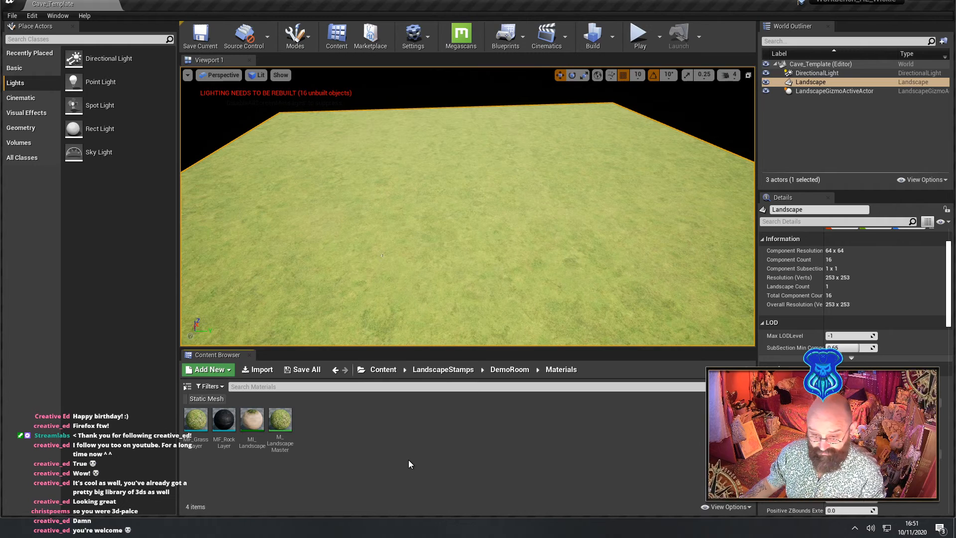
# View the whole landscape from above and set the viewport camera speed to 6
pyautogui.moveTo(471, 171)
pyautogui.mouseDown(button='right')
pyautogui.moveTo(476, 203)
pyautogui.moveTo(459, 166)
pyautogui.mouseUp(button='right')
pyautogui.press('s')
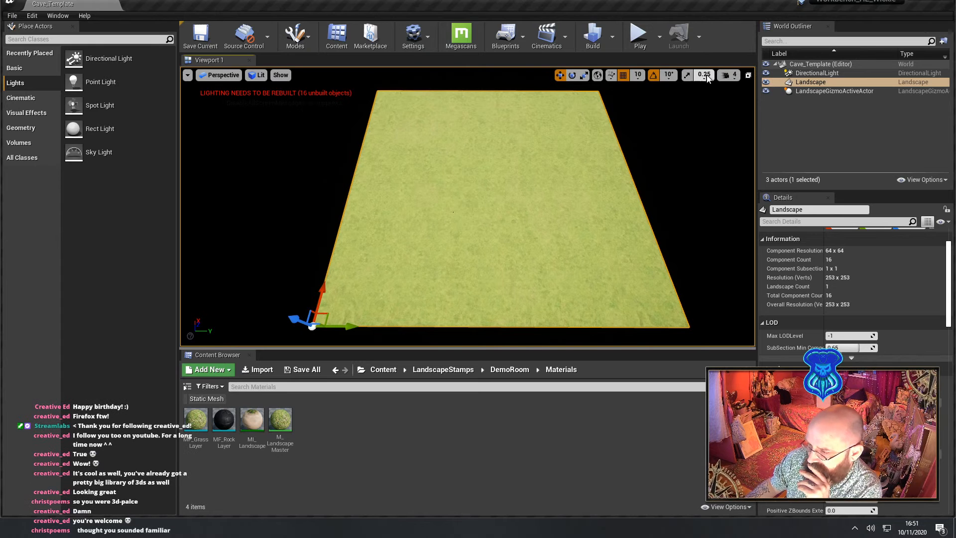
pyautogui.click(729, 75)
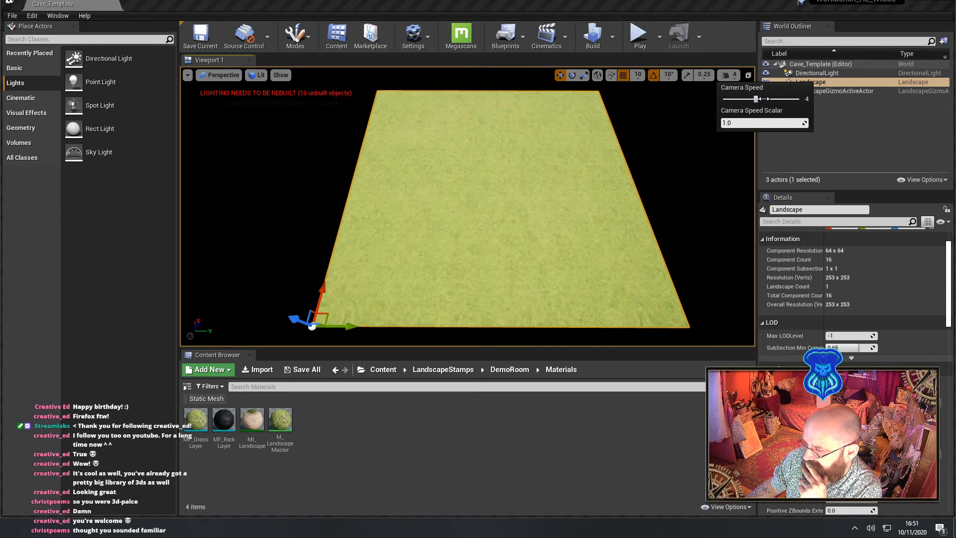
pyautogui.moveTo(758, 99); pyautogui.dragTo(777, 100)
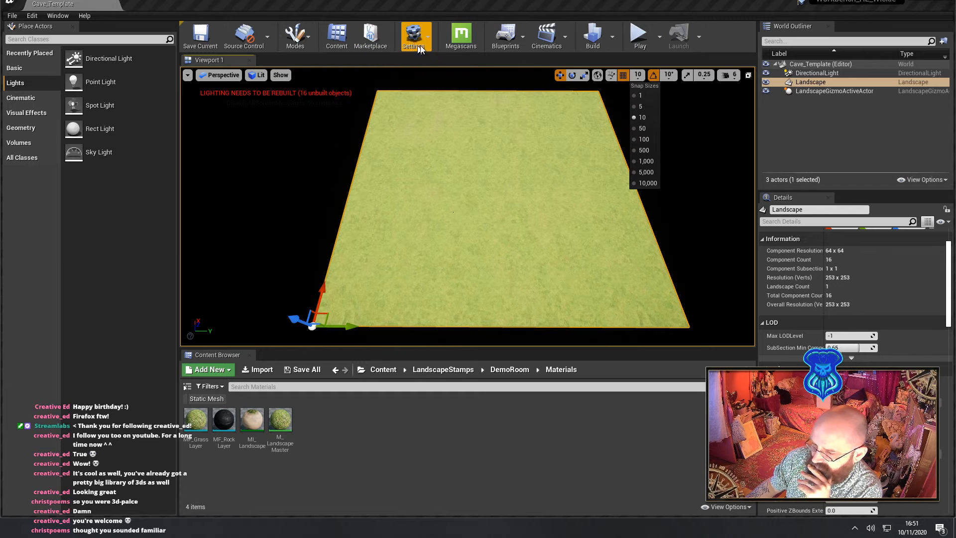
# Enter Landscape mode and activate the Sculpt tool with the Smooth brush falloff
pyautogui.click(299, 44)
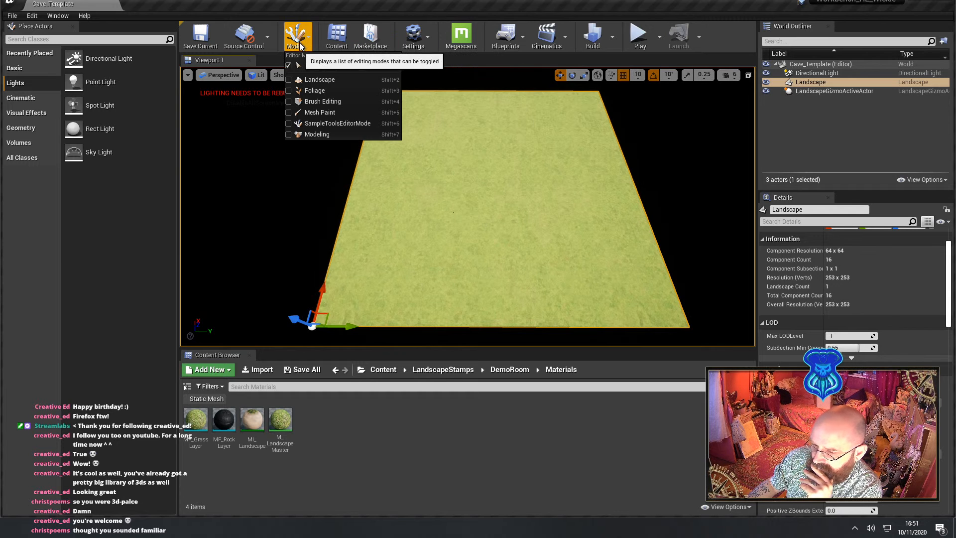
pyautogui.click(313, 81)
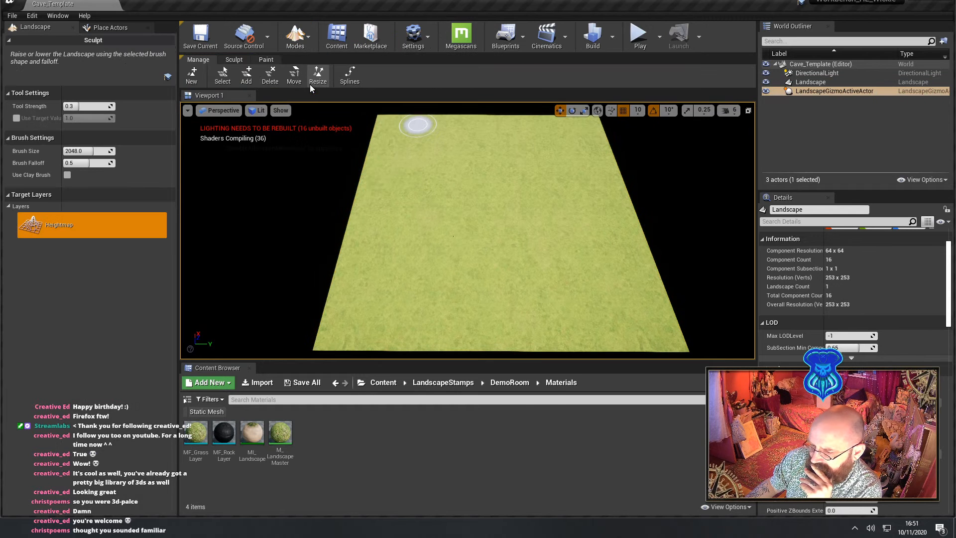
pyautogui.click(235, 60)
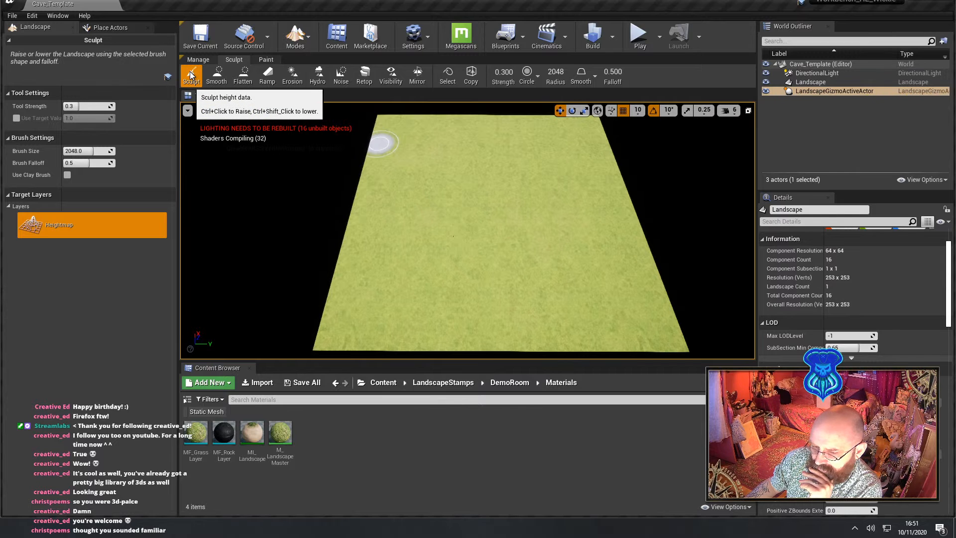
pyautogui.click(594, 75)
pyautogui.click(588, 111)
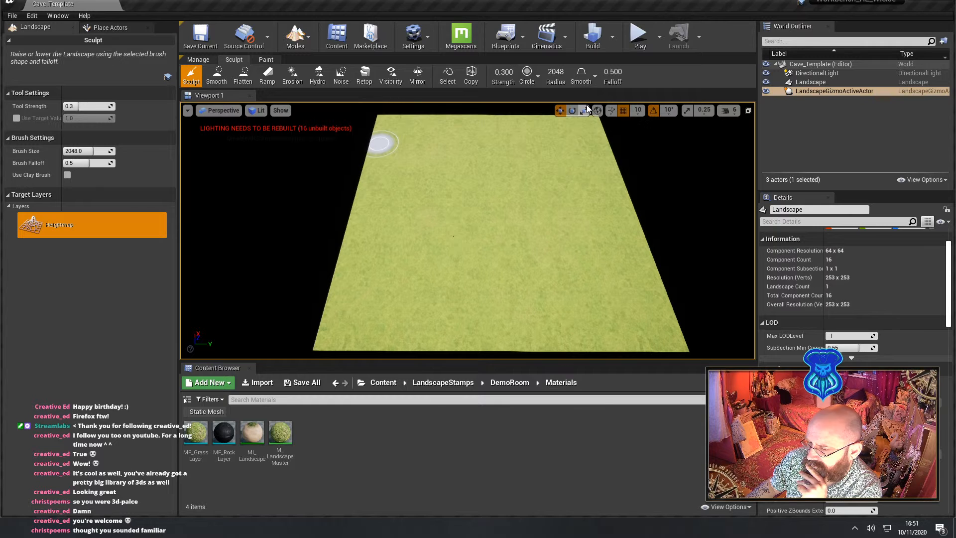
# Try a sculpt stroke on the landscape with the circular brush at size 2048 and strength 0.3, and undo it
pyautogui.moveTo(284, 186)
pyautogui.mouseDown(button='right')
pyautogui.moveTo(307, 186)
pyautogui.moveTo(309, 199)
pyautogui.moveTo(276, 188)
pyautogui.mouseUp(button='right')
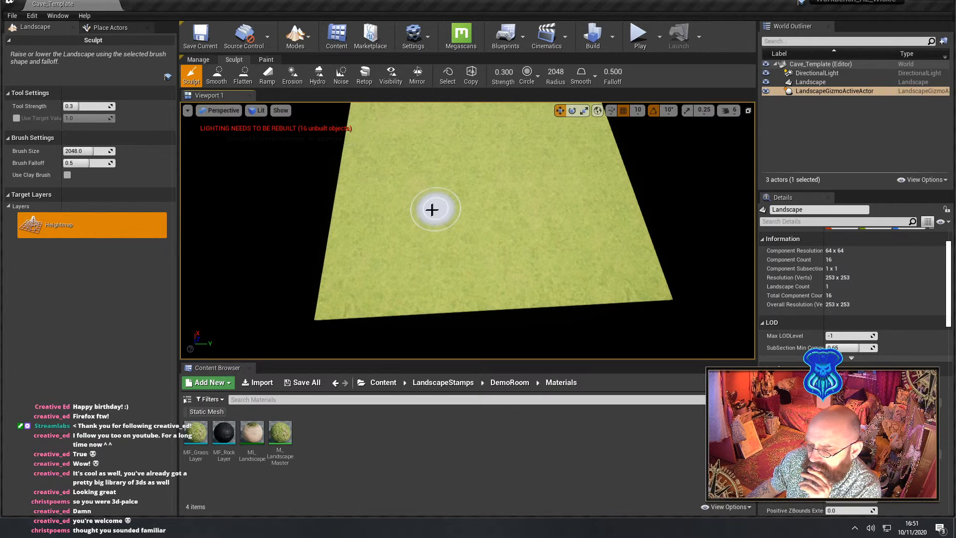
pyautogui.moveTo(433, 209)
pyautogui.mouseDown()
pyautogui.moveTo(503, 237)
pyautogui.moveTo(401, 254)
pyautogui.mouseUp()
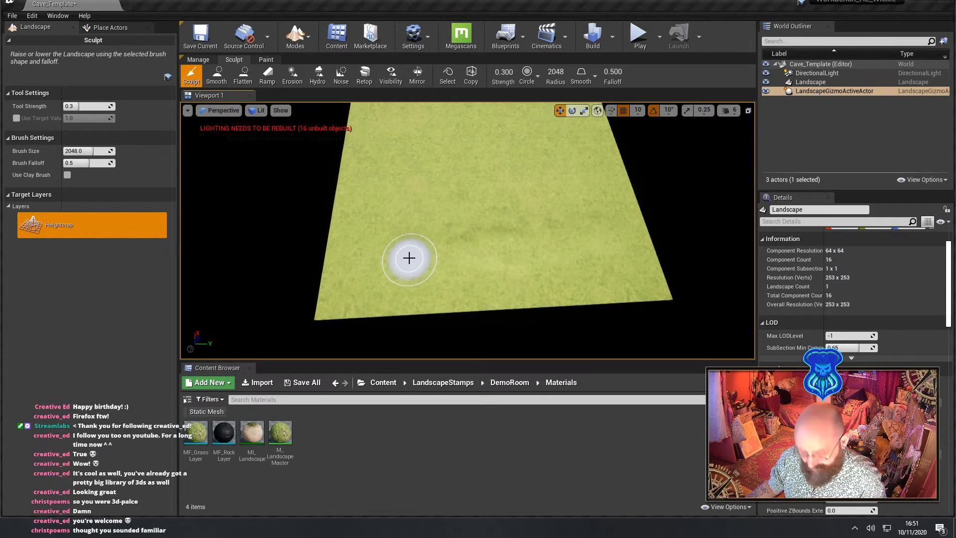
pyautogui.hotkey('ctrl', 'z')
# Change the sculpting brush type from Circle to Alpha
pyautogui.moveTo(488, 252)
pyautogui.mouseDown(button='right')
pyautogui.moveTo(457, 248)
pyautogui.moveTo(439, 229)
pyautogui.moveTo(439, 177)
pyautogui.mouseUp(button='right')
pyautogui.press('w')
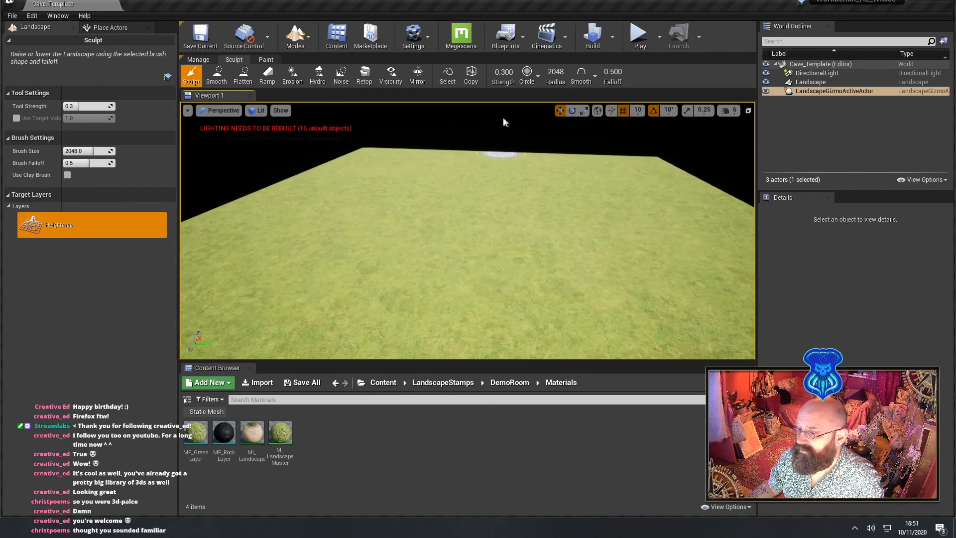
pyautogui.click(538, 76)
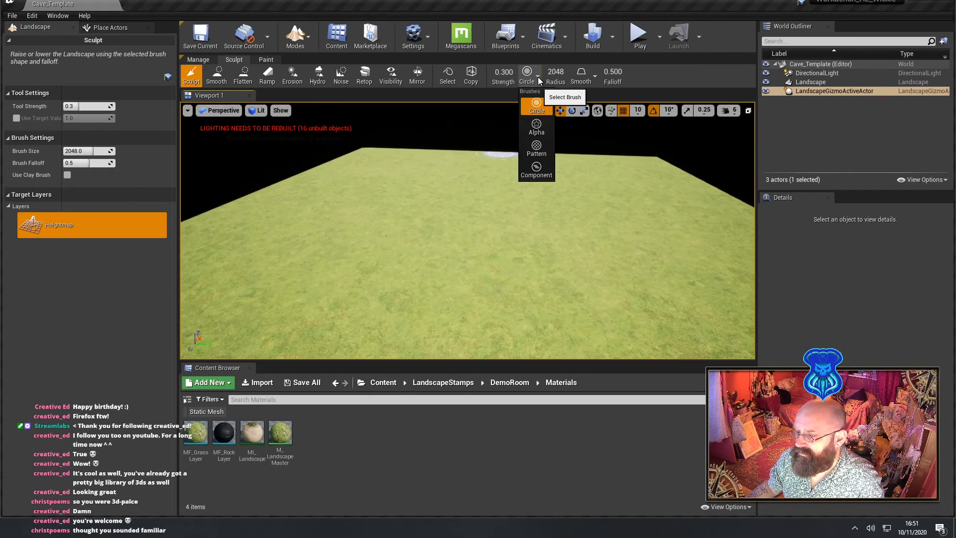
pyautogui.click(536, 130)
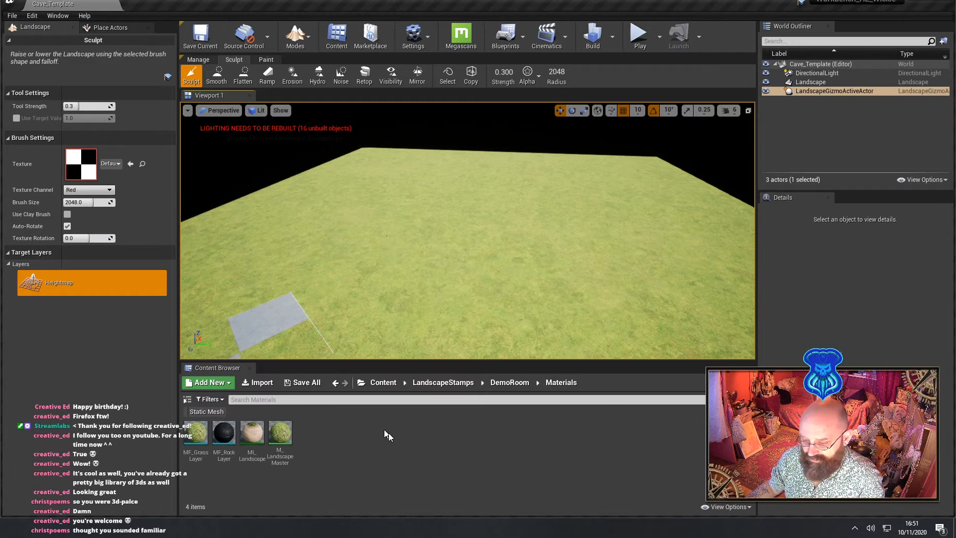
# Check the project's LandscapeStamps folder and its DemoRoom subfolders for the stamp textures needed by the alpha brush
pyautogui.click(510, 383)
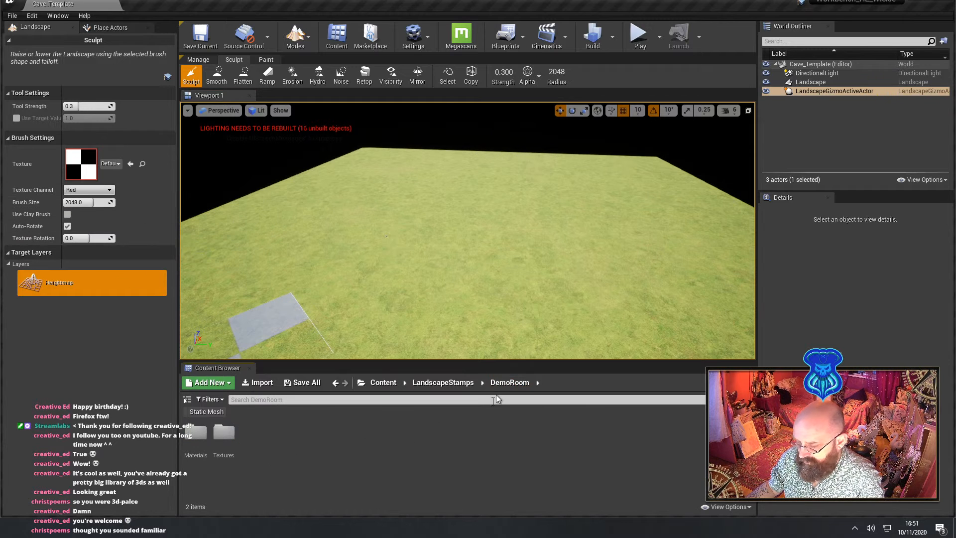
pyautogui.doubleClick(223, 439)
pyautogui.click(515, 380)
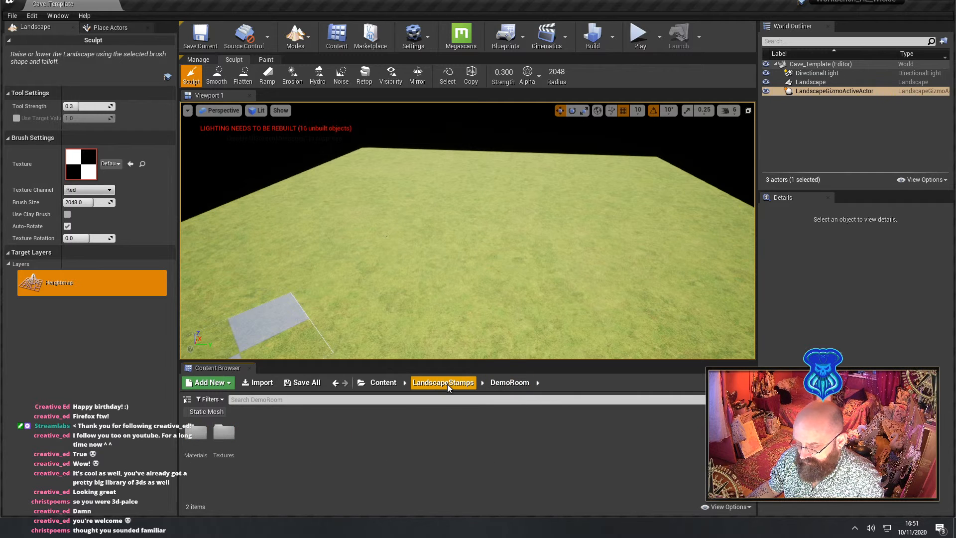
pyautogui.click(447, 383)
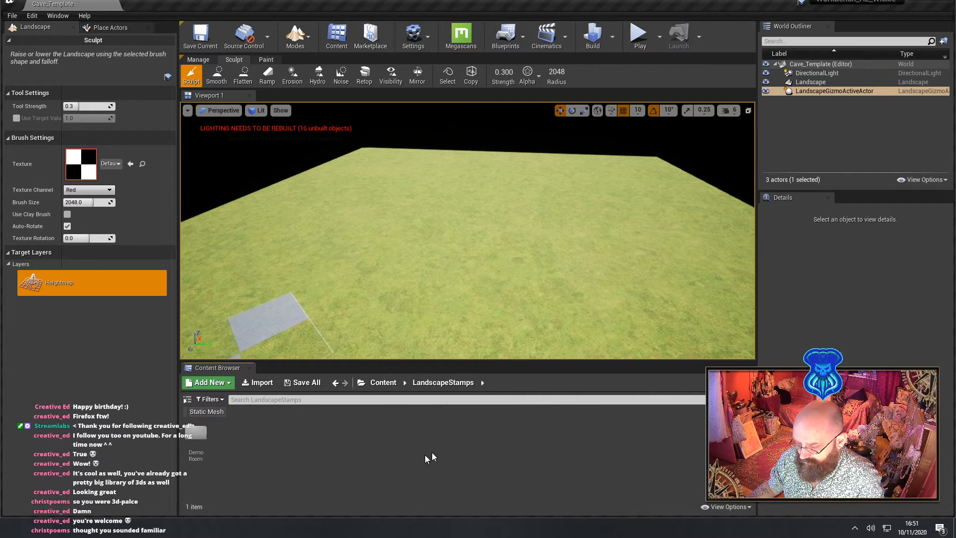
pyautogui.click(375, 384)
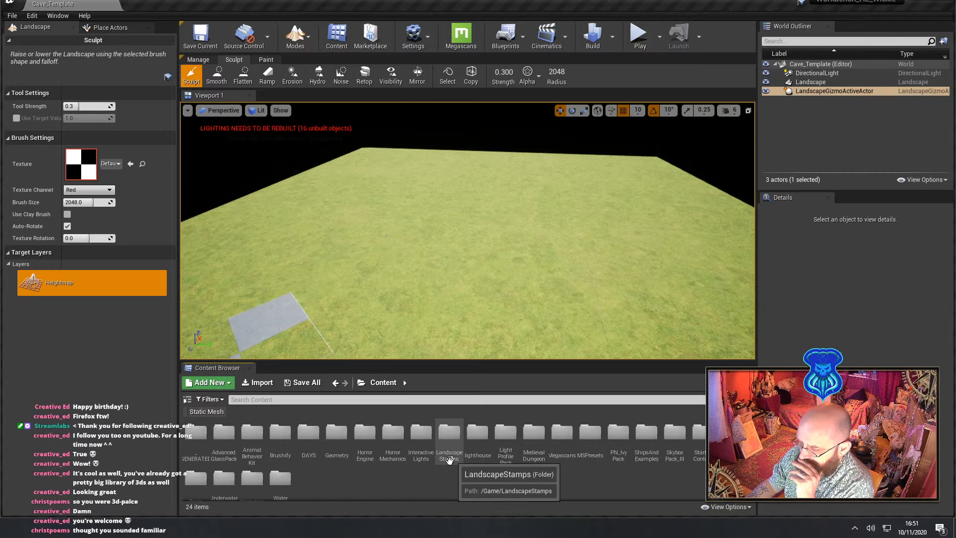
pyautogui.scroll(-1, 468, 476)
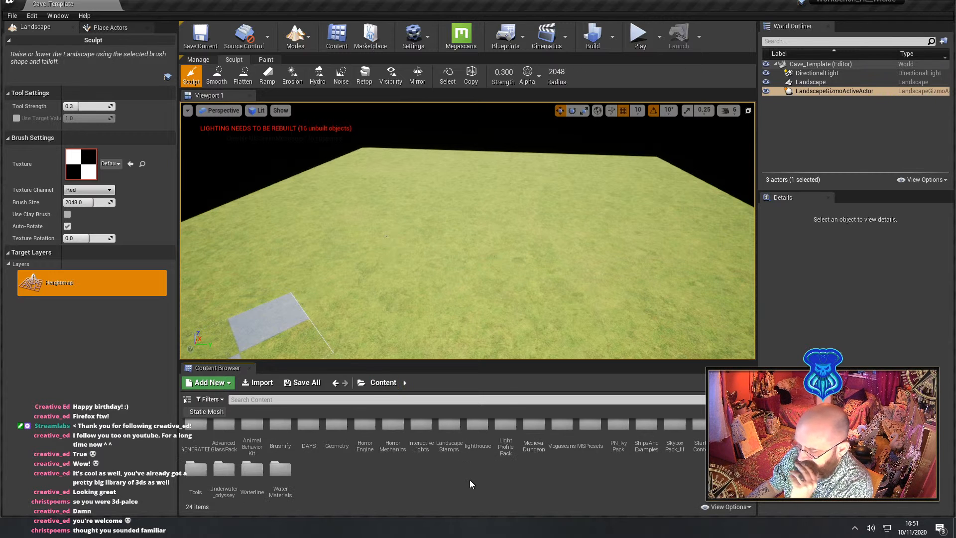
pyautogui.scroll(1, 450, 484)
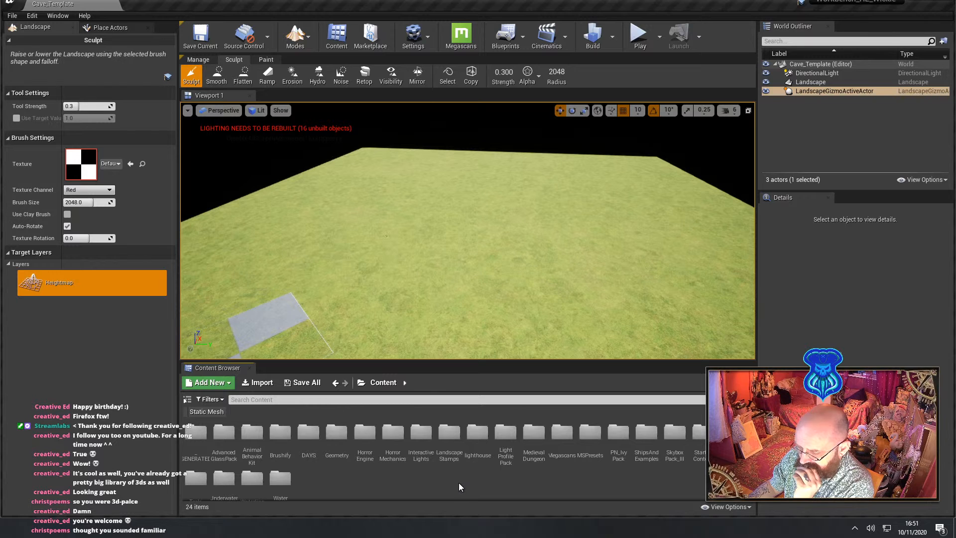
pyautogui.doubleClick(449, 443)
pyautogui.hotkey('alt', 'Left')
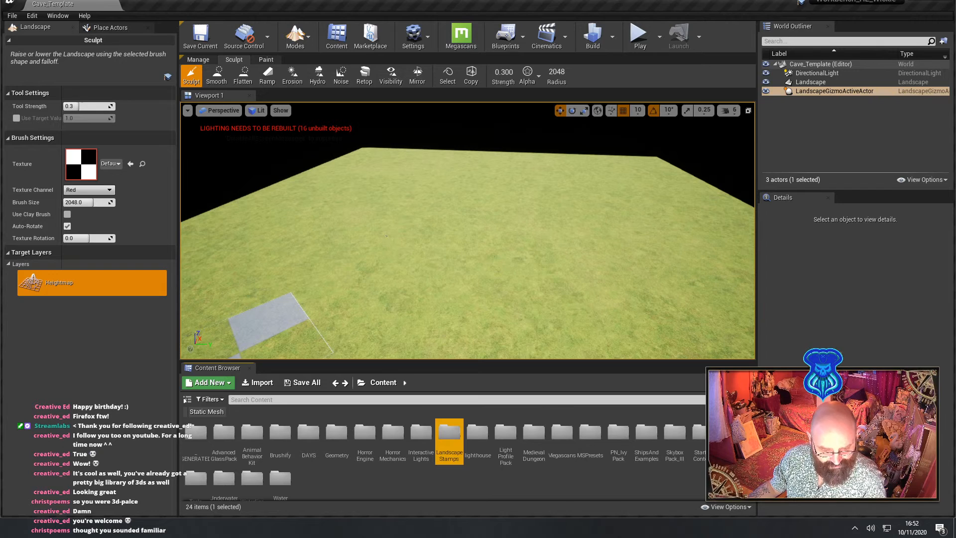
# Switch to the Epic Games Launcher and add the Landscape Stamps vault asset to the Guitar project
pyautogui.hotkey('alt', 'Tab')
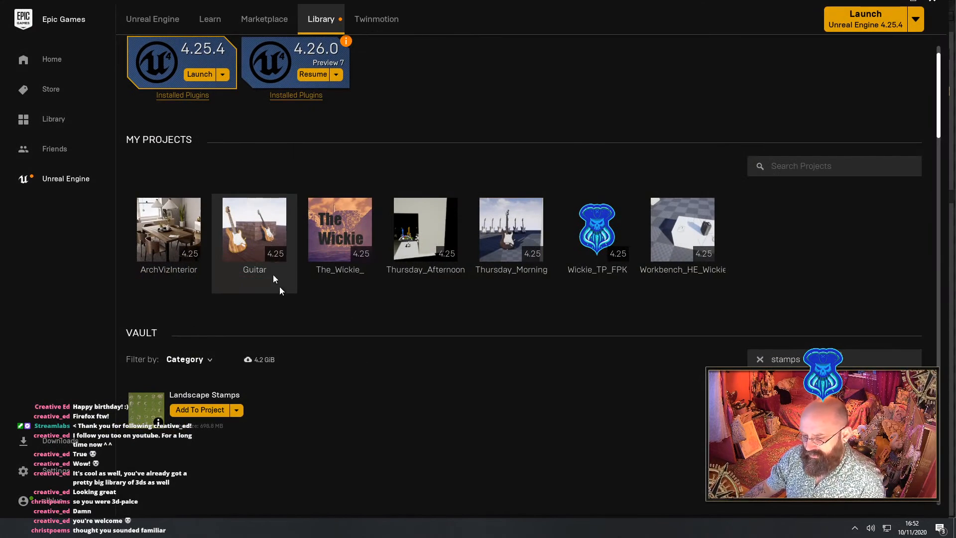
pyautogui.click(209, 411)
pyautogui.click(436, 219)
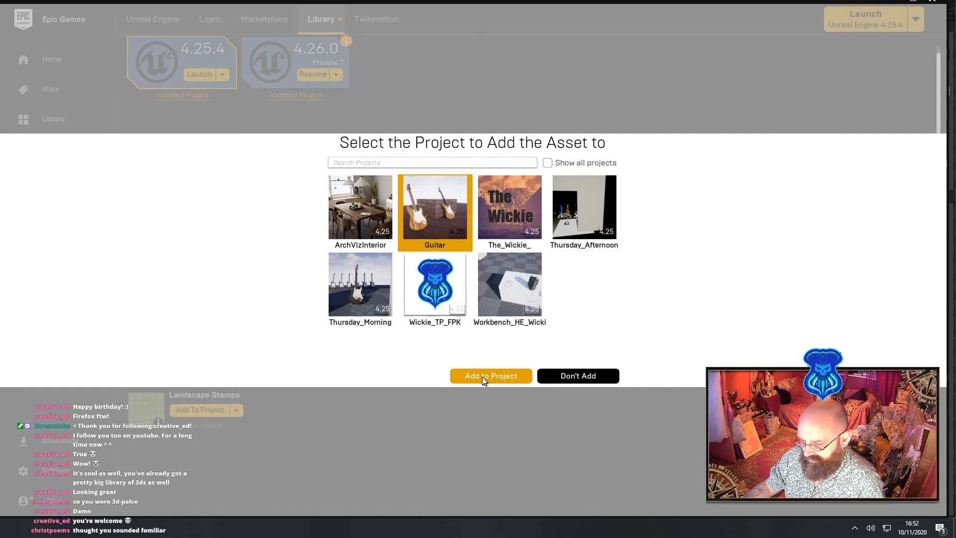
pyautogui.click(482, 376)
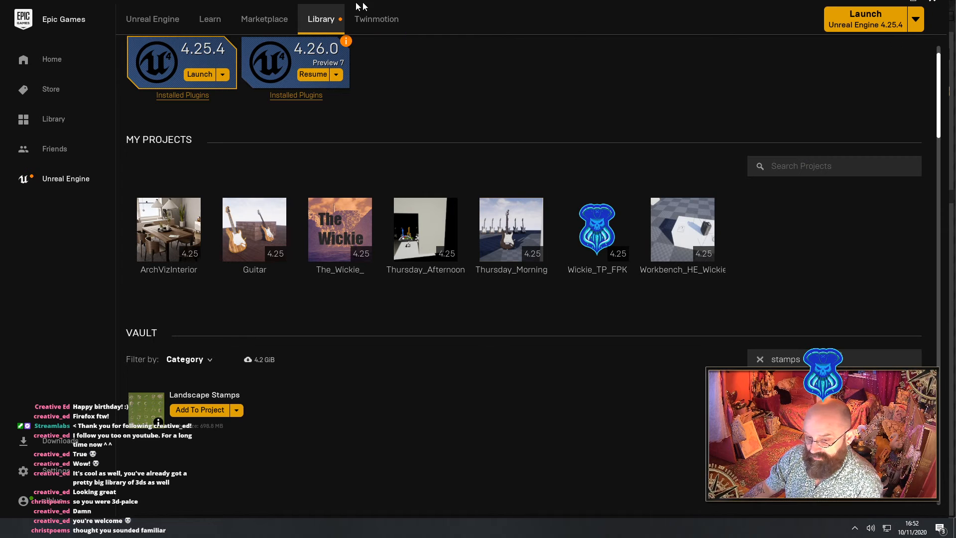
# Show the Guitar project's folder in File Explorer from the launcher's project library
pyautogui.moveTo(376, 3)
pyautogui.mouseDown()
pyautogui.moveTo(321, 16)
pyautogui.moveTo(347, 17)
pyautogui.moveTo(359, 4)
pyautogui.mouseUp()
pyautogui.rightClick(232, 235)
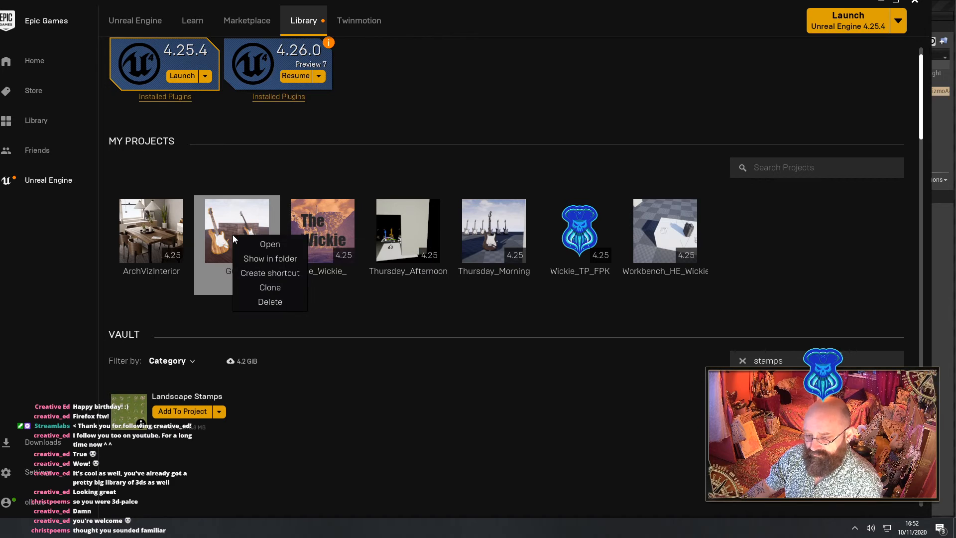
pyautogui.click(364, 299)
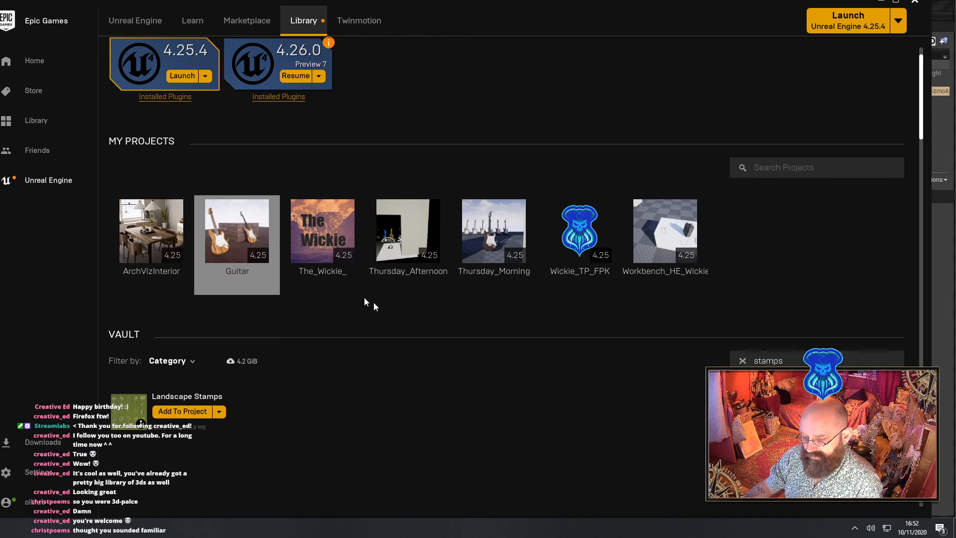
pyautogui.rightClick(247, 229)
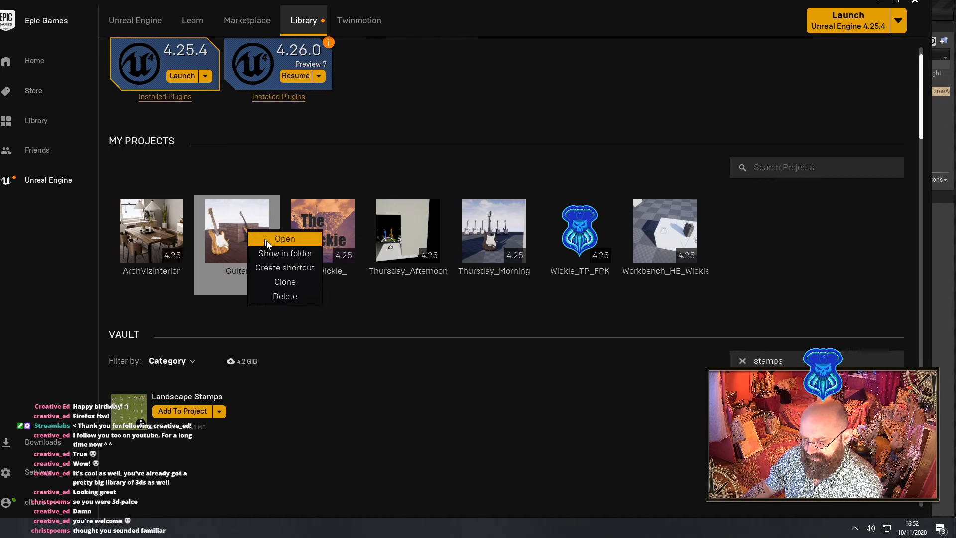
pyautogui.click(276, 253)
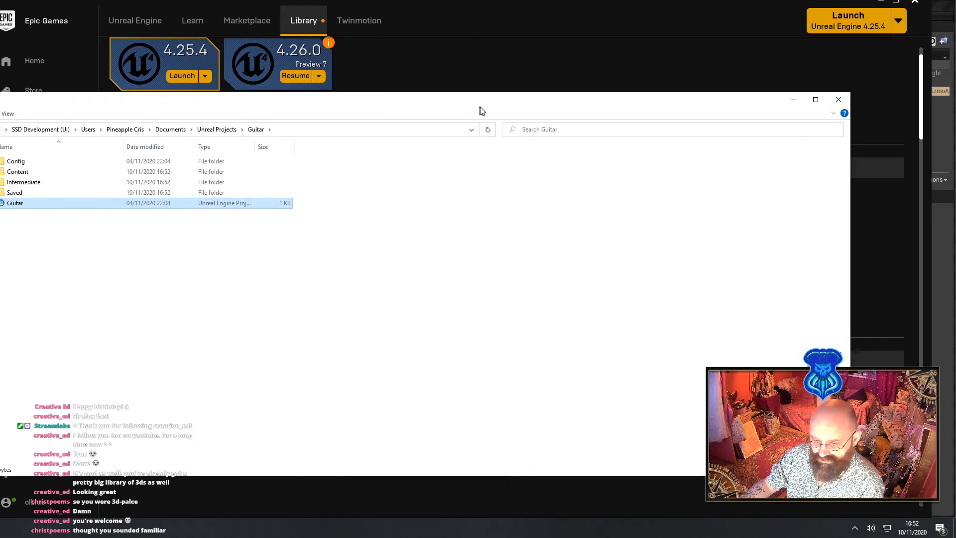
# Cut the Textures folder from Content/LandscapeStamps in the Guitar project
pyautogui.click(28, 162)
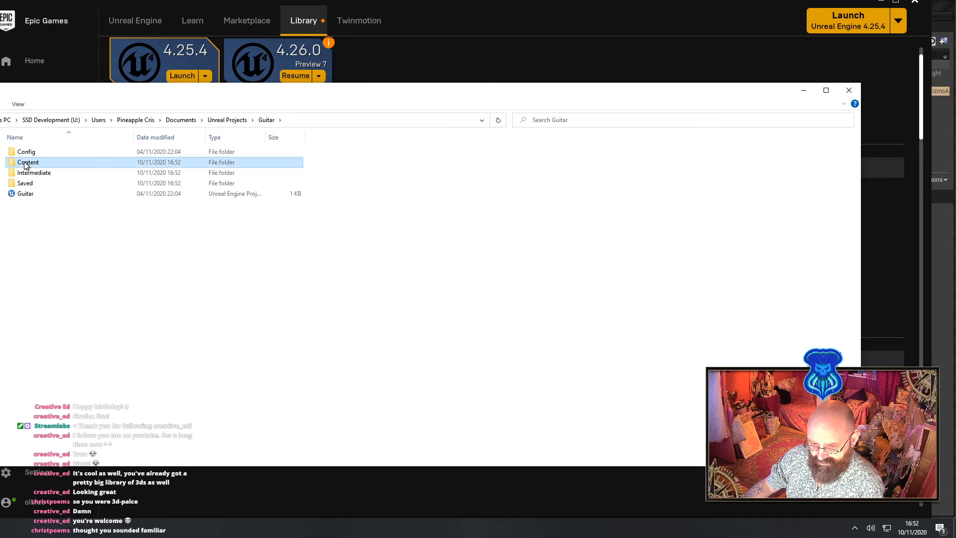
pyautogui.doubleClick(28, 162)
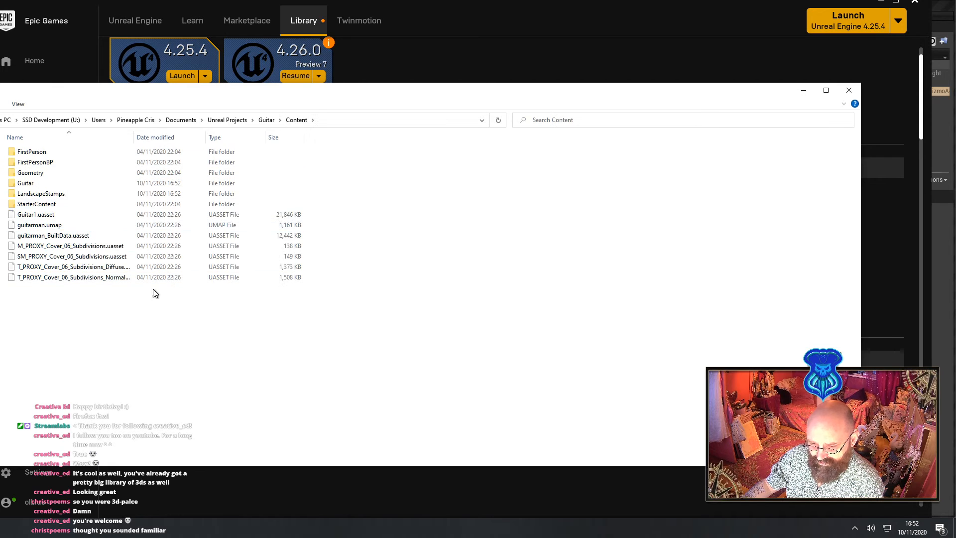
pyautogui.doubleClick(45, 193)
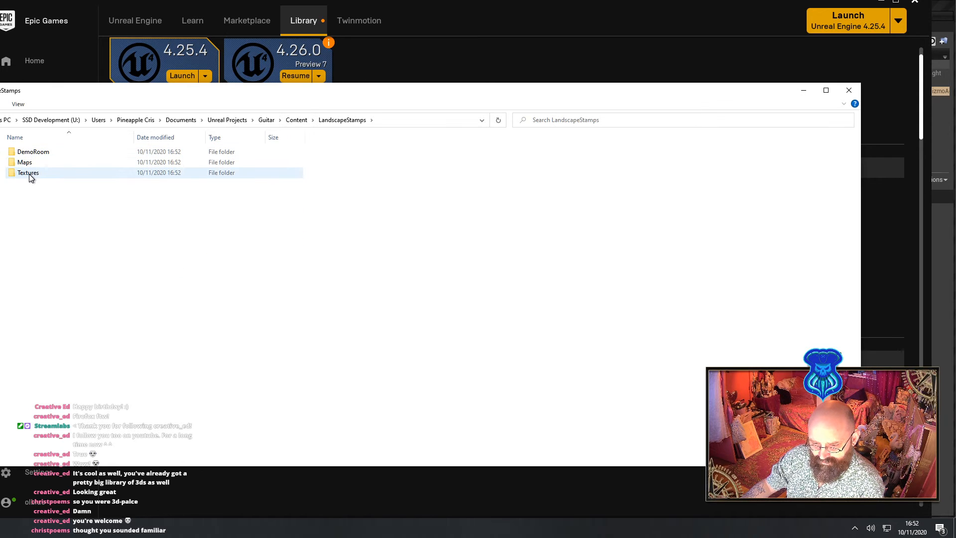
pyautogui.doubleClick(29, 173)
pyautogui.press('BackSpace')
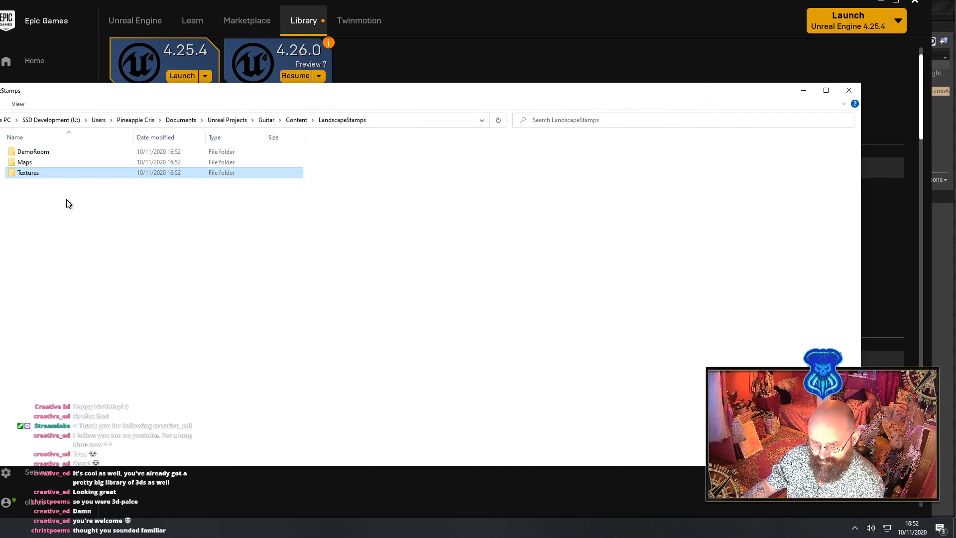
pyautogui.hotkey('ctrl', 'x')
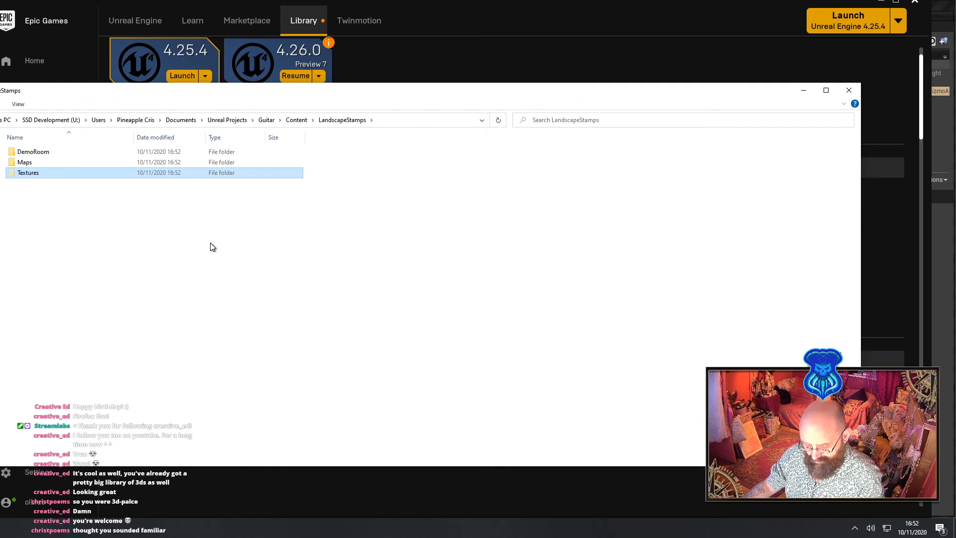
# Browse to the Content folder of the Workbench_HE_Wickie project inside Documents/Unreal Projects
pyautogui.click(227, 121)
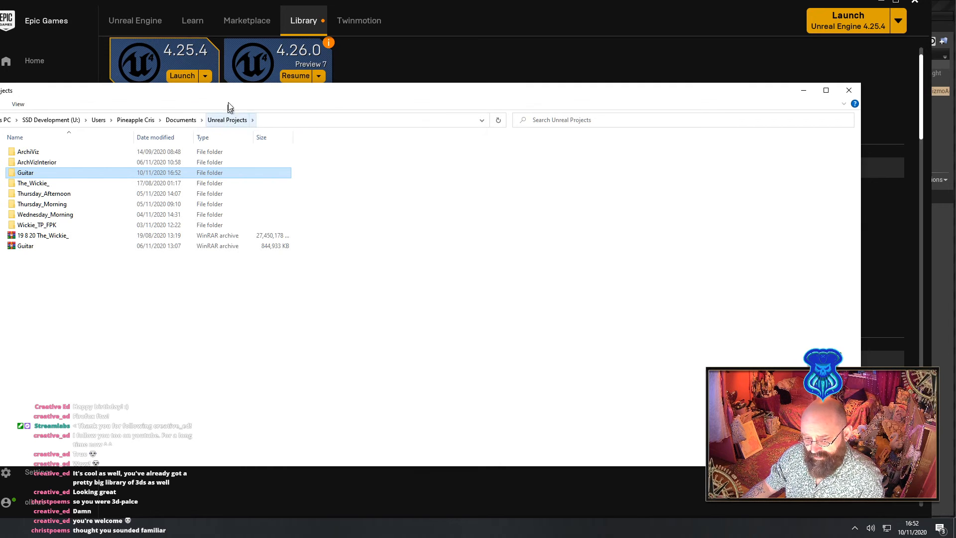
pyautogui.click(26, 226)
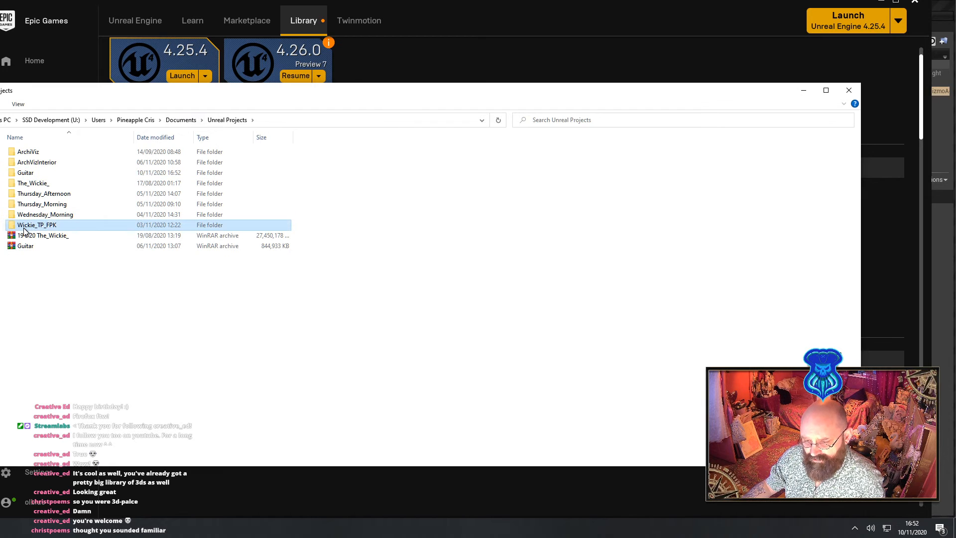
pyautogui.moveTo(235, 91); pyautogui.dragTo(75, 102)
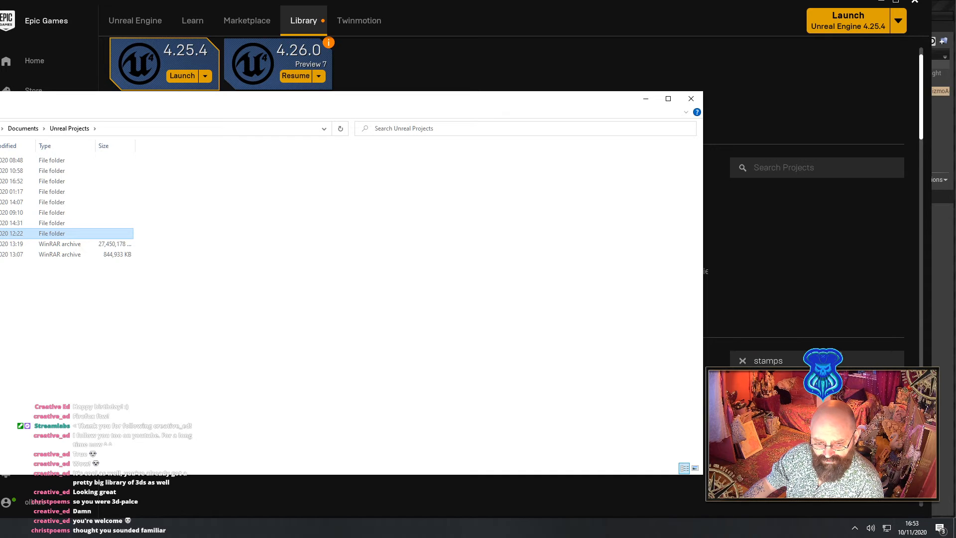
pyautogui.click(0, 191)
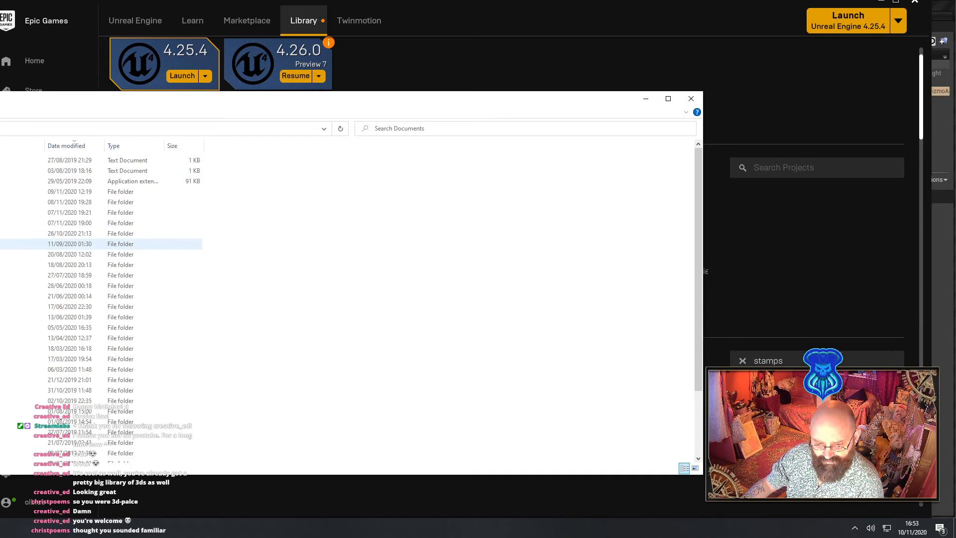
pyautogui.click(0, 213)
pyautogui.doubleClick(0, 212)
pyautogui.doubleClick(0, 160)
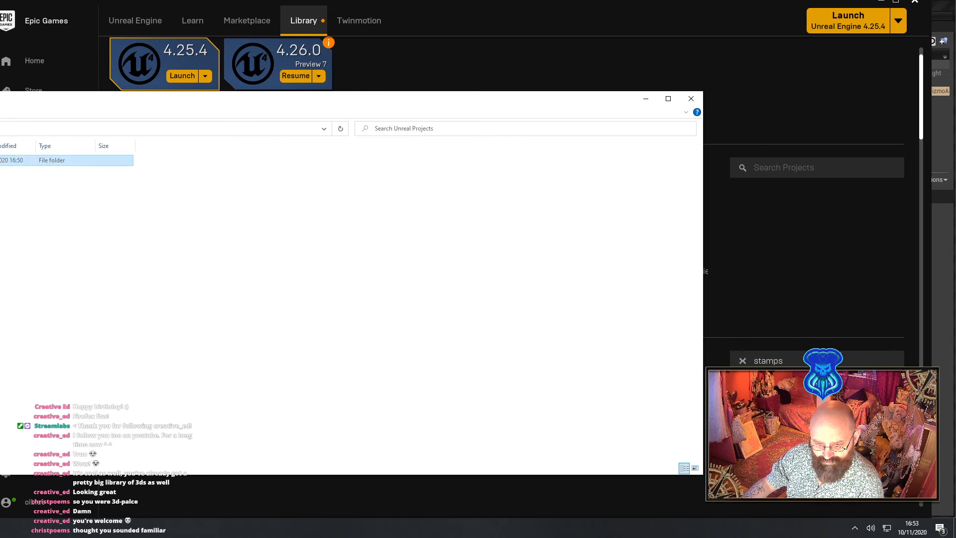
pyautogui.click(0, 171)
pyautogui.doubleClick(0, 171)
pyautogui.moveTo(0, 104); pyautogui.dragTo(190, 73)
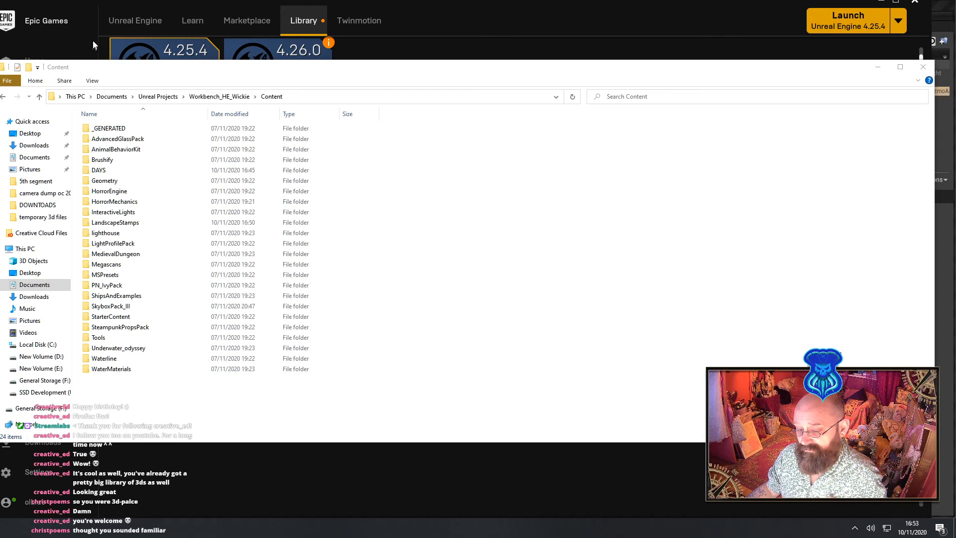
# Open LandscapeStamps in the Workbench_HE_Wickie Content folder and move the Guitar project's Textures folder into it
pyautogui.click(120, 384)
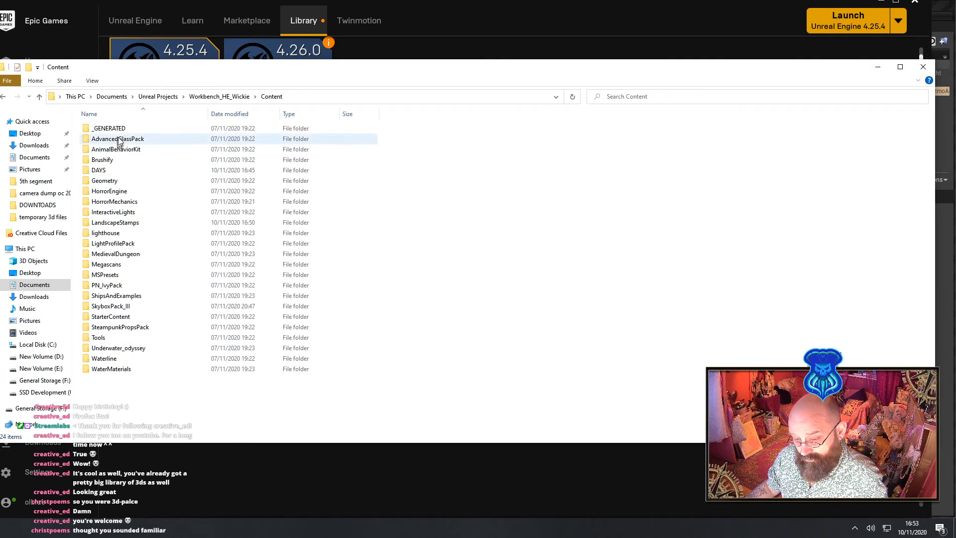
pyautogui.doubleClick(114, 224)
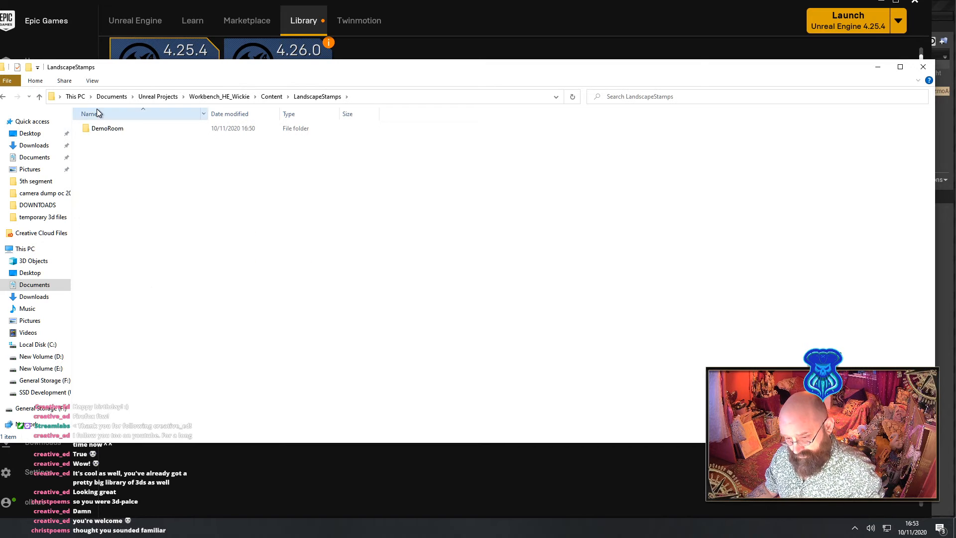
pyautogui.doubleClick(106, 129)
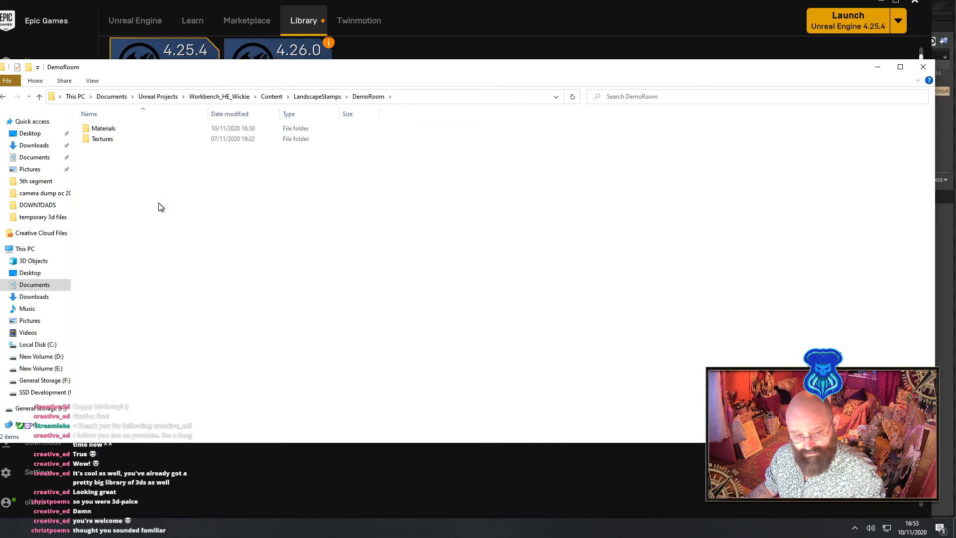
pyautogui.hotkey('alt', 'Left')
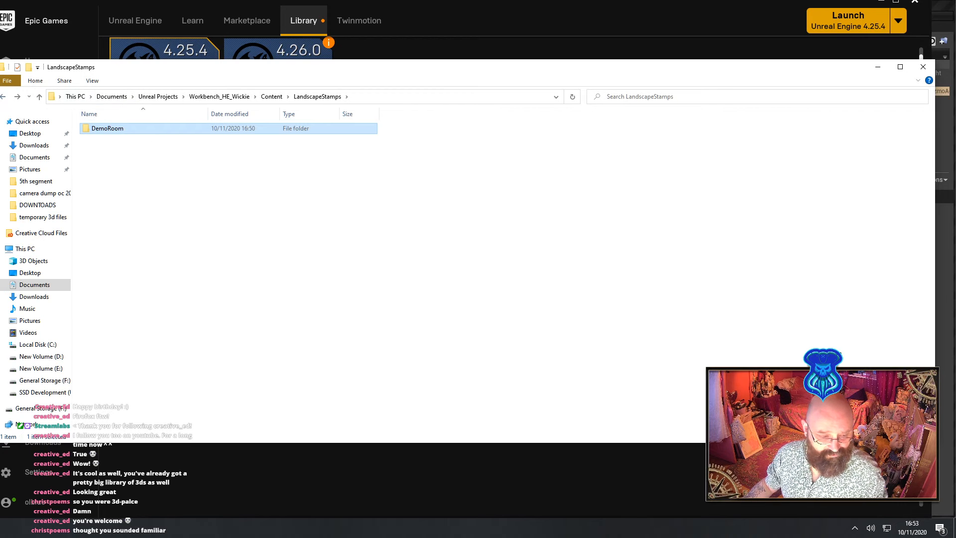
pyautogui.hotkey('alt', 'Tab')
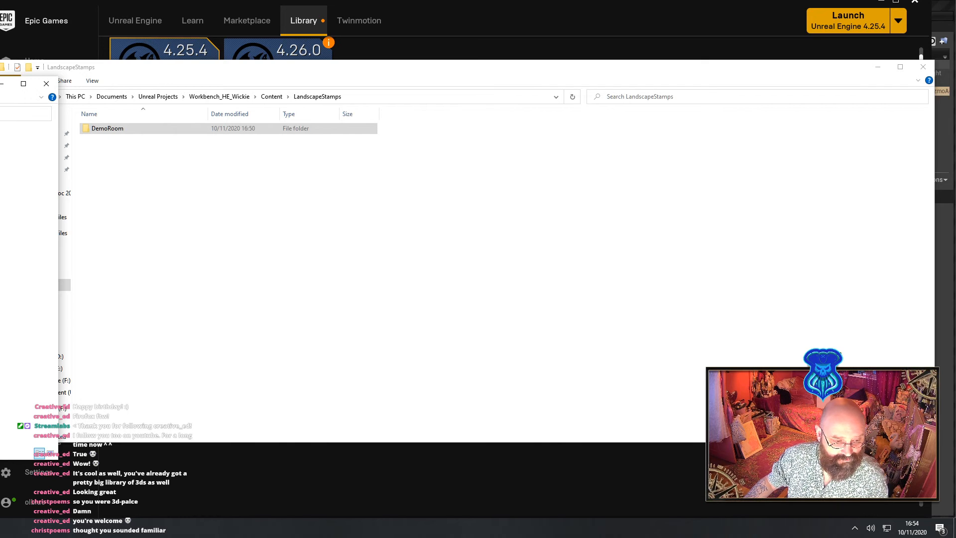
pyautogui.moveTo(47, 223); pyautogui.dragTo(188, 264)
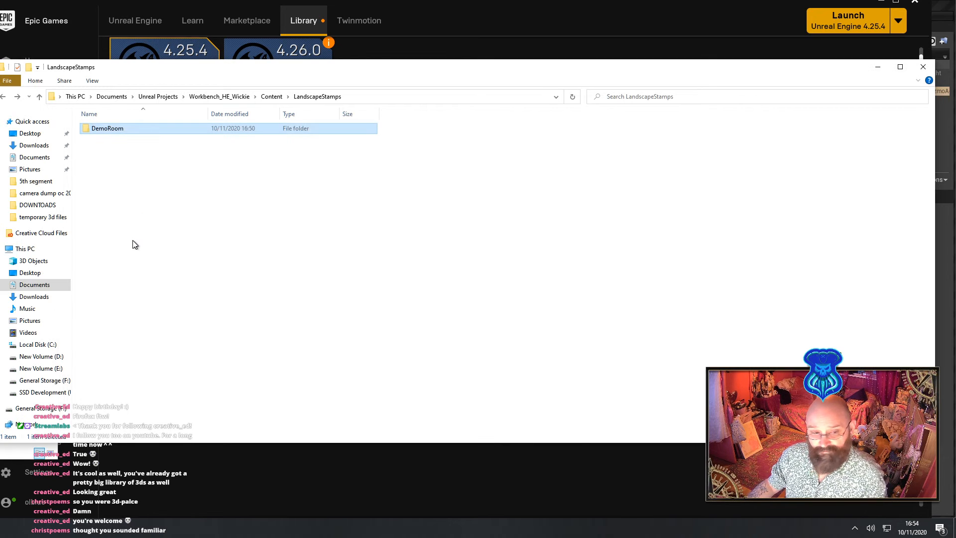
pyautogui.click(0, 149)
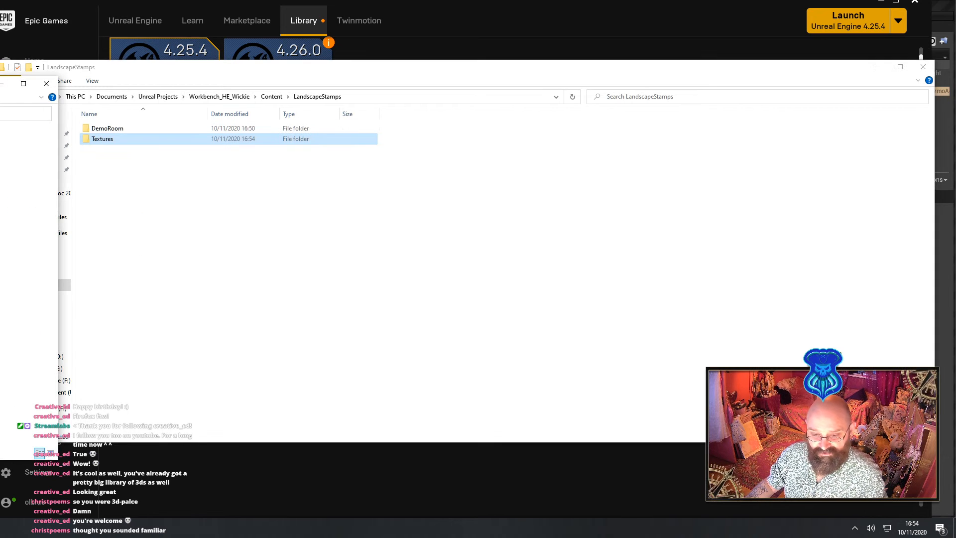
# Close both File Explorer windows and switch back to the Cave_Template level in Unreal Editor
pyautogui.click(47, 84)
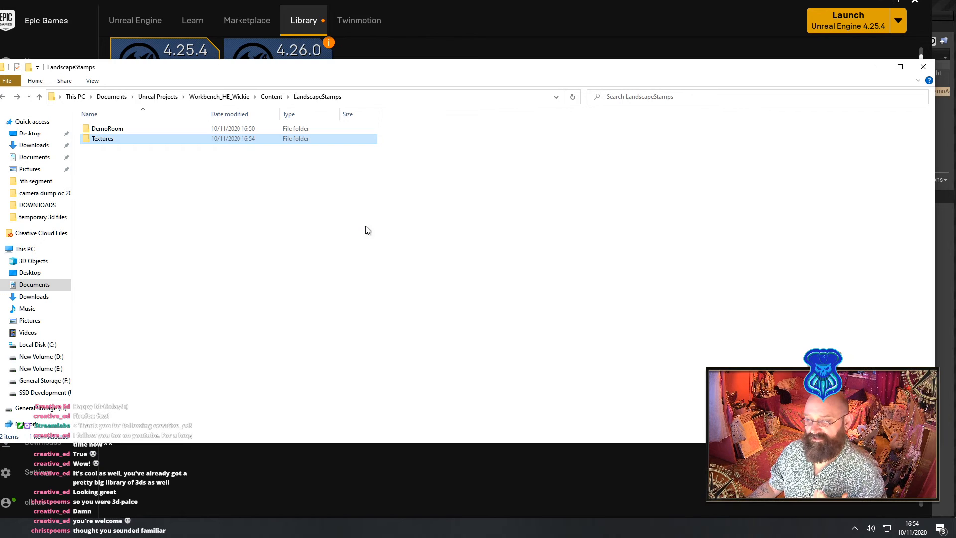
pyautogui.click(922, 68)
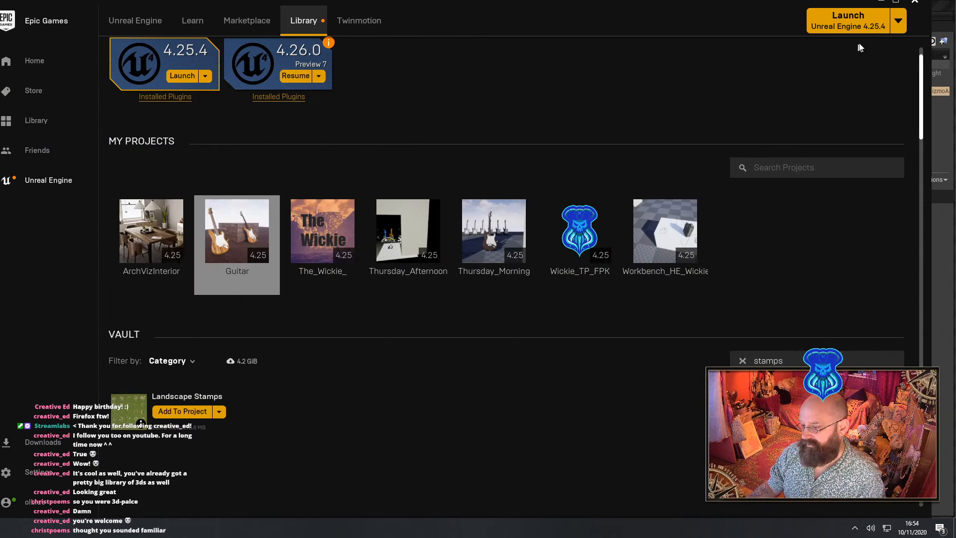
pyautogui.click(934, 296)
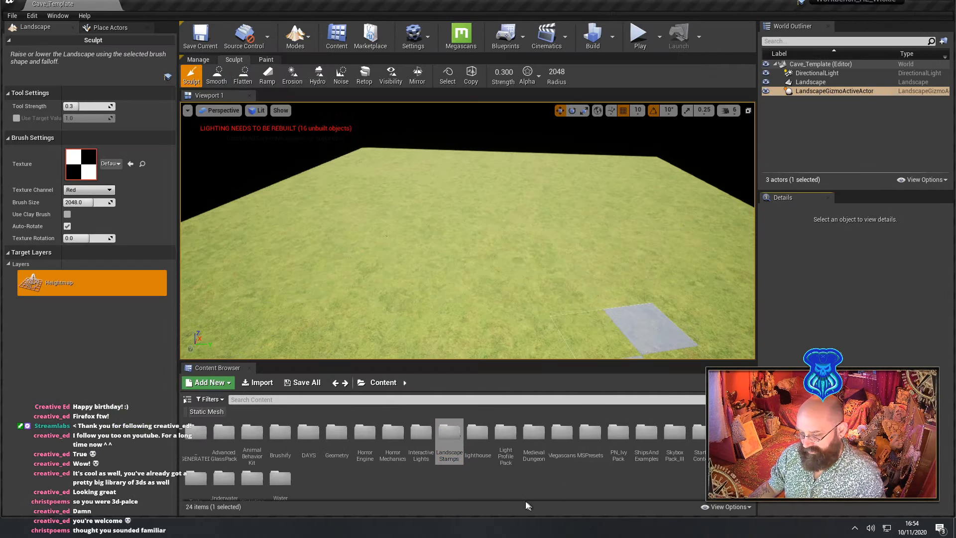
# Browse to the LandscapeStamps/Textures/Cliff folder in the project content
pyautogui.doubleClick(449, 438)
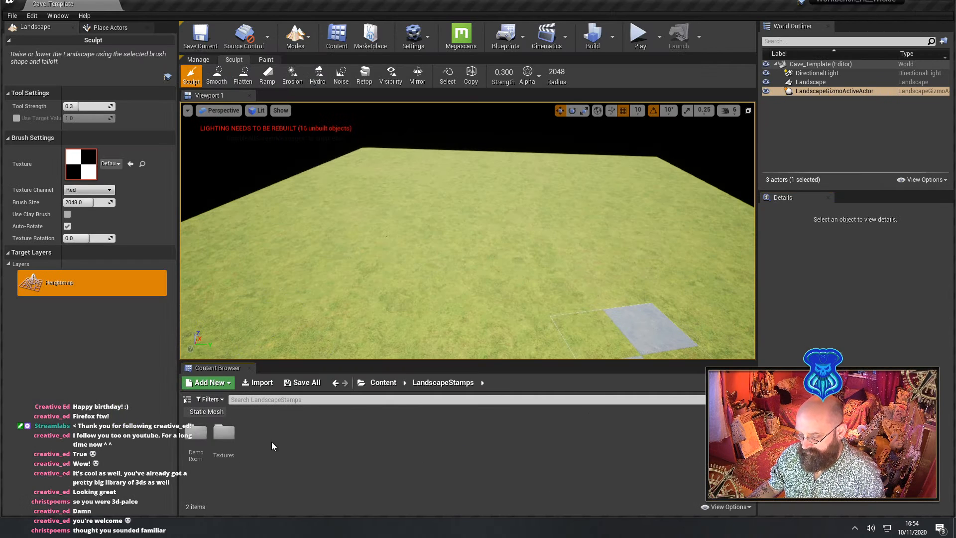
pyautogui.doubleClick(214, 432)
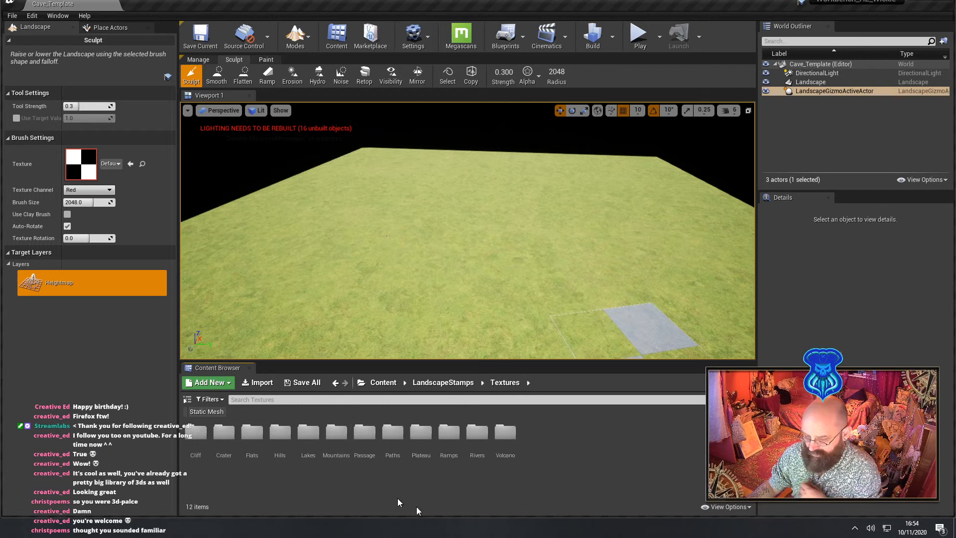
pyautogui.moveTo(500, 356)
pyautogui.mouseDown(button='right')
pyautogui.moveTo(510, 371)
pyautogui.moveTo(451, 369)
pyautogui.moveTo(463, 384)
pyautogui.mouseUp(button='right')
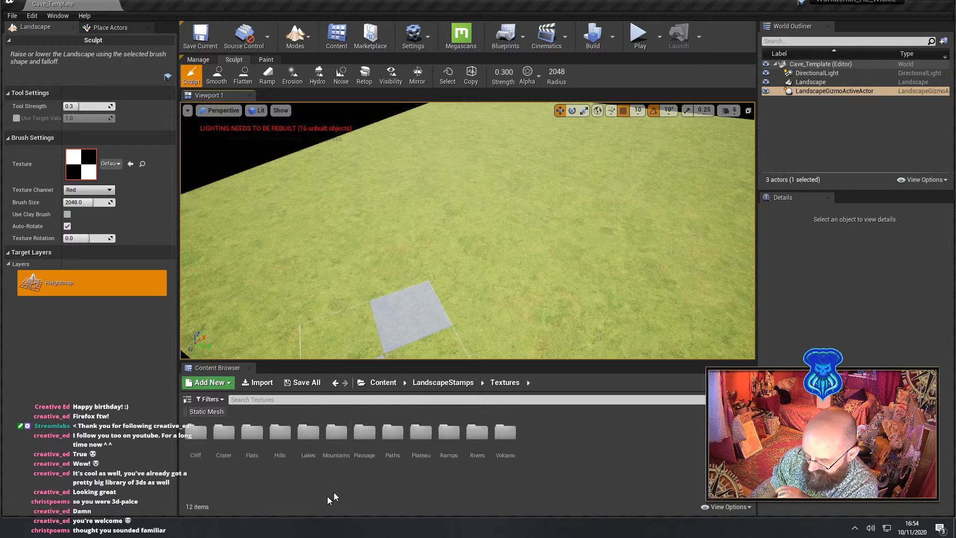
pyautogui.doubleClick(196, 432)
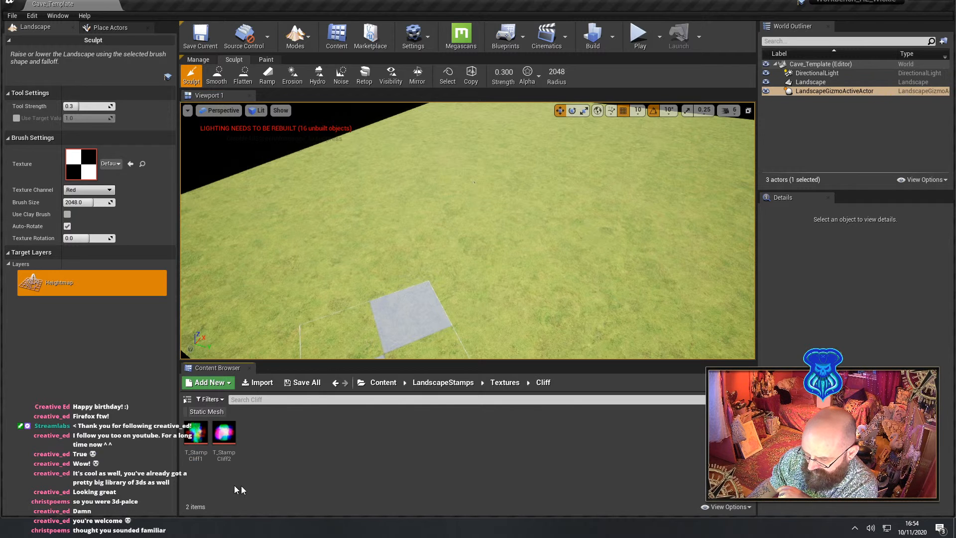
# Stamp the landscape once using T_StampCliff1 as the brush texture at tool strength 1.0
pyautogui.click(205, 439)
pyautogui.moveTo(81, 170); pyautogui.dragTo(80, 168)
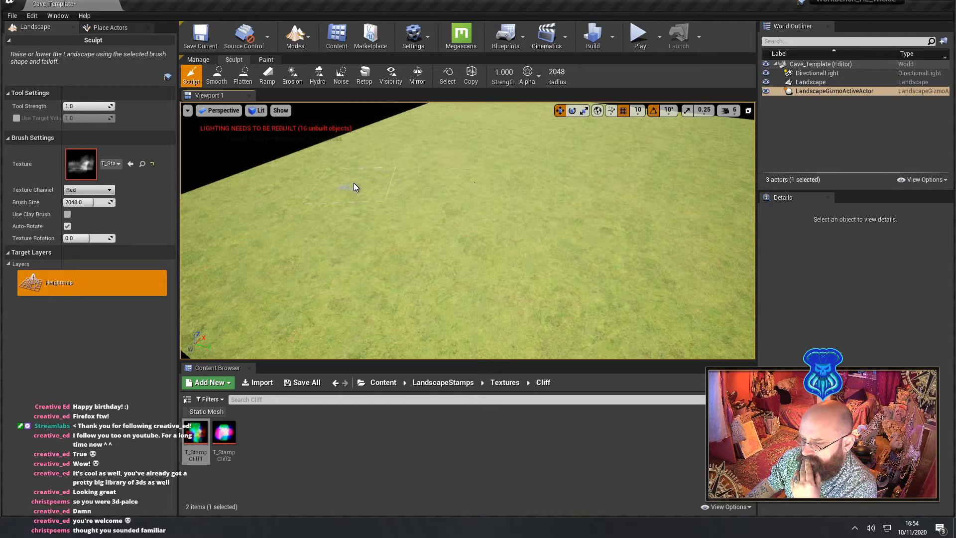
pyautogui.click(353, 184)
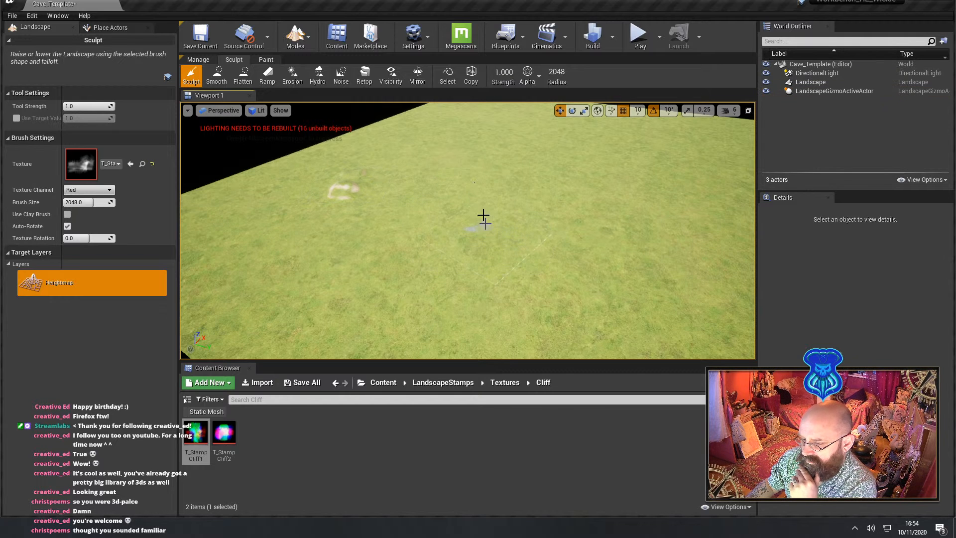
pyautogui.press('s')
pyautogui.moveTo(482, 217); pyautogui.dragTo(369, 210, button='right')
pyautogui.press('d')
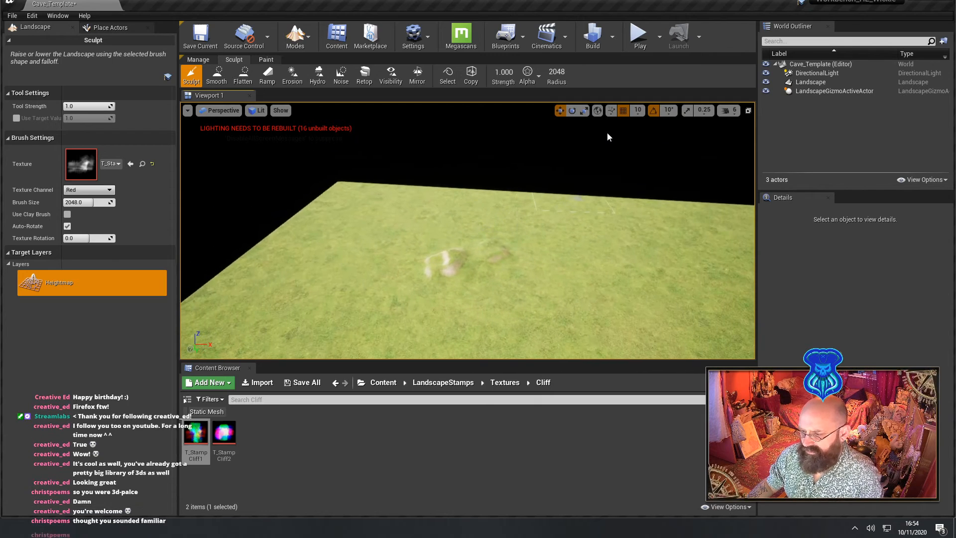
# Build the level's lighting and close the Message Log
pyautogui.click(612, 40)
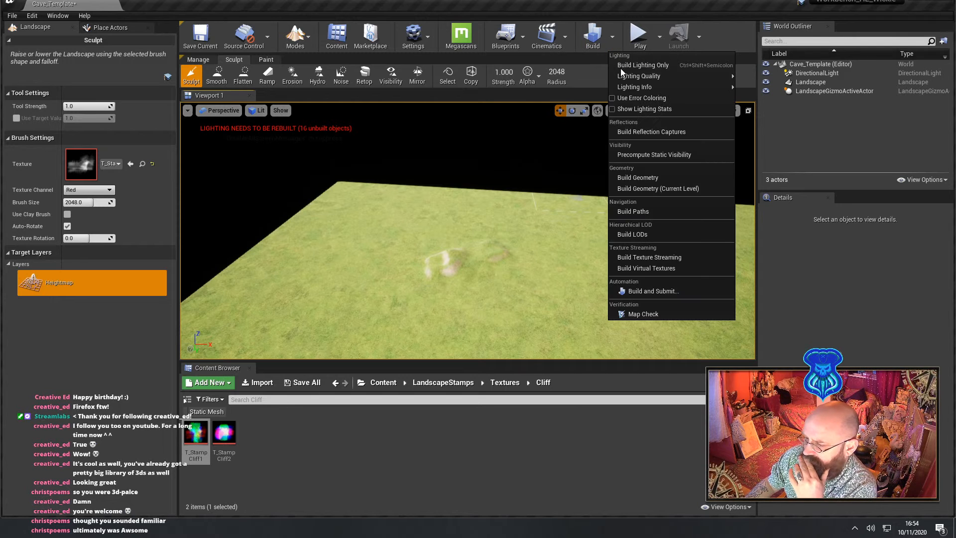
pyautogui.moveTo(633, 78)
pyautogui.click(600, 40)
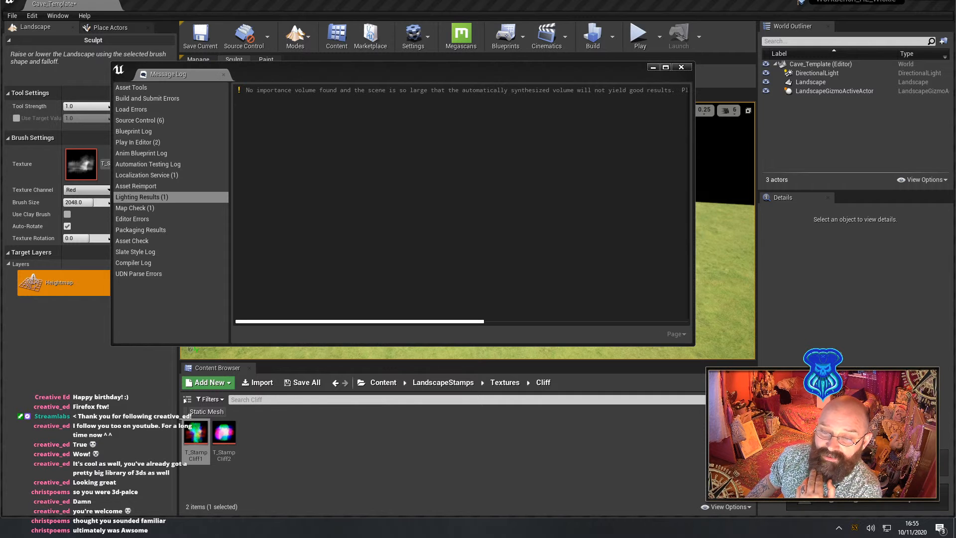
pyautogui.hotkey('alt', 'Tab')
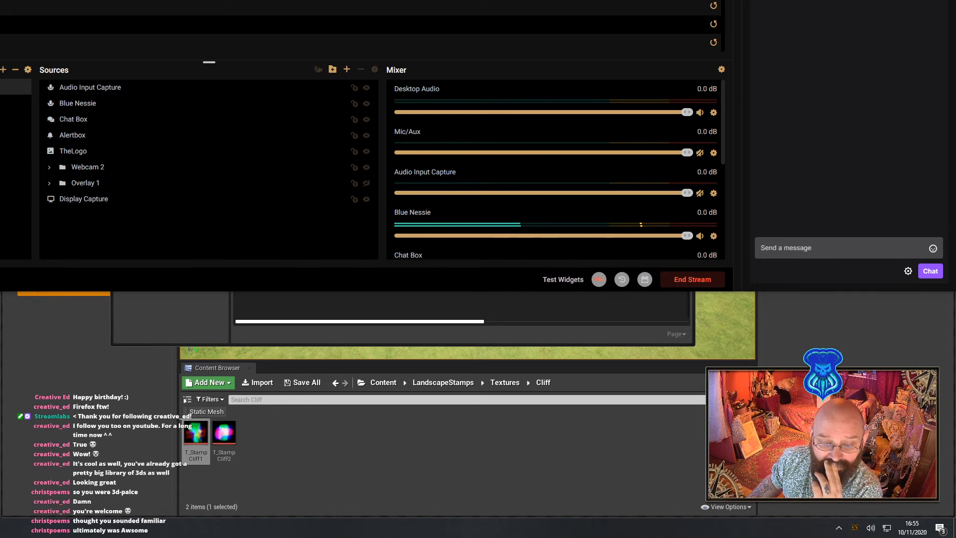
pyautogui.hotkey('alt', 'Tab')
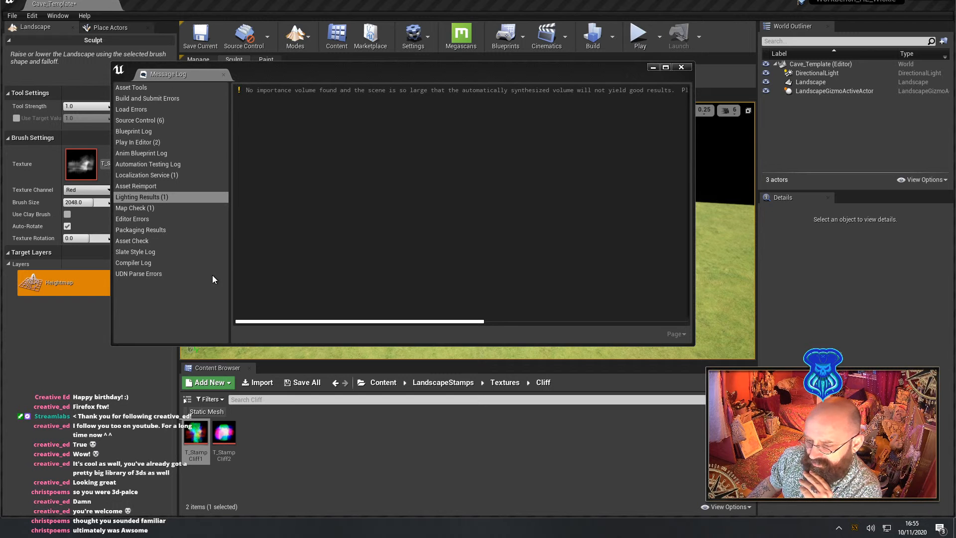
pyautogui.click(681, 67)
# Select the DirectionalLight and focus the view on it to examine its place on the landscape
pyautogui.moveTo(580, 220)
pyautogui.mouseDown(button='right')
pyautogui.moveTo(581, 249)
pyautogui.moveTo(637, 249)
pyautogui.moveTo(469, 247)
pyautogui.moveTo(448, 279)
pyautogui.moveTo(458, 257)
pyautogui.moveTo(486, 263)
pyautogui.mouseUp(button='right')
pyautogui.press('s')
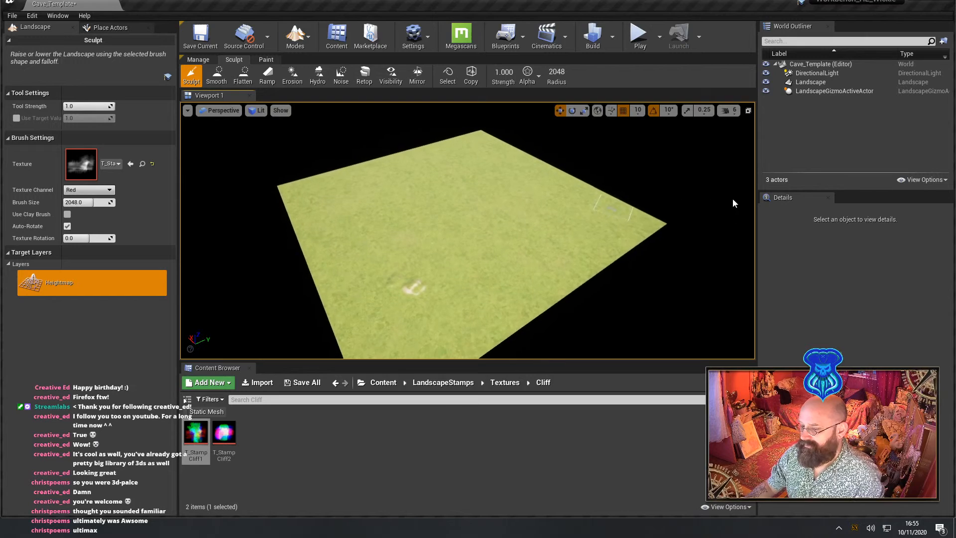
pyautogui.moveTo(529, 209); pyautogui.dragTo(428, 232, button='right')
pyautogui.press('w')
pyautogui.click(846, 73)
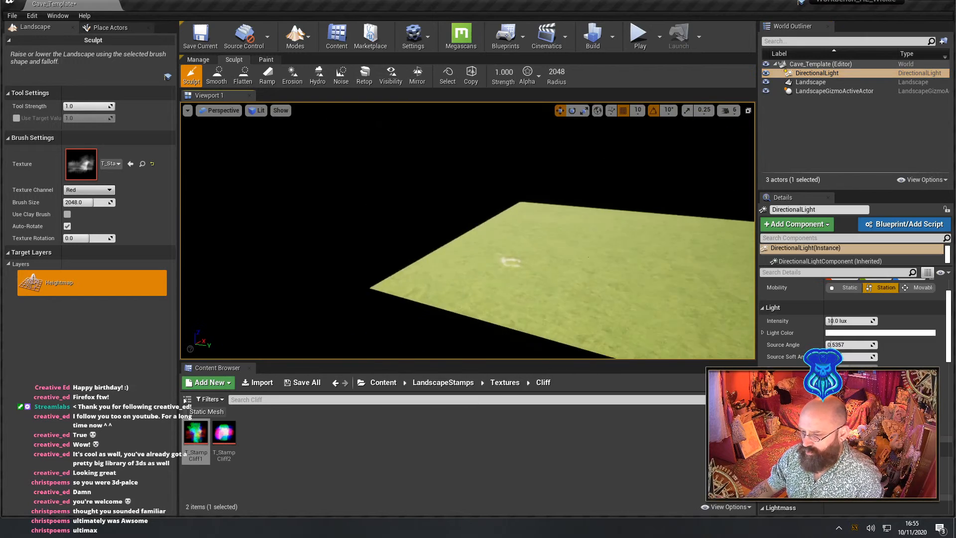
pyautogui.moveTo(443, 272)
pyautogui.mouseDown(button='right')
pyautogui.moveTo(522, 223)
pyautogui.moveTo(461, 244)
pyautogui.moveTo(394, 224)
pyautogui.moveTo(516, 215)
pyautogui.moveTo(368, 236)
pyautogui.moveTo(396, 251)
pyautogui.moveTo(438, 234)
pyautogui.moveTo(416, 242)
pyautogui.moveTo(391, 229)
pyautogui.mouseUp(button='right')
pyautogui.press('f')
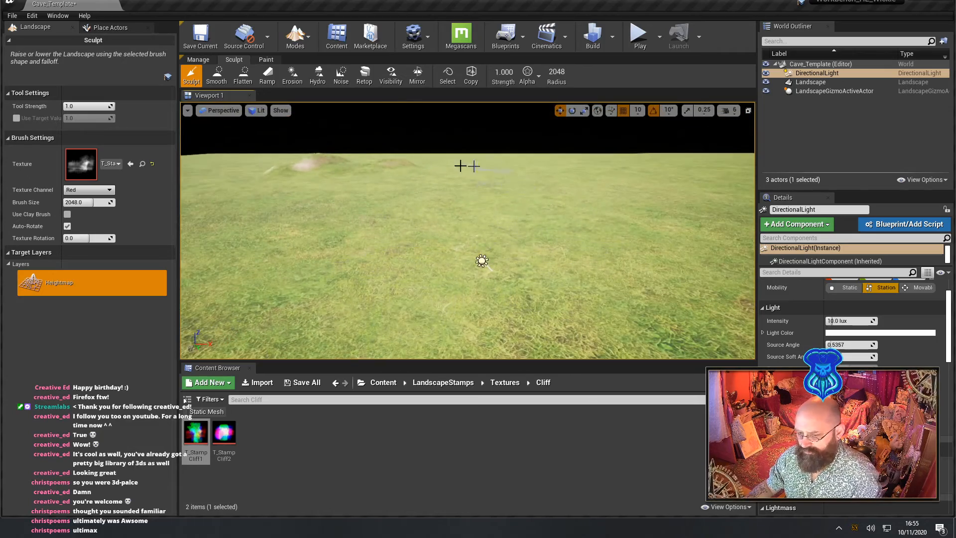
# Increase the sculpt brush size to 7618
pyautogui.moveTo(461, 166)
pyautogui.mouseDown(button='right')
pyautogui.moveTo(446, 199)
pyautogui.moveTo(525, 244)
pyautogui.moveTo(503, 236)
pyautogui.moveTo(521, 237)
pyautogui.mouseUp(button='right')
pyautogui.press(']')
pyautogui.press(']')
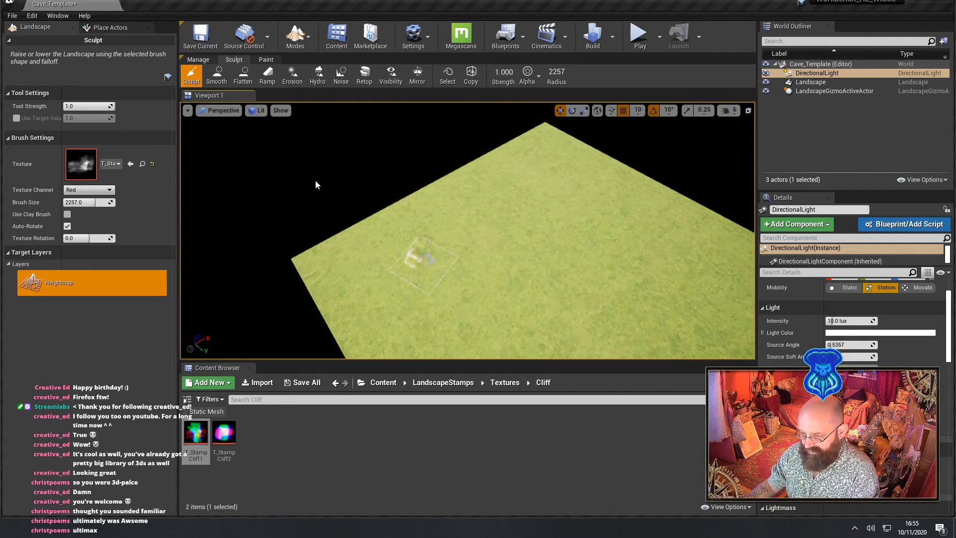
pyautogui.press(']')
pyautogui.press(']')
pyautogui.press(']')
pyautogui.press(']')
pyautogui.press(']')
pyautogui.press(']')
pyautogui.press(']')
pyautogui.press(']')
pyautogui.press(']')
pyautogui.press(']')
pyautogui.press(']')
pyautogui.press(']')
pyautogui.press(']')
pyautogui.press(']')
pyautogui.press(']')
pyautogui.press(']')
pyautogui.press(']')
pyautogui.press(']')
pyautogui.press(']')
pyautogui.press(']')
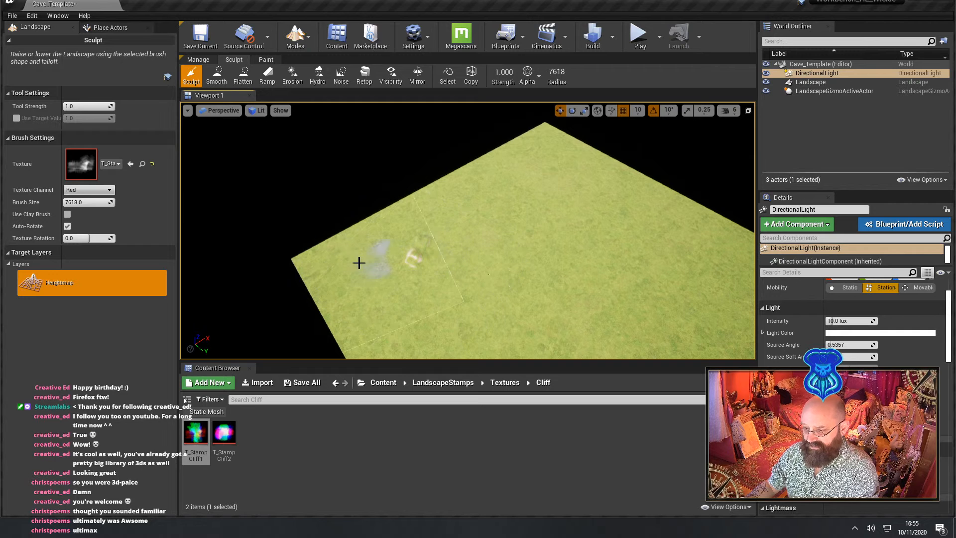
# Undo the exaggerated first corner stroke and place single T_StampCliff1 stamps along that edge of the landscape
pyautogui.moveTo(338, 259); pyautogui.dragTo(345, 255)
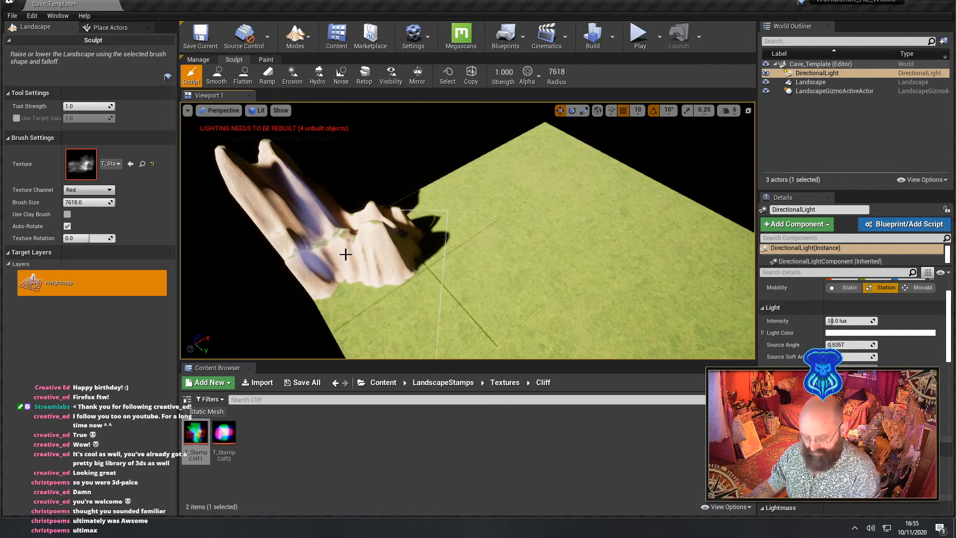
pyautogui.hotkey('ctrl', 'z')
pyautogui.click(345, 255)
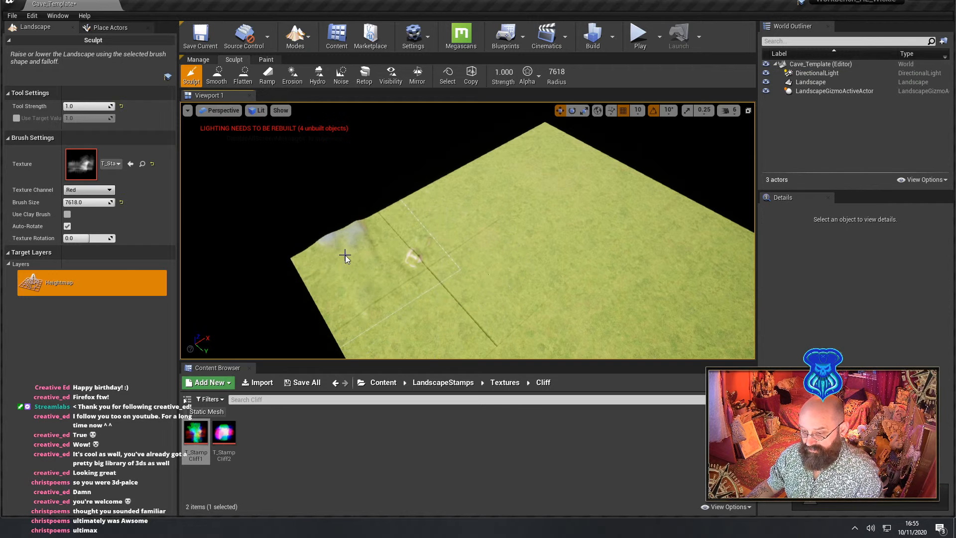
pyautogui.click(450, 213)
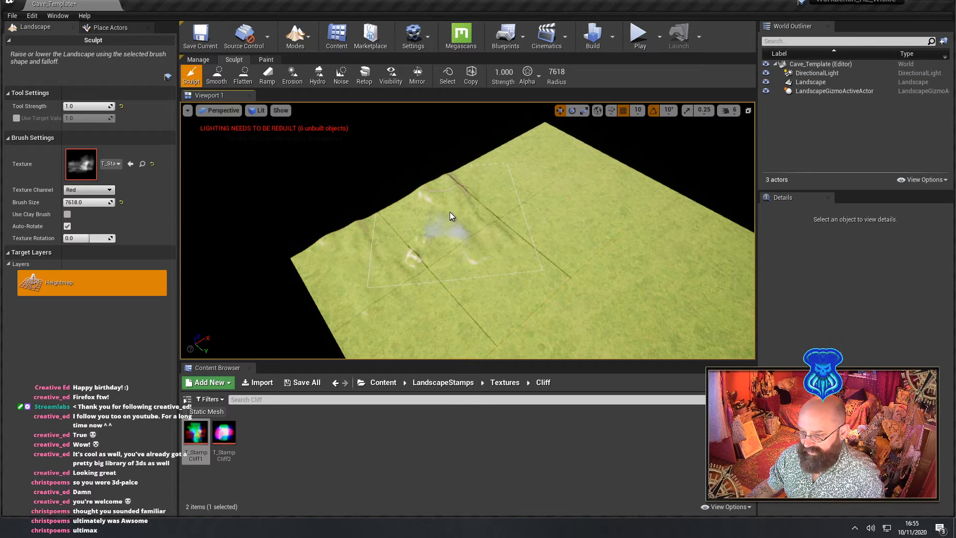
pyautogui.click(508, 165)
pyautogui.click(509, 166)
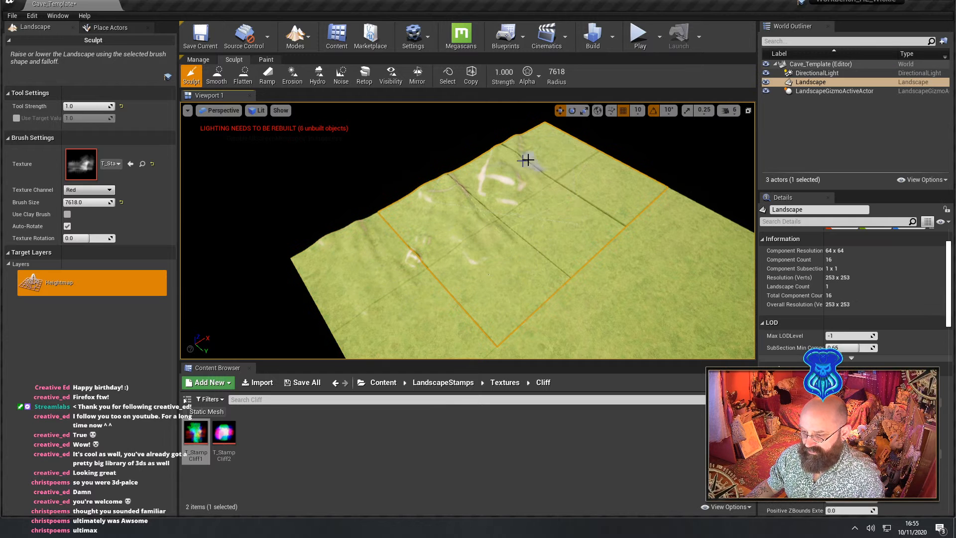
pyautogui.click(561, 153)
# Continue the T_StampCliff1 cliffs along the adjoining landscape edge and around its far corner
pyautogui.moveTo(462, 202); pyautogui.dragTo(543, 202, button='right')
pyautogui.click(445, 178)
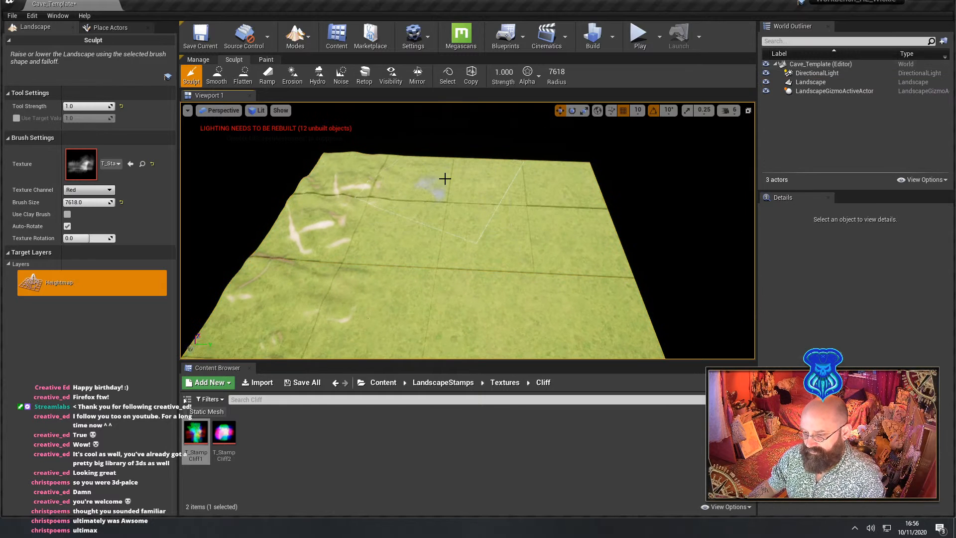
pyautogui.click(532, 167)
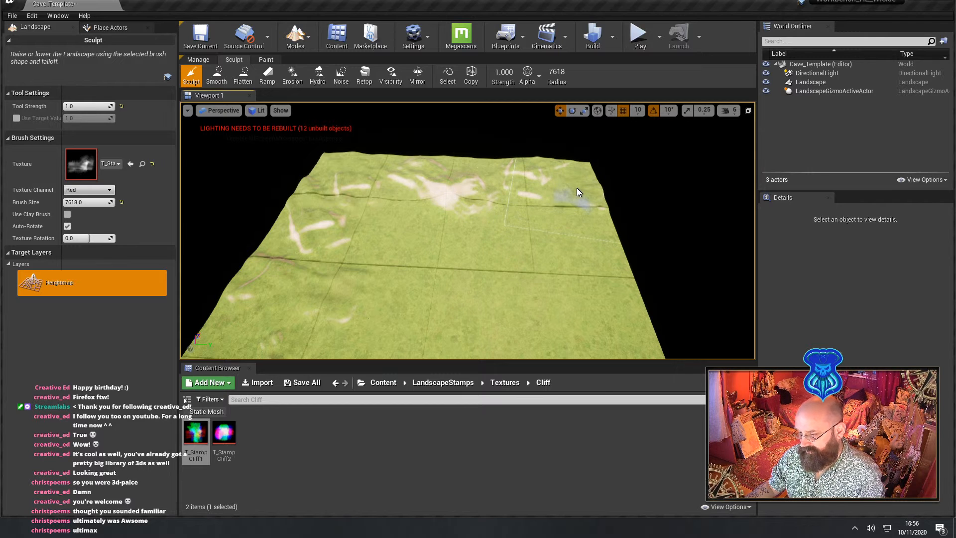
pyautogui.click(584, 229)
# Stamp T_StampCliff1 along the remaining landscape edges and build up the border, leaving the middle flat
pyautogui.moveTo(550, 211)
pyautogui.mouseDown(button='right')
pyautogui.moveTo(573, 239)
pyautogui.moveTo(632, 234)
pyautogui.moveTo(642, 252)
pyautogui.moveTo(534, 203)
pyautogui.mouseUp(button='right')
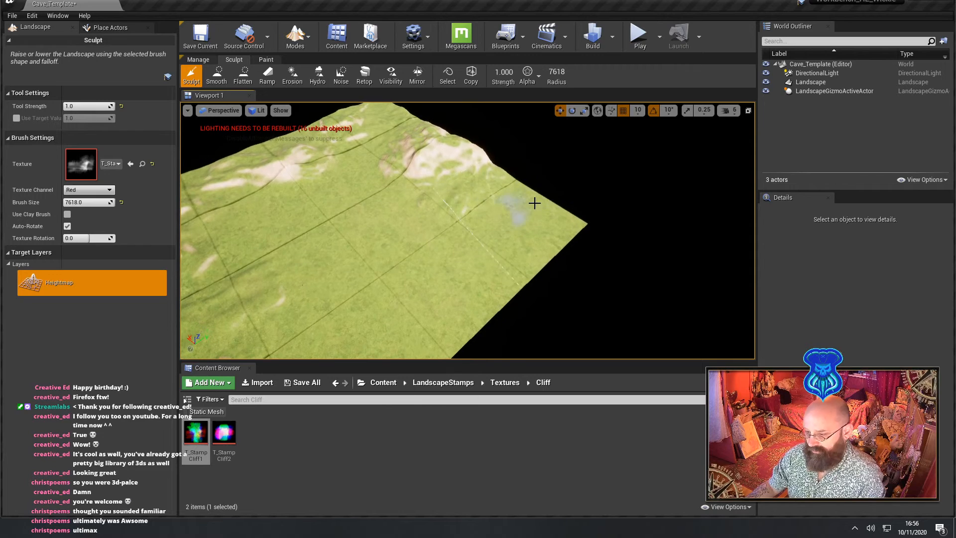
pyautogui.click(537, 218)
pyautogui.click(477, 315)
pyautogui.moveTo(477, 314)
pyautogui.mouseDown(button='right')
pyautogui.moveTo(378, 305)
pyautogui.moveTo(409, 277)
pyautogui.mouseUp(button='right')
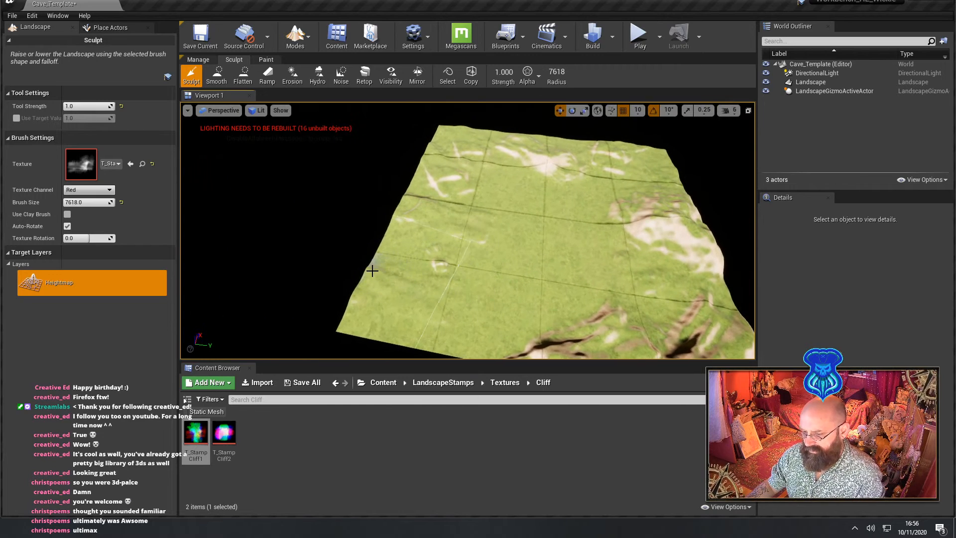
pyautogui.click(353, 292)
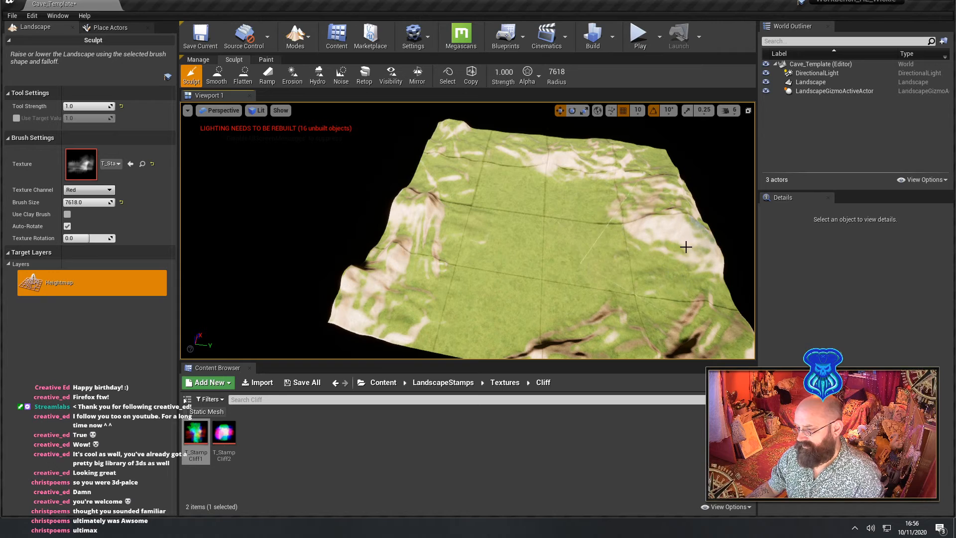
pyautogui.click(640, 206)
# Set T_StampCliff2 as the brush texture and stamp it onto the ridge along one landscape edge
pyautogui.moveTo(528, 177); pyautogui.dragTo(520, 242, button='right')
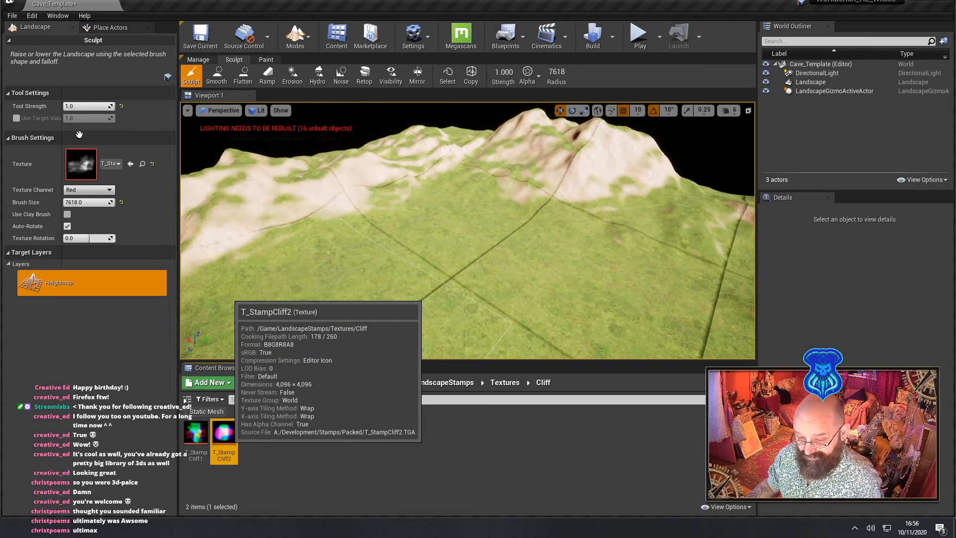
pyautogui.moveTo(223, 432); pyautogui.dragTo(82, 168)
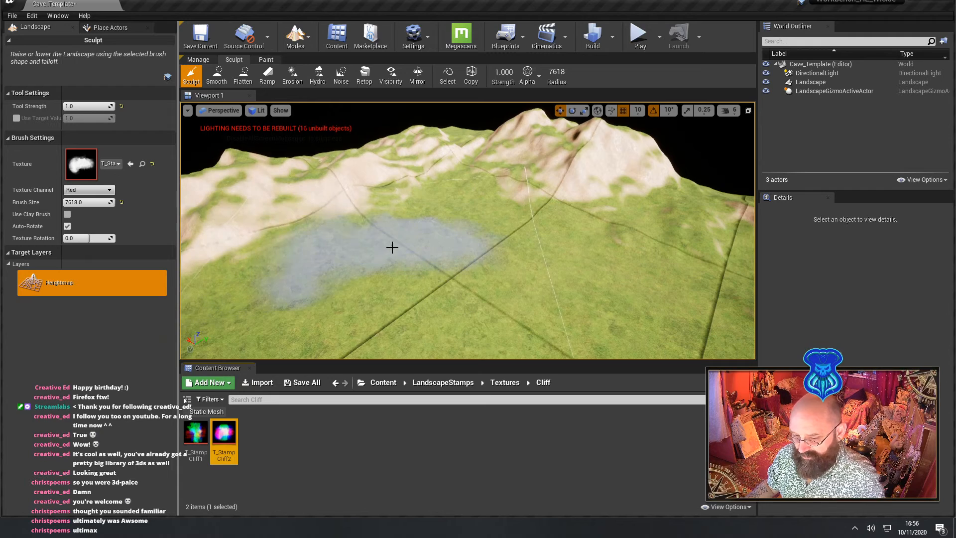
pyautogui.moveTo(392, 246)
pyautogui.mouseDown(button='right')
pyautogui.moveTo(299, 244)
pyautogui.moveTo(309, 271)
pyautogui.mouseUp(button='right')
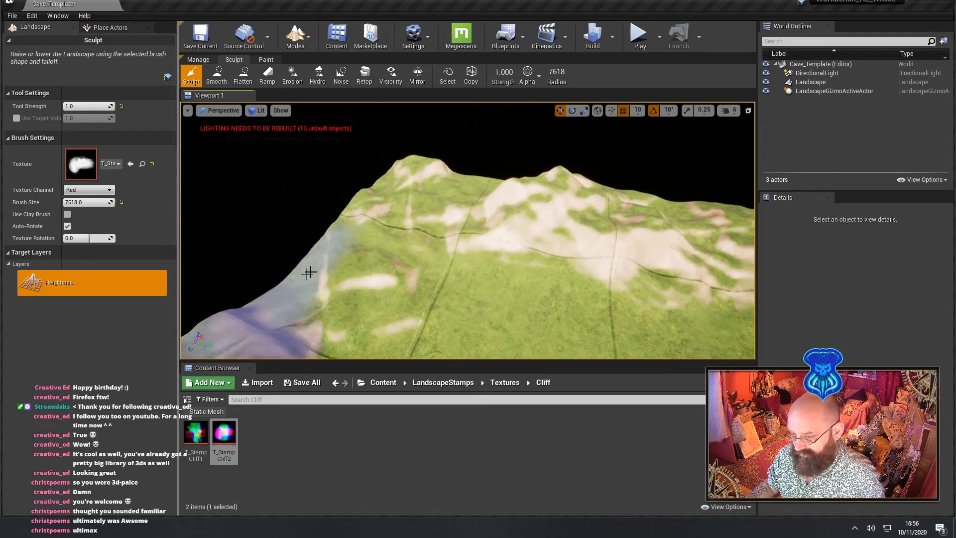
pyautogui.click(379, 259)
pyautogui.click(379, 259)
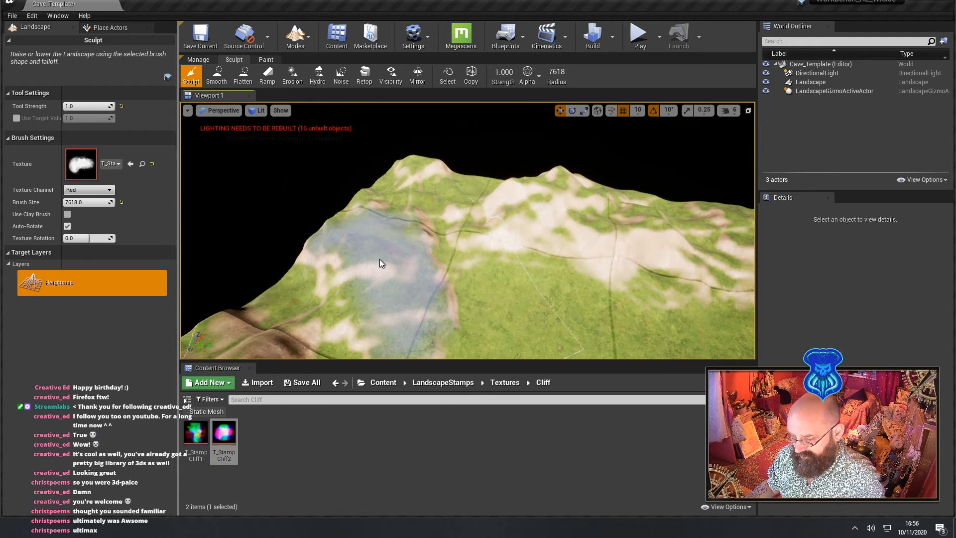
pyautogui.click(352, 250)
# Undo the long sculpt stroke across the ridge and add single T_StampCliff2 stamps along the border hills instead
pyautogui.moveTo(518, 217); pyautogui.dragTo(610, 217, button='right')
pyautogui.moveTo(561, 205); pyautogui.dragTo(441, 262)
pyautogui.hotkey('ctrl', 'z')
pyautogui.click(557, 203)
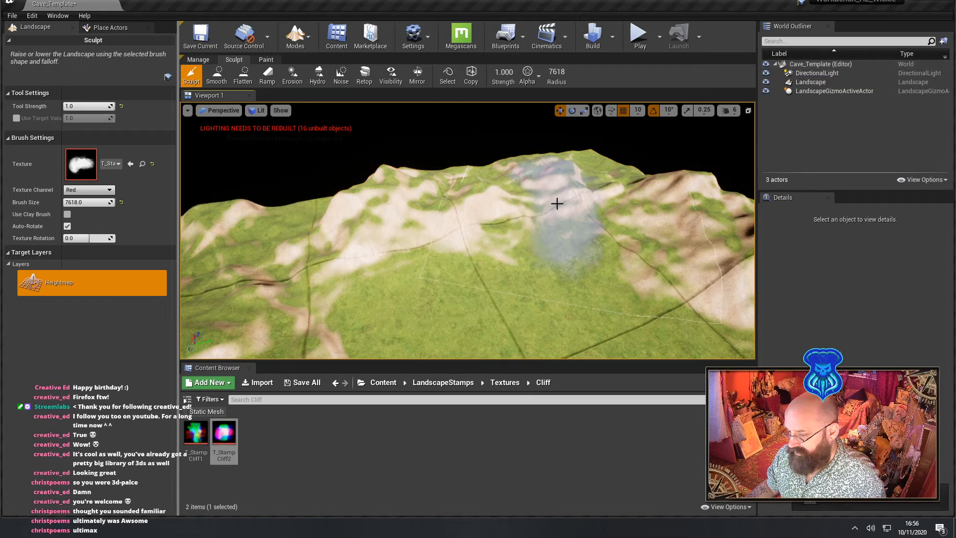
pyautogui.click(558, 203)
pyautogui.moveTo(457, 234); pyautogui.dragTo(562, 235, button='right')
pyautogui.click(468, 202)
# Reduce the brush size to 5052 and sculpt strokes of T_StampCliff2 along the border ridges
pyautogui.moveTo(469, 203)
pyautogui.mouseDown(button='right')
pyautogui.moveTo(458, 232)
pyautogui.moveTo(453, 192)
pyautogui.moveTo(463, 231)
pyautogui.moveTo(468, 190)
pyautogui.moveTo(403, 272)
pyautogui.mouseUp(button='right')
pyautogui.press('[')
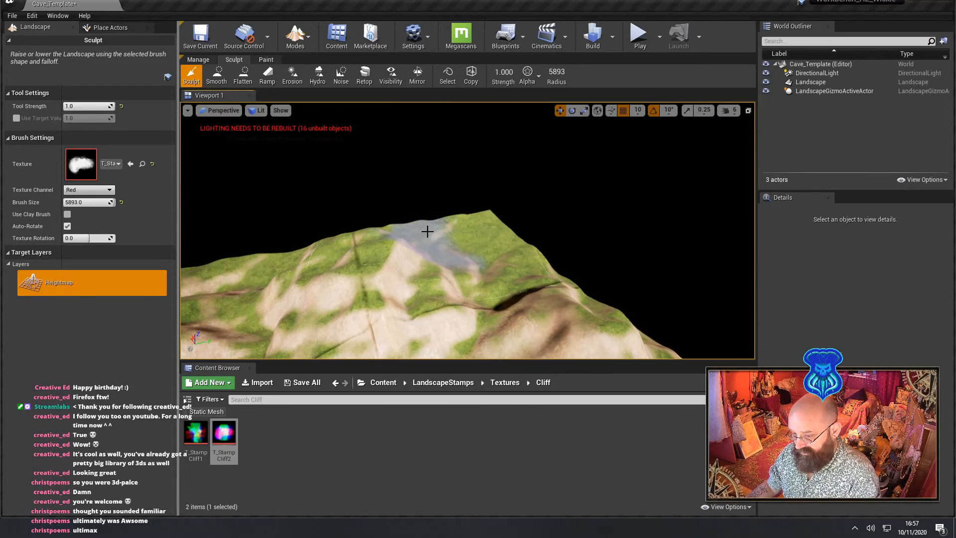
pyautogui.moveTo(467, 229); pyautogui.dragTo(279, 250)
pyautogui.moveTo(280, 250)
pyautogui.mouseDown(button='right')
pyautogui.moveTo(274, 272)
pyautogui.moveTo(234, 298)
pyautogui.mouseUp(button='right')
pyautogui.moveTo(358, 211); pyautogui.dragTo(391, 221)
pyautogui.moveTo(391, 222); pyautogui.dragTo(324, 214, button='right')
pyautogui.moveTo(354, 201)
pyautogui.mouseDown()
pyautogui.moveTo(282, 211)
pyautogui.moveTo(259, 237)
pyautogui.mouseUp()
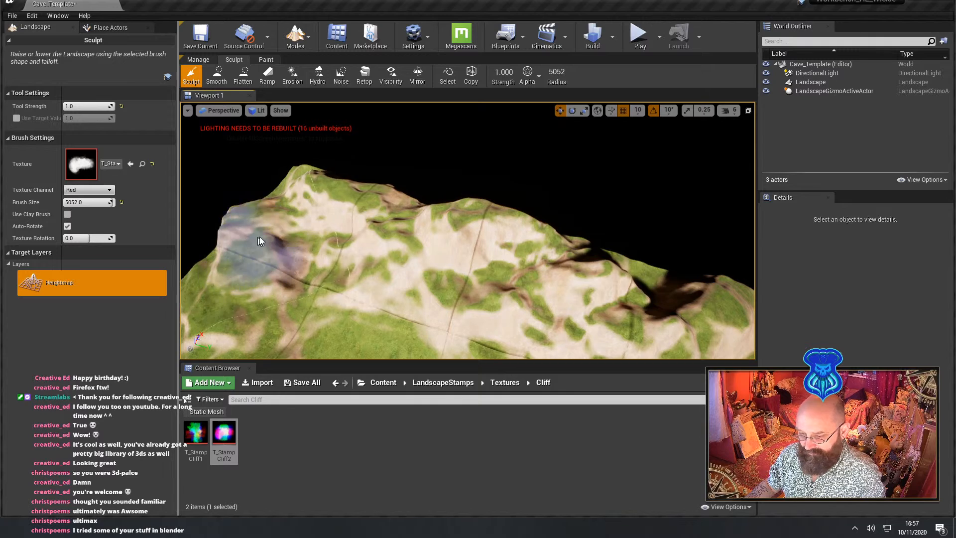
# Raise further T_StampCliff2 peaks along the ridge crest at the landscape's edge
pyautogui.moveTo(259, 237); pyautogui.dragTo(277, 207, button='right')
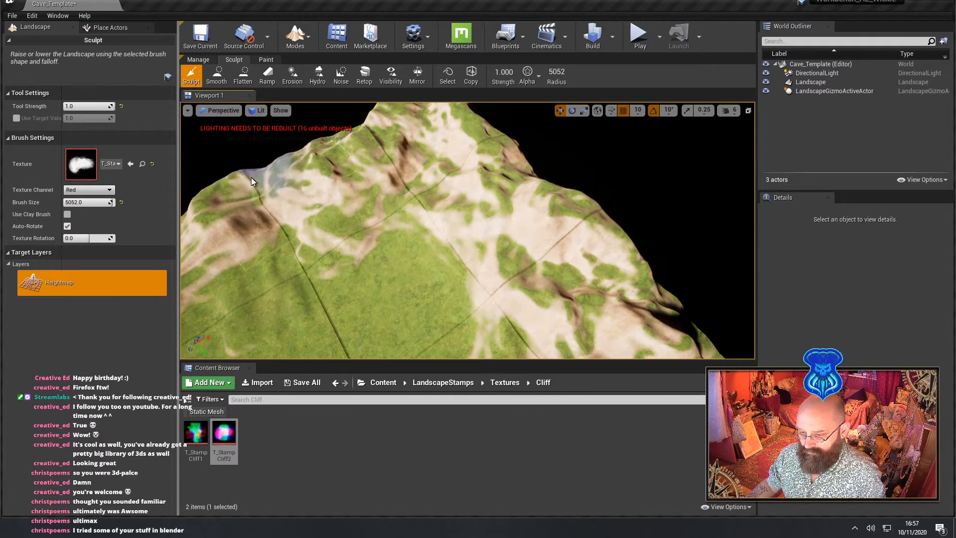
pyautogui.moveTo(251, 177)
pyautogui.mouseDown(button='right')
pyautogui.moveTo(214, 174)
pyautogui.moveTo(203, 152)
pyautogui.moveTo(212, 143)
pyautogui.moveTo(211, 160)
pyautogui.moveTo(174, 180)
pyautogui.moveTo(380, 164)
pyautogui.mouseUp(button='right')
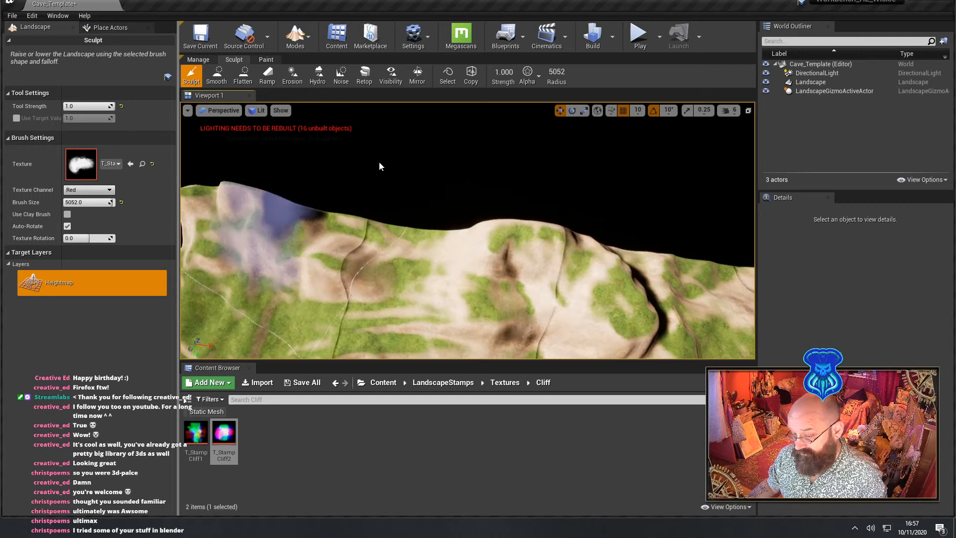
pyautogui.moveTo(409, 238); pyautogui.dragTo(400, 239)
pyautogui.click(282, 234)
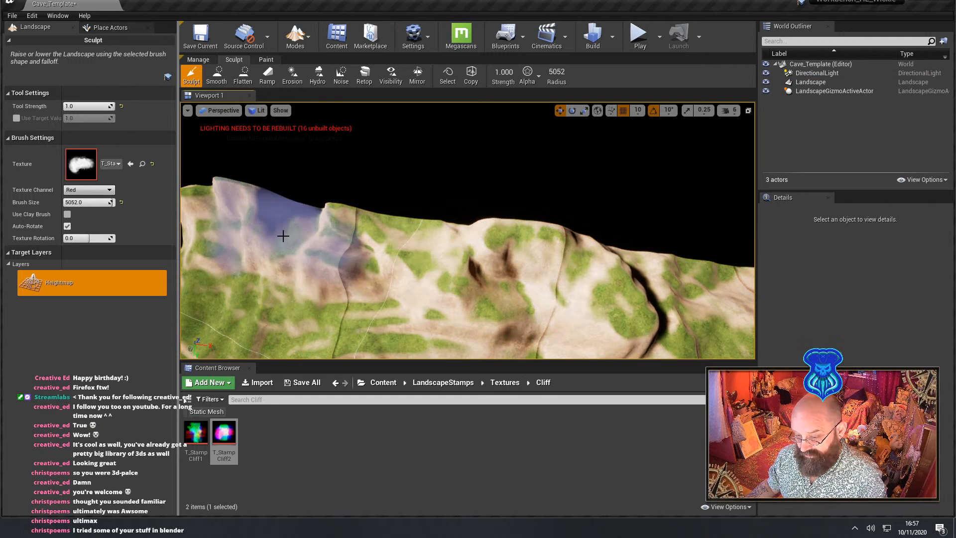
# Raise the hills at the end of the border ridge with single T_StampCliff2 stamps
pyautogui.moveTo(283, 234); pyautogui.dragTo(282, 111, button='right')
pyautogui.click(247, 214)
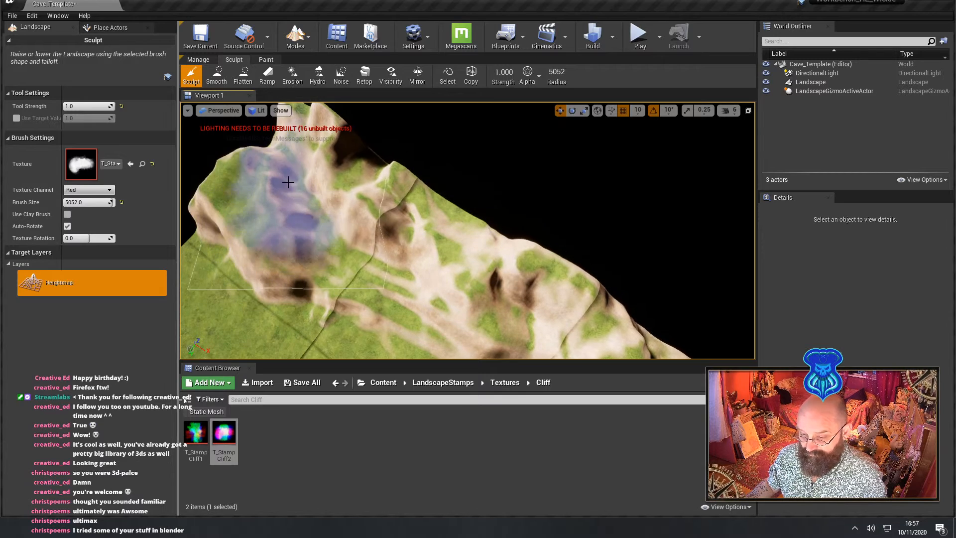
pyautogui.click(285, 184)
pyautogui.moveTo(286, 183)
pyautogui.mouseDown(button='right')
pyautogui.moveTo(164, 119)
pyautogui.moveTo(50, 166)
pyautogui.mouseUp(button='right')
# Add T_StampCliff2 stamps around the landscape's corner hills and the grassy slope beside them
pyautogui.click(407, 230)
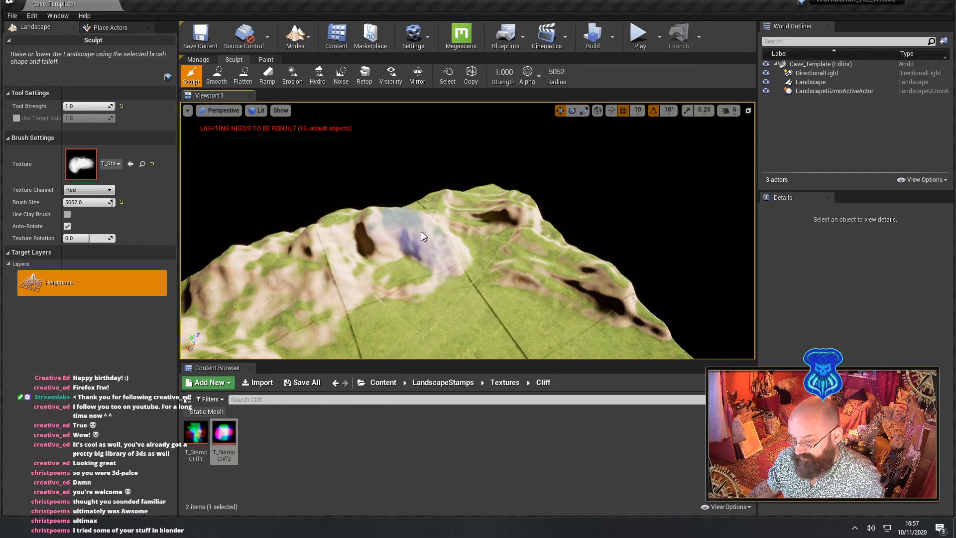
pyautogui.click(481, 220)
pyautogui.click(539, 242)
pyautogui.moveTo(554, 252); pyautogui.dragTo(592, 291, button='right')
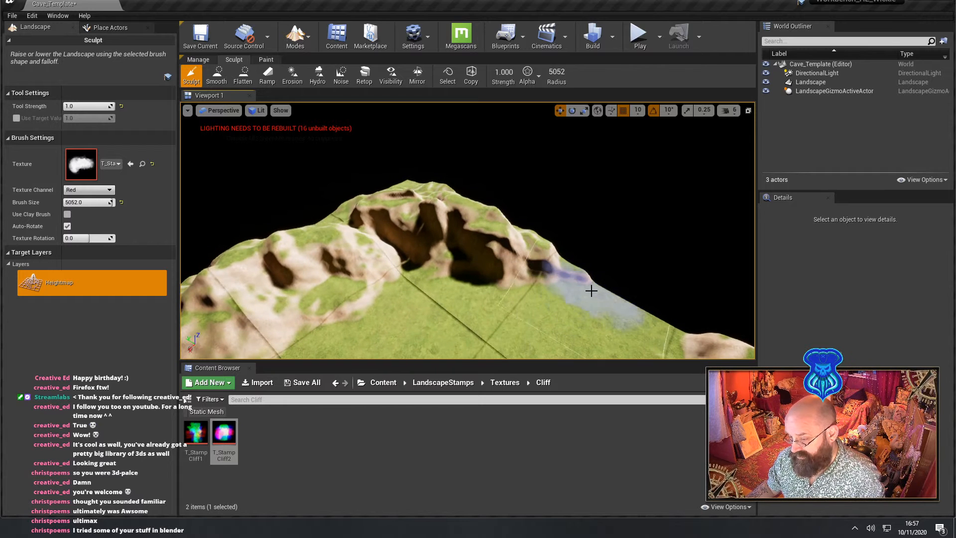
pyautogui.click(428, 281)
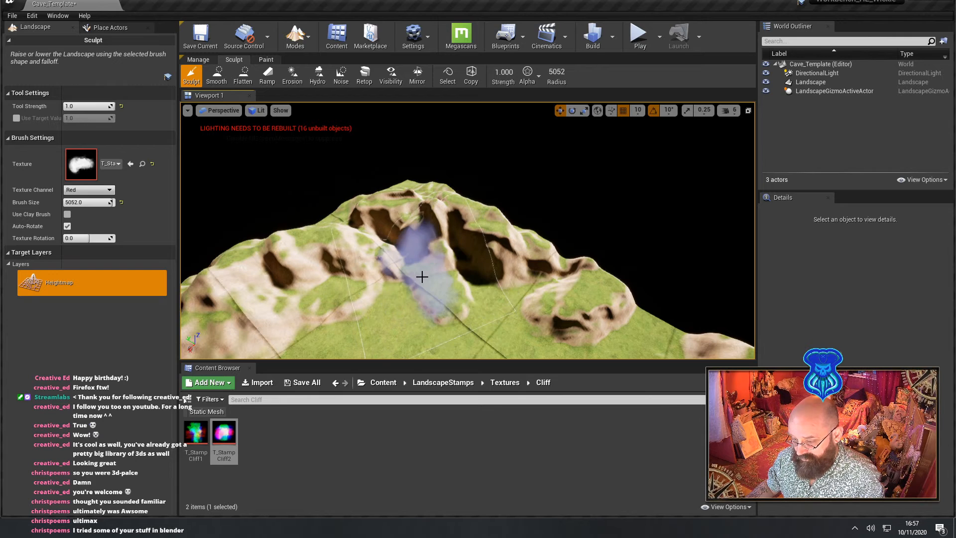
pyautogui.moveTo(422, 276)
pyautogui.mouseDown(button='right')
pyautogui.moveTo(279, 286)
pyautogui.moveTo(259, 249)
pyautogui.mouseUp(button='right')
# Sculpt T_StampCliff2 strokes across the ridge along the landscape's outer edge
pyautogui.moveTo(427, 278); pyautogui.dragTo(453, 262, button='right')
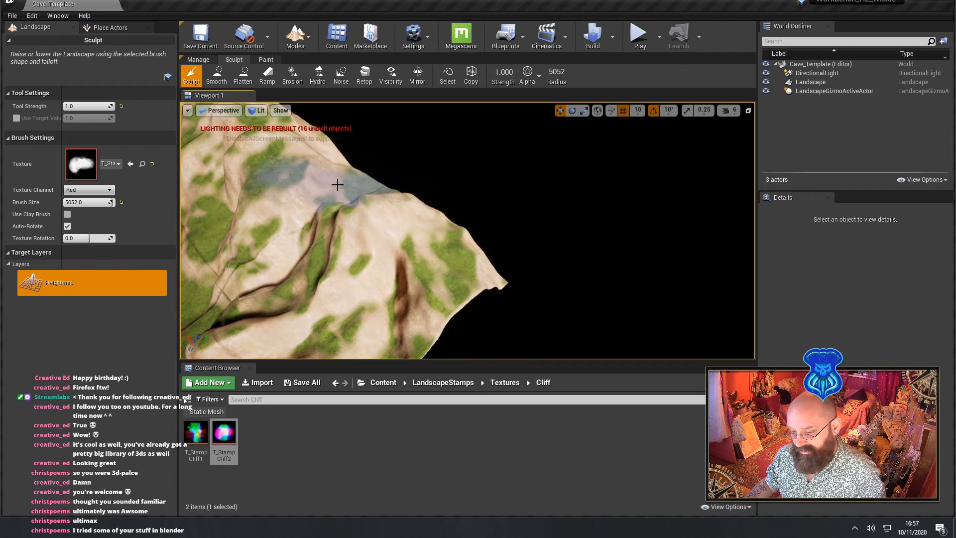
pyautogui.moveTo(339, 186); pyautogui.dragTo(329, 195, button='right')
pyautogui.moveTo(384, 200)
pyautogui.mouseDown()
pyautogui.moveTo(405, 207)
pyautogui.moveTo(402, 225)
pyautogui.moveTo(410, 215)
pyautogui.mouseUp()
pyautogui.moveTo(341, 229); pyautogui.dragTo(448, 250)
pyautogui.moveTo(305, 243)
pyautogui.mouseDown(button='right')
pyautogui.moveTo(449, 249)
pyautogui.moveTo(473, 314)
pyautogui.moveTo(448, 269)
pyautogui.moveTo(419, 284)
pyautogui.moveTo(378, 274)
pyautogui.moveTo(438, 299)
pyautogui.moveTo(399, 279)
pyautogui.moveTo(377, 233)
pyautogui.mouseUp(button='right')
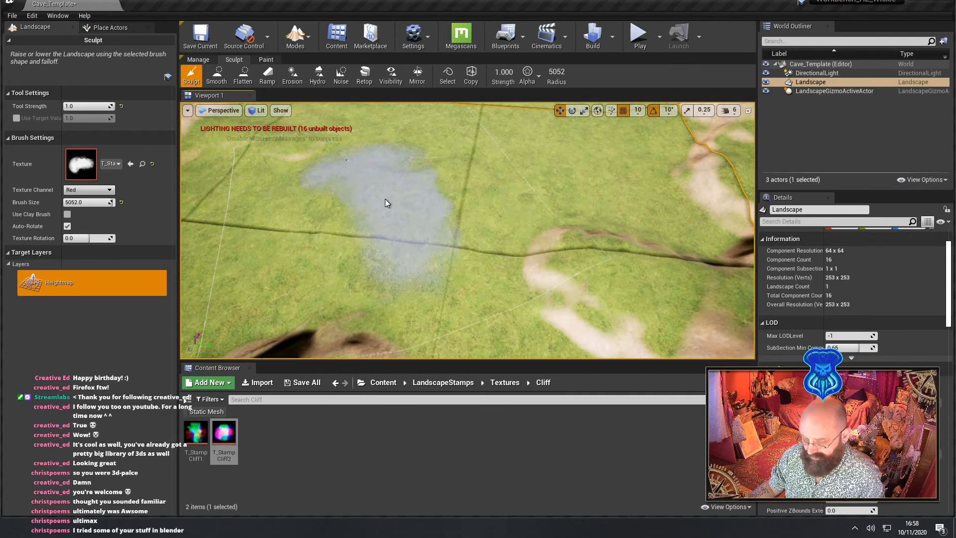
# Undo the T_StampCliff2 stamp on the open valley floor and reshape the ground at the foot of the border cliffs instead
pyautogui.click(388, 199)
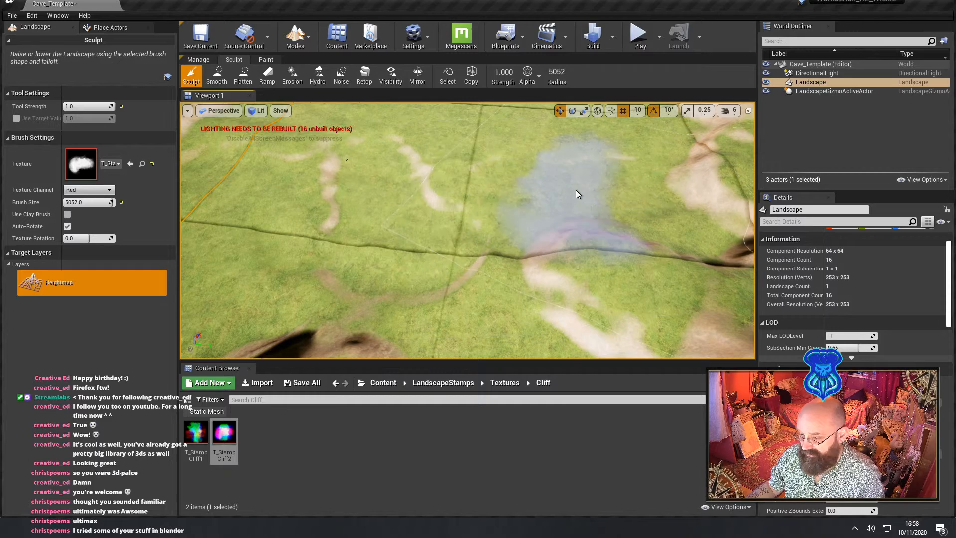
pyautogui.hotkey('ctrl', 'z')
pyautogui.moveTo(440, 164)
pyautogui.mouseDown(button='right')
pyautogui.moveTo(408, 162)
pyautogui.moveTo(427, 207)
pyautogui.mouseUp(button='right')
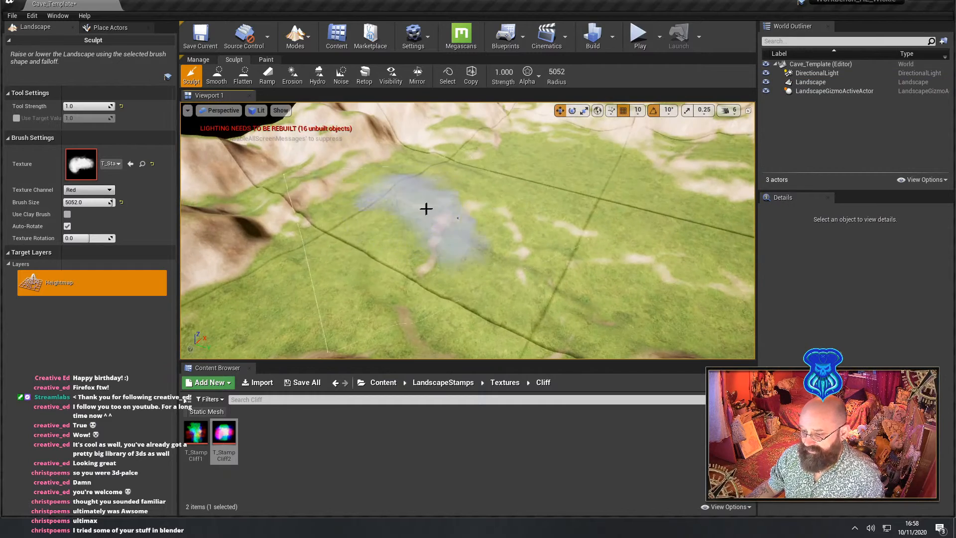
pyautogui.click(336, 275)
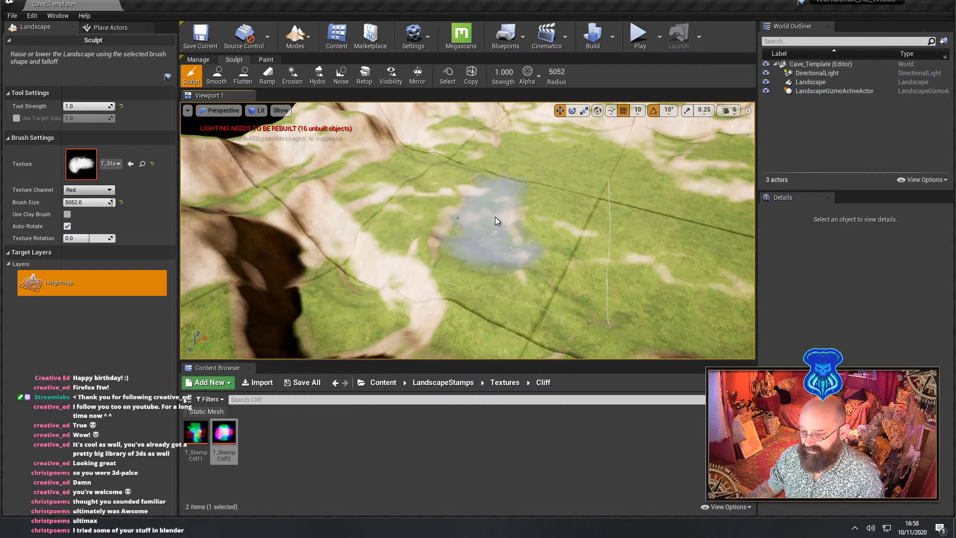
pyautogui.moveTo(414, 251)
pyautogui.keyDown('shift'); pyautogui.mouseDown()
pyautogui.moveTo(499, 243)
pyautogui.moveTo(521, 193)
pyautogui.moveTo(512, 184)
pyautogui.moveTo(403, 218)
pyautogui.mouseUp(); pyautogui.keyUp('shift')
pyautogui.moveTo(403, 218)
pyautogui.mouseDown(button='right')
pyautogui.moveTo(423, 214)
pyautogui.moveTo(443, 186)
pyautogui.moveTo(478, 239)
pyautogui.mouseUp(button='right')
# Sculpt a T_StampCliff2 stroke along the valley's edge to raise a tall cliff wall
pyautogui.moveTo(418, 276); pyautogui.dragTo(408, 267, button='right')
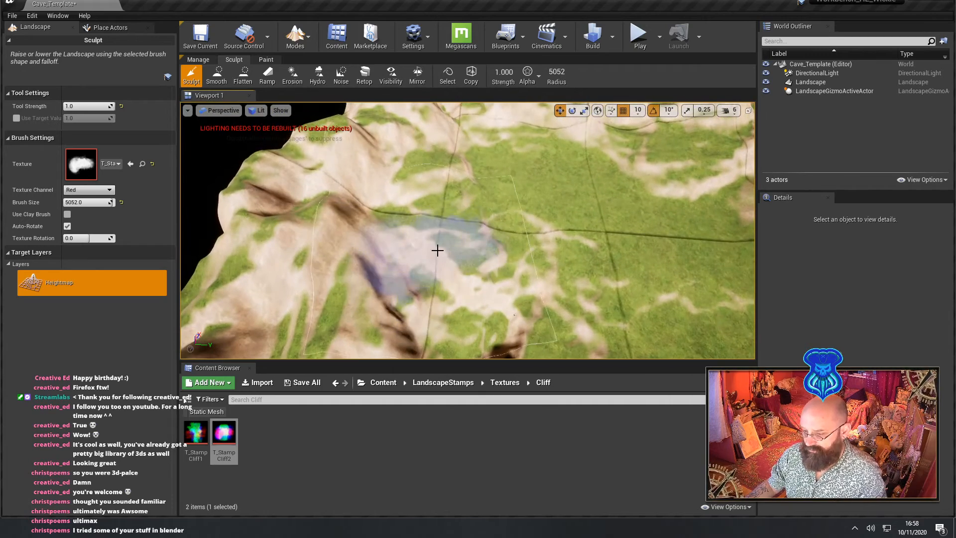
pyautogui.moveTo(440, 241)
pyautogui.mouseDown()
pyautogui.moveTo(441, 164)
pyautogui.moveTo(483, 179)
pyautogui.moveTo(538, 177)
pyautogui.moveTo(546, 164)
pyautogui.moveTo(608, 201)
pyautogui.moveTo(520, 196)
pyautogui.moveTo(502, 212)
pyautogui.mouseUp()
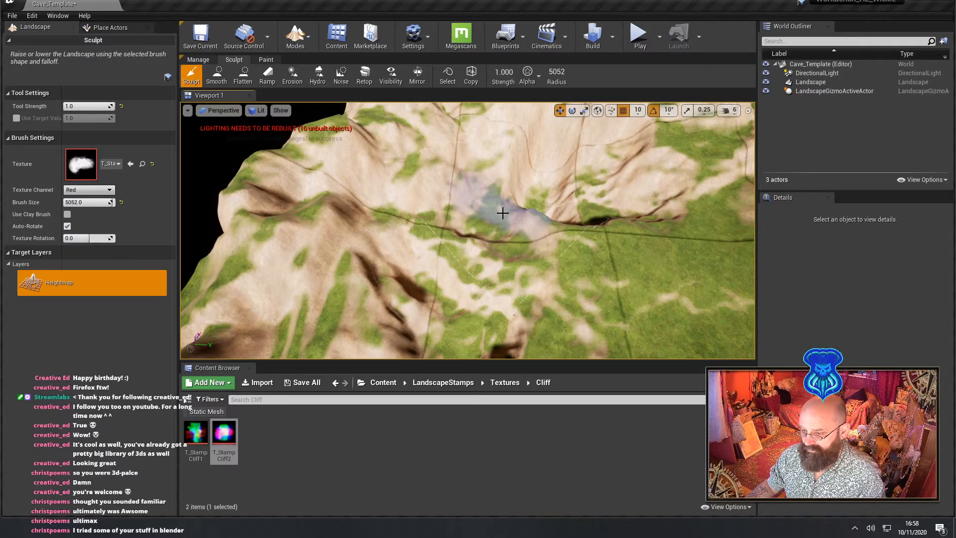
pyautogui.moveTo(502, 212)
pyautogui.mouseDown(button='right')
pyautogui.moveTo(538, 224)
pyautogui.moveTo(697, 219)
pyautogui.moveTo(473, 200)
pyautogui.moveTo(498, 226)
pyautogui.mouseUp(button='right')
# Build up the grassy ground beside the steep cliff drop with repeated T_StampCliff2 stamps
pyautogui.moveTo(551, 352)
pyautogui.mouseDown(button='right')
pyautogui.moveTo(535, 337)
pyautogui.moveTo(540, 348)
pyautogui.mouseUp(button='right')
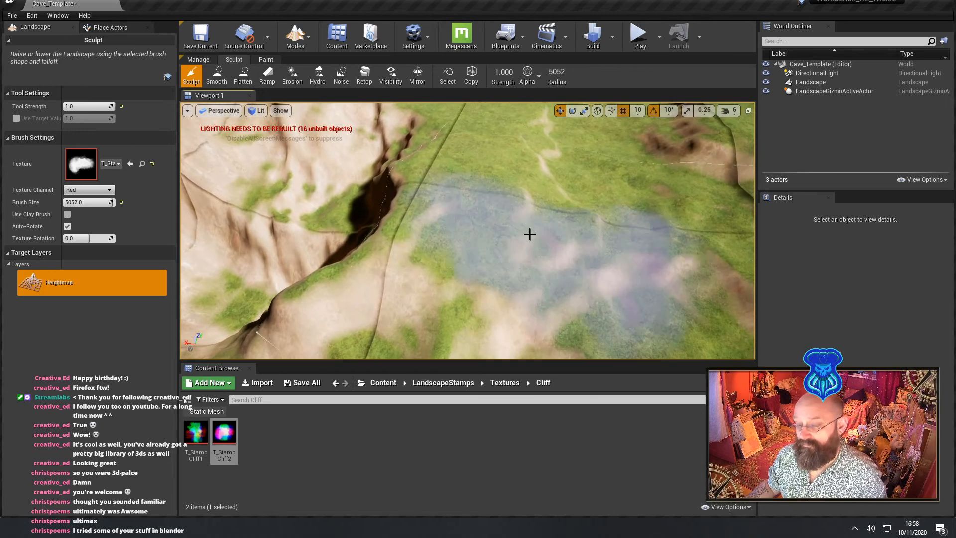
pyautogui.click(442, 213)
pyautogui.click(443, 213)
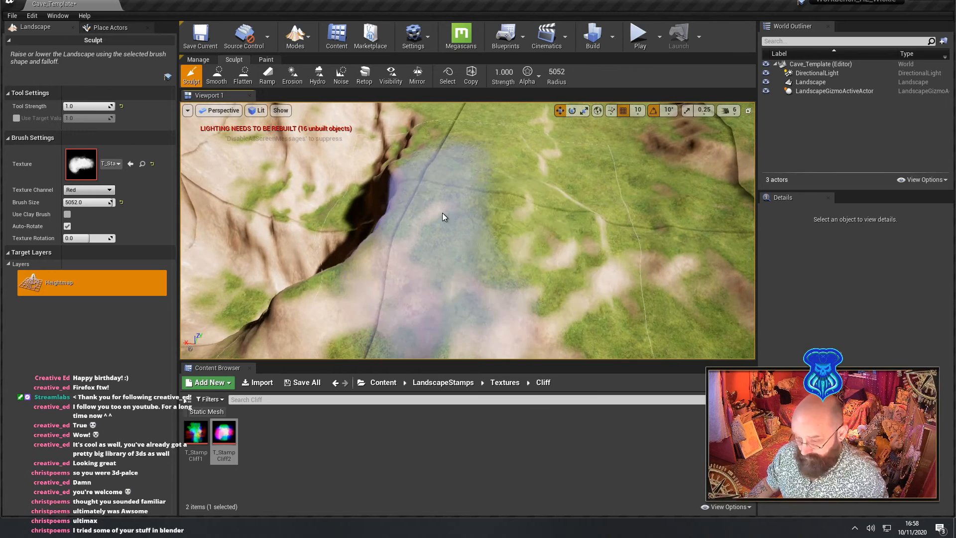
pyautogui.click(442, 213)
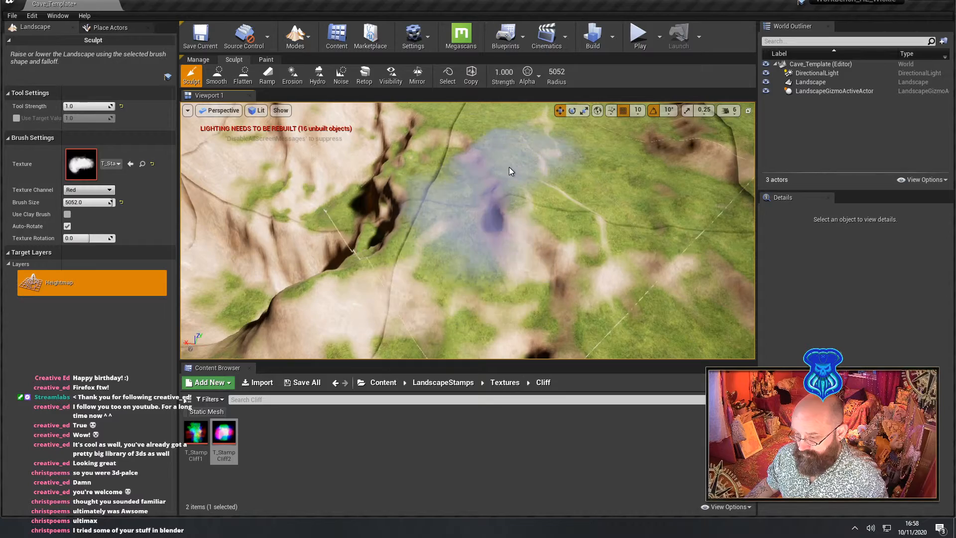
pyautogui.click(520, 206)
pyautogui.moveTo(523, 224)
pyautogui.mouseDown(button='right')
pyautogui.moveTo(617, 226)
pyautogui.moveTo(488, 204)
pyautogui.moveTo(448, 185)
pyautogui.moveTo(399, 239)
pyautogui.mouseUp(button='right')
# Set T_StampPlateau2 from the Plateau textures folder as the sculpt brush texture
pyautogui.click(513, 385)
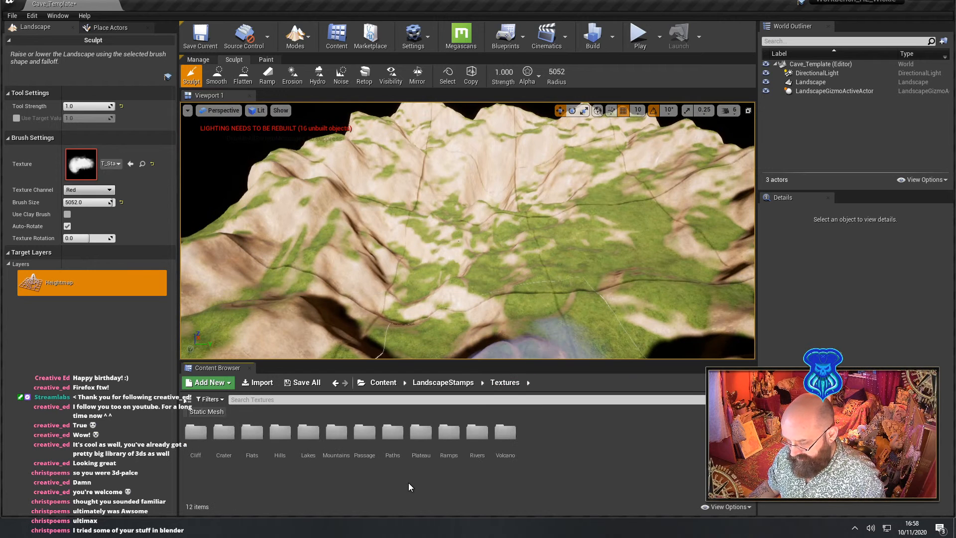
pyautogui.click(419, 443)
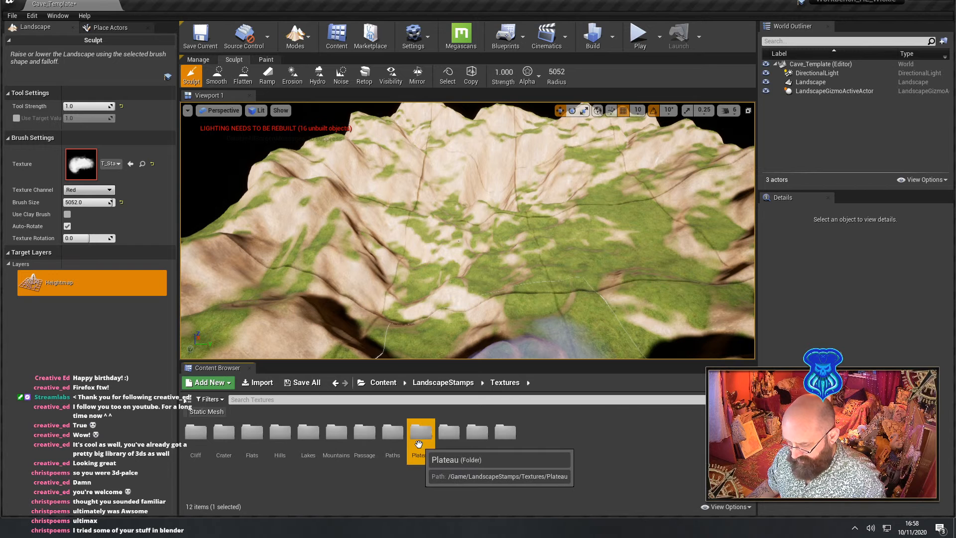
pyautogui.doubleClick(419, 443)
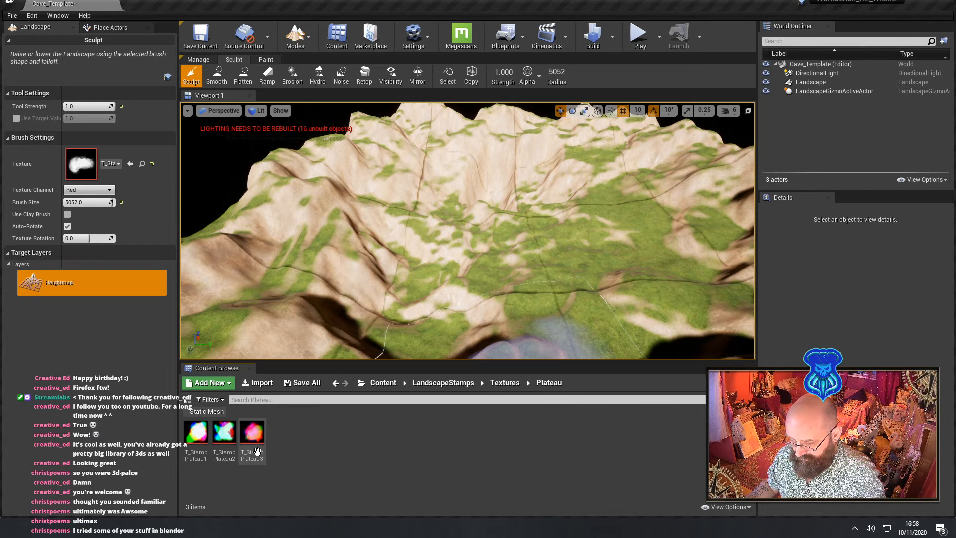
pyautogui.click(235, 438)
pyautogui.moveTo(81, 150); pyautogui.dragTo(83, 164)
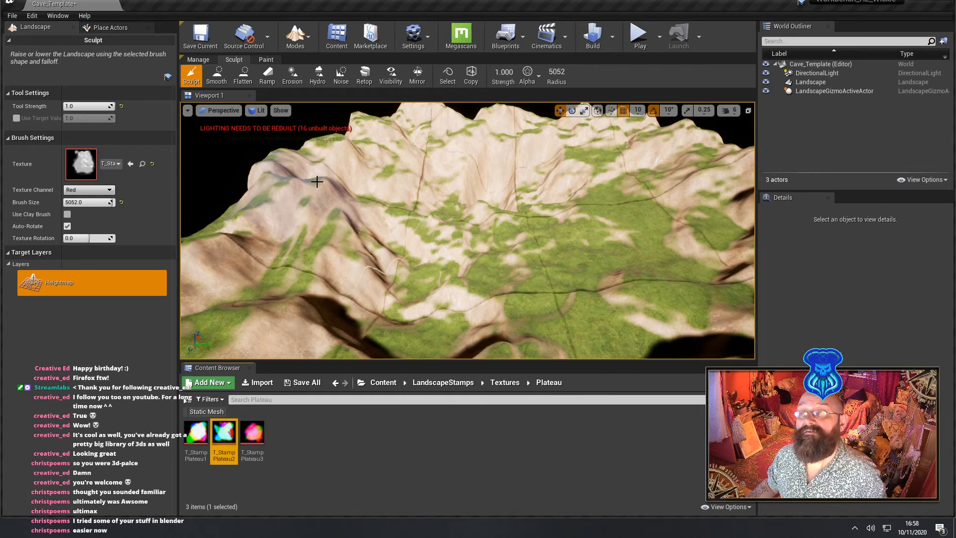
# Sculpt T_StampPlateau2 onto the border ridges and undo the last stamp at the edge of the valley floor
pyautogui.click(315, 181)
pyautogui.moveTo(345, 167)
pyautogui.mouseDown(button='right')
pyautogui.moveTo(423, 224)
pyautogui.moveTo(448, 229)
pyautogui.moveTo(418, 224)
pyautogui.moveTo(483, 229)
pyautogui.moveTo(363, 234)
pyautogui.mouseUp(button='right')
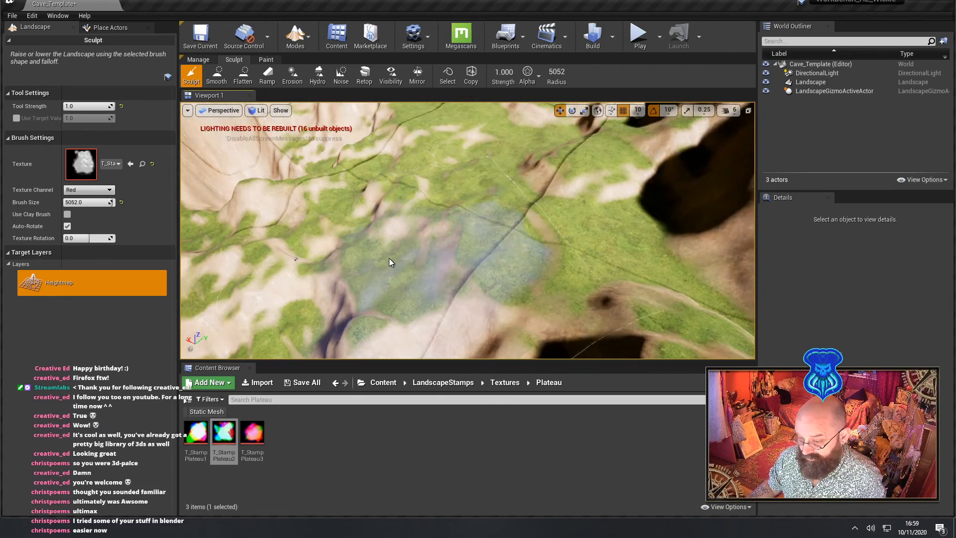
pyautogui.moveTo(324, 274)
pyautogui.mouseDown(button='right')
pyautogui.moveTo(358, 269)
pyautogui.moveTo(333, 276)
pyautogui.moveTo(359, 269)
pyautogui.moveTo(304, 264)
pyautogui.mouseUp(button='right')
pyautogui.moveTo(510, 190)
pyautogui.mouseDown(button='right')
pyautogui.moveTo(349, 242)
pyautogui.moveTo(444, 279)
pyautogui.mouseUp(button='right')
pyautogui.click(377, 233)
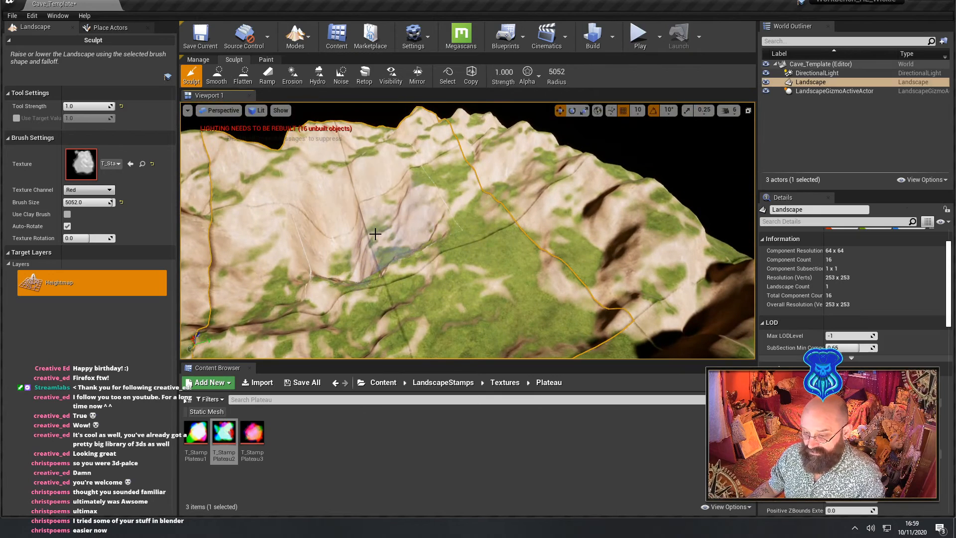
pyautogui.moveTo(520, 165); pyautogui.dragTo(586, 213)
pyautogui.click(470, 275)
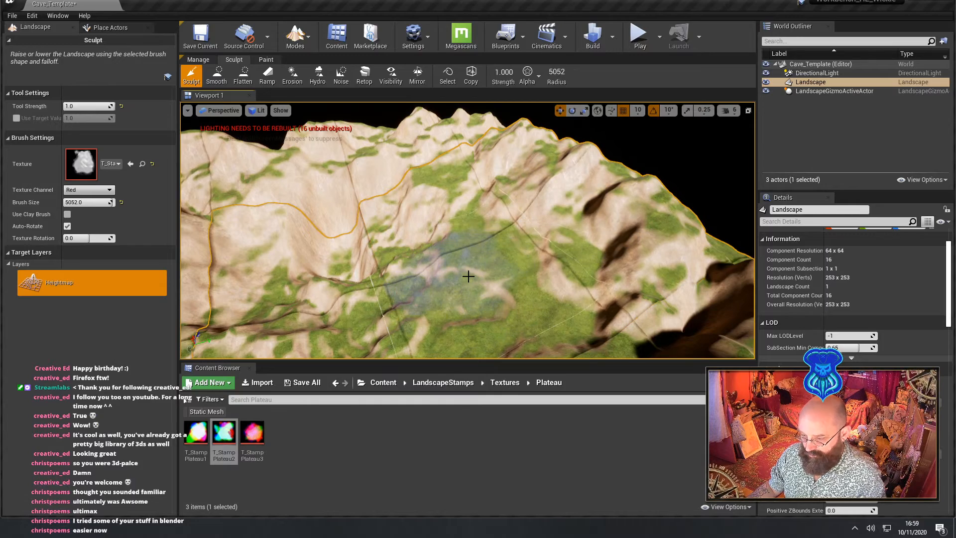
pyautogui.hotkey('ctrl', 'z')
pyautogui.moveTo(468, 276)
pyautogui.mouseDown(button='right')
pyautogui.moveTo(463, 339)
pyautogui.moveTo(441, 254)
pyautogui.moveTo(484, 230)
pyautogui.moveTo(463, 344)
pyautogui.mouseUp(button='right')
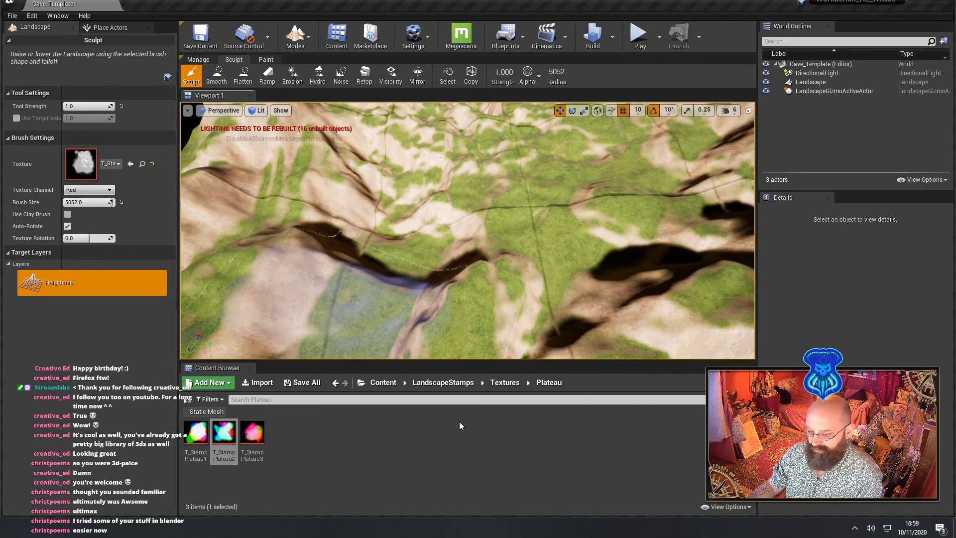
# Set T_StampVolcano3 from the Volcano textures folder as the brush texture and stamp it onto the valley floor
pyautogui.click(504, 383)
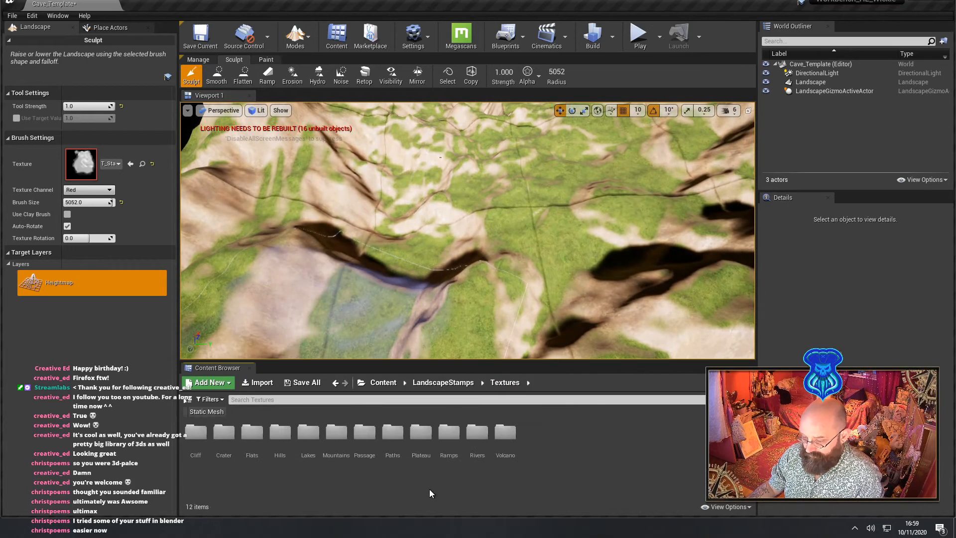
pyautogui.doubleClick(502, 444)
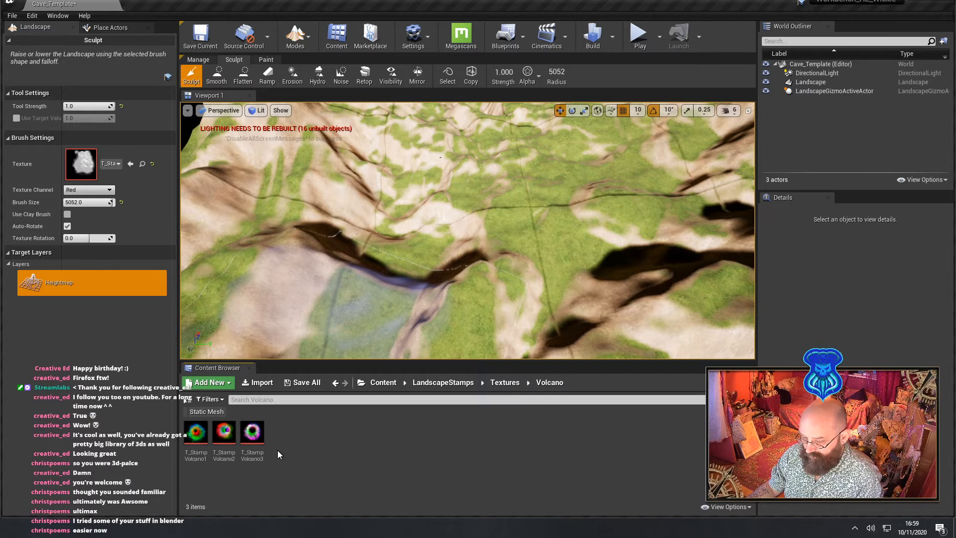
pyautogui.moveTo(93, 170); pyautogui.dragTo(86, 165)
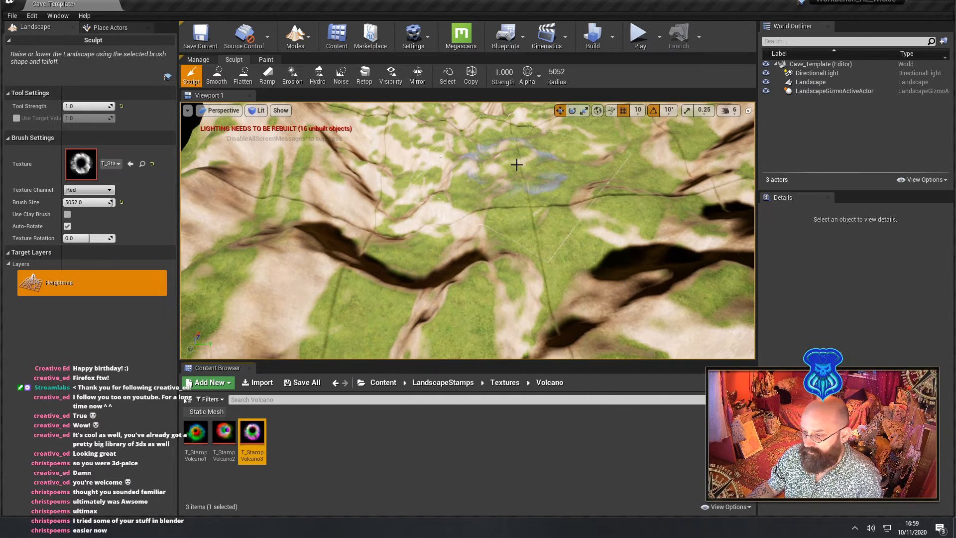
pyautogui.moveTo(517, 164); pyautogui.dragTo(517, 165)
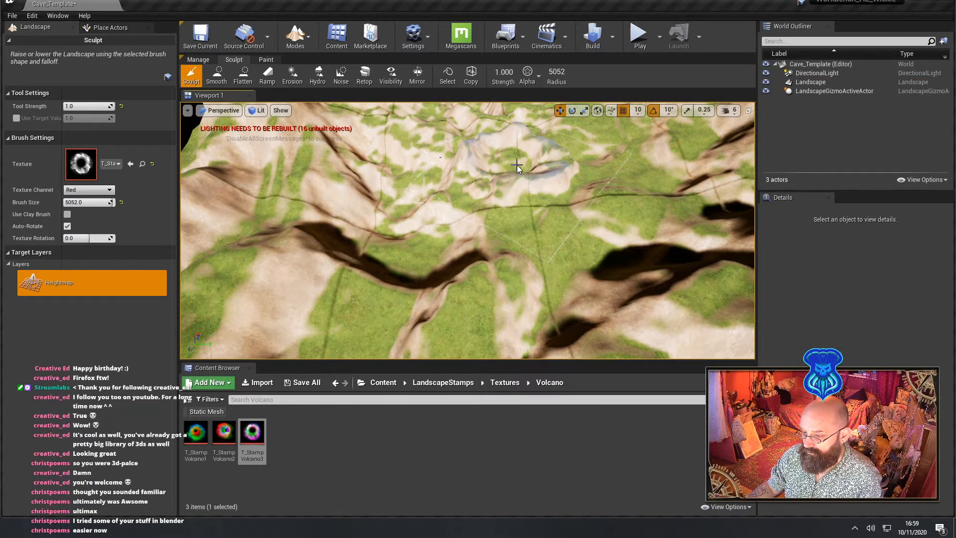
pyautogui.moveTo(391, 218)
pyautogui.mouseDown(button='right')
pyautogui.moveTo(438, 204)
pyautogui.moveTo(385, 213)
pyautogui.mouseUp(button='right')
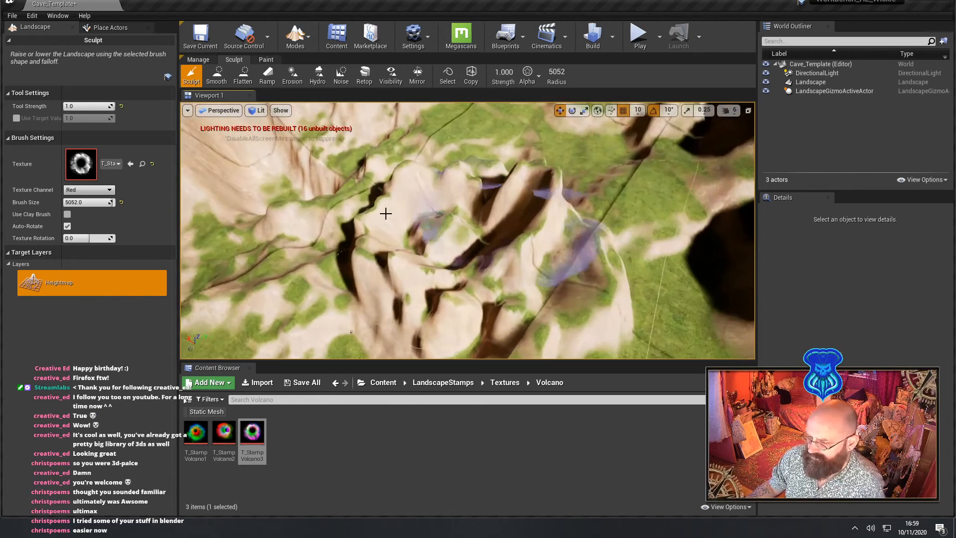
# Undo the recent volcano stamps and level the uneven valley floor with the Smooth tool
pyautogui.hotkey('ctrl', 'z')
pyautogui.hotkey('ctrl', 'z')
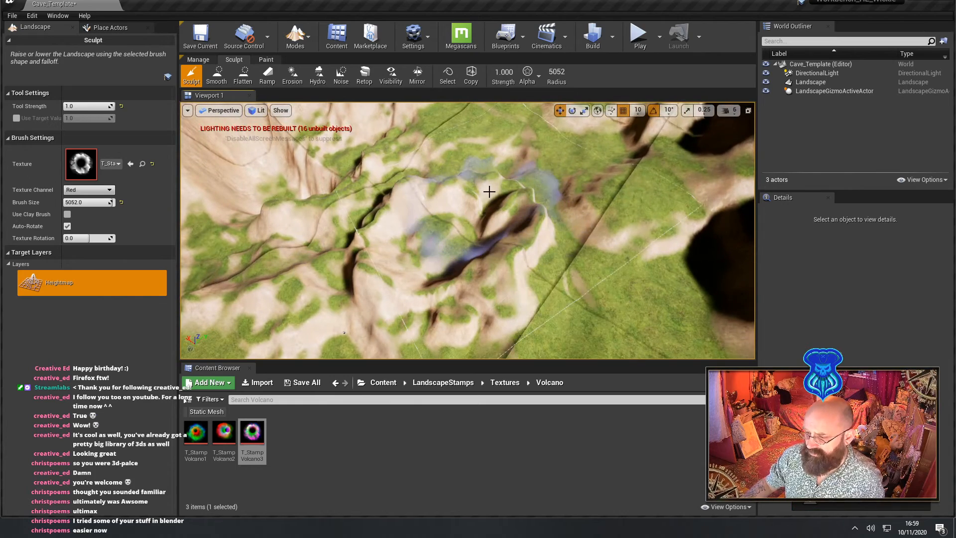
pyautogui.hotkey('ctrl', 'z')
pyautogui.hotkey('ctrl', 'z')
pyautogui.hotkey('ctrl', 'z')
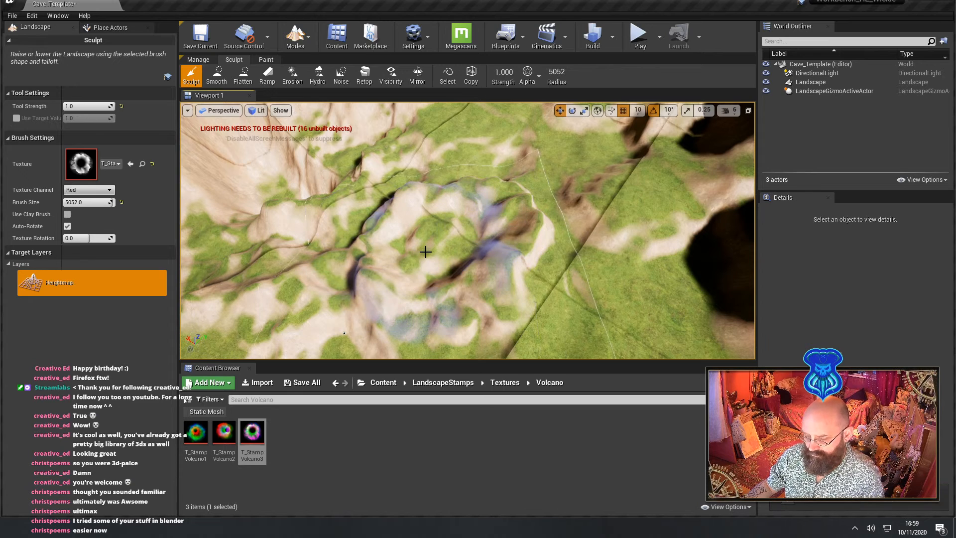
pyautogui.click(217, 75)
pyautogui.moveTo(459, 199); pyautogui.dragTo(415, 212)
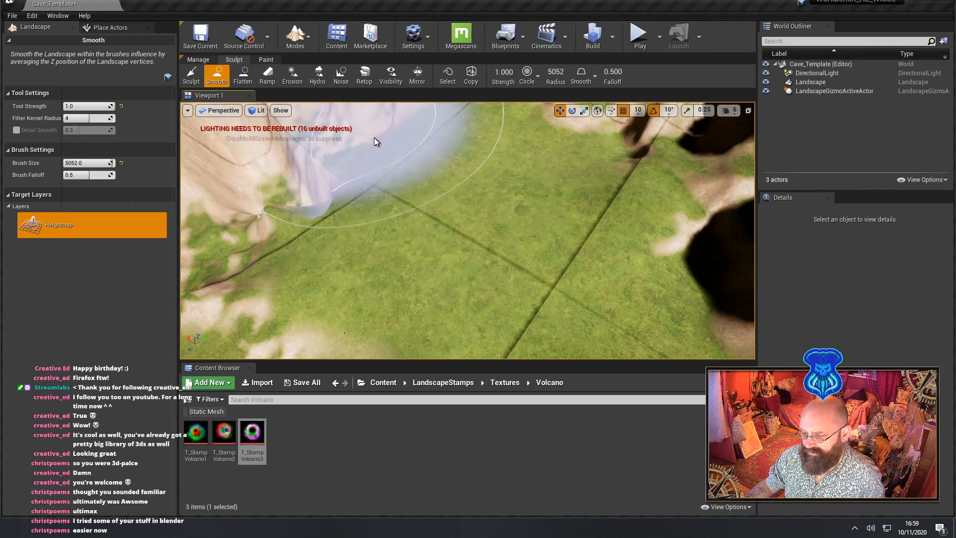
# Sculpt a raised volcano crater on the smoothed valley floor with repeated T_StampVolcano3 stamps at one spot
pyautogui.click(191, 75)
pyautogui.click(501, 225)
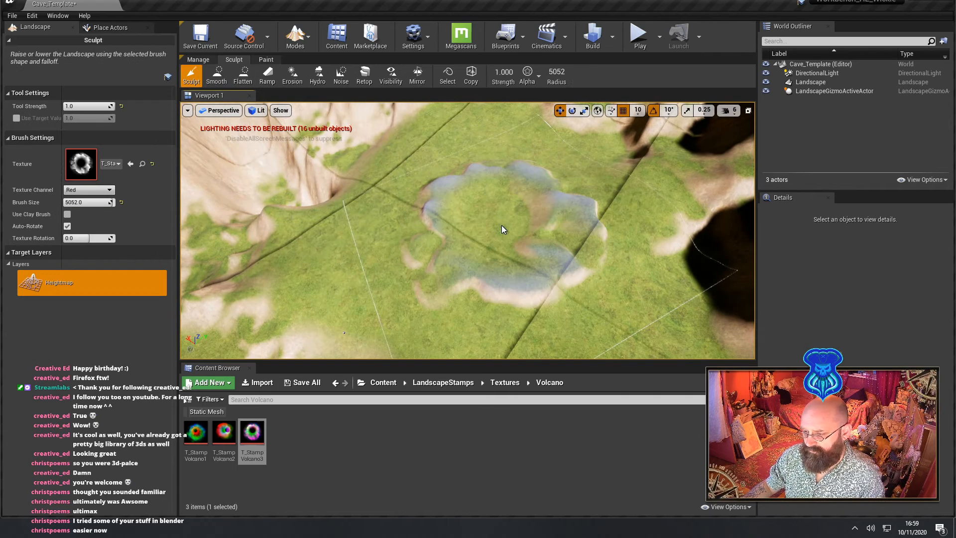
pyautogui.click(501, 225)
pyautogui.click(500, 224)
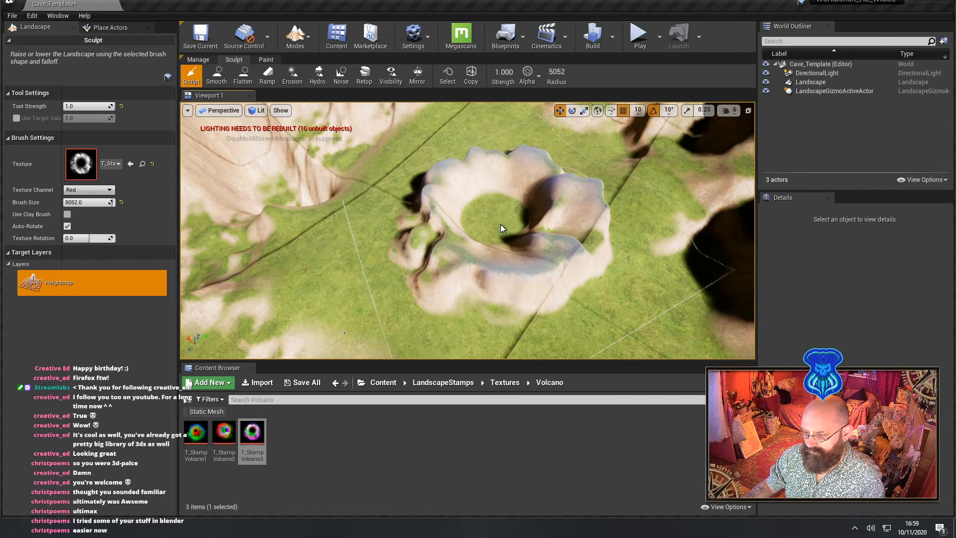
pyautogui.click(500, 224)
pyautogui.moveTo(348, 261)
pyautogui.mouseDown(button='right')
pyautogui.moveTo(350, 214)
pyautogui.moveTo(343, 270)
pyautogui.mouseUp(button='right')
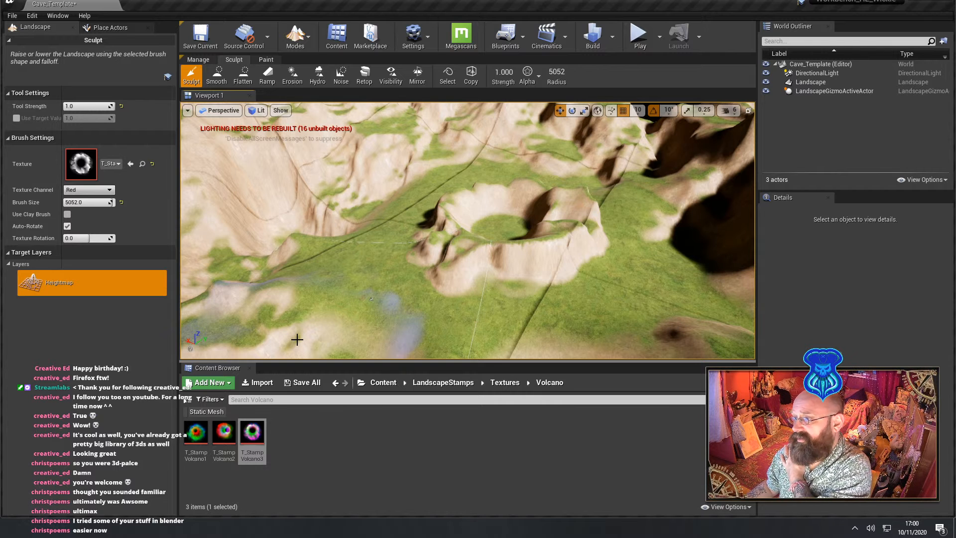
# Set the sculpt brush texture to T_StampPassage1 from the Passage folder and stamp it over the crater and the grassy ground beside it
pyautogui.click(504, 382)
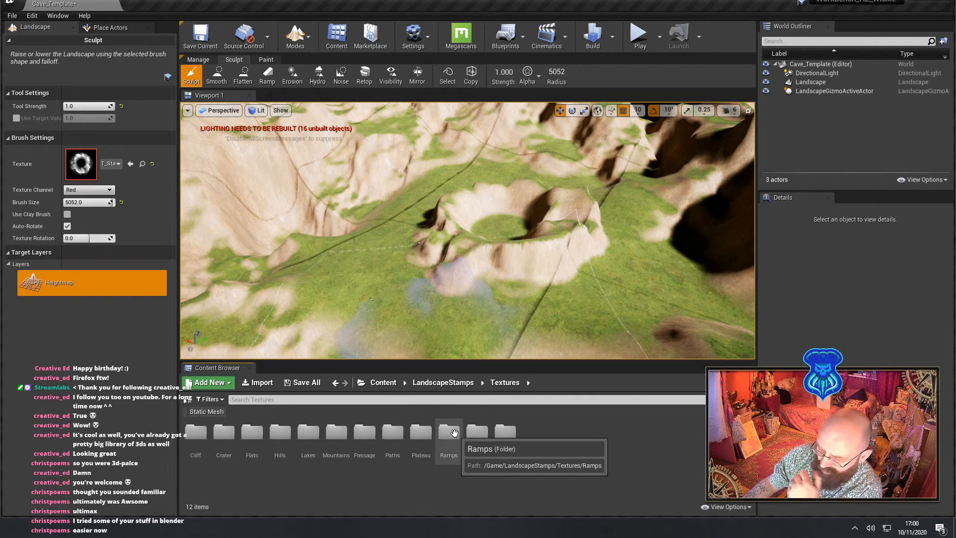
pyautogui.doubleClick(368, 438)
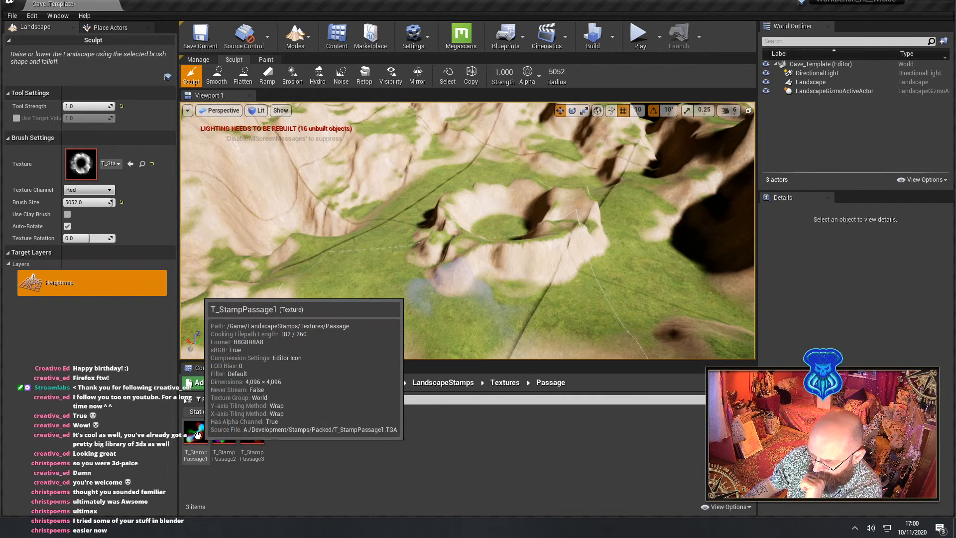
pyautogui.moveTo(110, 182); pyautogui.dragTo(88, 172)
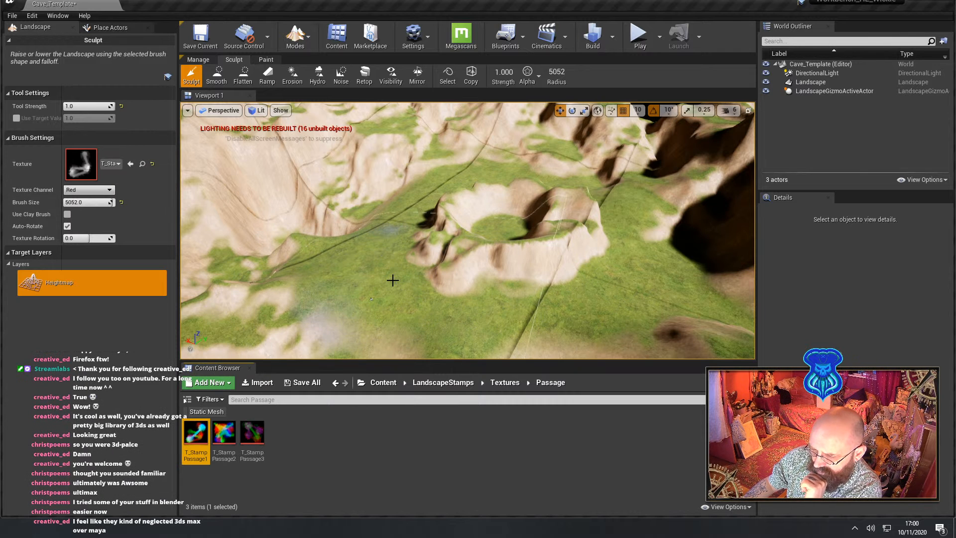
pyautogui.click(545, 283)
pyautogui.click(545, 283)
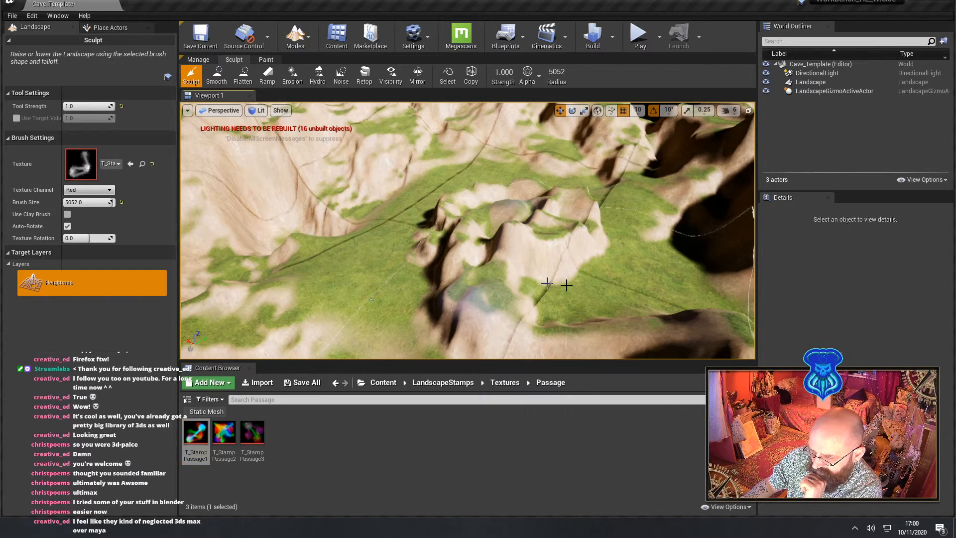
pyautogui.moveTo(568, 285)
pyautogui.mouseDown(button='right')
pyautogui.moveTo(567, 319)
pyautogui.moveTo(678, 299)
pyautogui.moveTo(557, 235)
pyautogui.mouseUp(button='right')
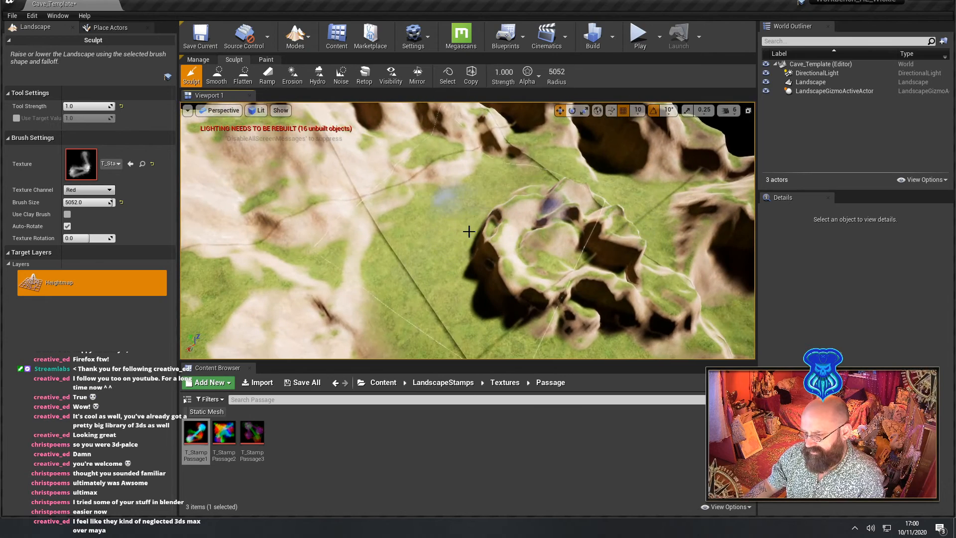
pyautogui.click(433, 253)
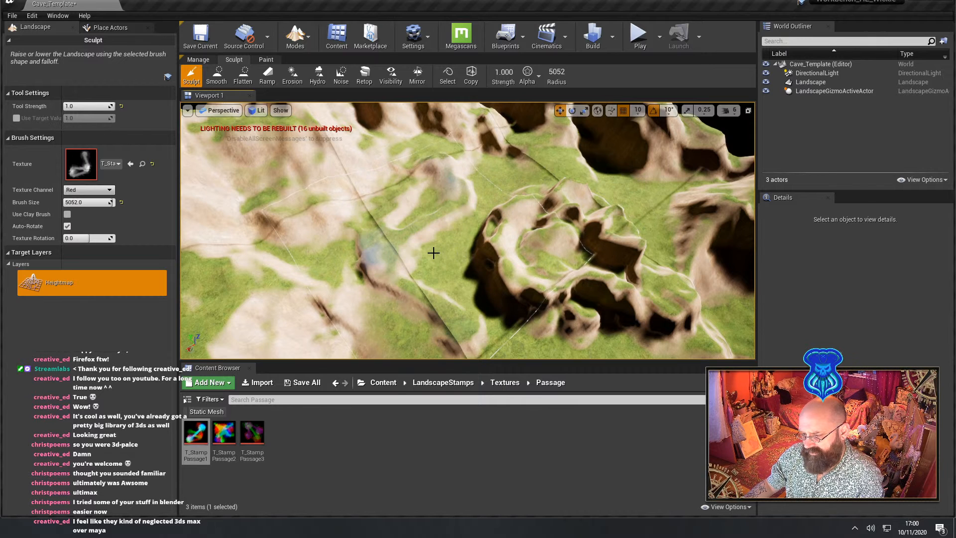
# Set the sculpt brush texture to T_StampPassage3 and stamp it onto the terrain around the raised crater
pyautogui.moveTo(252, 431); pyautogui.dragTo(82, 165)
pyautogui.moveTo(434, 211); pyautogui.dragTo(368, 211, button='right')
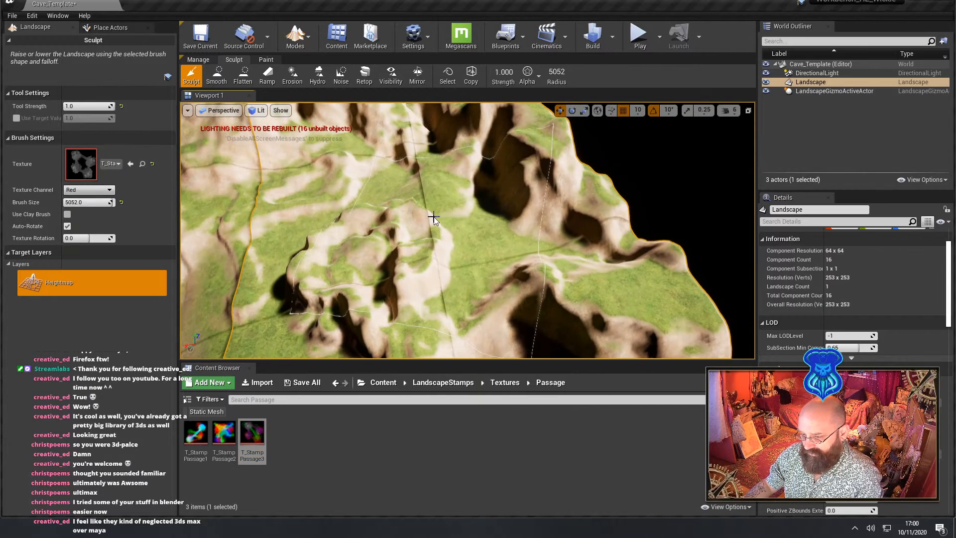
pyautogui.click(434, 217)
pyautogui.click(434, 217)
pyautogui.moveTo(434, 217)
pyautogui.mouseDown(button='right')
pyautogui.moveTo(371, 224)
pyautogui.moveTo(387, 265)
pyautogui.moveTo(381, 276)
pyautogui.moveTo(351, 278)
pyautogui.moveTo(366, 292)
pyautogui.moveTo(378, 264)
pyautogui.moveTo(403, 273)
pyautogui.mouseUp(button='right')
pyautogui.click(400, 273)
pyautogui.click(399, 272)
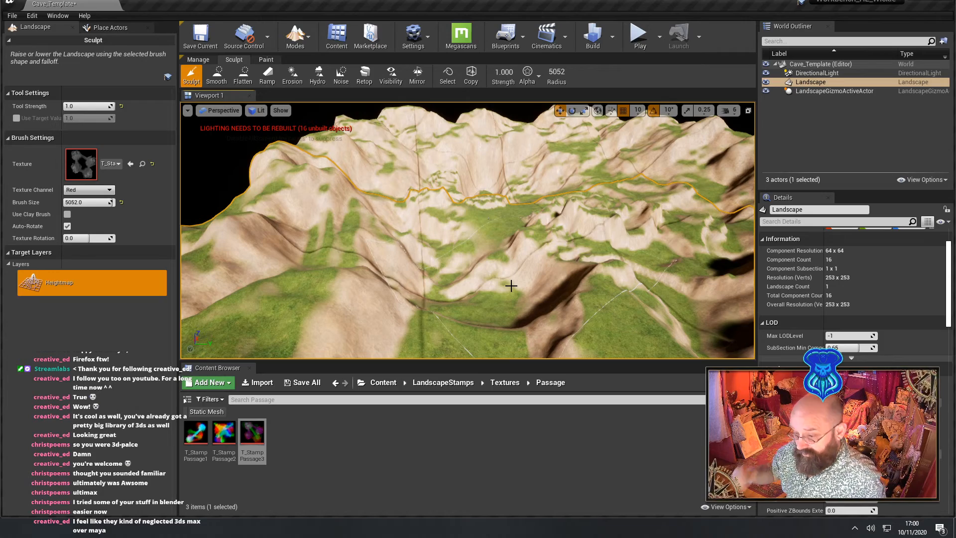
# Lower the sculpt tool strength to 0.29 and stamp T_StampPassage3 across more of the valley terrain
pyautogui.moveTo(490, 274); pyautogui.dragTo(642, 326, button='right')
pyautogui.moveTo(468, 230); pyautogui.dragTo(501, 241, button='right')
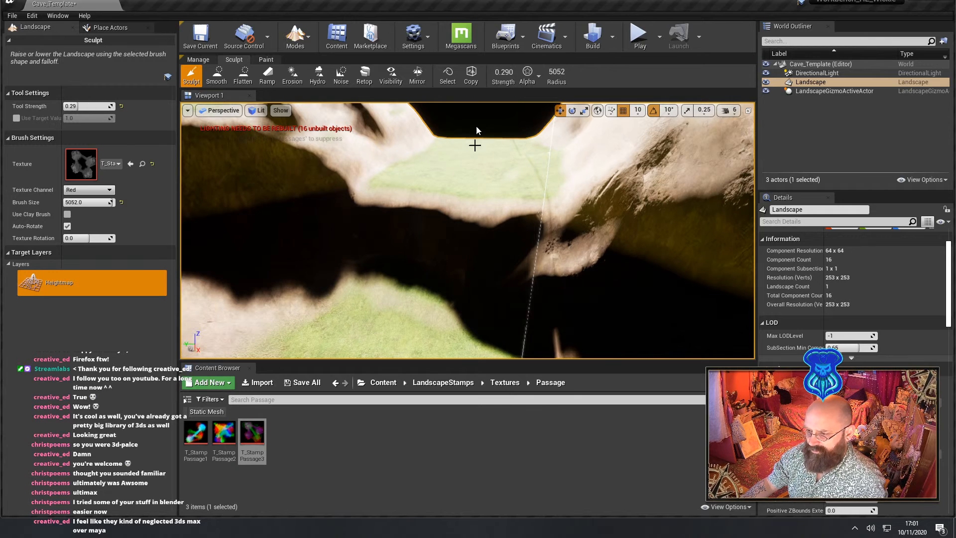
pyautogui.moveTo(499, 186); pyautogui.dragTo(499, 206, button='right')
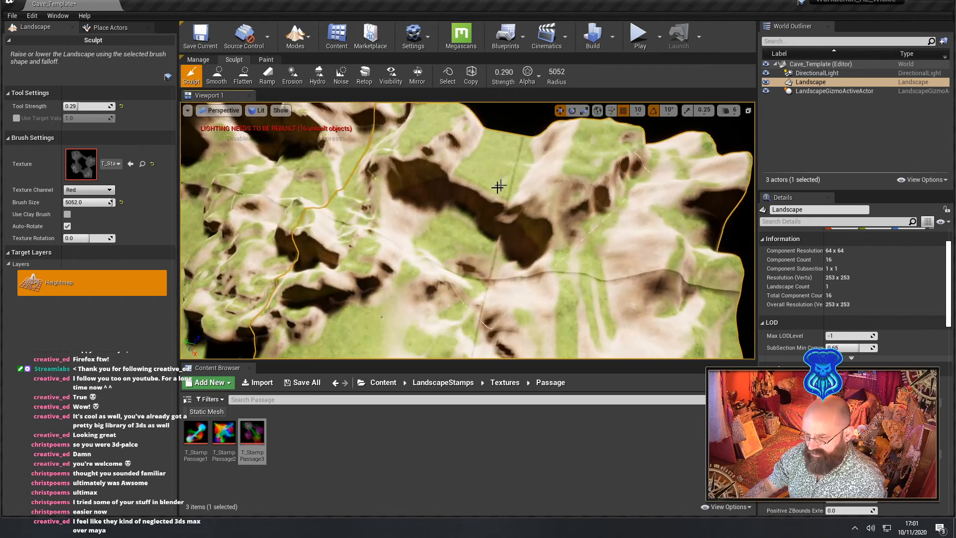
pyautogui.moveTo(483, 196); pyautogui.dragTo(441, 251)
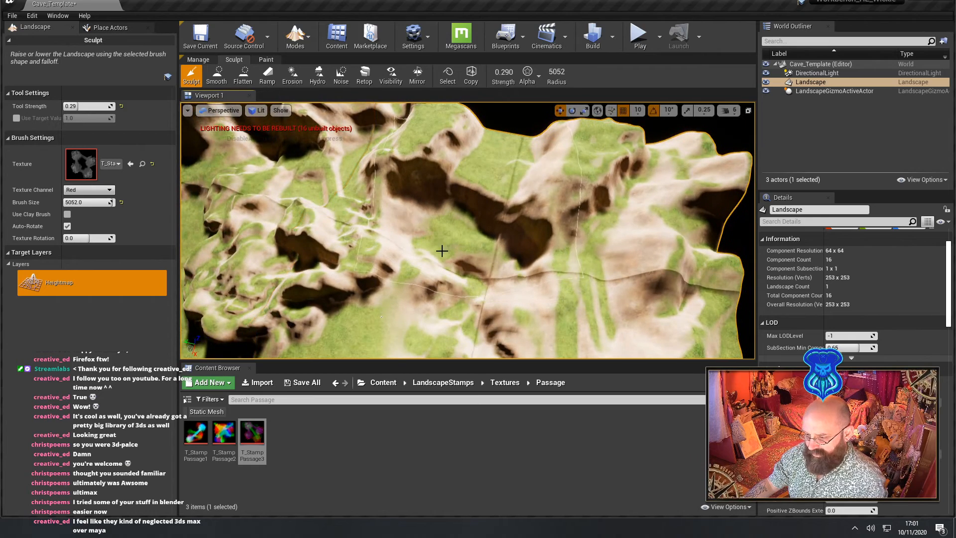
pyautogui.press('Escape')
pyautogui.moveTo(381, 316); pyautogui.dragTo(355, 344, button='right')
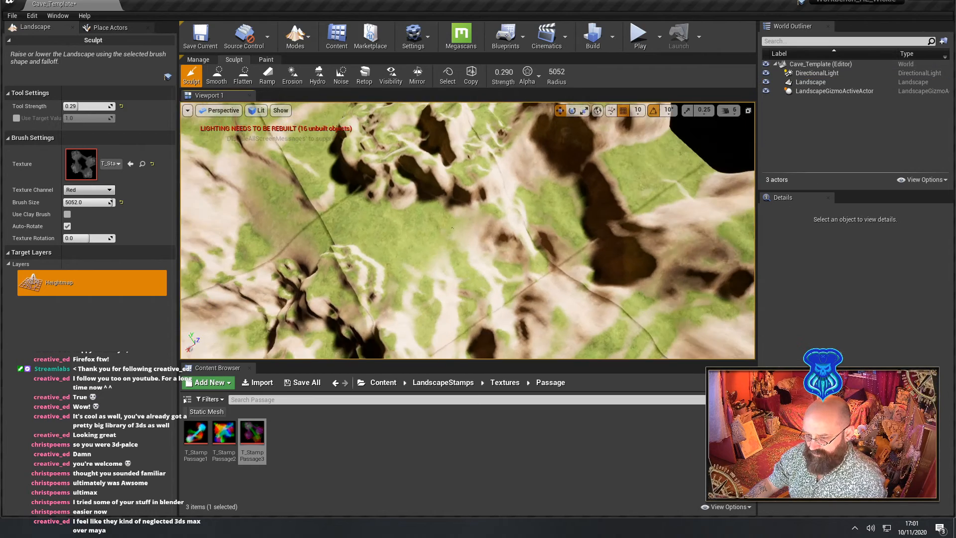
pyautogui.moveTo(327, 250); pyautogui.dragTo(297, 165, button='right')
pyautogui.click(326, 244)
pyautogui.click(383, 209)
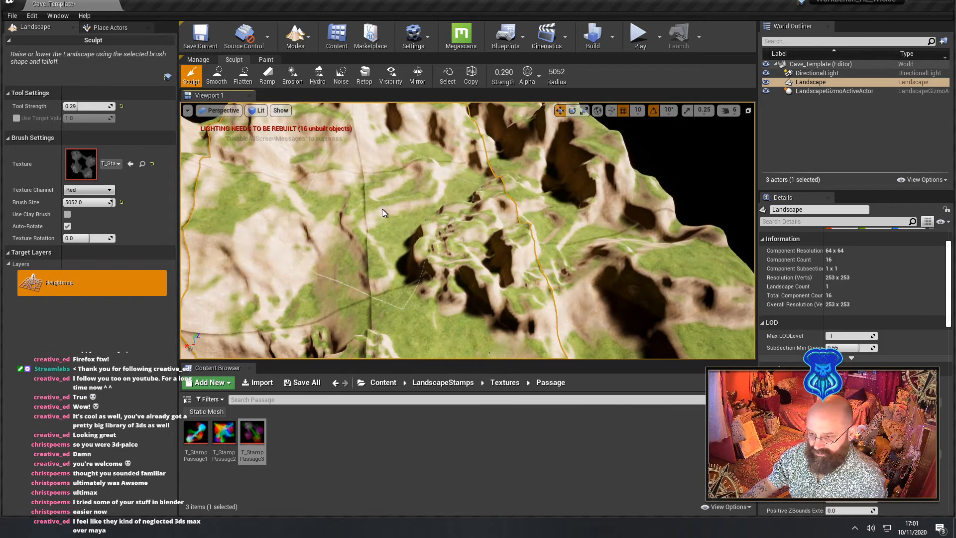
pyautogui.click(250, 209)
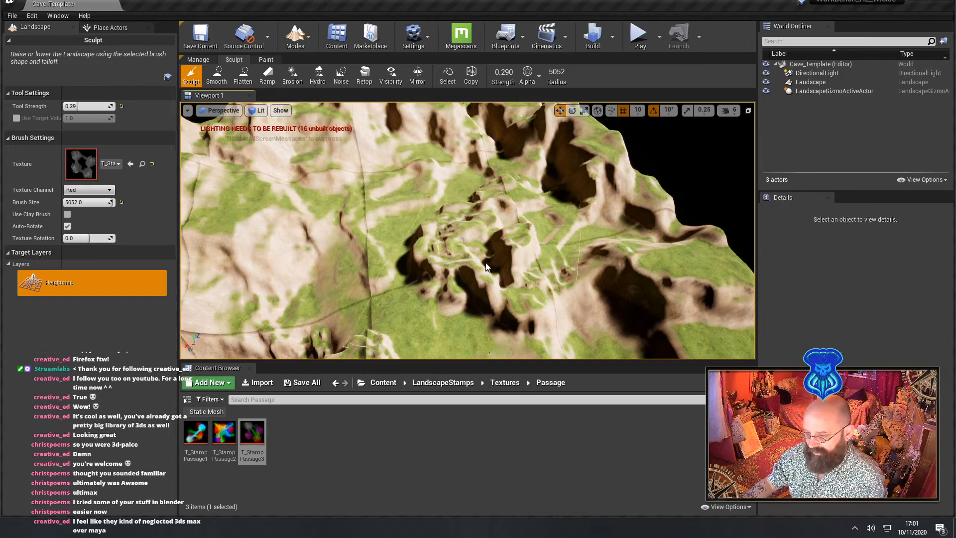
# Save the level, build its lighting and close the message log to inspect the lit terrain
pyautogui.moveTo(250, 210); pyautogui.dragTo(159, 182, button='right')
pyautogui.moveTo(468, 229); pyautogui.dragTo(488, 262, button='right')
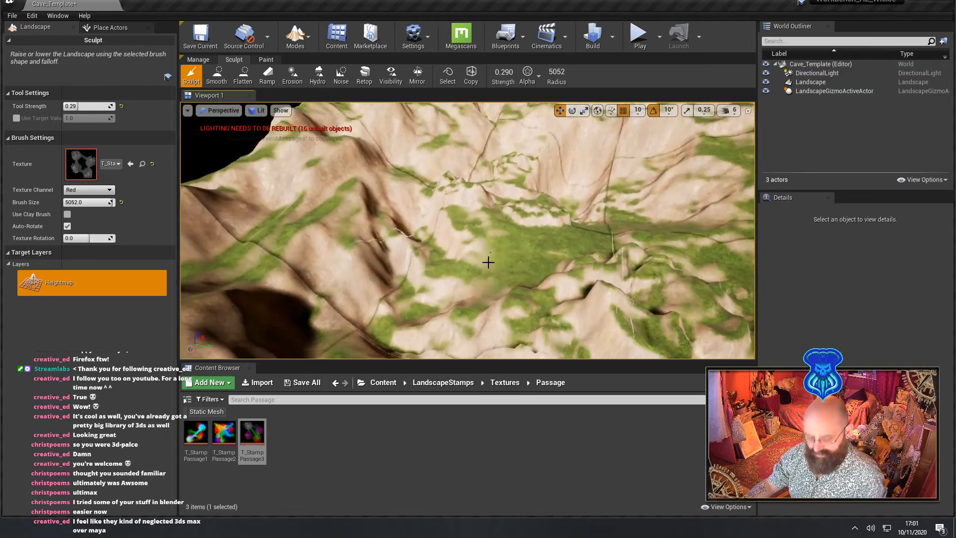
pyautogui.hotkey('ctrl', 's')
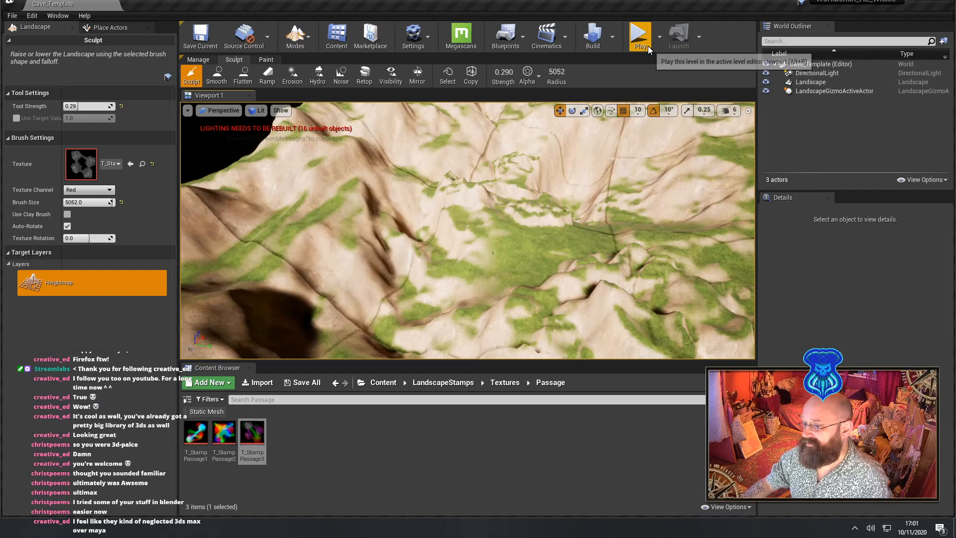
pyautogui.click(590, 37)
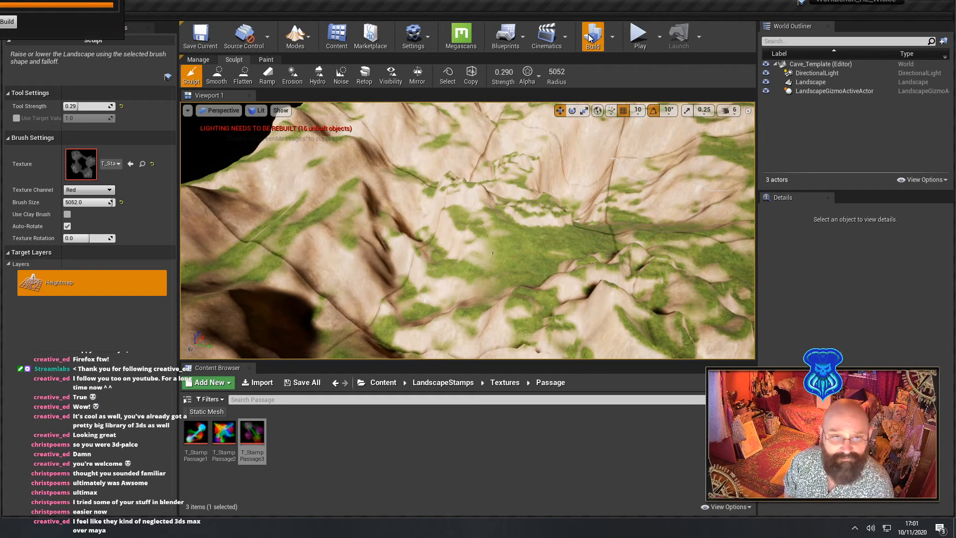
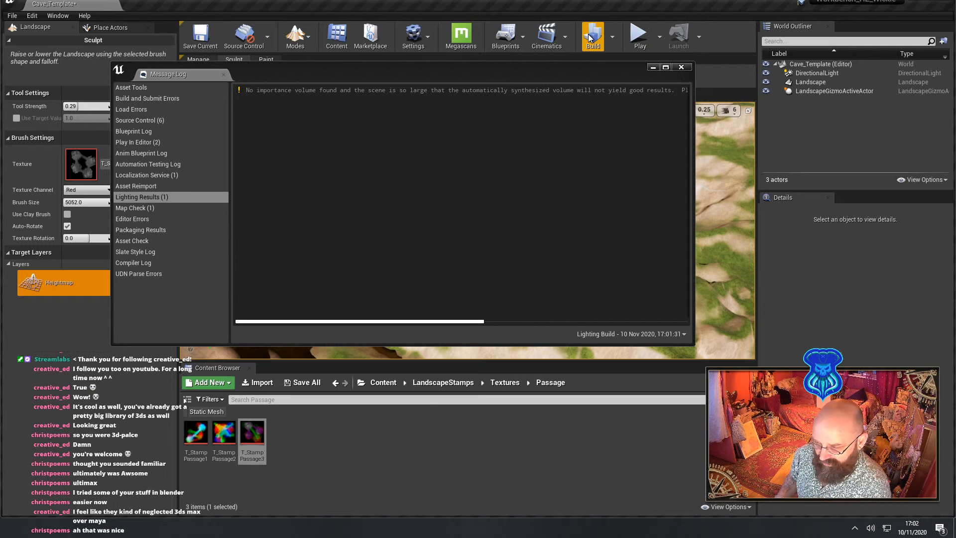
pyautogui.click(681, 67)
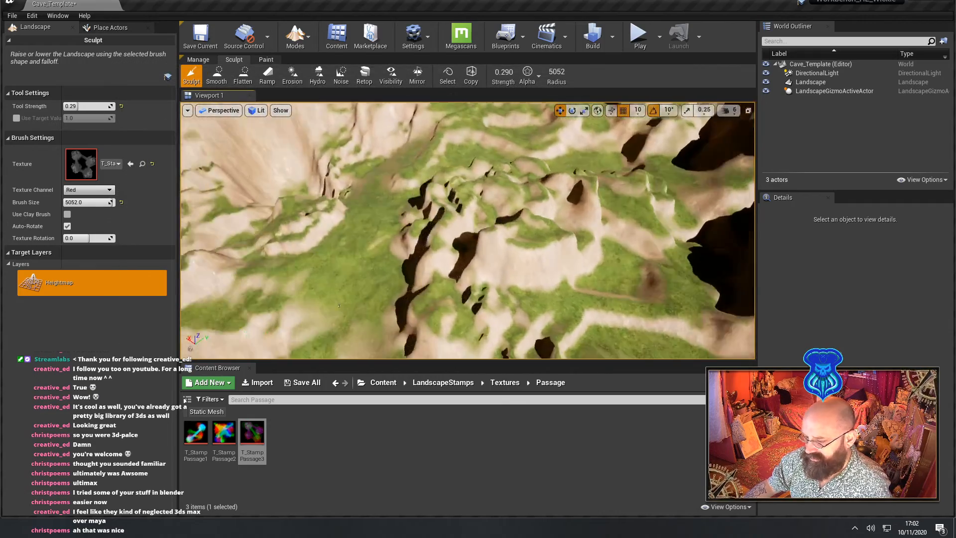
pyautogui.moveTo(468, 230); pyautogui.dragTo(597, 194, button='right')
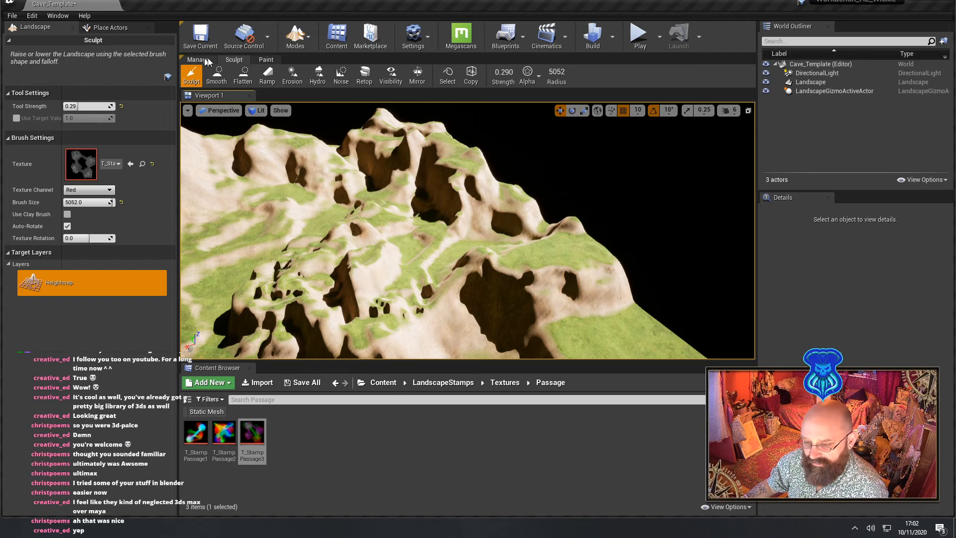
# Try to paint the Rock layer over the stamped crater area of the landscape
pyautogui.click(266, 59)
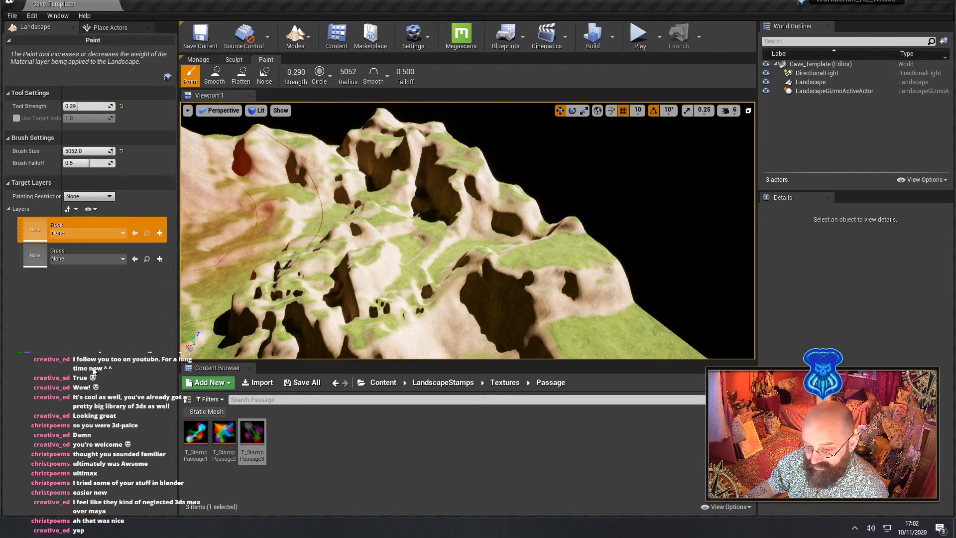
pyautogui.click(292, 270)
pyautogui.moveTo(291, 270); pyautogui.dragTo(266, 304)
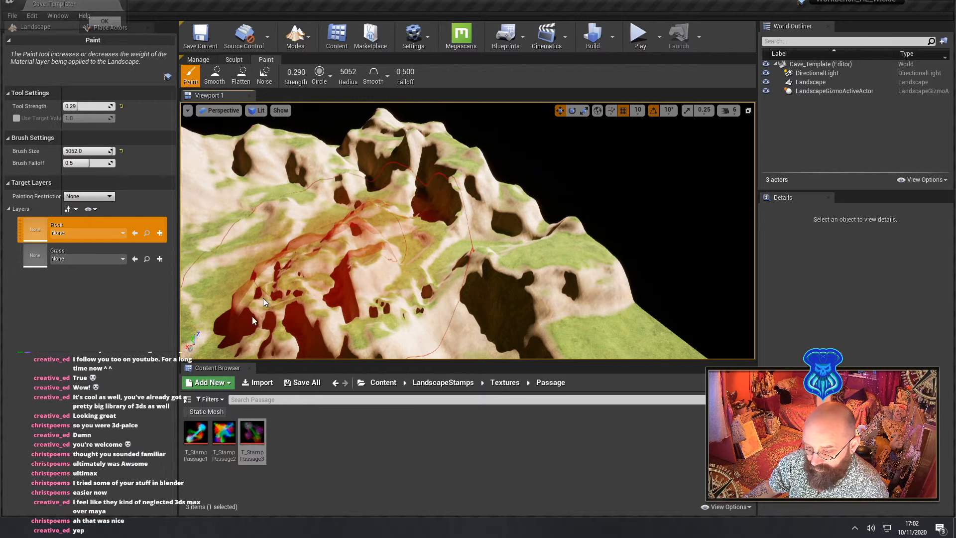
pyautogui.click(107, 22)
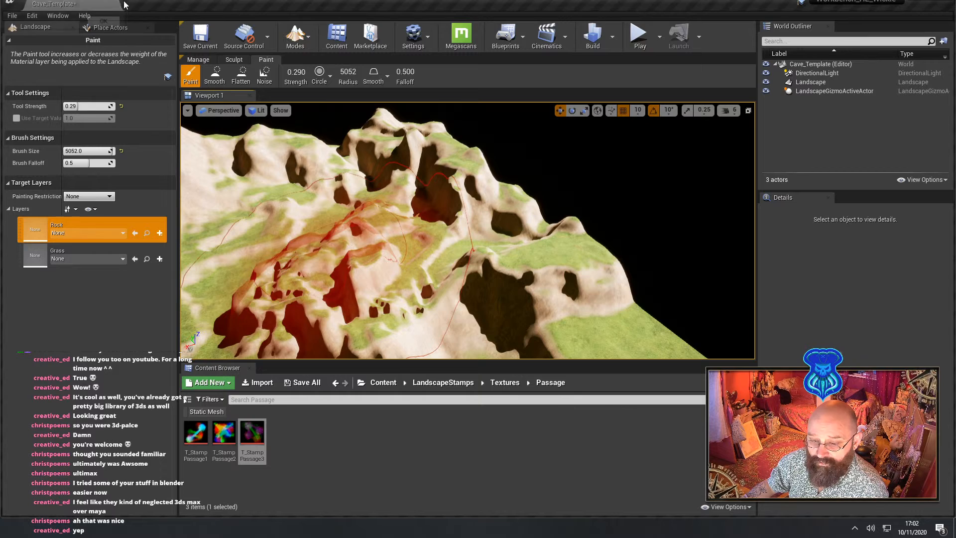
pyautogui.moveTo(384, 258); pyautogui.dragTo(320, 240, button='right')
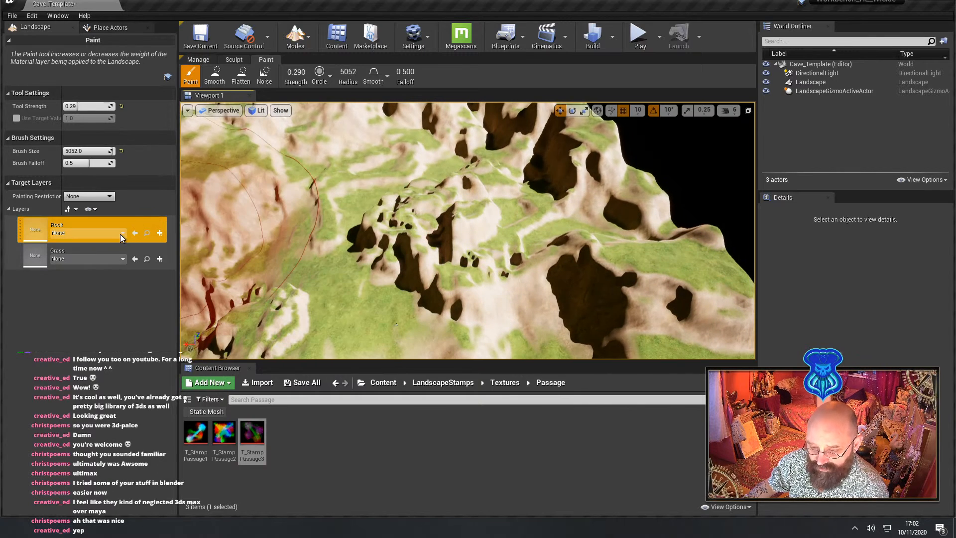
# Switch the sculpt tool's brush type from Alpha to Circle
pyautogui.click(234, 59)
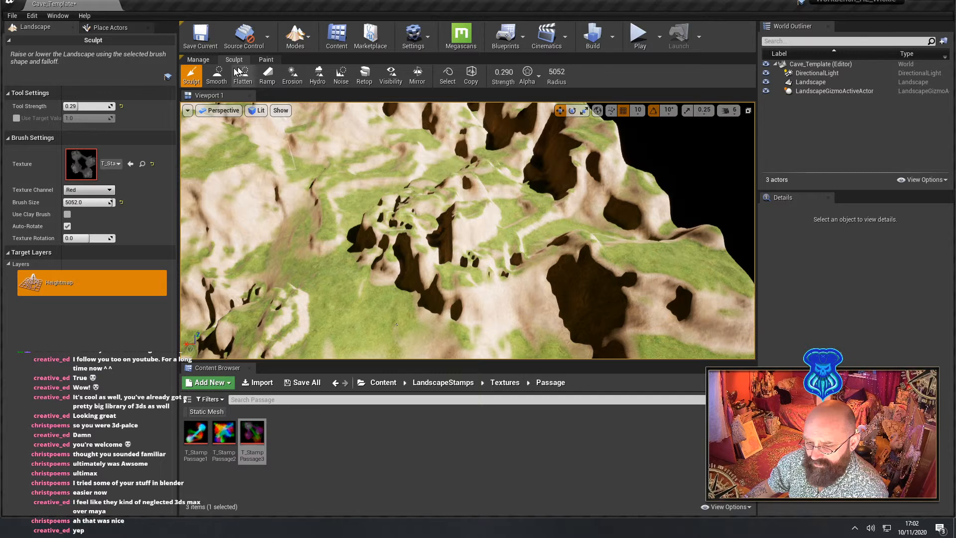
pyautogui.click(527, 76)
pyautogui.click(535, 102)
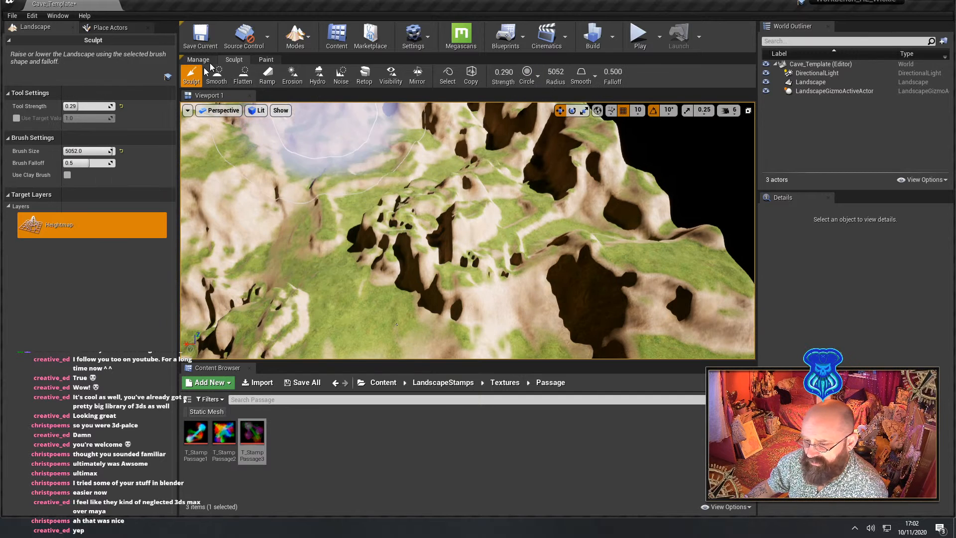
# Create a Non Weight-Blended layer info named Rock_LayerInfo for the Rock paint layer and store it in the LandscapeStamps folder
pyautogui.click(266, 59)
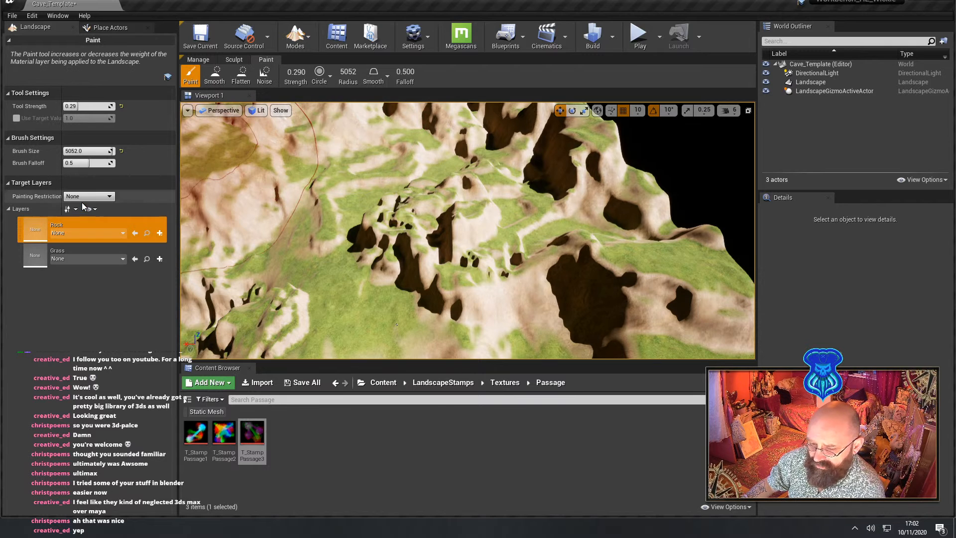
pyautogui.click(123, 233)
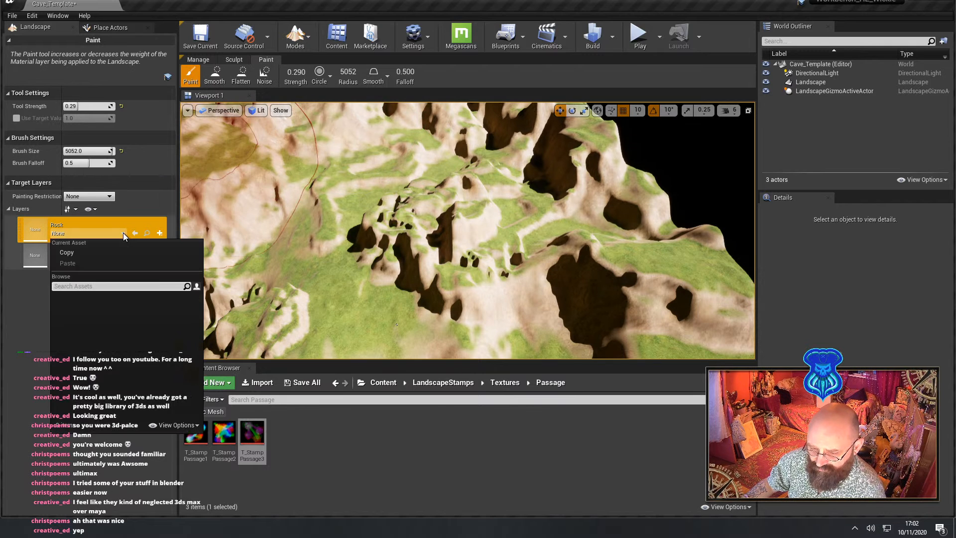
pyautogui.click(25, 317)
pyautogui.click(160, 233)
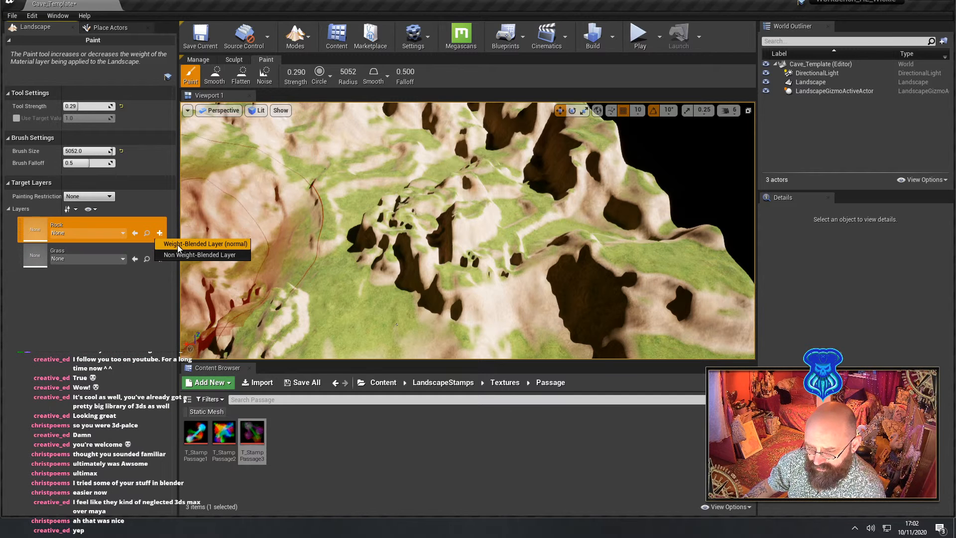
pyautogui.click(184, 254)
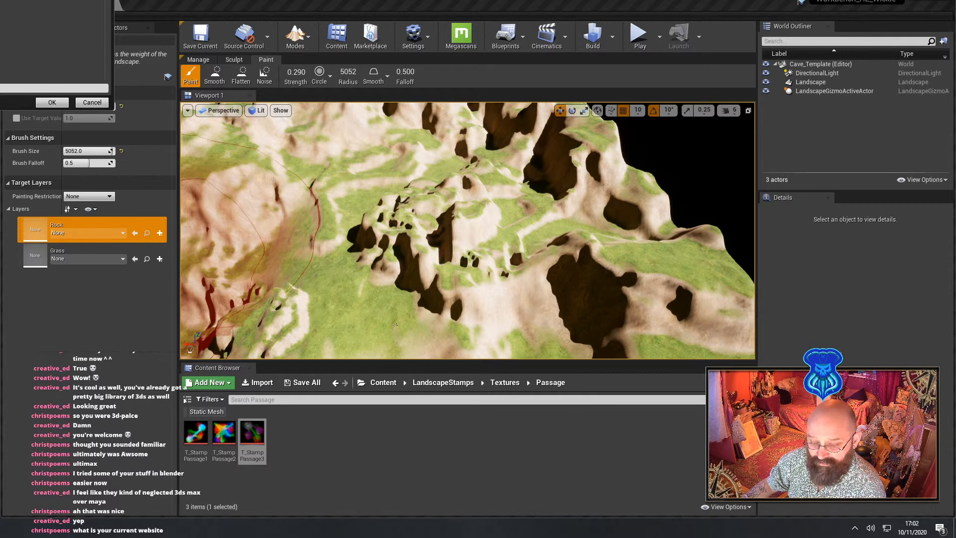
pyautogui.moveTo(0, 0); pyautogui.dragTo(278, 19)
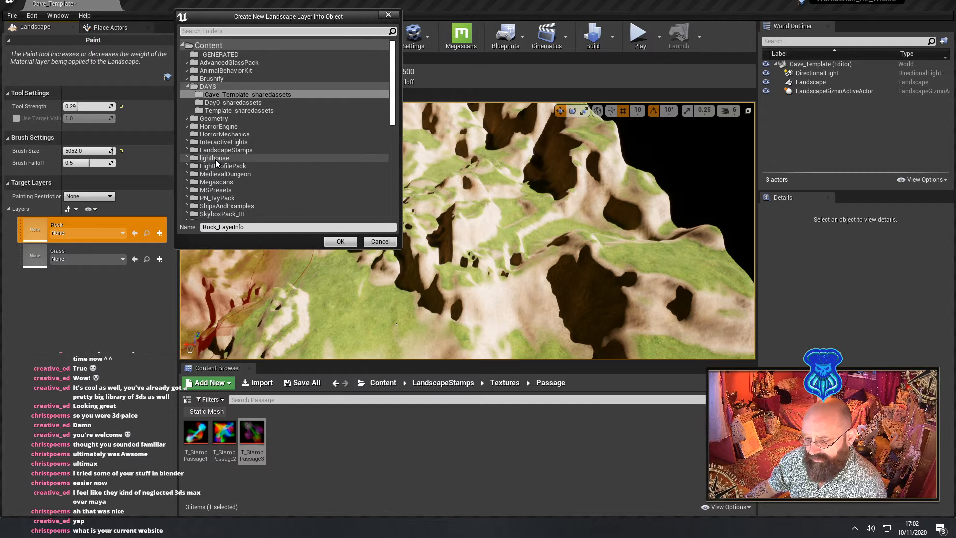
pyautogui.scroll(-2, 216, 159)
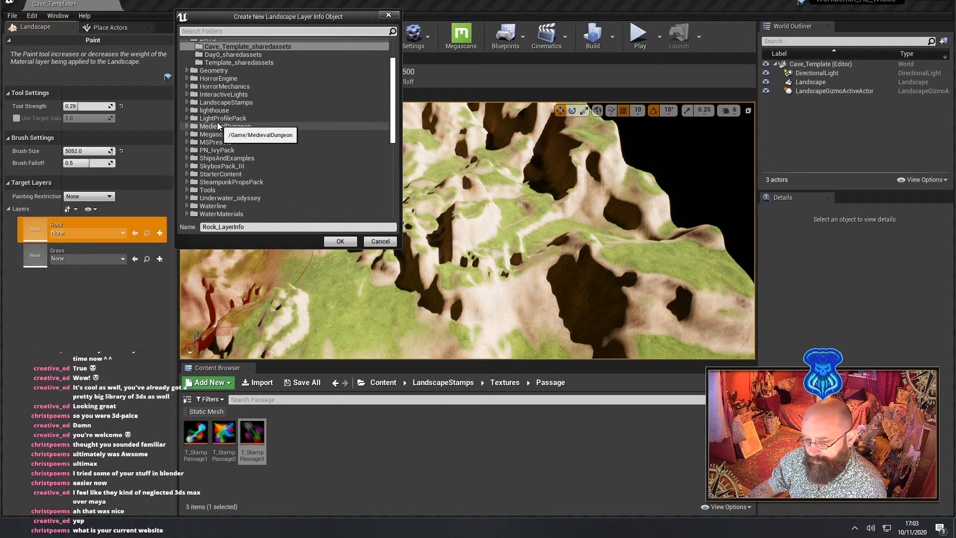
pyautogui.click(221, 103)
pyautogui.click(340, 241)
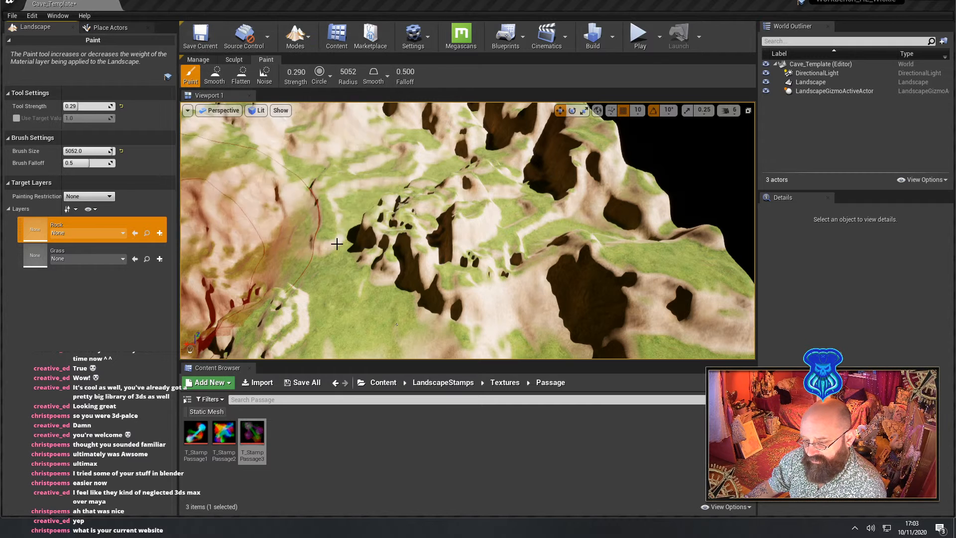
pyautogui.moveTo(414, 231)
pyautogui.mouseDown(button='right')
pyautogui.moveTo(393, 216)
pyautogui.moveTo(353, 219)
pyautogui.moveTo(361, 191)
pyautogui.mouseUp(button='right')
pyautogui.press('s')
pyautogui.press('w')
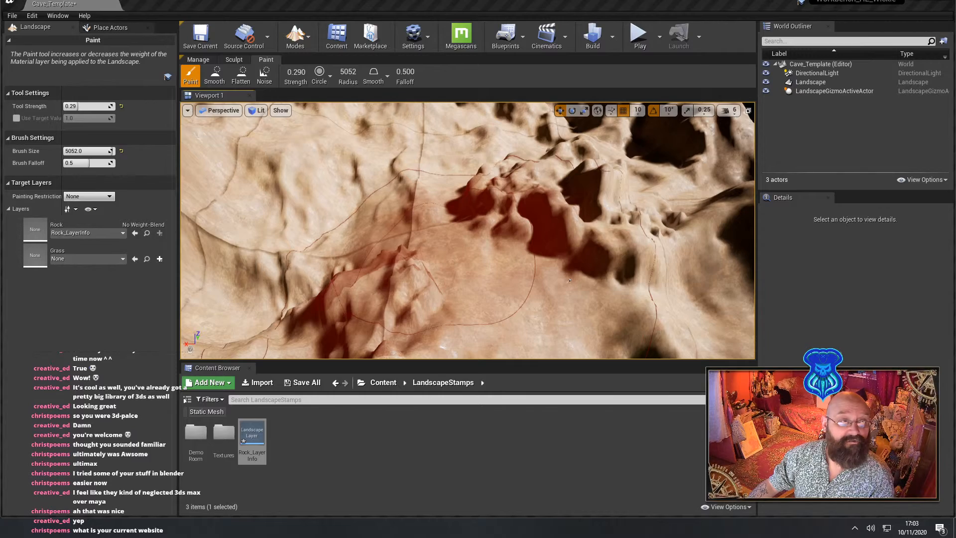
# Bring the web browser window showing the cgpirates.com website into view
pyautogui.moveTo(209, 0); pyautogui.dragTo(178, 10)
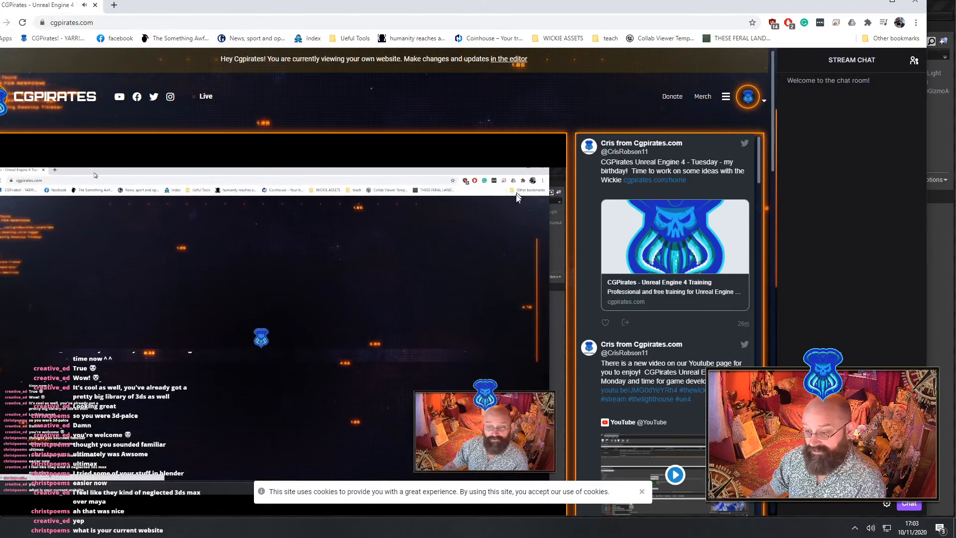
# Switch back to Unreal Editor and create a Non Weight-Blended layer info named Grass_LayerInfo for the Grass paint layer in the LandscapeStamps folder
pyautogui.hotkey('alt', 'Tab')
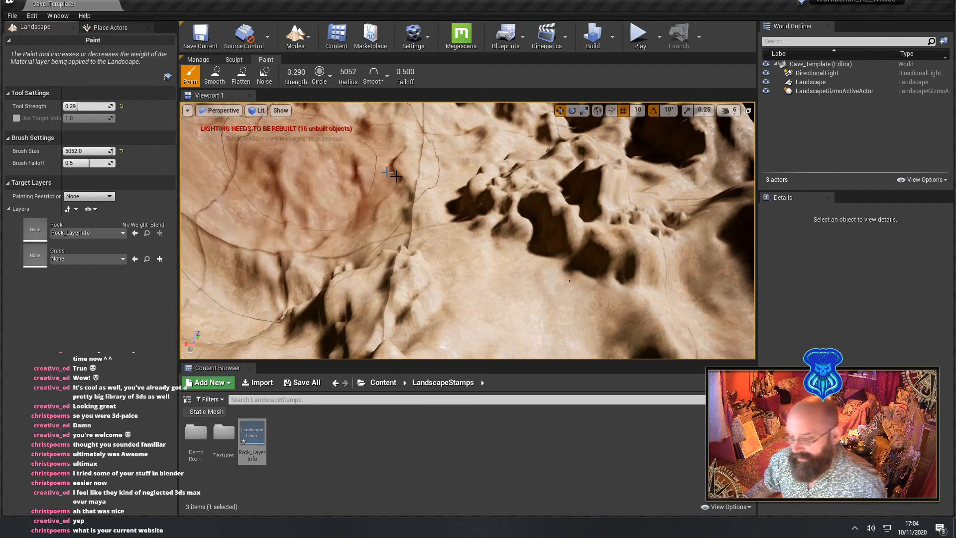
pyautogui.moveTo(517, 214)
pyautogui.mouseDown(button='right')
pyautogui.moveTo(562, 184)
pyautogui.moveTo(572, 234)
pyautogui.moveTo(558, 239)
pyautogui.moveTo(572, 199)
pyautogui.moveTo(523, 239)
pyautogui.moveTo(458, 249)
pyautogui.moveTo(428, 239)
pyautogui.moveTo(398, 200)
pyautogui.moveTo(418, 219)
pyautogui.moveTo(416, 197)
pyautogui.moveTo(419, 258)
pyautogui.moveTo(433, 234)
pyautogui.moveTo(438, 265)
pyautogui.mouseUp(button='right')
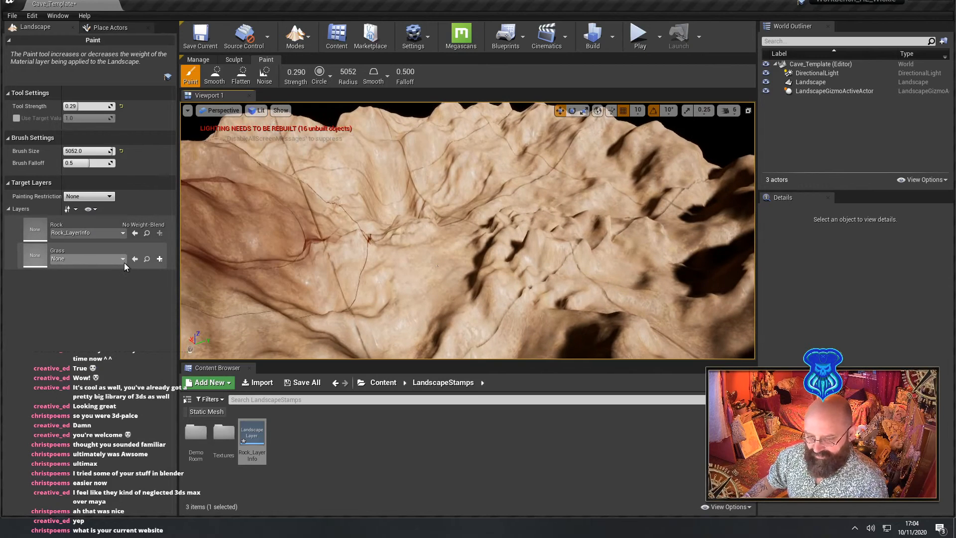
pyautogui.click(158, 259)
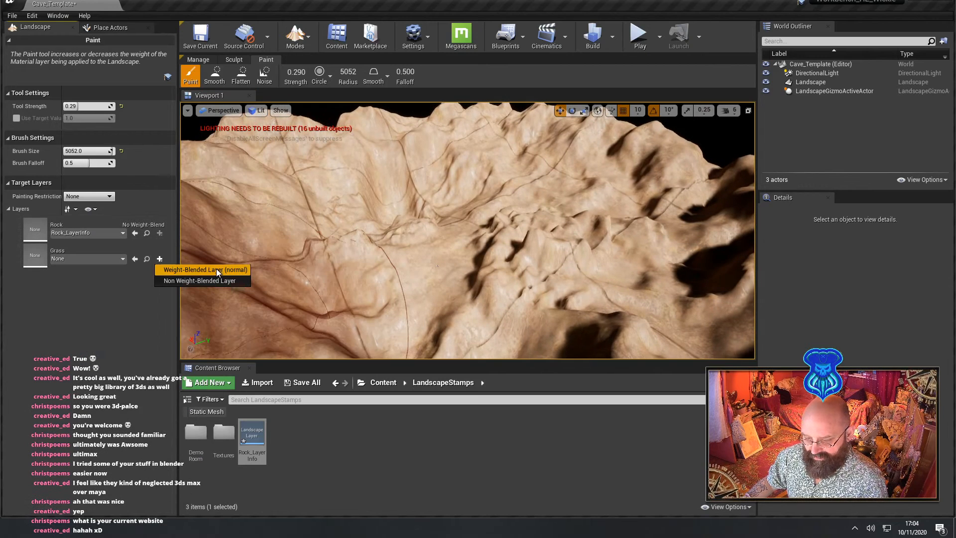
pyautogui.click(184, 283)
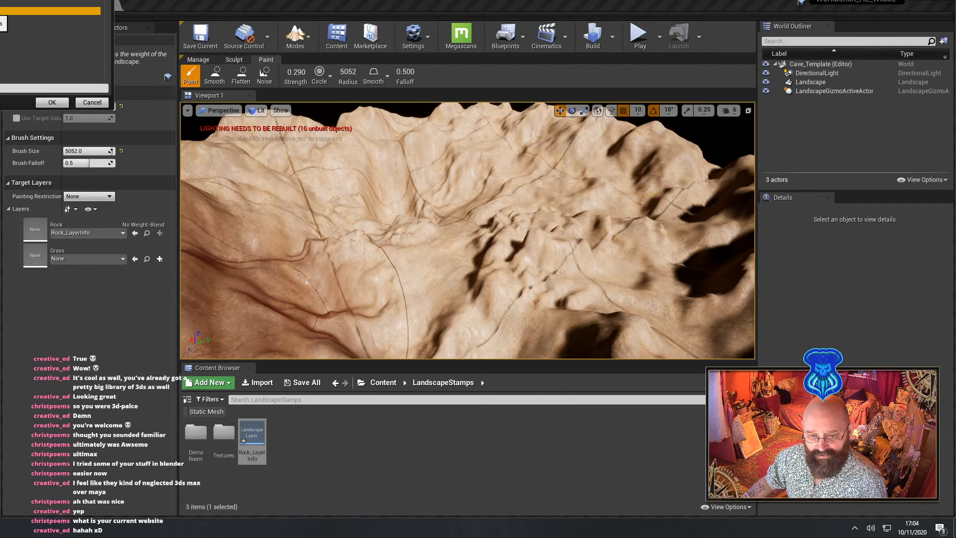
pyautogui.click(47, 102)
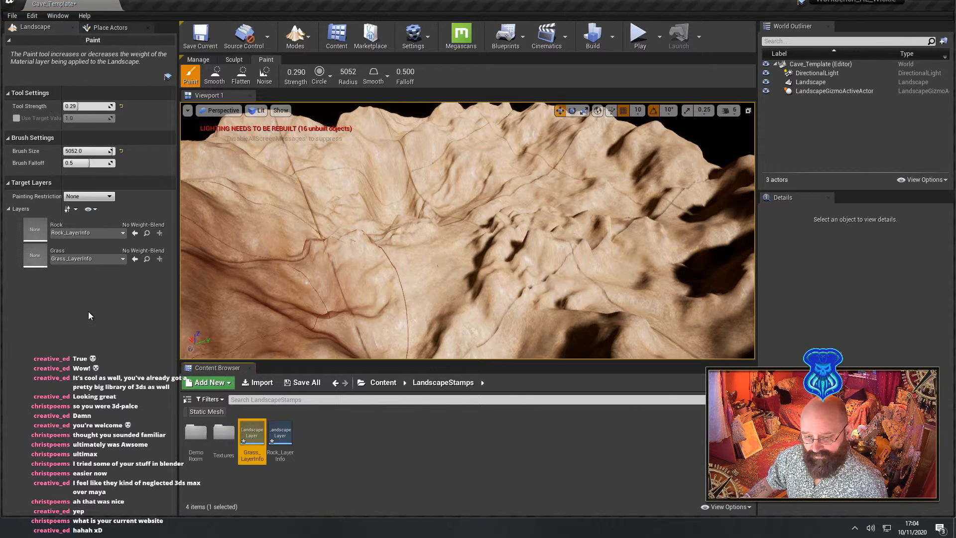
# Make Grass the active paint layer and try to paint it onto the landscape
pyautogui.click(279, 434)
pyautogui.click(101, 347)
pyautogui.click(79, 254)
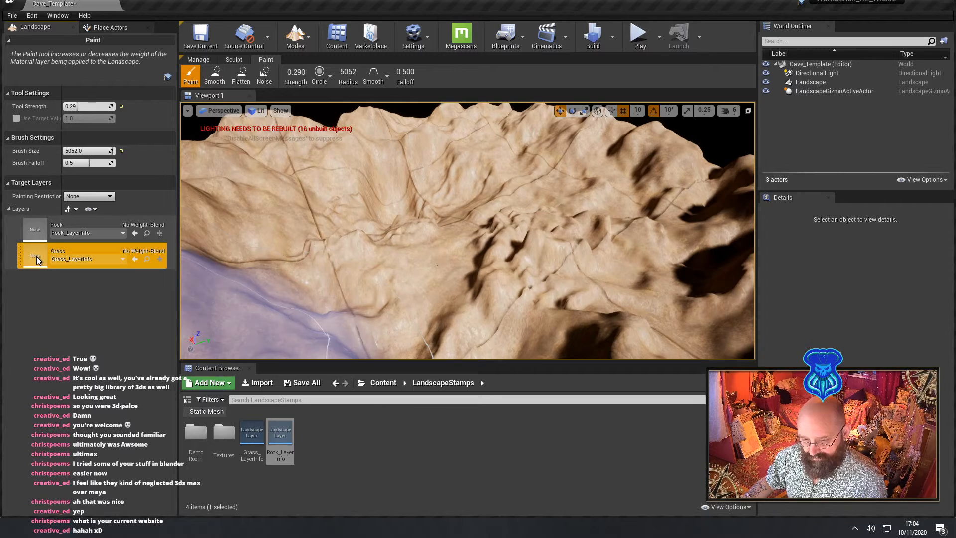
pyautogui.click(311, 251)
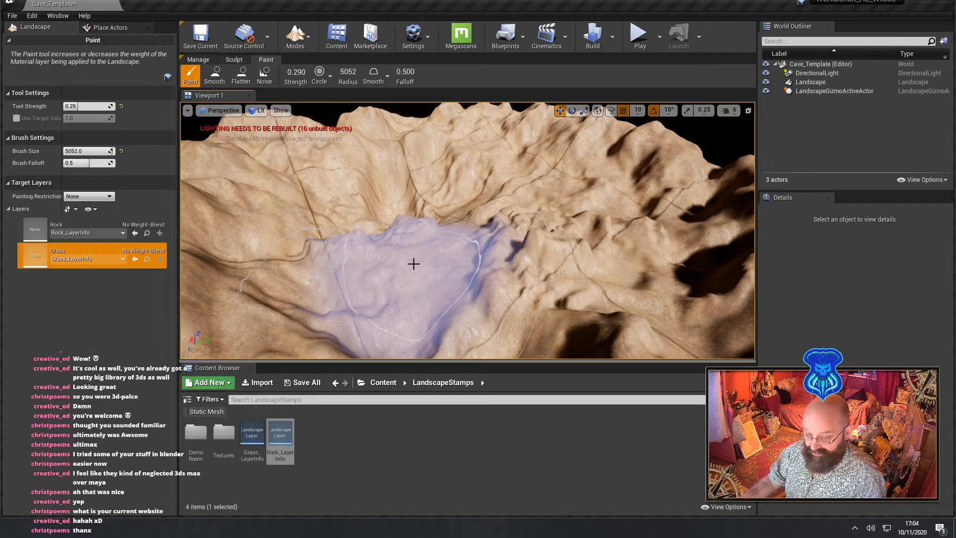
pyautogui.press('w')
pyautogui.moveTo(459, 219)
pyautogui.mouseDown(button='right')
pyautogui.moveTo(323, 220)
pyautogui.moveTo(444, 175)
pyautogui.moveTo(421, 211)
pyautogui.moveTo(408, 210)
pyautogui.mouseUp(button='right')
pyautogui.press('s')
pyautogui.press('w')
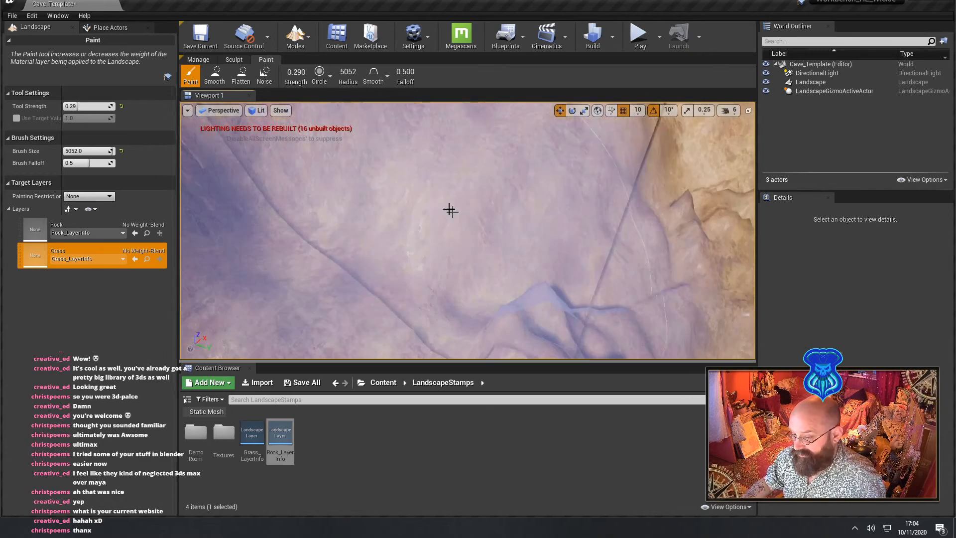
# Reduce the paint brush size to 2335
pyautogui.press('[')
pyautogui.press('[')
pyautogui.press('[')
pyautogui.press('[')
pyautogui.press('[')
pyautogui.press('[')
pyautogui.press('[')
pyautogui.press('[')
pyautogui.press('[')
pyautogui.press('[')
pyautogui.press('[')
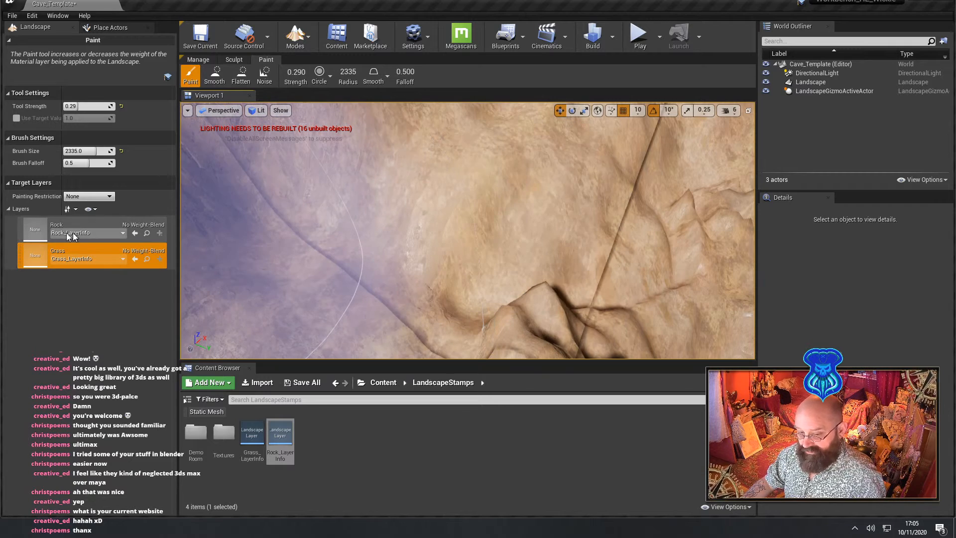
# Make Rock the active paint layer and reassign Rock_LayerInfo to it
pyautogui.click(36, 231)
pyautogui.moveTo(386, 204)
pyautogui.mouseDown(button='right')
pyautogui.moveTo(443, 199)
pyautogui.moveTo(572, 149)
pyautogui.moveTo(528, 179)
pyautogui.moveTo(478, 194)
pyautogui.moveTo(388, 179)
pyautogui.moveTo(245, 289)
pyautogui.mouseUp(button='right')
pyautogui.press('s')
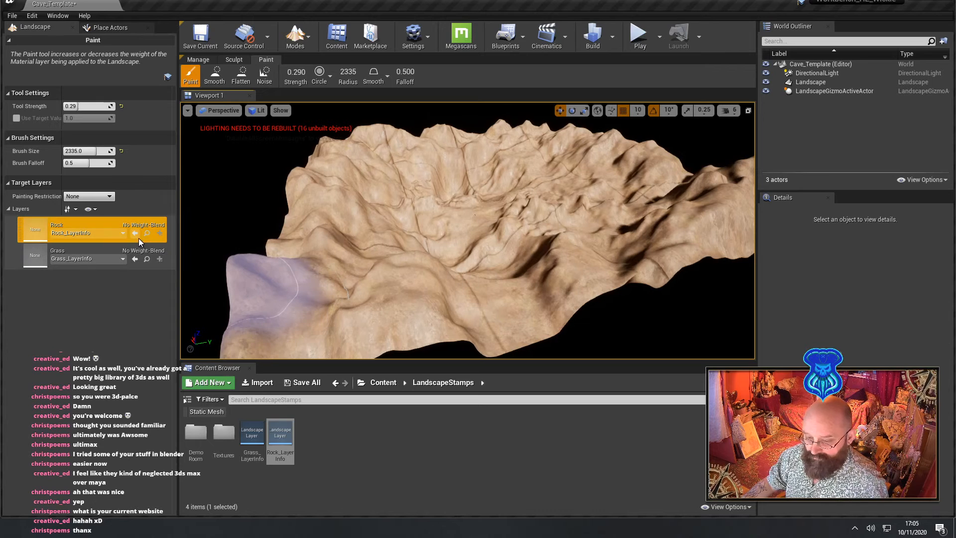
pyautogui.click(108, 233)
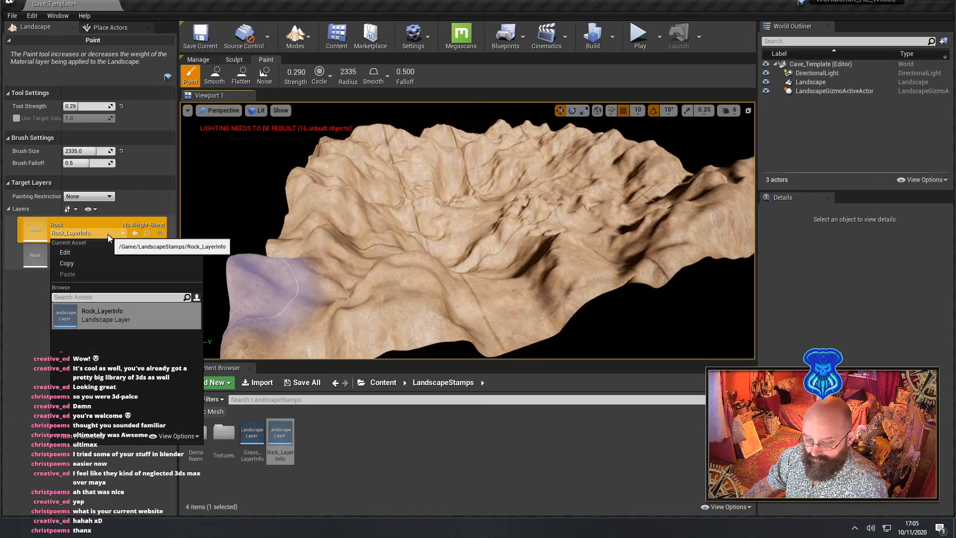
pyautogui.click(130, 309)
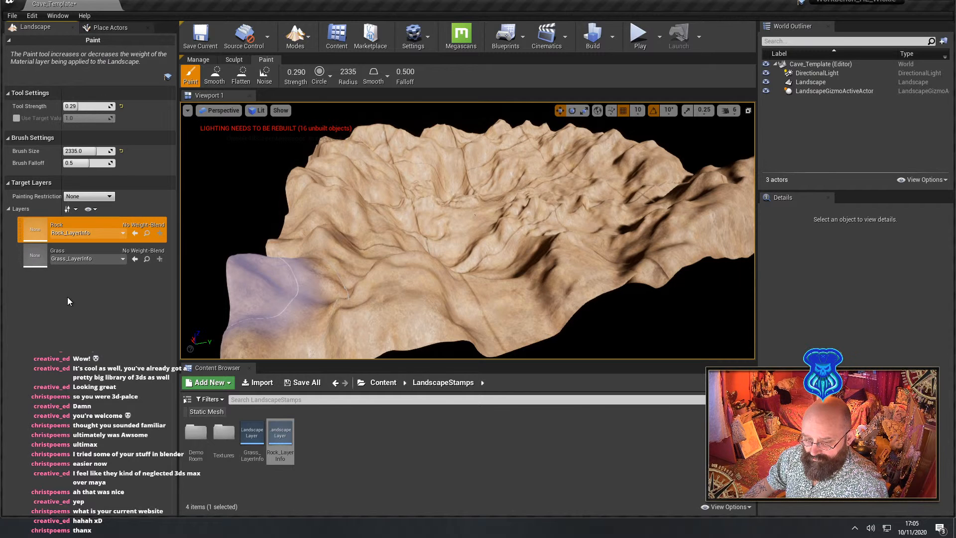
pyautogui.click(84, 199)
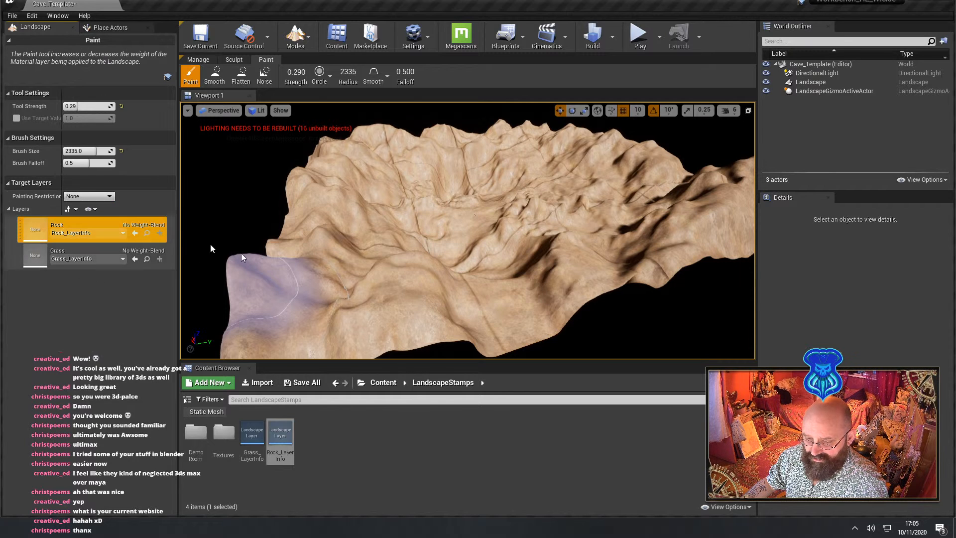
# Examine the landscape's ridges and central basin from several distances
pyautogui.moveTo(210, 244)
pyautogui.mouseDown(button='right')
pyautogui.moveTo(299, 247)
pyautogui.moveTo(374, 229)
pyautogui.moveTo(394, 277)
pyautogui.moveTo(413, 224)
pyautogui.moveTo(443, 224)
pyautogui.moveTo(423, 259)
pyautogui.moveTo(414, 234)
pyautogui.mouseUp(button='right')
pyautogui.press('w')
pyautogui.press('s')
pyautogui.press('w')
pyautogui.press('s')
pyautogui.scroll(1, 423, 259)
pyautogui.press('s')
pyautogui.moveTo(319, 224); pyautogui.dragTo(350, 228, button='right')
pyautogui.press('w')
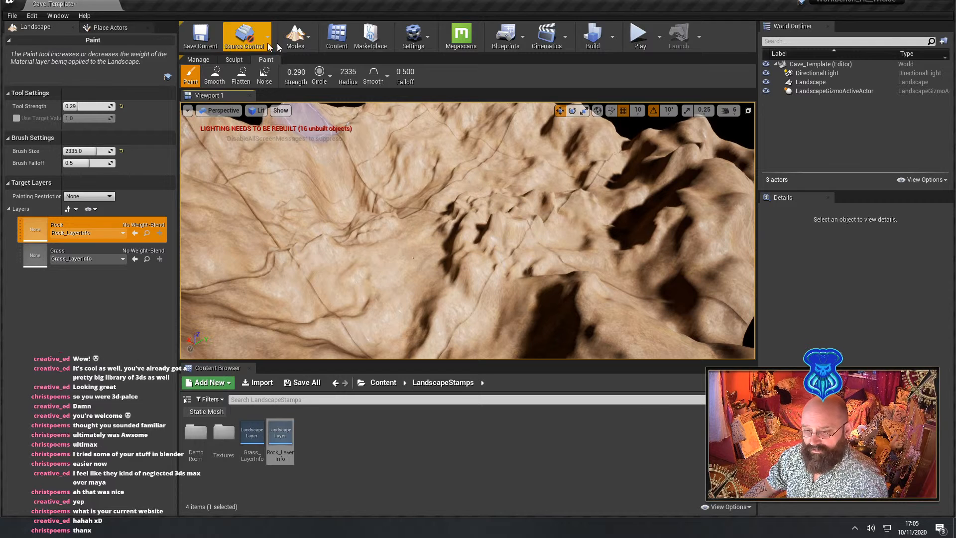
# Leave Landscape mode and play the level from a spot on the terrain, walking through the valleys to inspect scale and surface, and end the session
pyautogui.click(300, 42)
pyautogui.click(318, 64)
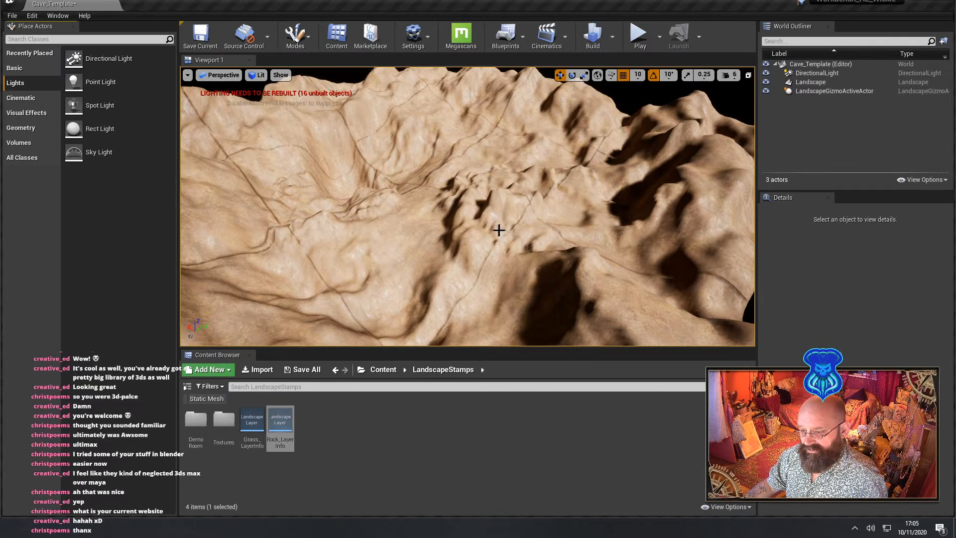
pyautogui.rightClick(354, 214)
pyautogui.click(410, 422)
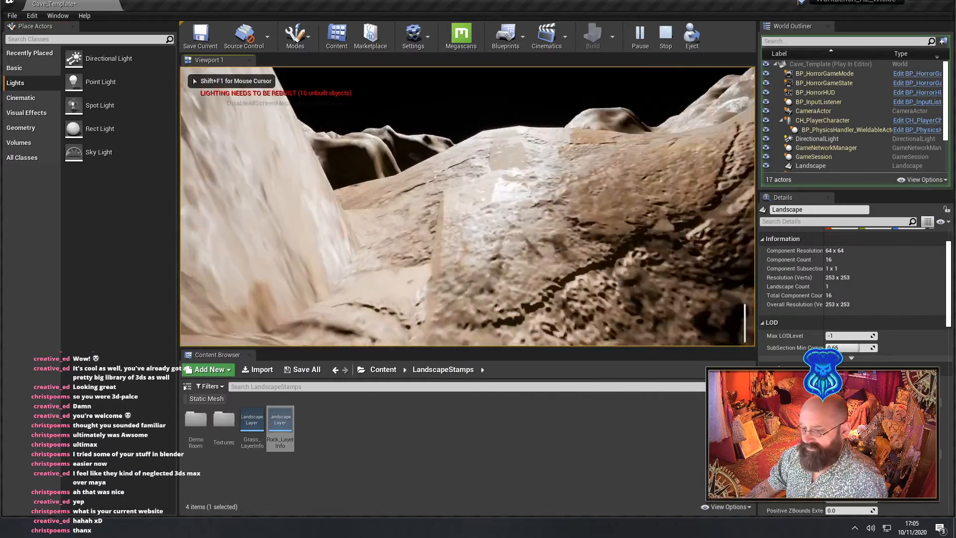
pyautogui.press('w')
pyautogui.press('w')
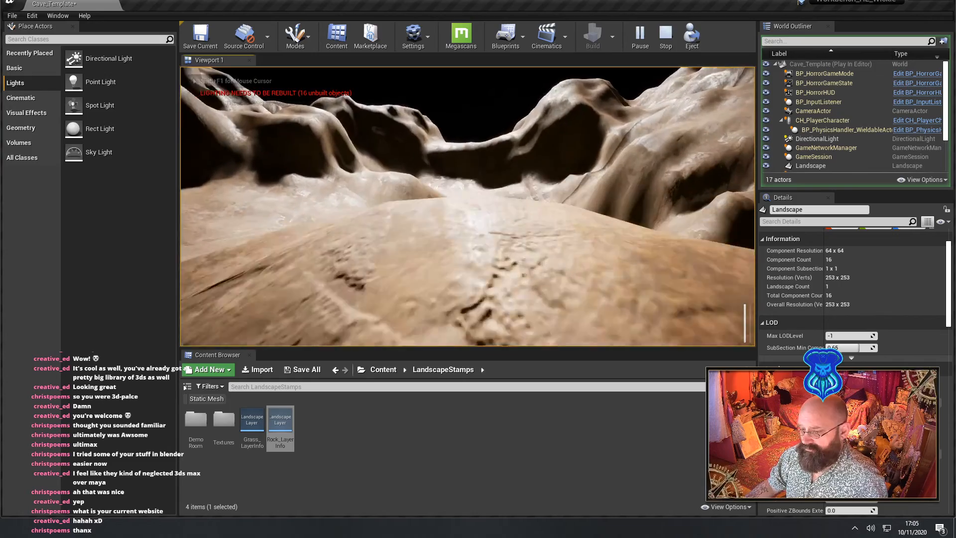
pyautogui.press('w')
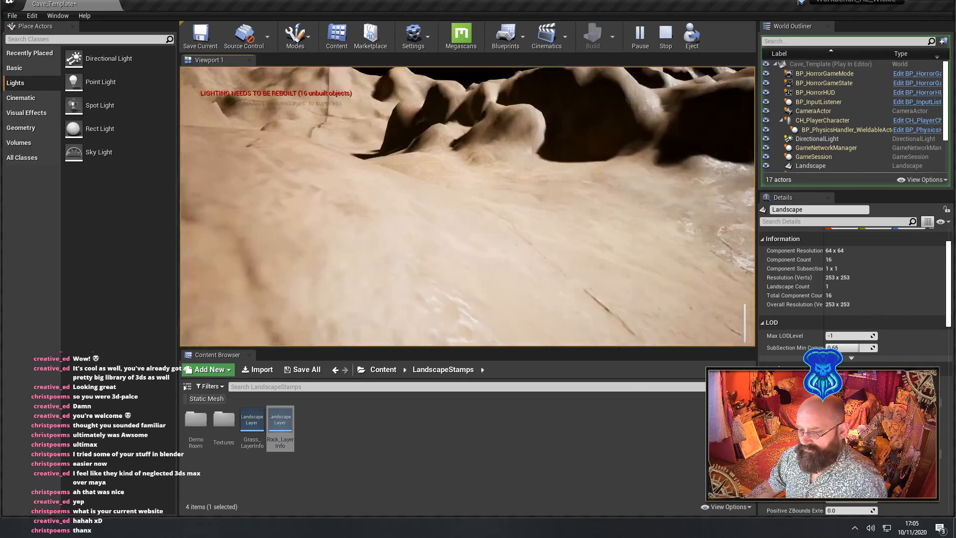
pyautogui.press('w')
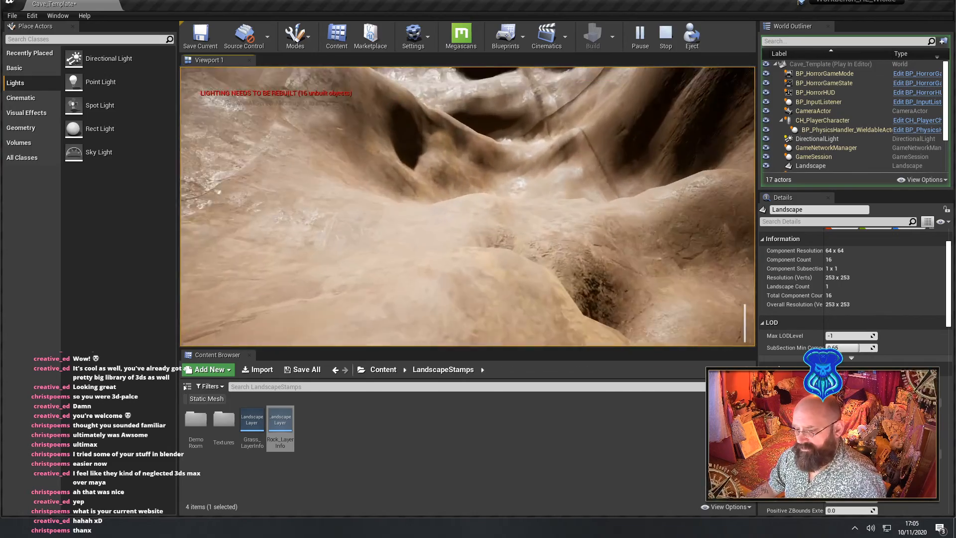
pyautogui.press('w')
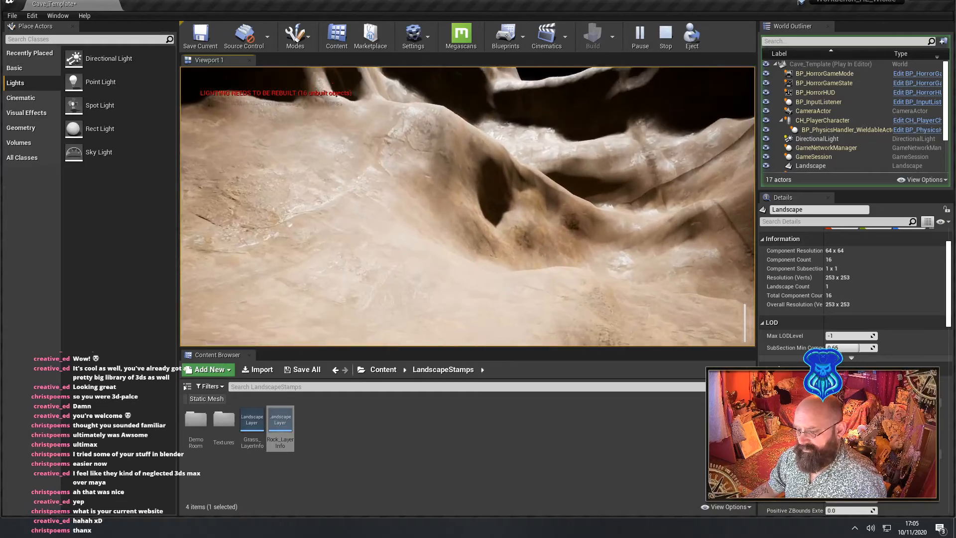
pyautogui.press('w')
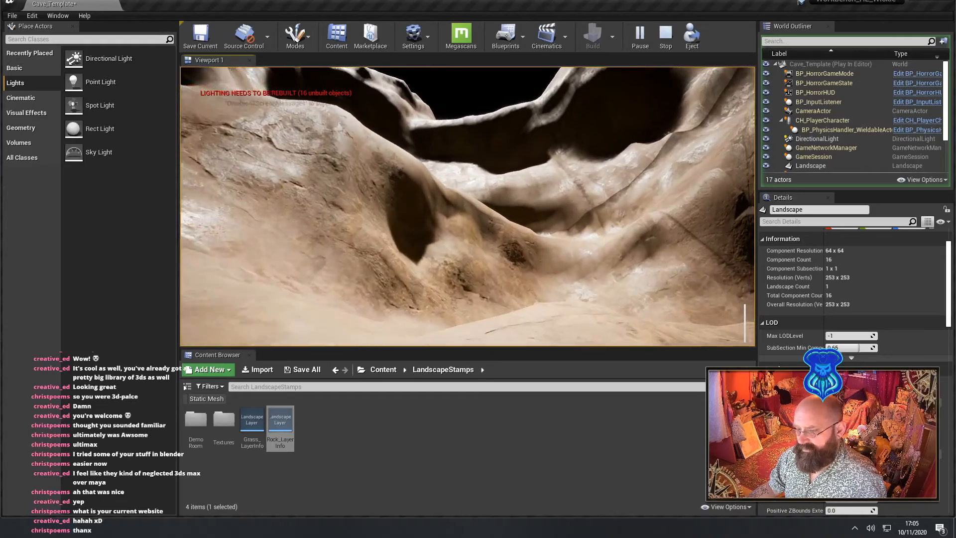
pyautogui.press('w')
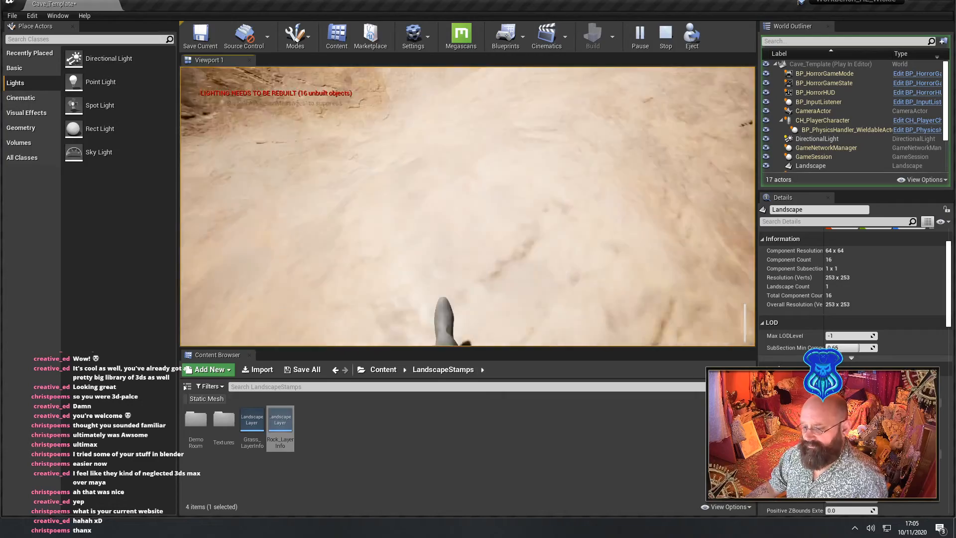
pyautogui.press('w')
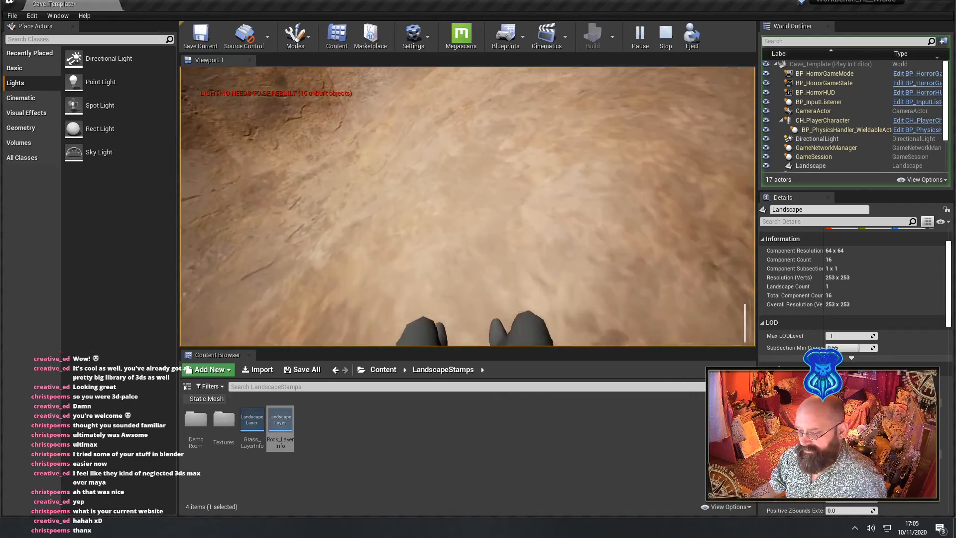
pyautogui.press('Escape')
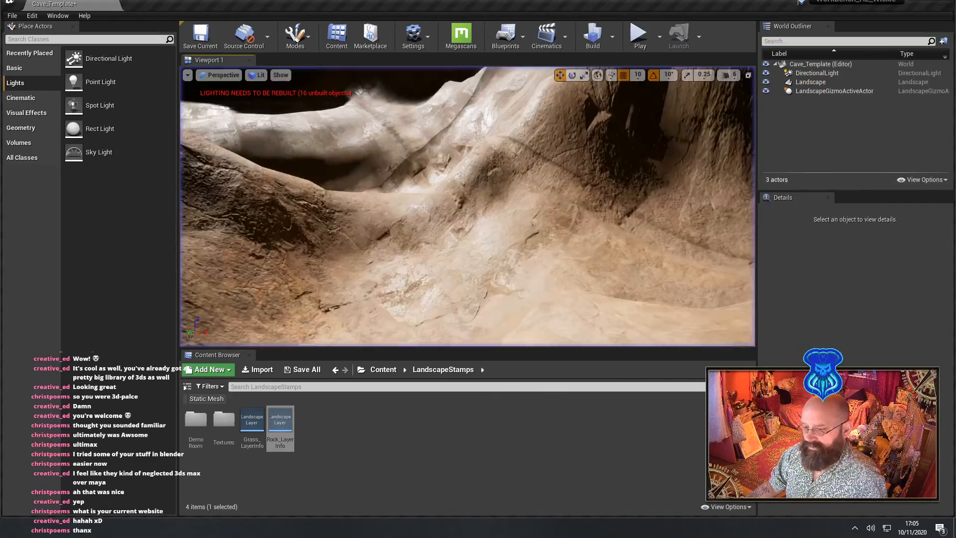
# Play the level from a different spot on the landscape to view the terrain, and end the session
pyautogui.moveTo(520, 246); pyautogui.dragTo(521, 246, button='right')
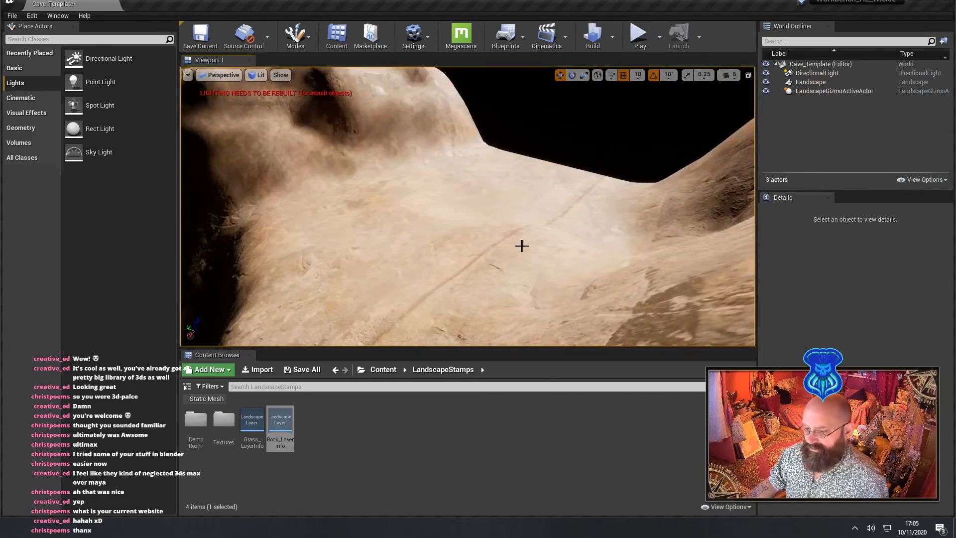
pyautogui.rightClick(521, 247)
pyautogui.click(581, 453)
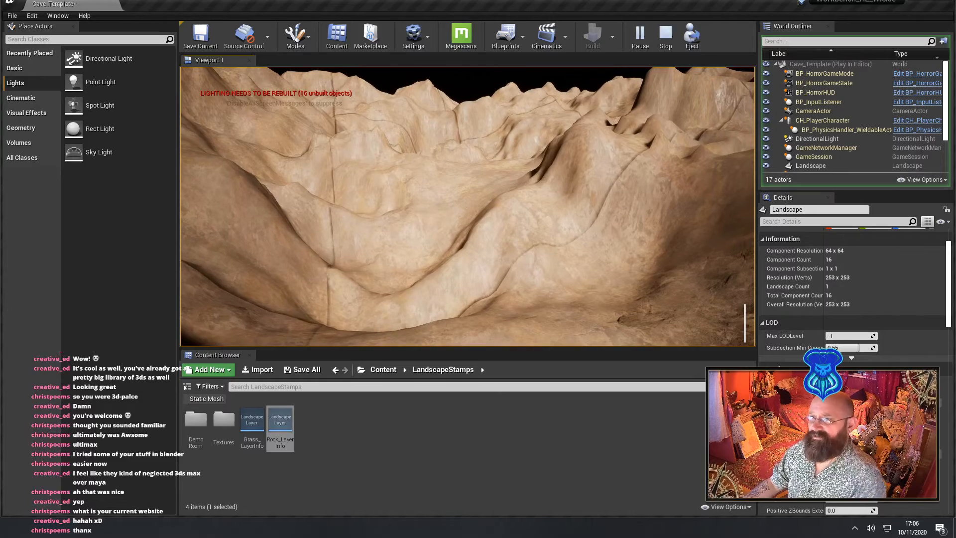
pyautogui.press('Escape')
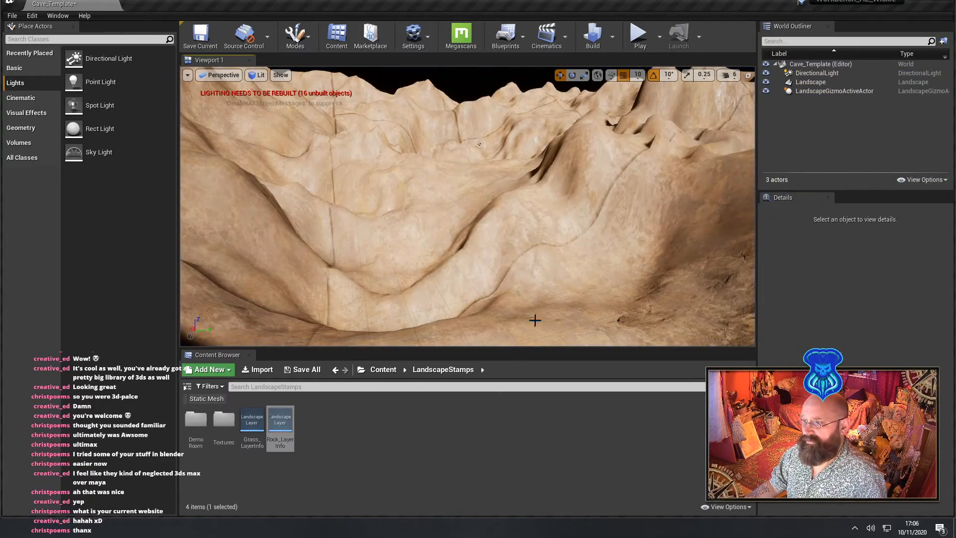
# Browse the Waterline content's 1_Waterline_Content folder, checking its water surface materials and waterline actors subfolders
pyautogui.moveTo(479, 144); pyautogui.dragTo(500, 139, button='right')
pyautogui.moveTo(468, 268); pyautogui.dragTo(478, 271, button='right')
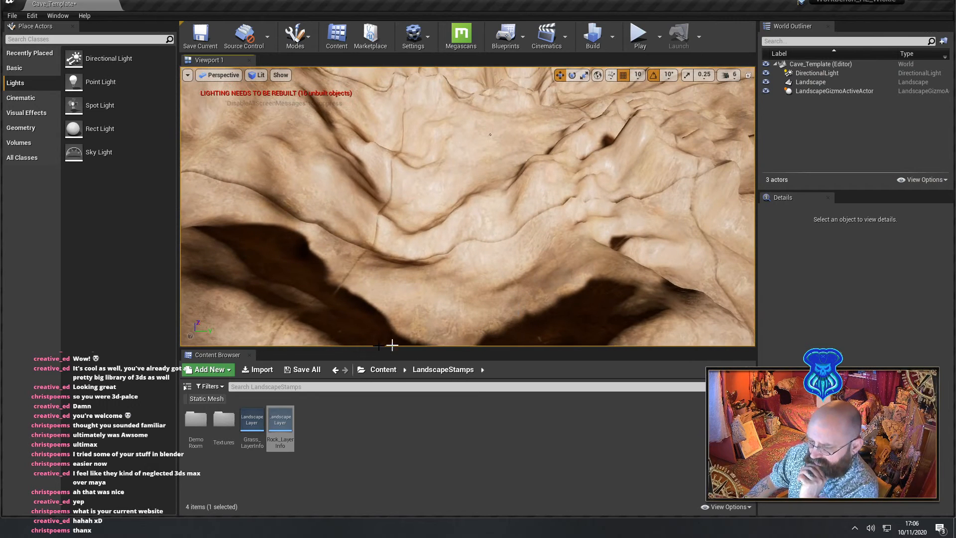
pyautogui.click(380, 370)
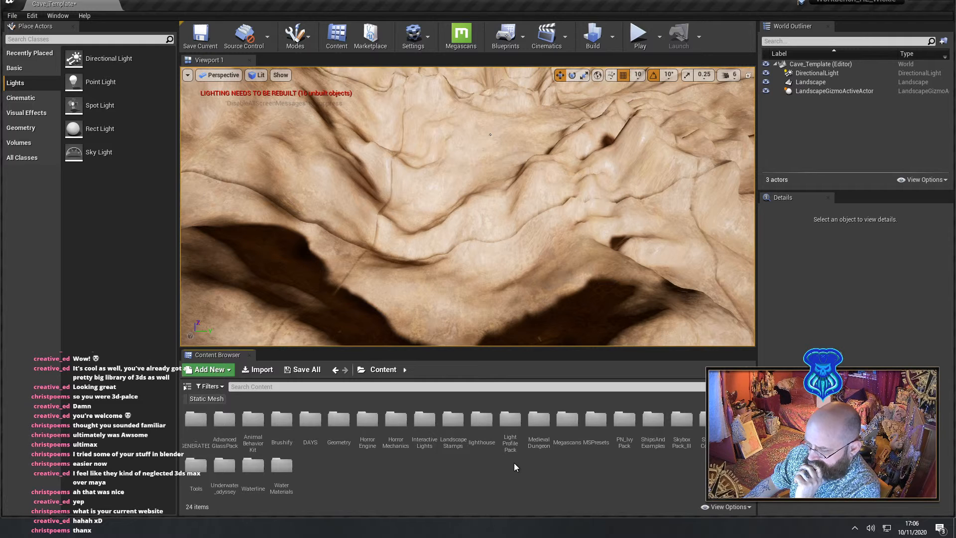
pyautogui.doubleClick(253, 467)
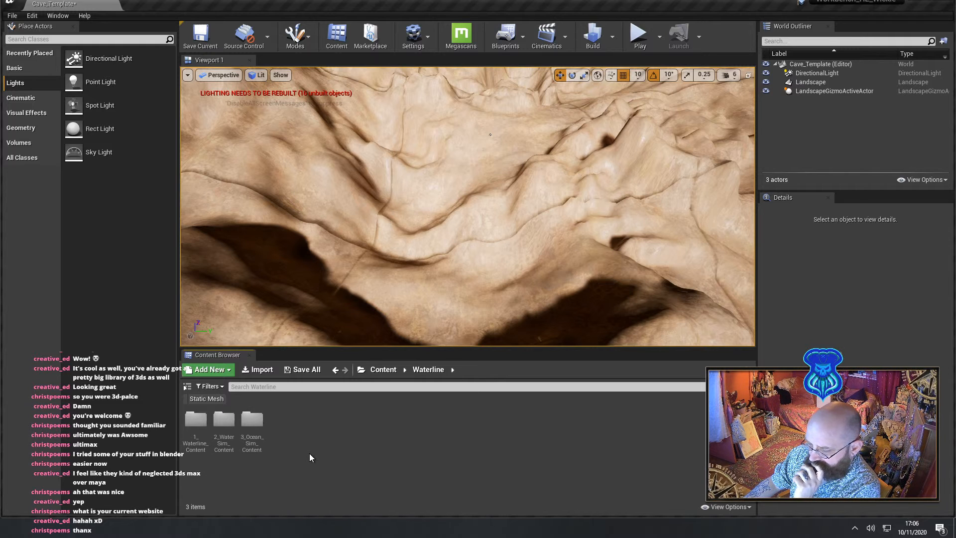
pyautogui.click(193, 431)
pyautogui.doubleClick(193, 431)
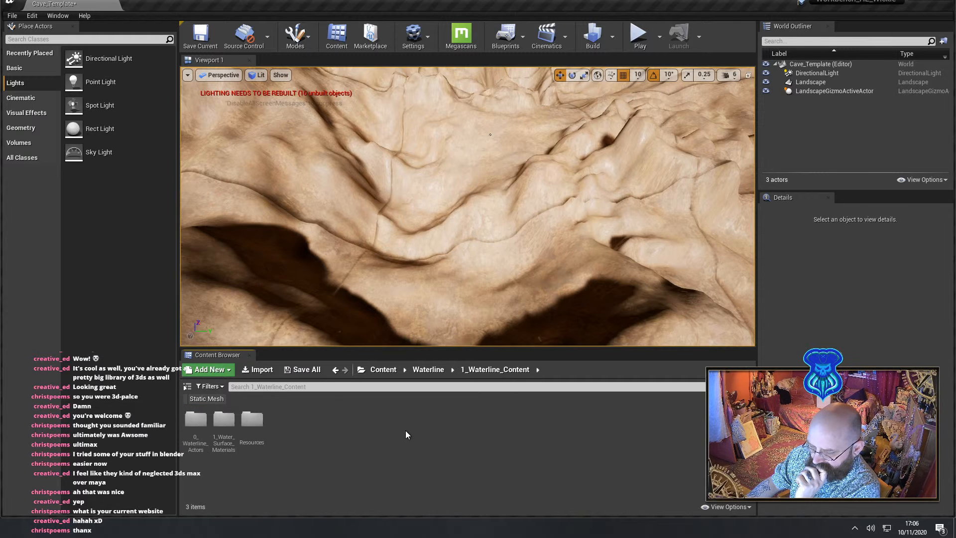
pyautogui.doubleClick(223, 423)
pyautogui.hotkey('alt', 'Left')
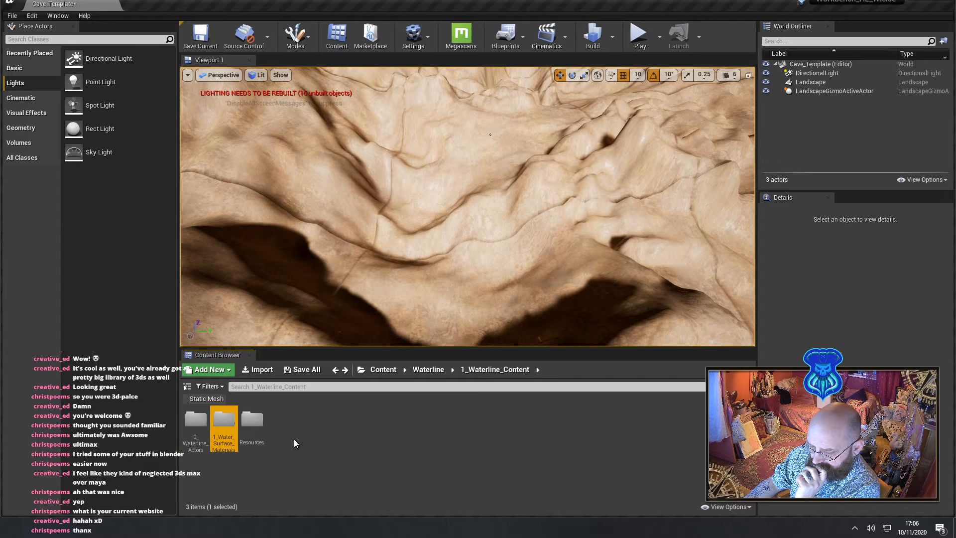
pyautogui.doubleClick(197, 430)
pyautogui.hotkey('alt', 'Left')
pyautogui.hotkey('alt', 'Left')
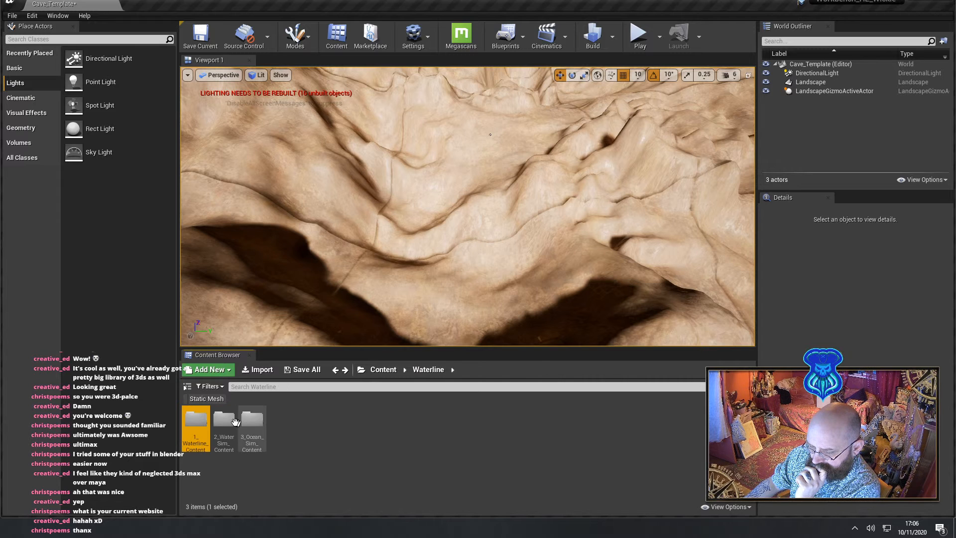
# Check the simulation actors subfolder inside Waterline's 2_WaterSim_Content folder
pyautogui.doubleClick(236, 423)
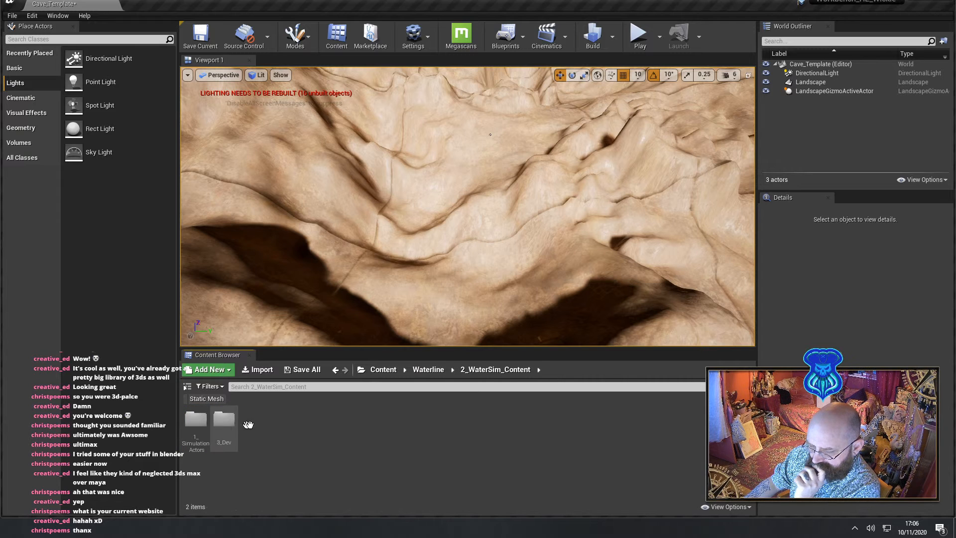
pyautogui.doubleClick(197, 426)
pyautogui.hotkey('alt', 'Left')
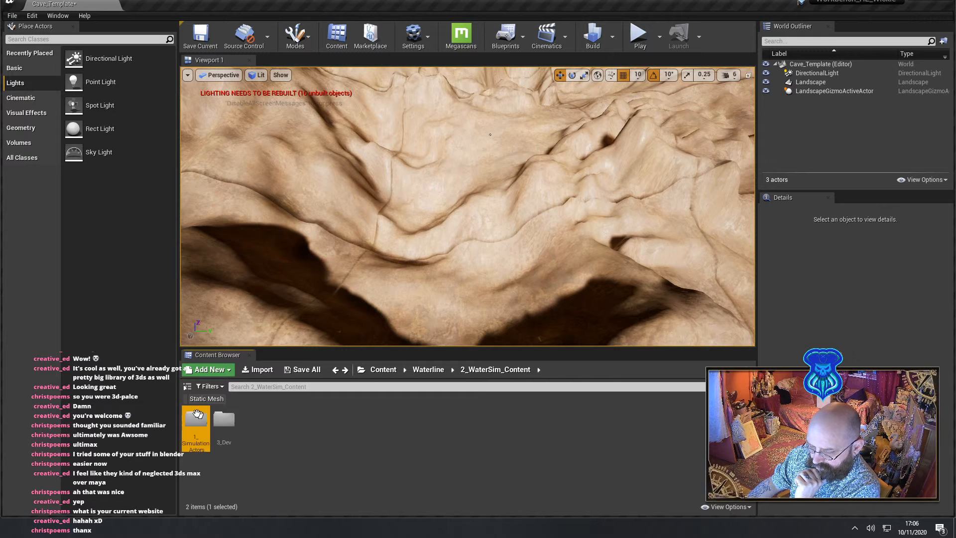
# Check the 3_Dev blueprints subfolders inside 2_WaterSim_Content and return to the main Waterline folder
pyautogui.doubleClick(223, 421)
pyautogui.doubleClick(208, 424)
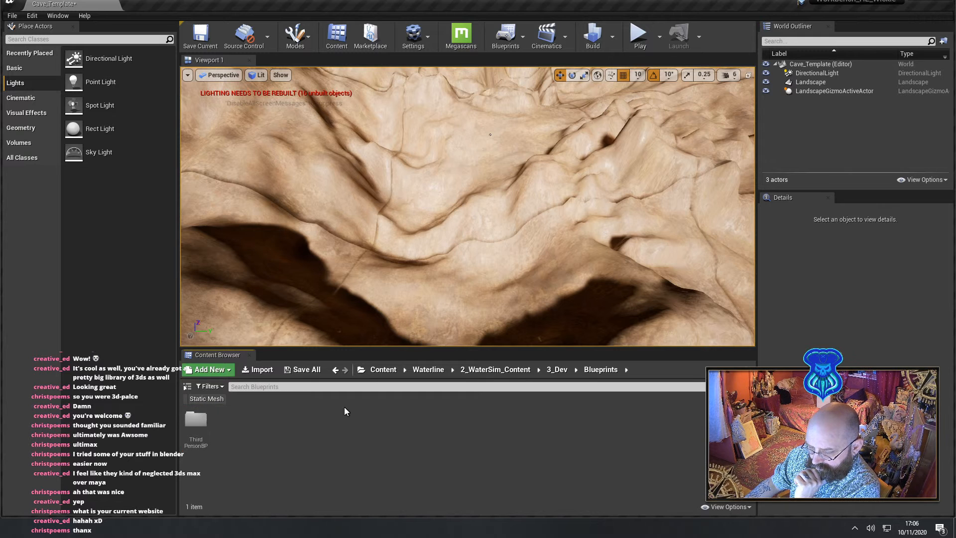
pyautogui.doubleClick(197, 420)
pyautogui.hotkey('alt', 'Left')
pyautogui.hotkey('alt', 'Left')
pyautogui.hotkey('alt', 'Left')
pyautogui.hotkey('alt', 'Left')
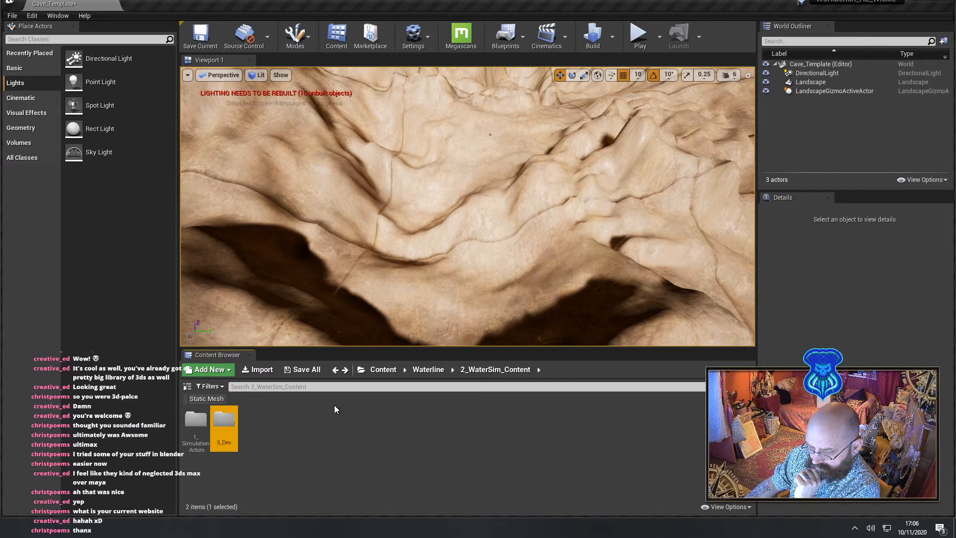
# Browse Waterline's 3_Ocean_Sim_Content folder and open the 2_Models subfolder of 1_BP_Actors
pyautogui.doubleClick(252, 419)
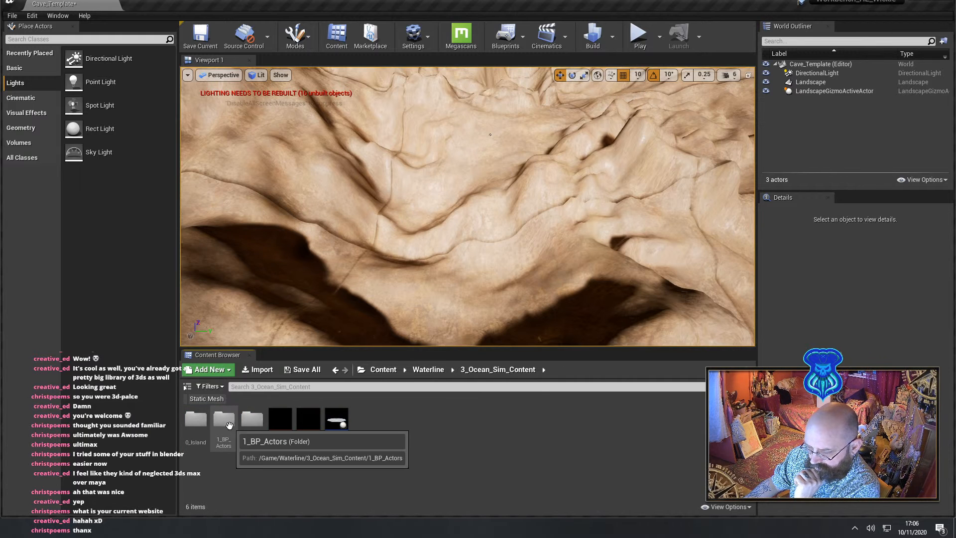
pyautogui.moveTo(390, 269); pyautogui.dragTo(406, 225, button='right')
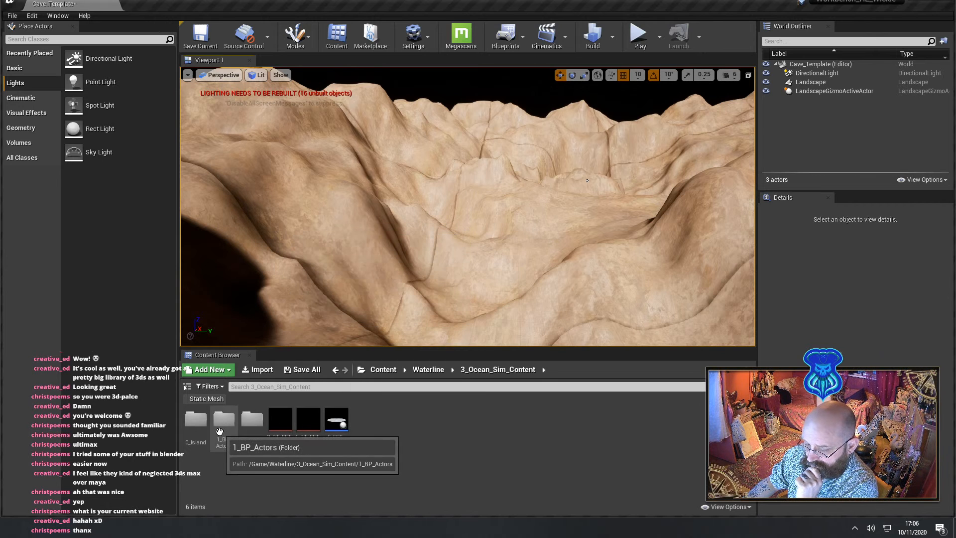
pyautogui.doubleClick(228, 427)
pyautogui.doubleClick(221, 427)
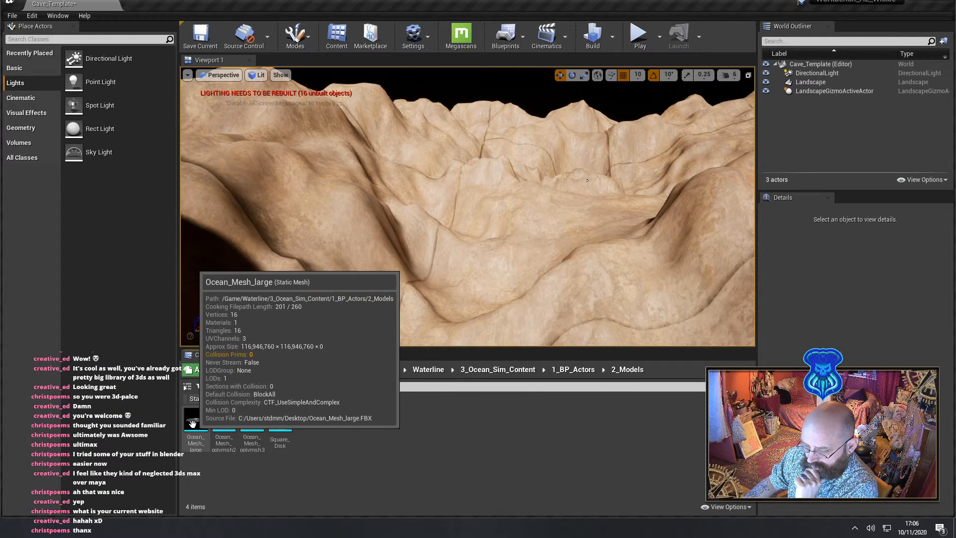
# Try the Ocean_Mesh_large and Square_Disk models as a water surface on the landscape, deleting each one after the test
pyautogui.moveTo(192, 424); pyautogui.dragTo(322, 260)
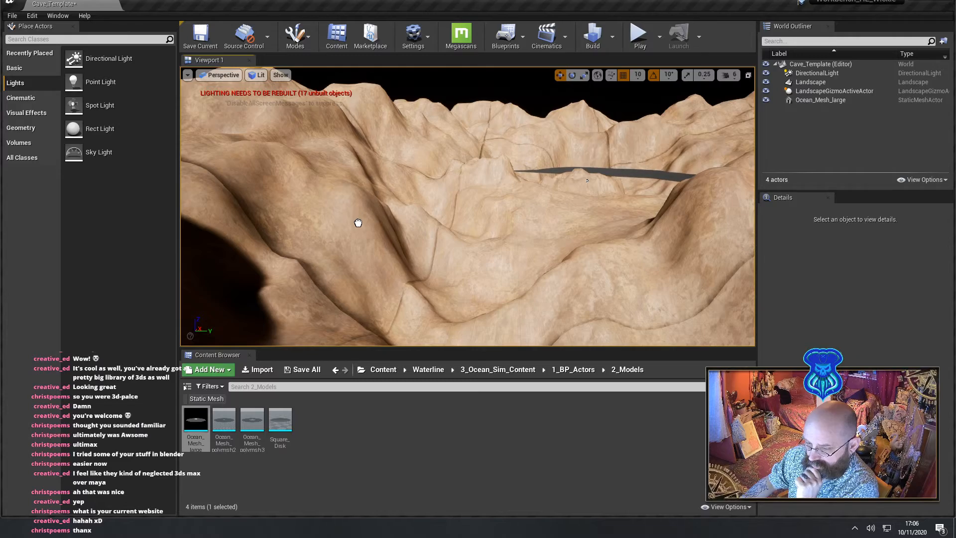
pyautogui.moveTo(358, 222); pyautogui.dragTo(359, 222)
pyautogui.moveTo(453, 242); pyautogui.dragTo(441, 176, button='right')
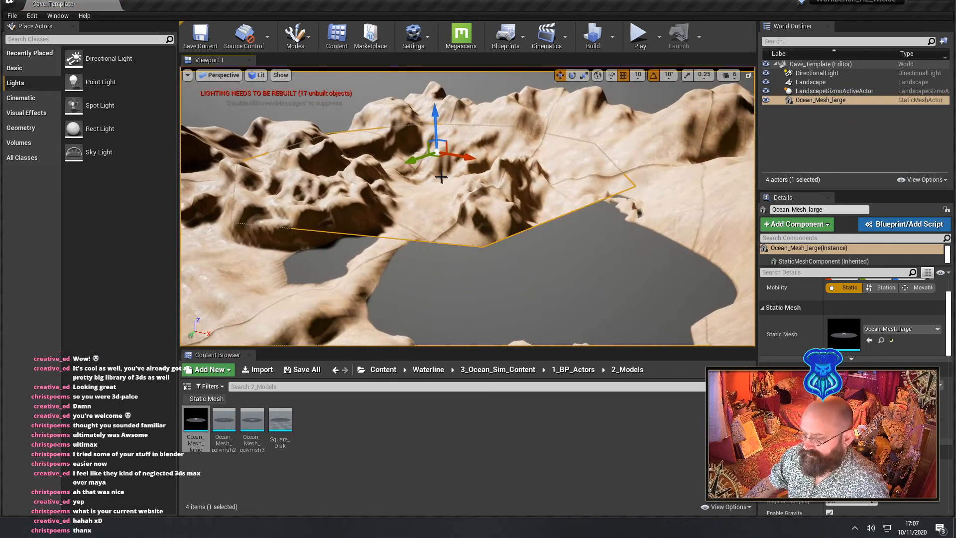
pyautogui.moveTo(437, 129)
pyautogui.mouseDown()
pyautogui.moveTo(437, 89)
pyautogui.moveTo(438, 147)
pyautogui.moveTo(434, 82)
pyautogui.moveTo(435, 167)
pyautogui.moveTo(437, 146)
pyautogui.mouseUp()
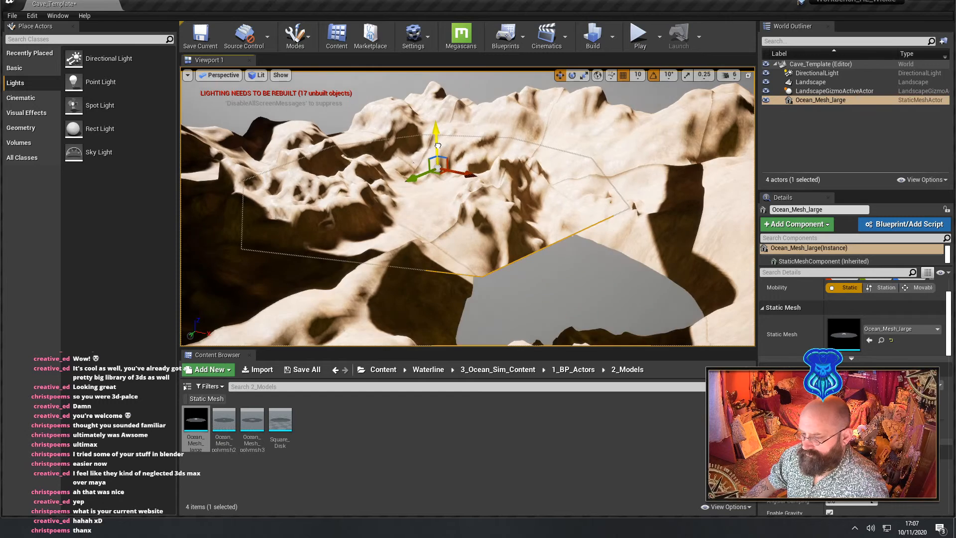
pyautogui.press('Delete')
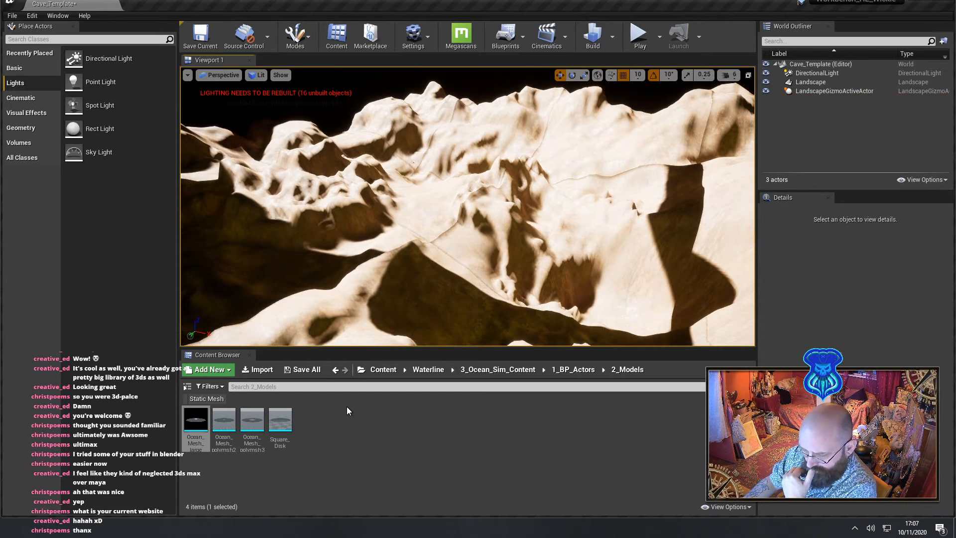
pyautogui.moveTo(280, 422); pyautogui.dragTo(343, 234)
pyautogui.press('Delete')
# Place the 5_FFT_Ocean_Sim actor from 3_Ocean_Sim_Content in the landscape and shift it horizontally within the flooded basin
pyautogui.hotkey('alt', 'Left')
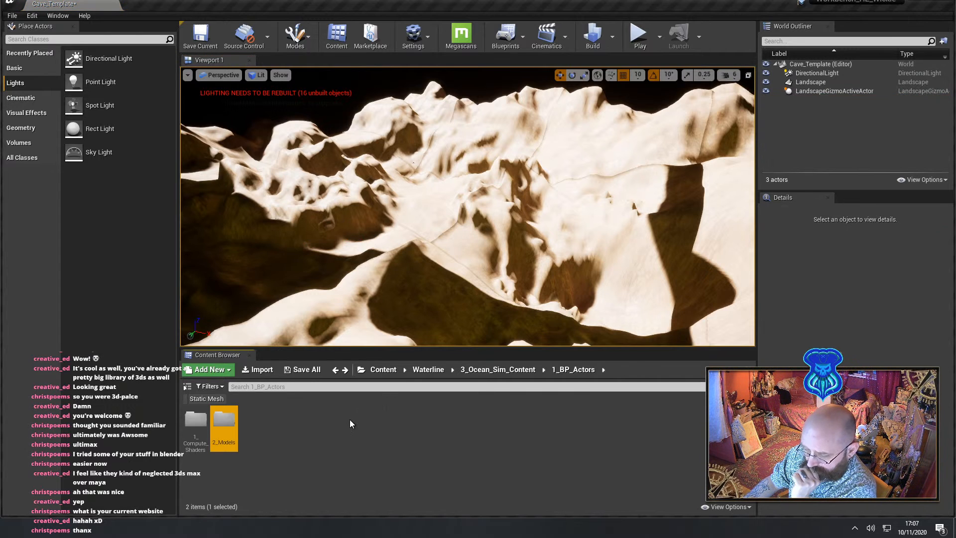
pyautogui.hotkey('alt', 'Left')
pyautogui.moveTo(336, 421); pyautogui.dragTo(425, 239)
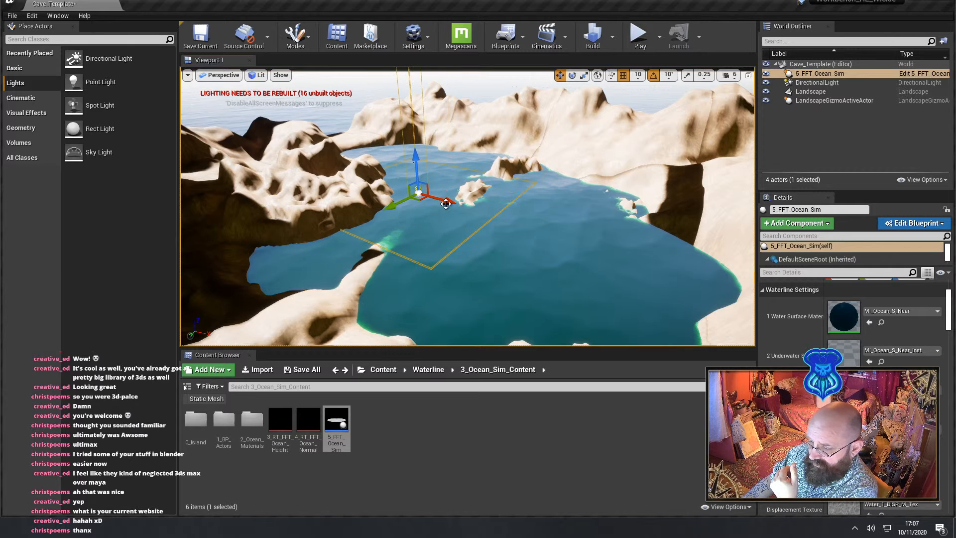
pyautogui.moveTo(446, 200); pyautogui.dragTo(474, 235)
pyautogui.scroll(-3, 854, 319)
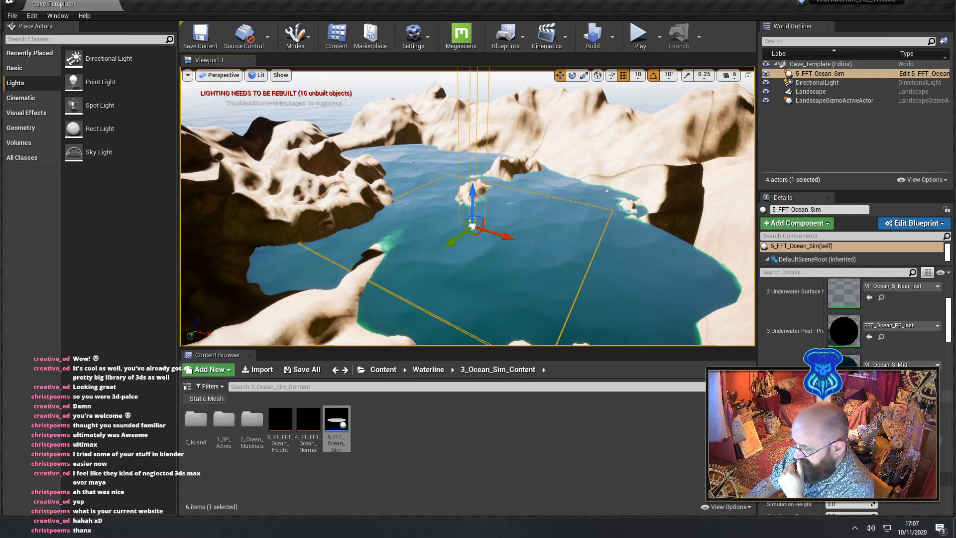
pyautogui.scroll(-1, 854, 318)
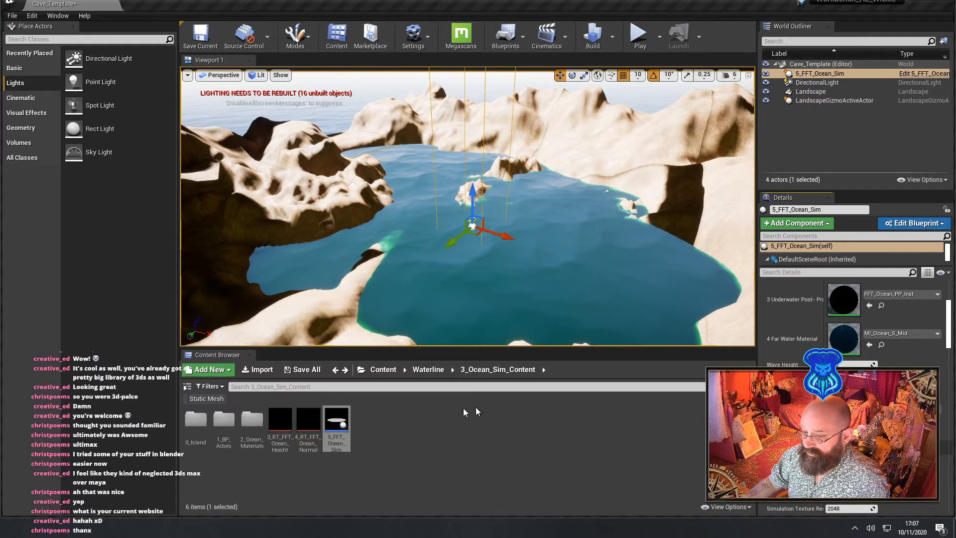
pyautogui.moveTo(501, 233); pyautogui.dragTo(462, 227)
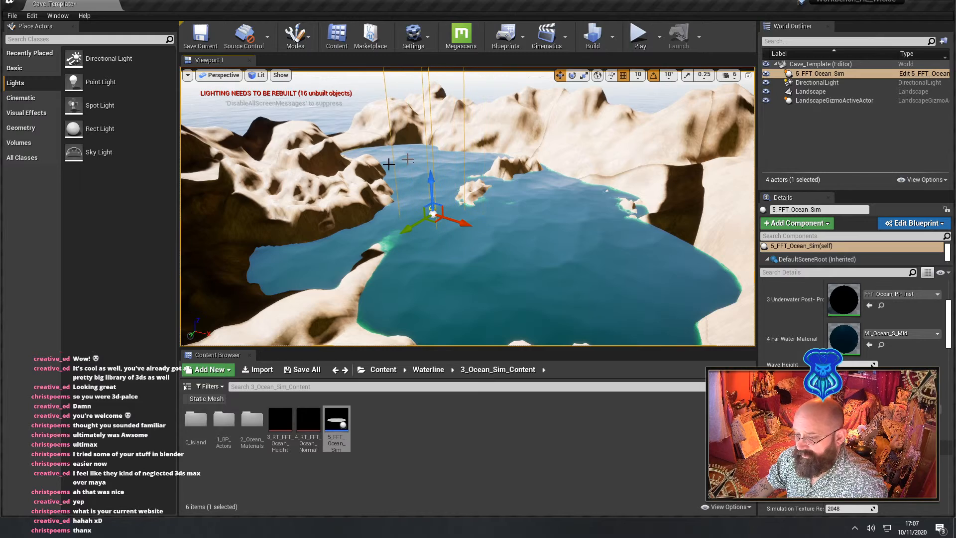
# Place a Sphere Reflection Capture above the lake and add copies around the water until there are five
pyautogui.moveTo(455, 189); pyautogui.dragTo(563, 197, button='right')
pyautogui.press('w')
pyautogui.moveTo(425, 191); pyautogui.dragTo(461, 124, button='right')
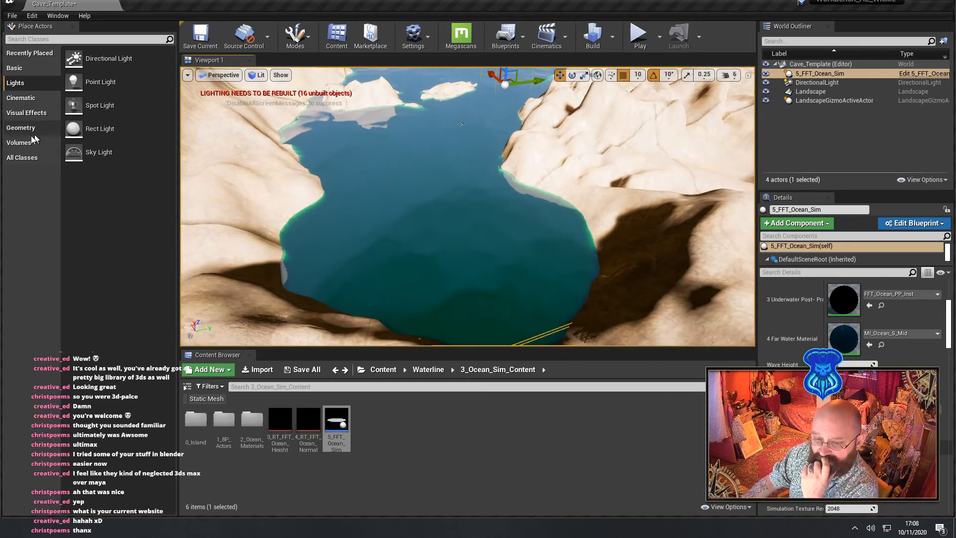
pyautogui.click(27, 113)
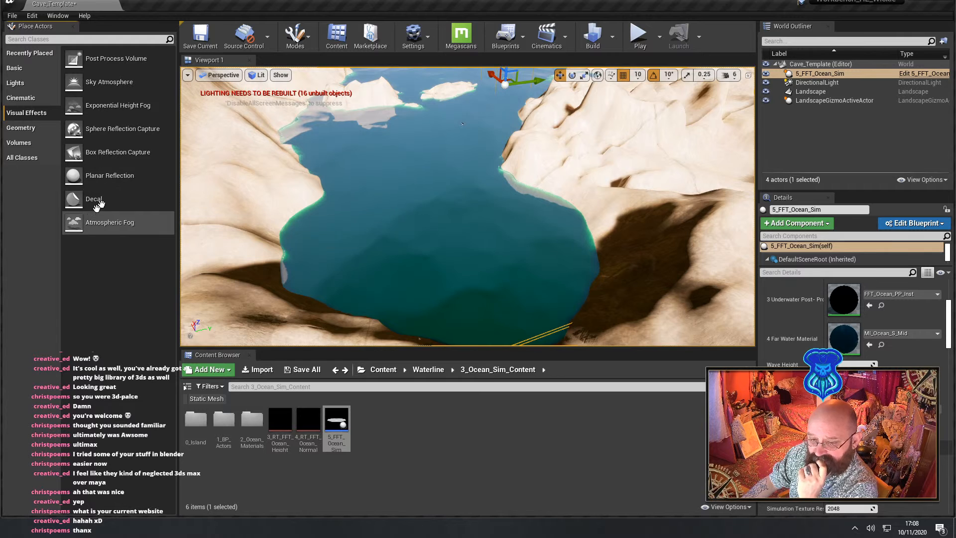
pyautogui.moveTo(110, 129); pyautogui.dragTo(375, 103)
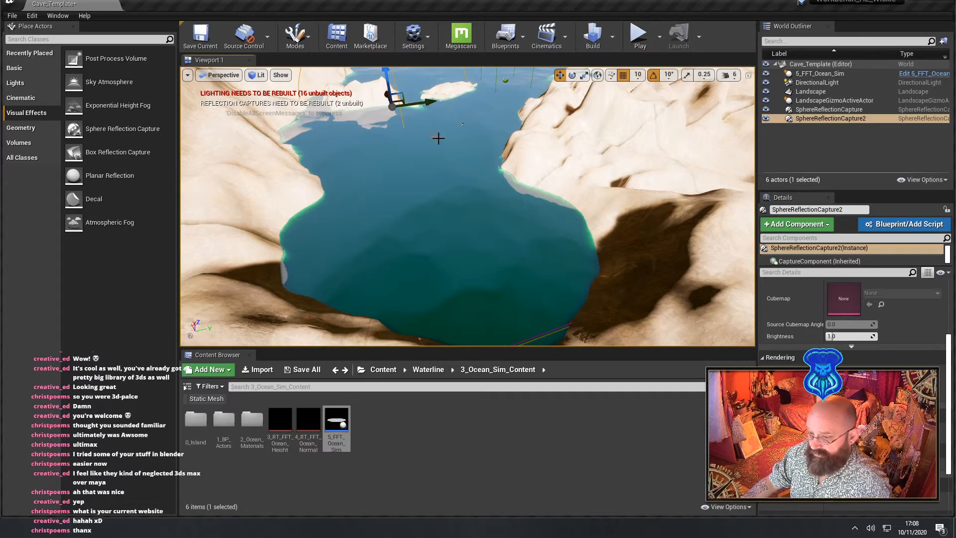
pyautogui.moveTo(438, 138); pyautogui.dragTo(454, 159, button='right')
pyautogui.keyDown('alt'); pyautogui.moveTo(399, 194); pyautogui.dragTo(516, 248); pyautogui.keyUp('alt')
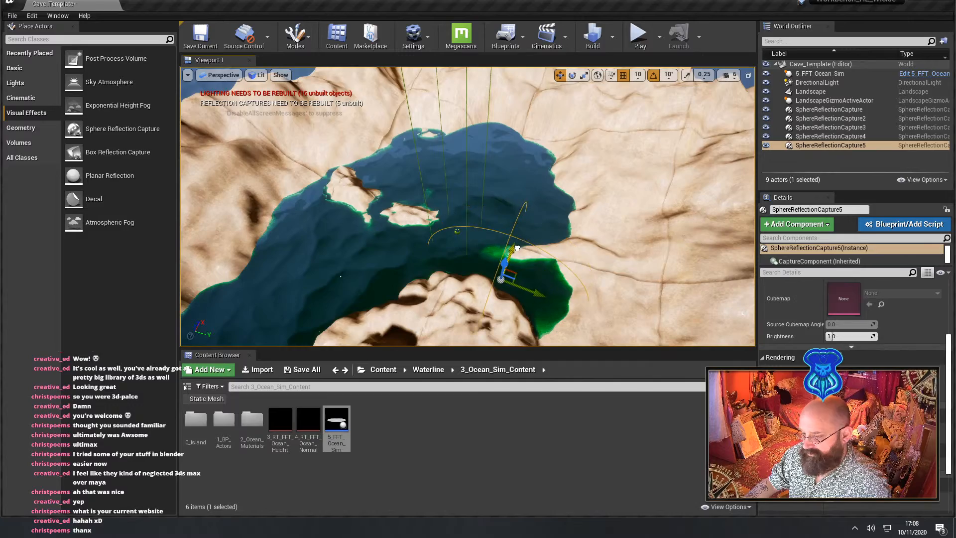
pyautogui.moveTo(517, 248); pyautogui.dragTo(486, 211, button='right')
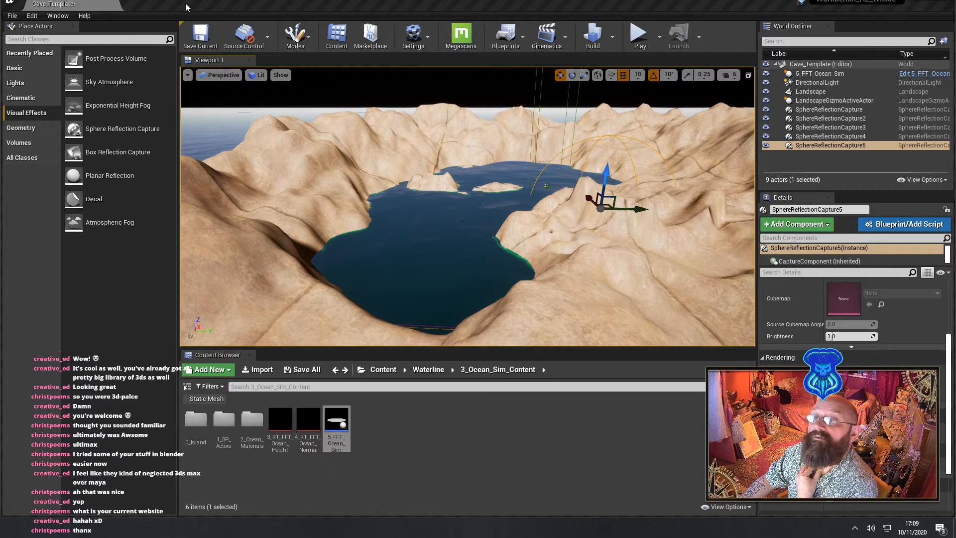
# Play the level from the shore beside the lake, walk into the water to inspect it underwater, and end the session
pyautogui.moveTo(446, 273); pyautogui.dragTo(375, 327, button='right')
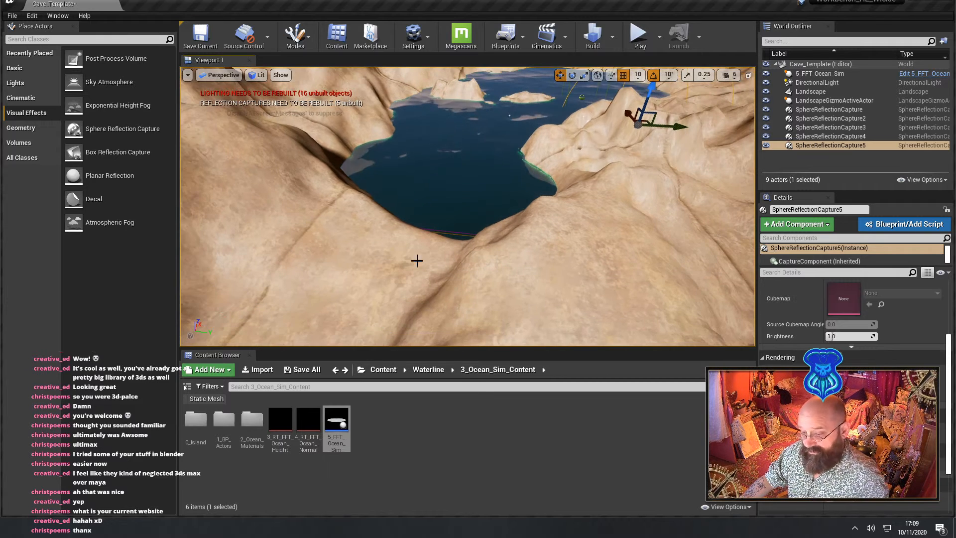
pyautogui.rightClick(388, 250)
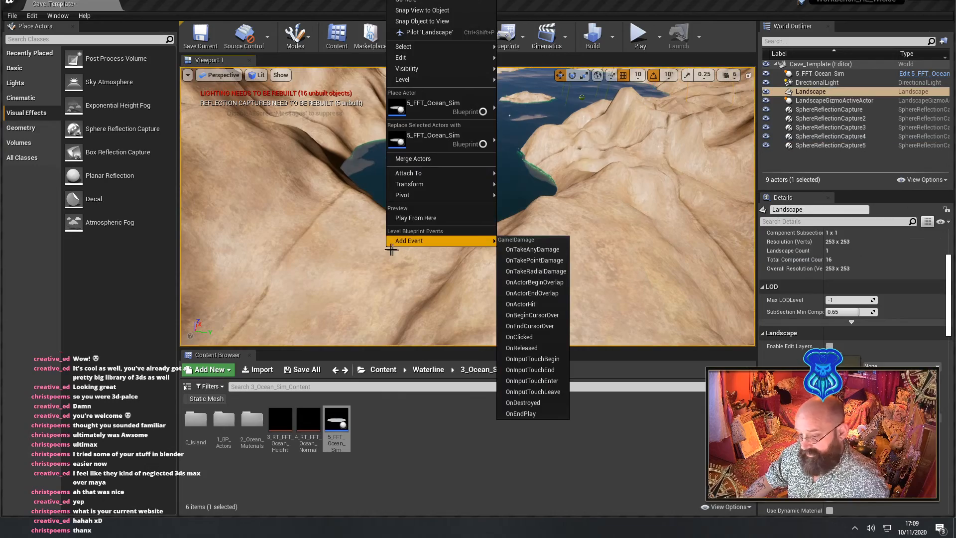
pyautogui.click(407, 220)
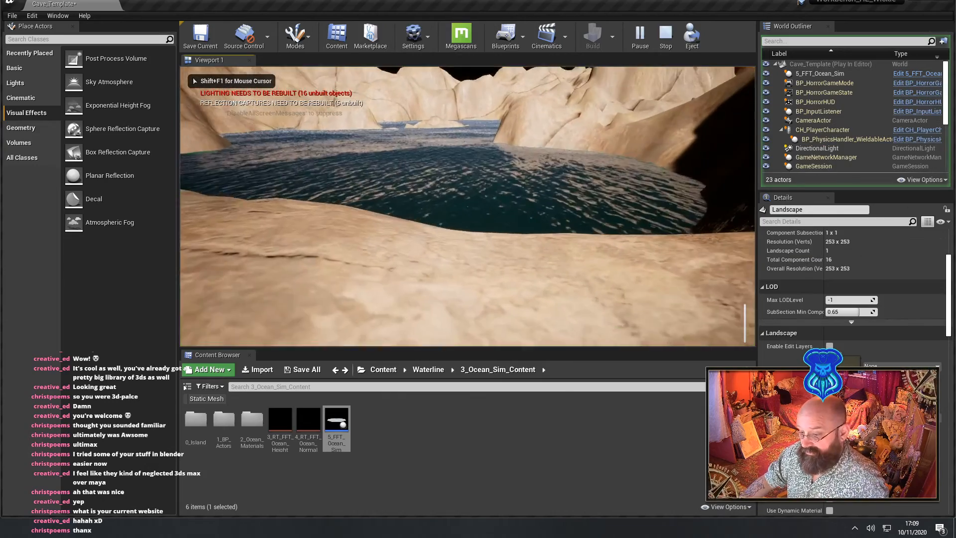
pyautogui.press('w')
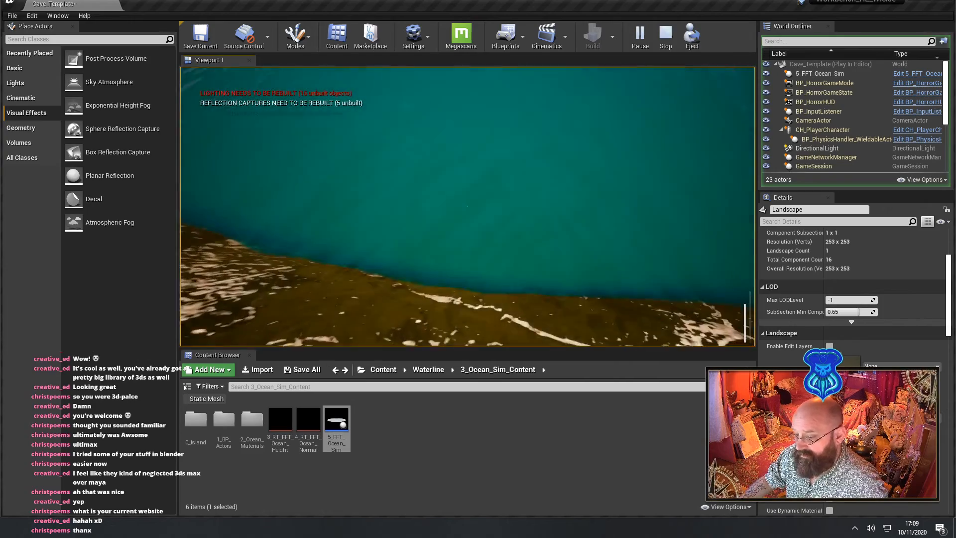
pyautogui.press('w')
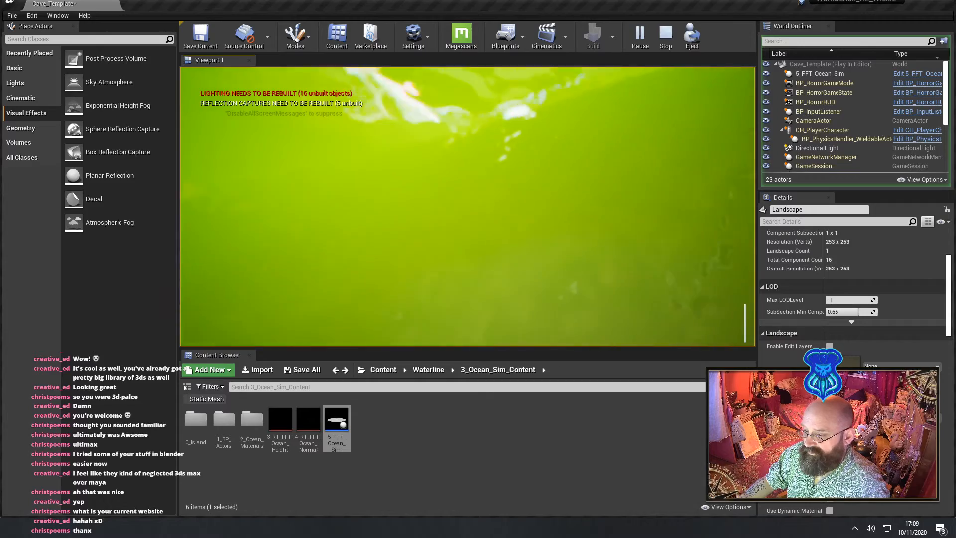
pyautogui.press('Escape')
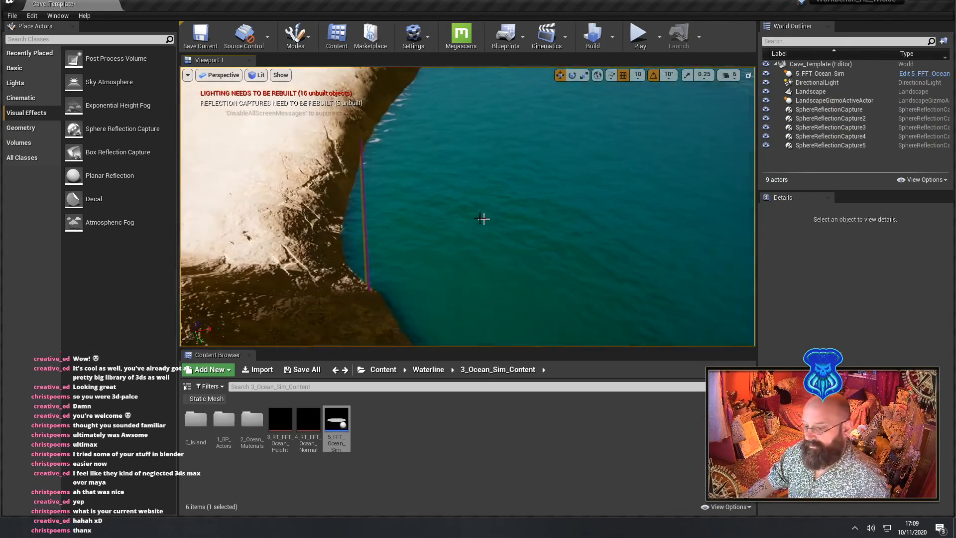
# Select the ocean simulation actor to inspect the water around the whole landscape, and save the level
pyautogui.click(358, 209)
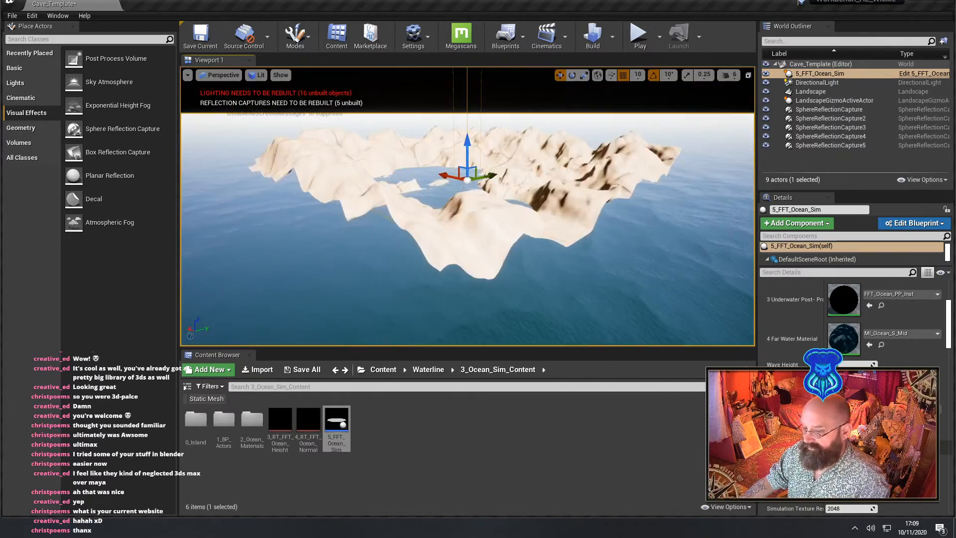
pyautogui.moveTo(468, 206); pyautogui.dragTo(244, 150, button='right')
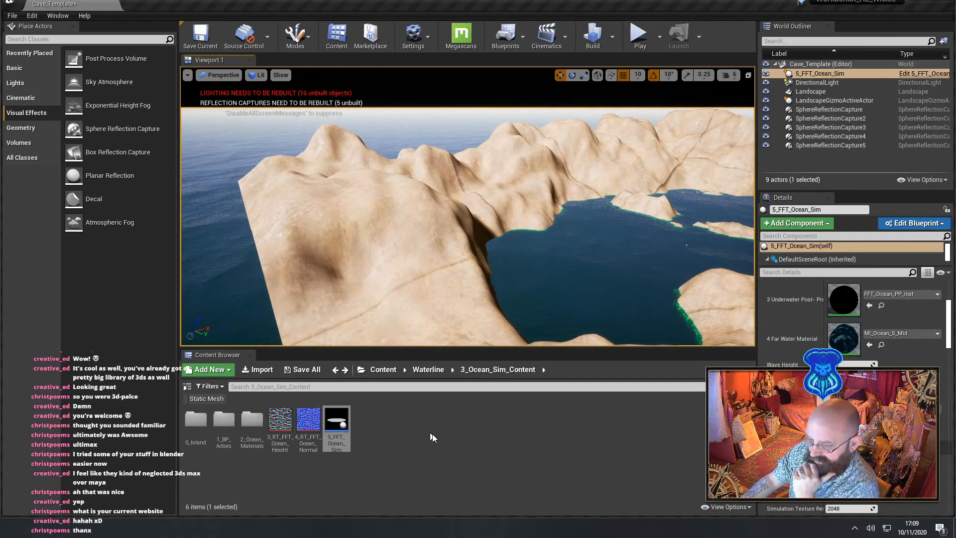
pyautogui.click(431, 370)
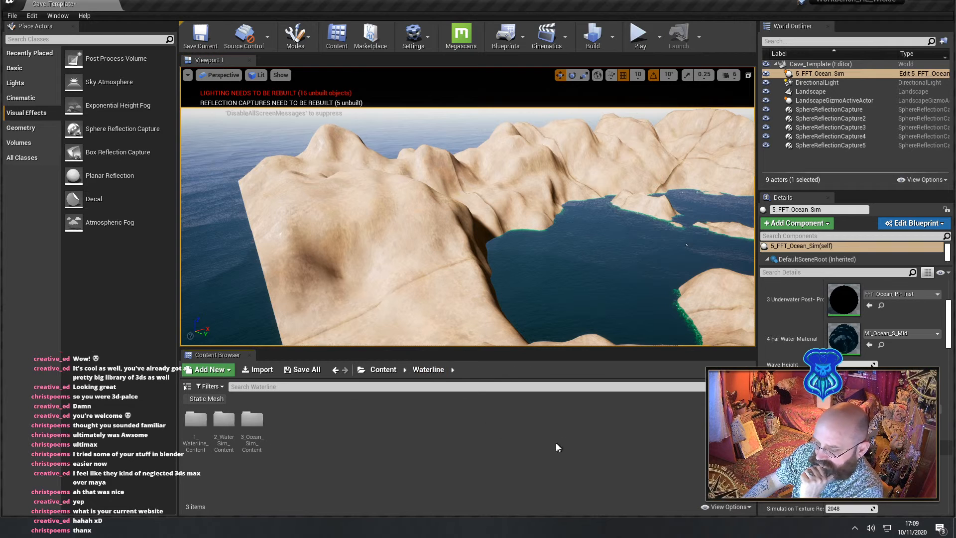
pyautogui.click(383, 369)
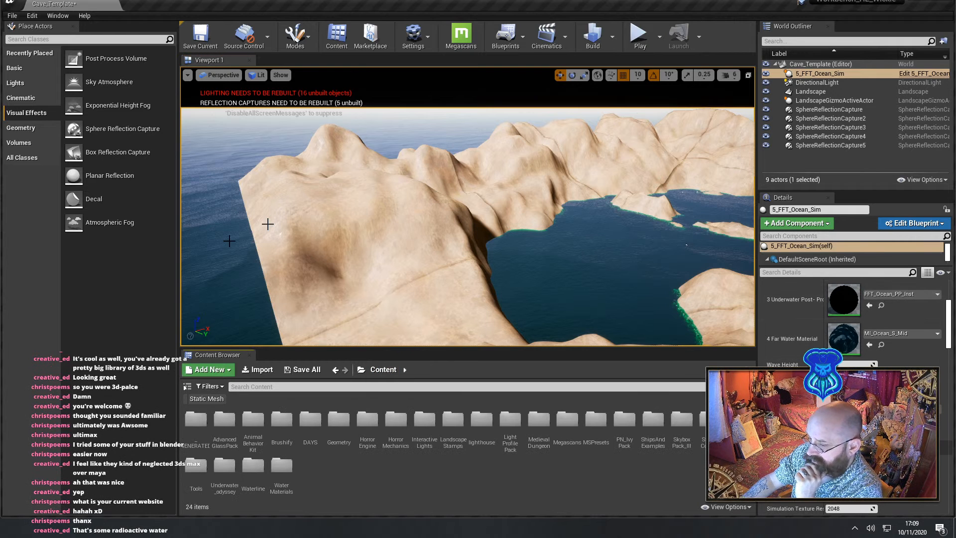
pyautogui.hotkey('ctrl', 's')
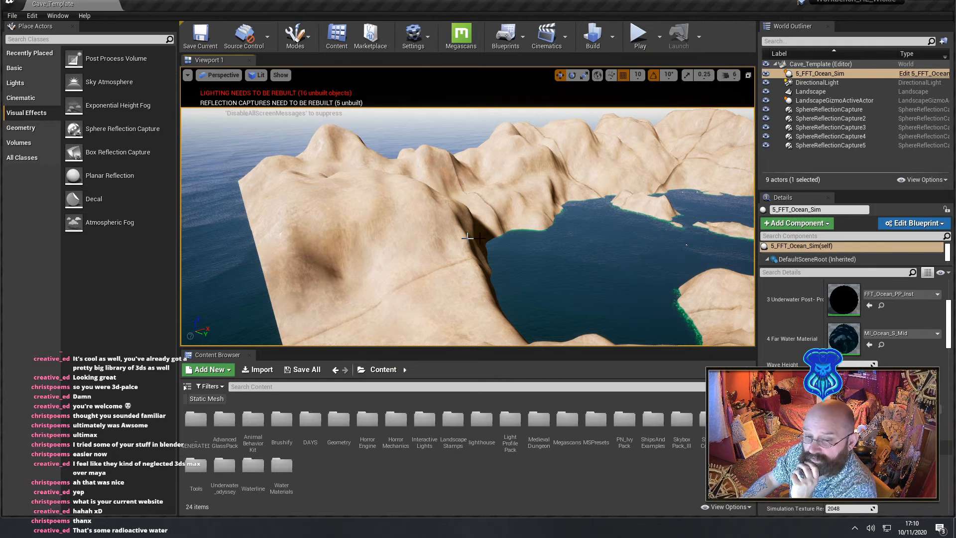
# Filter the Megascans folder to static meshes and place the siEoZ_LOD0 mesh on the landscape ridge facing the sea
pyautogui.moveTo(247, 249); pyautogui.dragTo(269, 239, button='right')
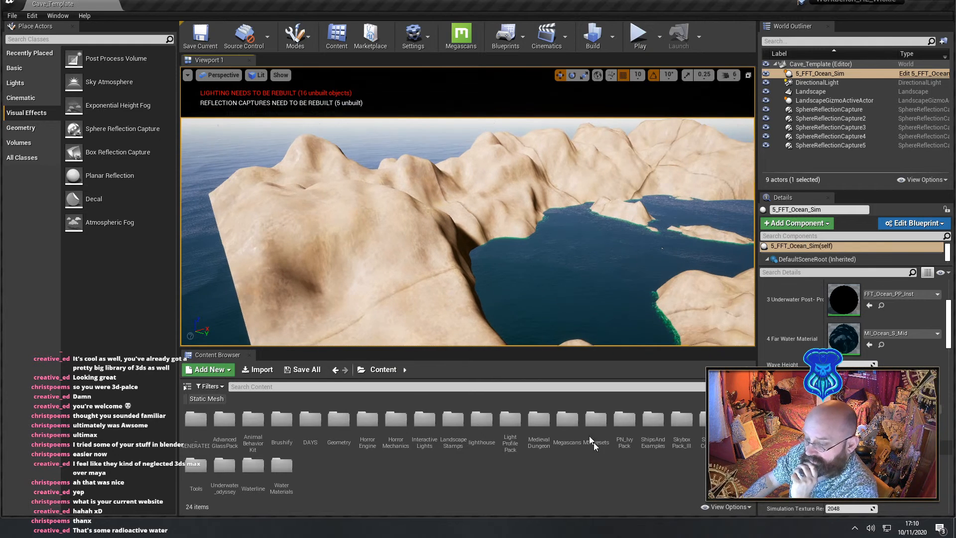
pyautogui.doubleClick(568, 423)
pyautogui.click(215, 400)
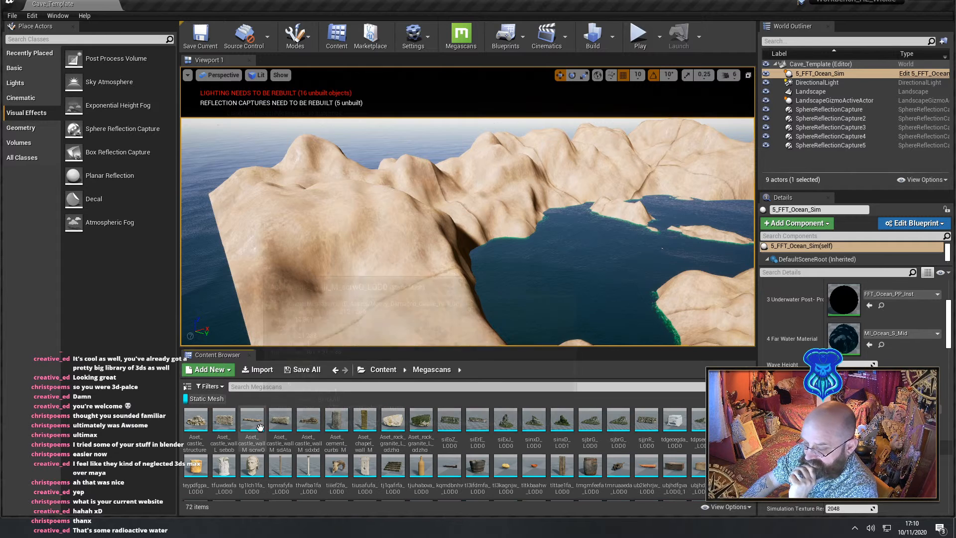
pyautogui.moveTo(619, 292); pyautogui.dragTo(669, 304, button='right')
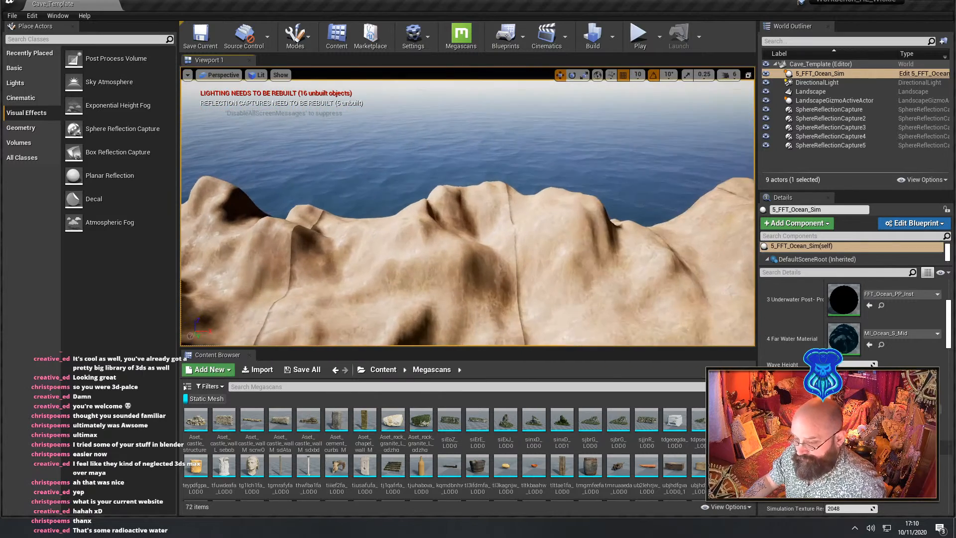
pyautogui.moveTo(449, 421); pyautogui.dragTo(383, 235)
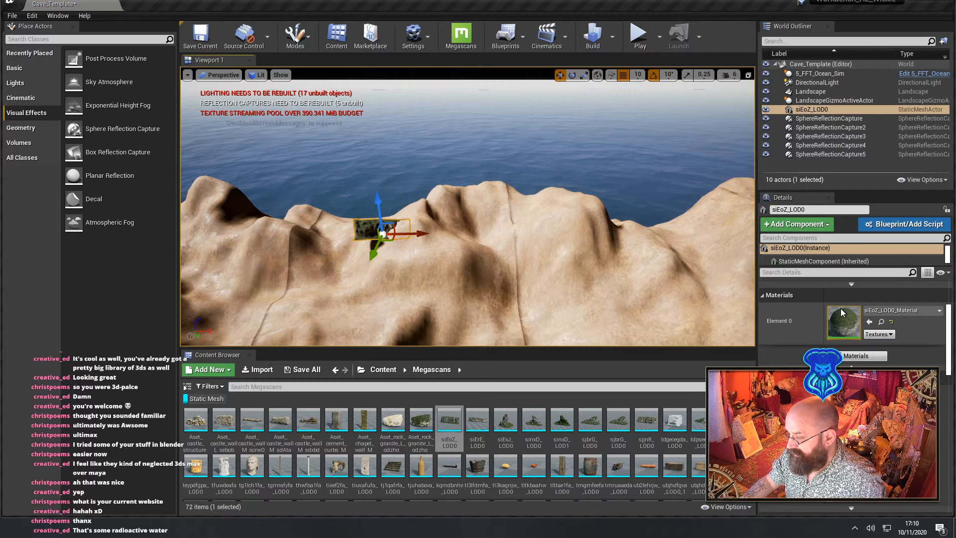
pyautogui.scroll(5, 842, 313)
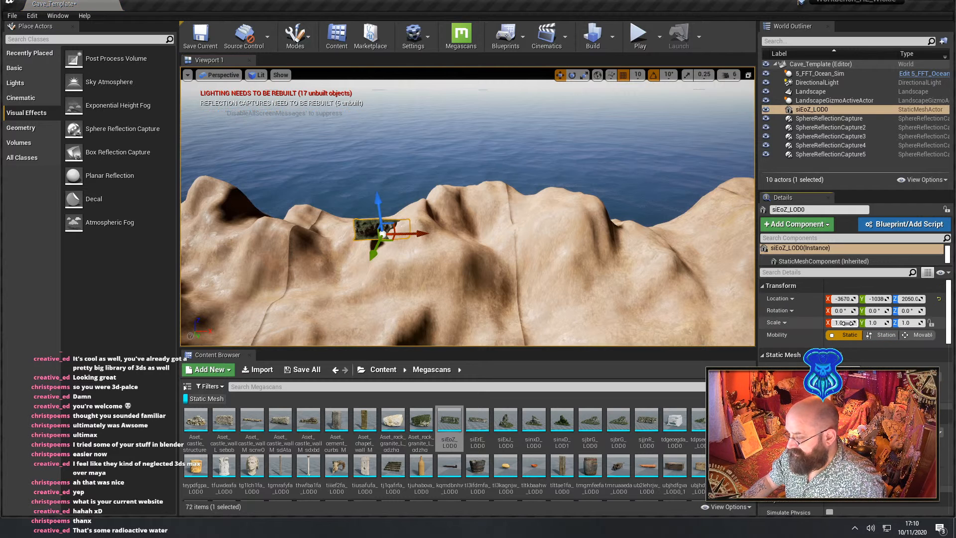
# Scale the siEoZ_LOD0 cliff mesh to 10 on the X, Y and Z axes
pyautogui.click(847, 323)
pyautogui.write('10')
pyautogui.press('Tab')
pyautogui.write('10')
pyautogui.press('Tab')
pyautogui.write('10')
pyautogui.press('Tab')
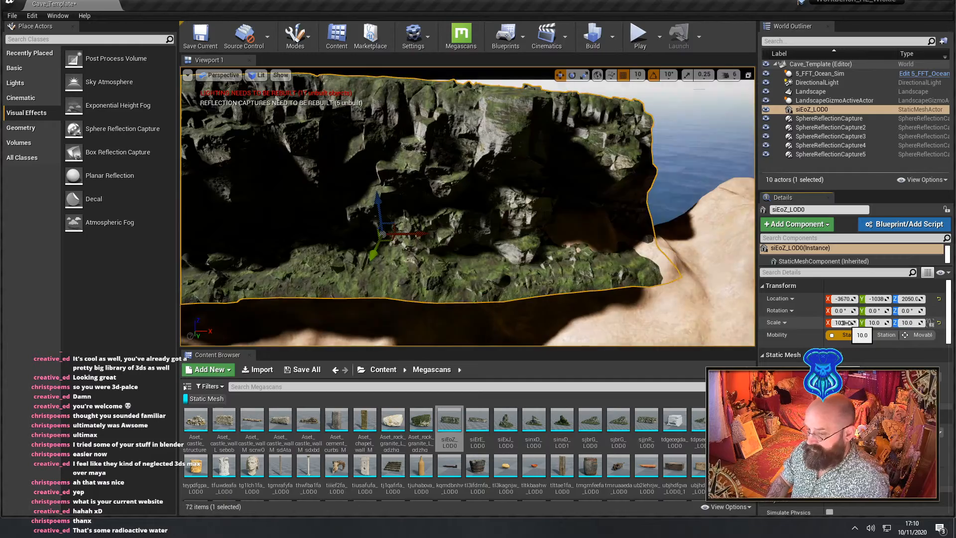
# Lower the enlarged cliff mesh into the ridge and shift it along the shore to X -4700 and Z 300
pyautogui.keyDown('alt'); pyautogui.moveTo(528, 215); pyautogui.dragTo(398, 243); pyautogui.keyUp('alt')
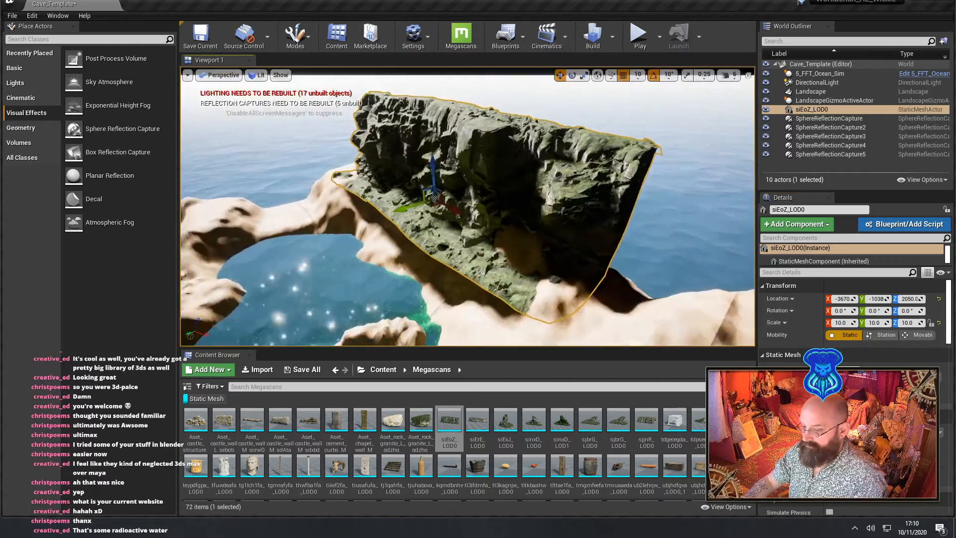
pyautogui.keyDown('alt'); pyautogui.moveTo(399, 160); pyautogui.dragTo(428, 143); pyautogui.keyUp('alt')
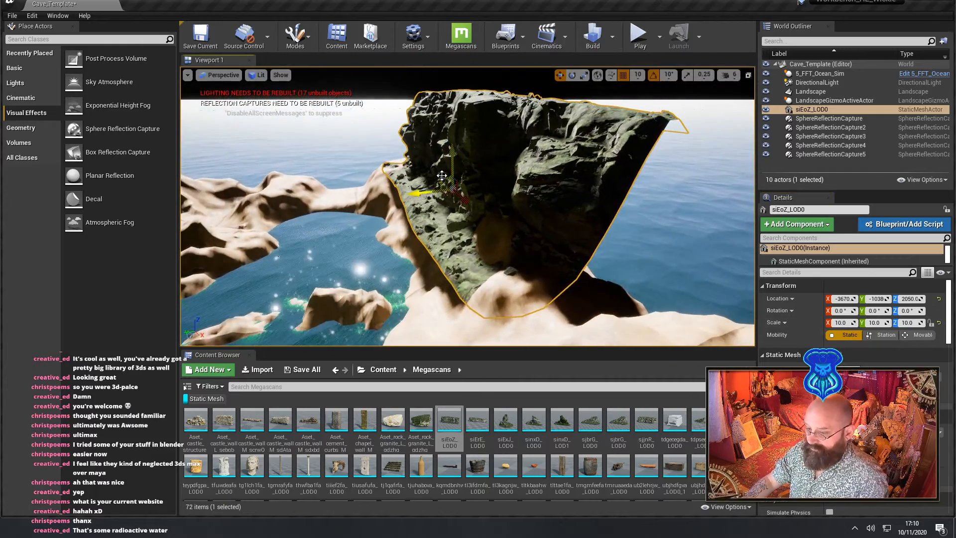
pyautogui.moveTo(471, 182); pyautogui.dragTo(464, 197)
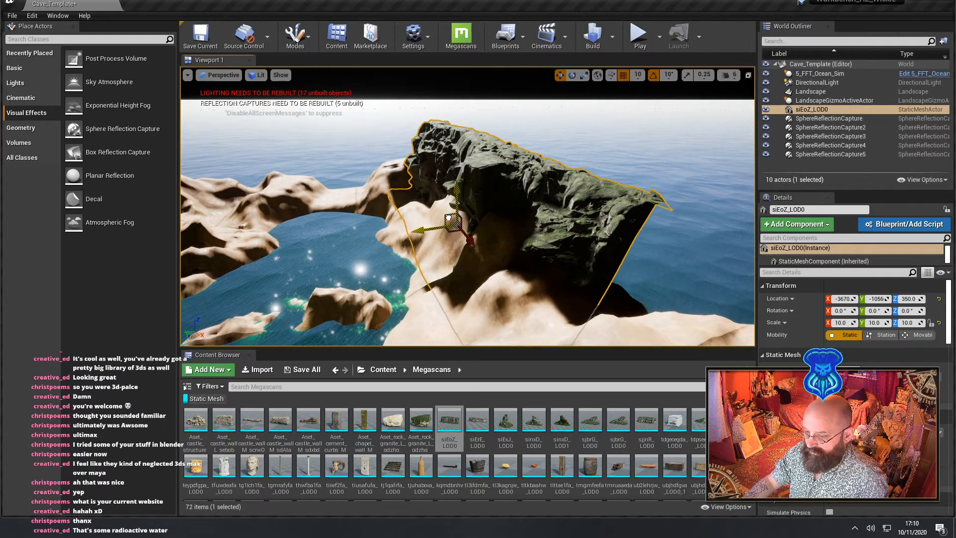
pyautogui.keyDown('alt'); pyautogui.moveTo(447, 218); pyautogui.dragTo(607, 229); pyautogui.keyUp('alt')
pyautogui.moveTo(469, 217); pyautogui.dragTo(519, 239, button='right')
pyautogui.keyDown('shift'); pyautogui.moveTo(468, 215); pyautogui.dragTo(413, 208); pyautogui.keyUp('shift')
pyautogui.moveTo(412, 208); pyautogui.dragTo(428, 236, button='right')
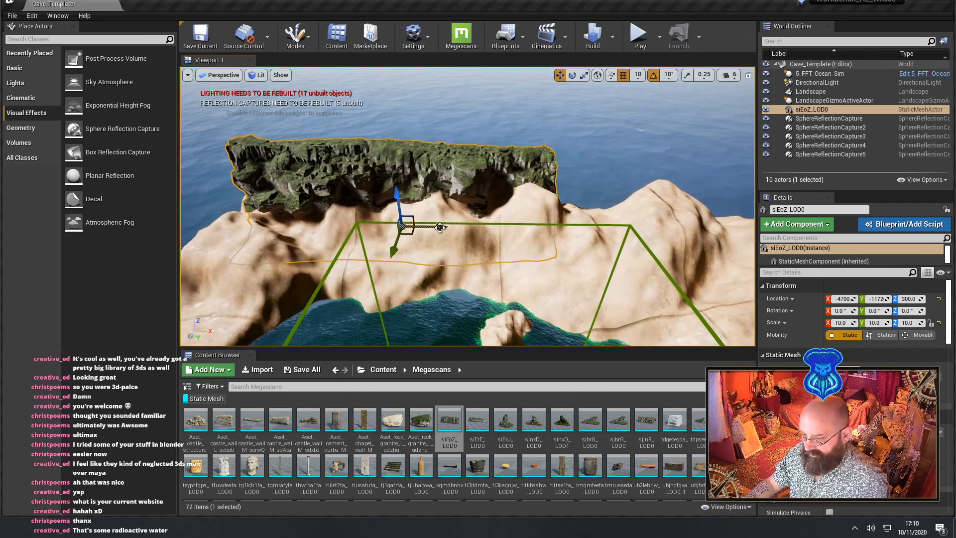
# Duplicate the cliff mesh along the ridge and set the copy end to end with the original at about X 6250
pyautogui.keyDown('alt'); pyautogui.moveTo(440, 227); pyautogui.dragTo(477, 234); pyautogui.keyUp('alt')
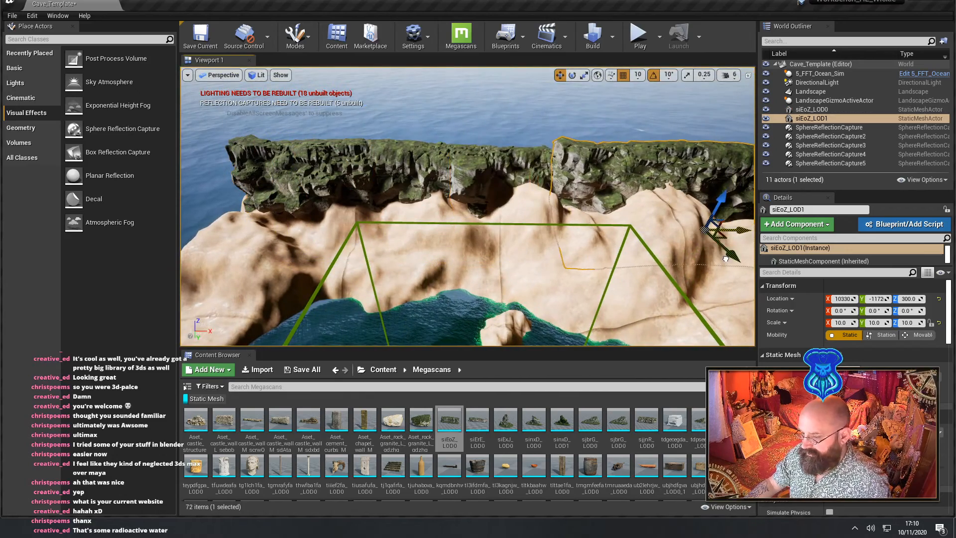
pyautogui.moveTo(675, 280); pyautogui.dragTo(642, 263, button='right')
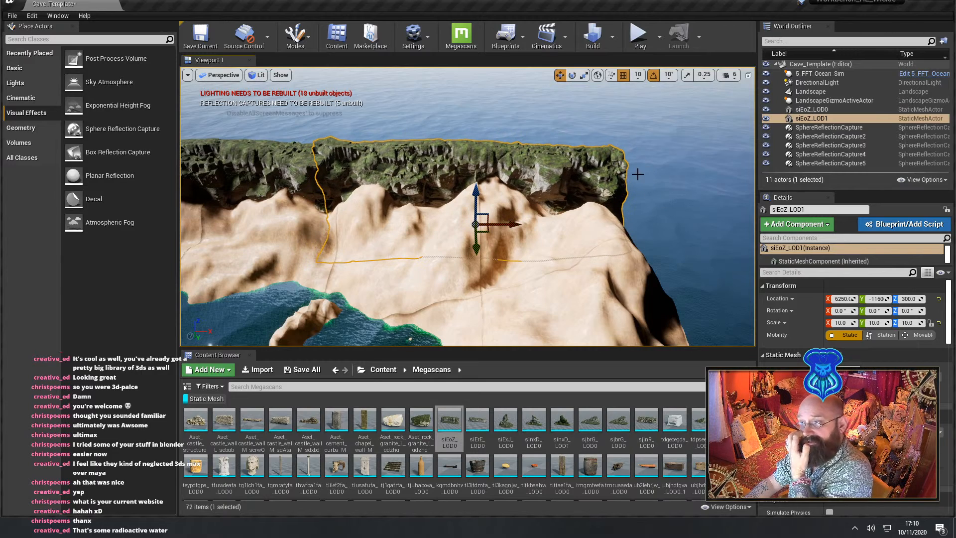
pyautogui.click(576, 118)
pyautogui.moveTo(575, 118); pyautogui.dragTo(563, 135, button='right')
# Select both cliff meshes and duplicate them as a tilted second tier overhanging the first pair
pyautogui.moveTo(448, 223); pyautogui.dragTo(570, 219, button='right')
pyautogui.moveTo(397, 191)
pyautogui.mouseDown(button='right')
pyautogui.moveTo(376, 187)
pyautogui.moveTo(415, 187)
pyautogui.mouseUp(button='right')
pyautogui.click(397, 191)
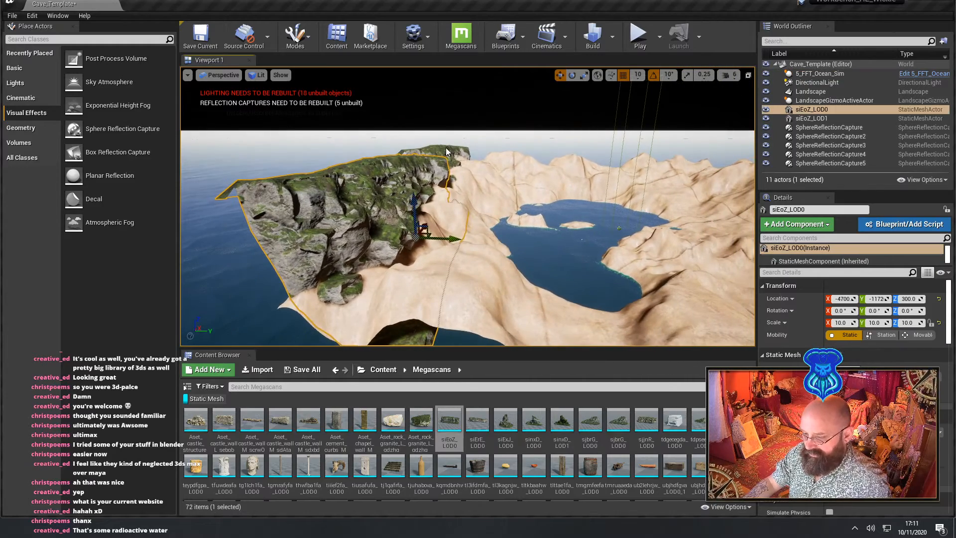
pyautogui.keyDown('ctrl'); pyautogui.click(445, 148); pyautogui.keyUp('ctrl')
pyautogui.press('e')
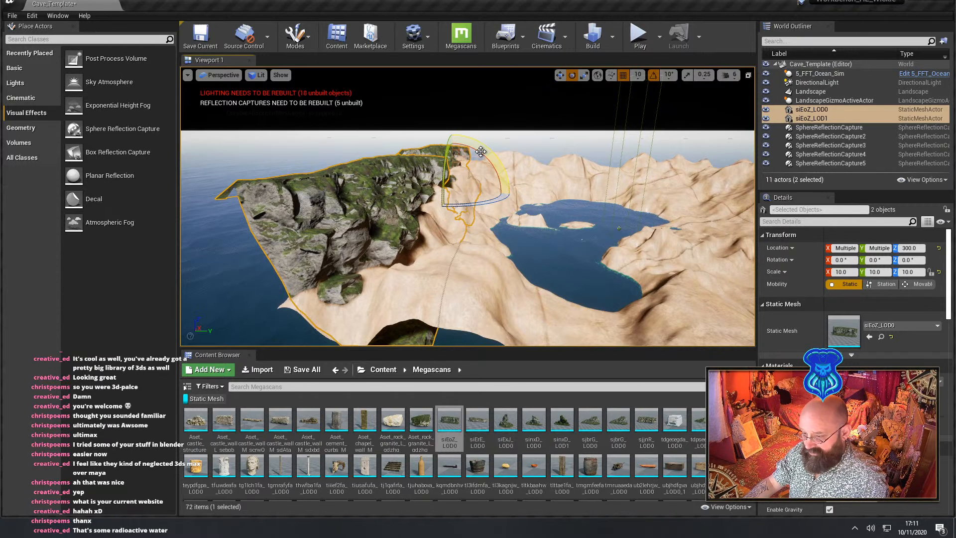
pyautogui.keyDown('alt'); pyautogui.moveTo(482, 152); pyautogui.dragTo(447, 141); pyautogui.keyUp('alt')
pyautogui.press('w')
pyautogui.click(552, 148)
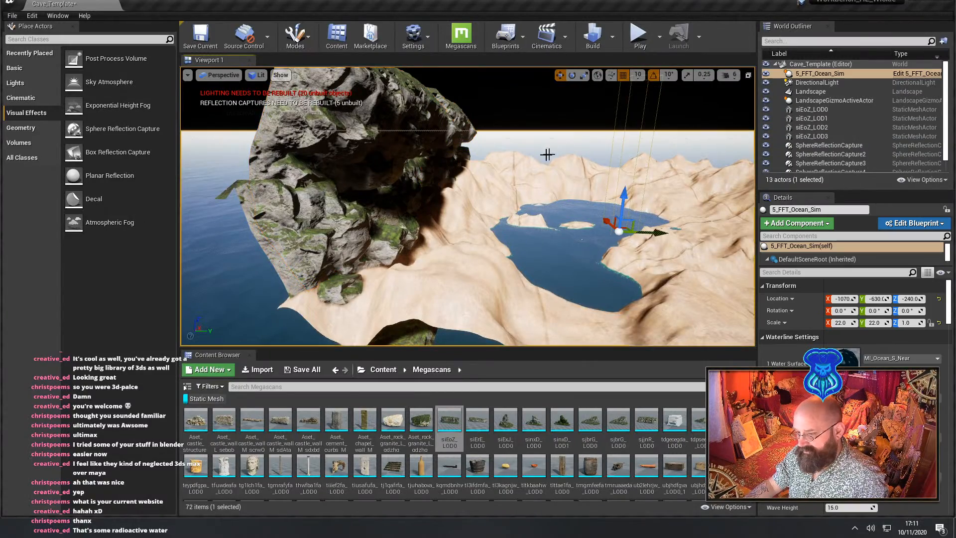
# Duplicate the stacked pair siEoZ_LOD1 and siEoZ_LOD3 with a turn, and move the copies to continue the wall around the lake
pyautogui.keyDown('alt'); pyautogui.moveTo(547, 154); pyautogui.dragTo(423, 121); pyautogui.keyUp('alt')
pyautogui.moveTo(468, 207); pyautogui.dragTo(533, 156, button='right')
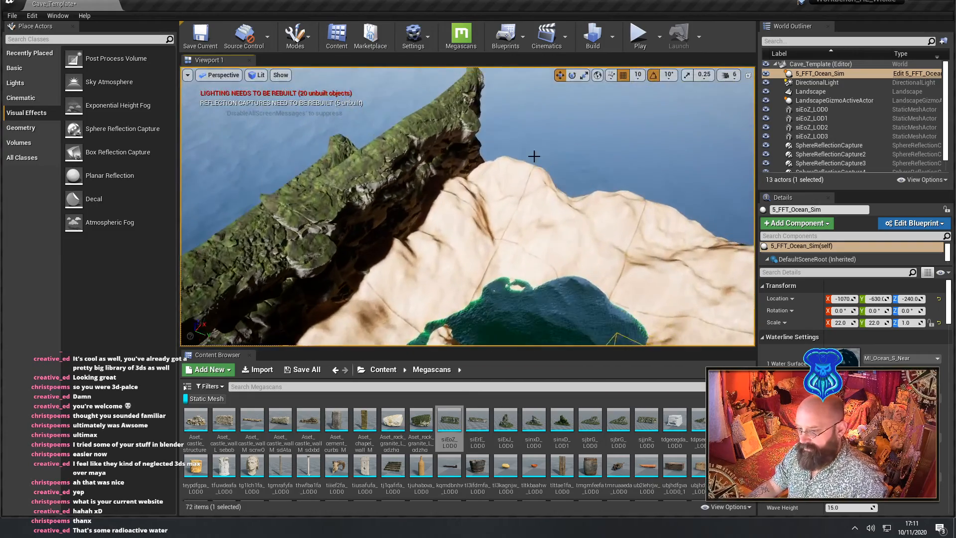
pyautogui.click(443, 176)
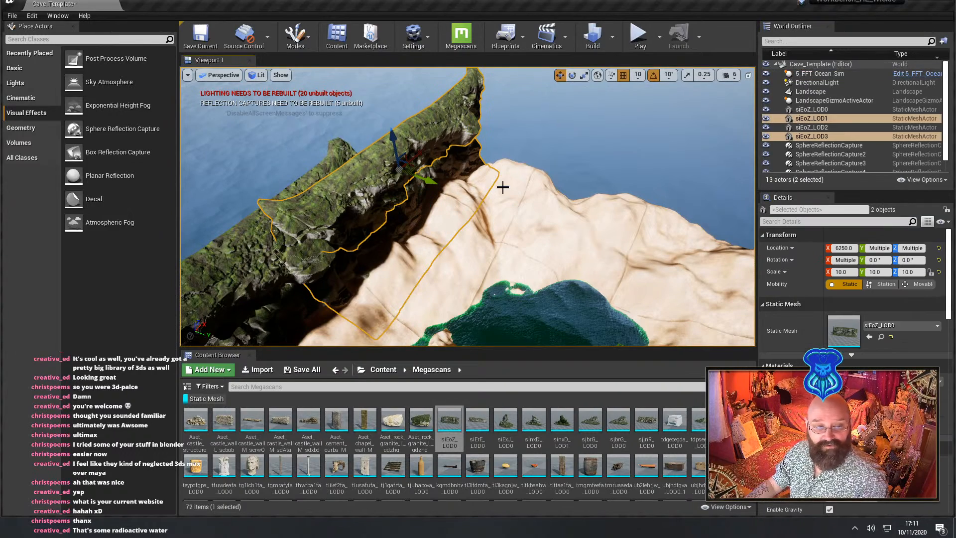
pyautogui.keyDown('ctrl'); pyautogui.click(463, 139); pyautogui.keyUp('ctrl')
pyautogui.moveTo(463, 139); pyautogui.dragTo(493, 197, button='right')
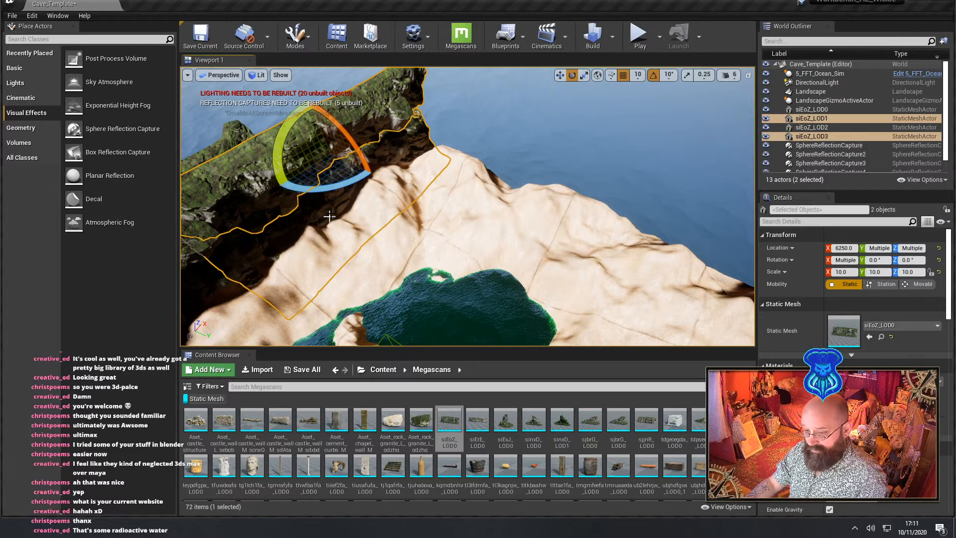
pyautogui.keyDown('alt'); pyautogui.moveTo(339, 185); pyautogui.dragTo(384, 186); pyautogui.keyUp('alt')
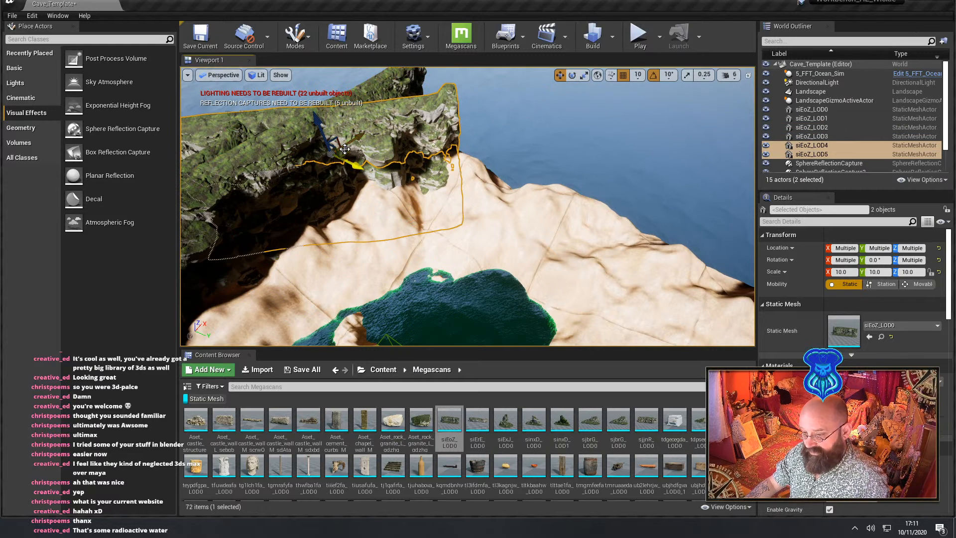
pyautogui.moveTo(345, 148); pyautogui.dragTo(410, 163)
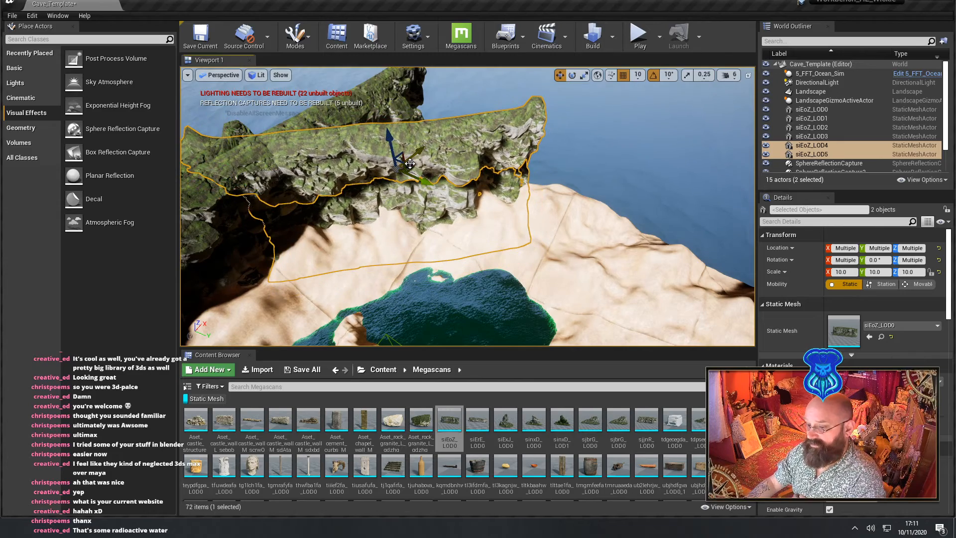
pyautogui.moveTo(410, 164); pyautogui.dragTo(448, 182, button='right')
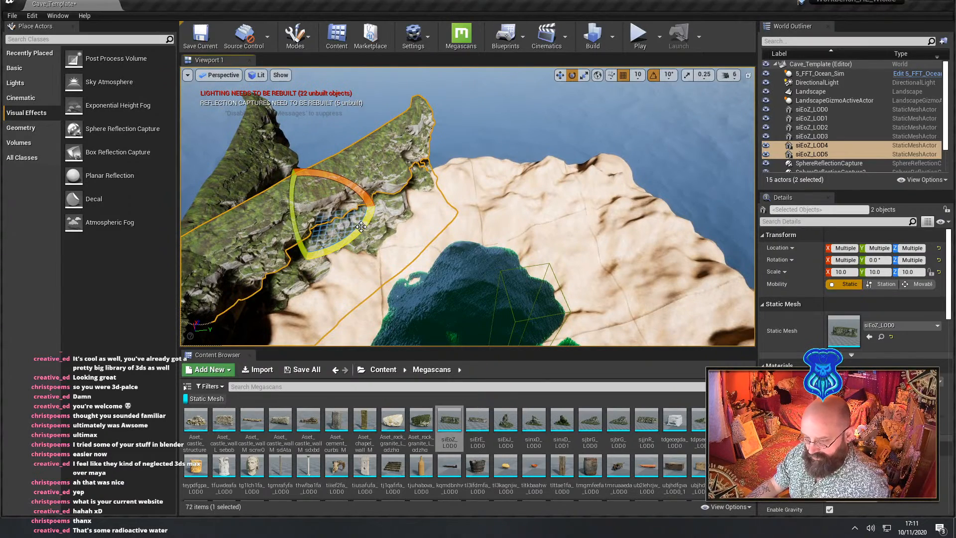
# Make another rotated copy of the stacked cliff pair and position it along the next stretch of landscape rim
pyautogui.keyDown('alt'); pyautogui.moveTo(361, 227); pyautogui.dragTo(344, 243); pyautogui.keyUp('alt')
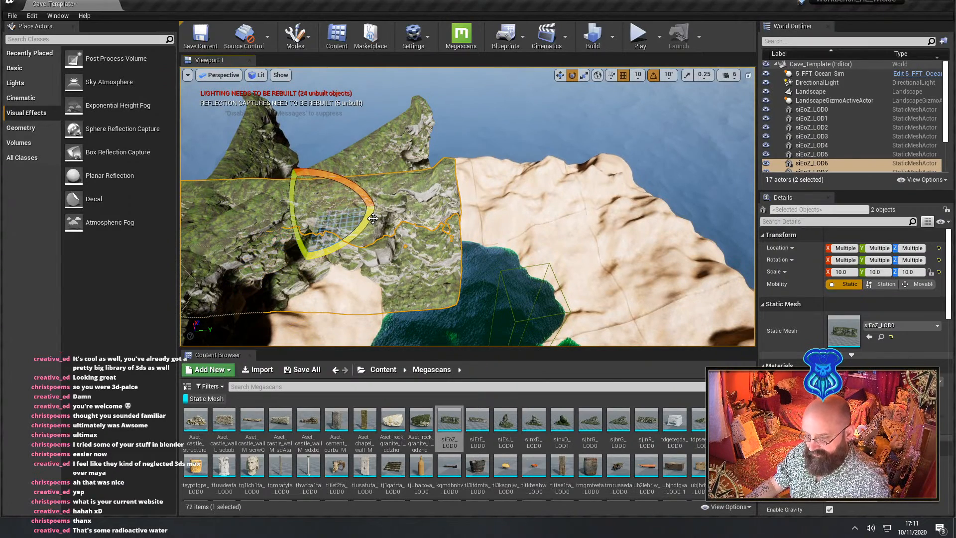
pyautogui.moveTo(351, 206); pyautogui.dragTo(522, 187)
pyautogui.moveTo(522, 188)
pyautogui.mouseDown(button='right')
pyautogui.moveTo(593, 187)
pyautogui.moveTo(516, 193)
pyautogui.mouseUp(button='right')
pyautogui.moveTo(434, 210); pyautogui.dragTo(376, 176)
pyautogui.moveTo(375, 177); pyautogui.dragTo(424, 207, button='right')
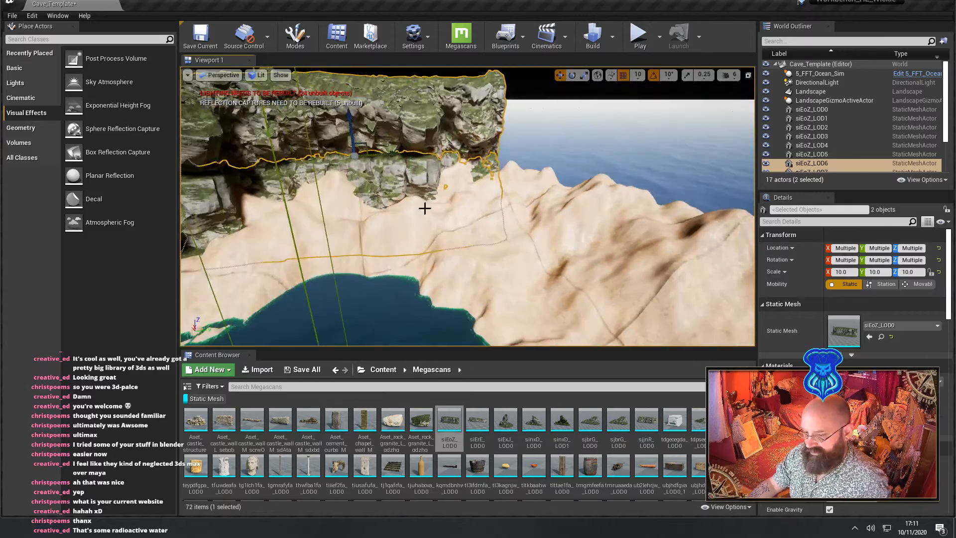
pyautogui.moveTo(381, 152); pyautogui.dragTo(407, 149)
pyautogui.moveTo(407, 149); pyautogui.dragTo(416, 185, button='right')
# Duplicate and rotate the newest cliff pair again, and shift the copies outward so they follow the landscape's outer edge
pyautogui.press('e')
pyautogui.keyDown('alt'); pyautogui.moveTo(328, 249); pyautogui.dragTo(309, 229); pyautogui.keyUp('alt')
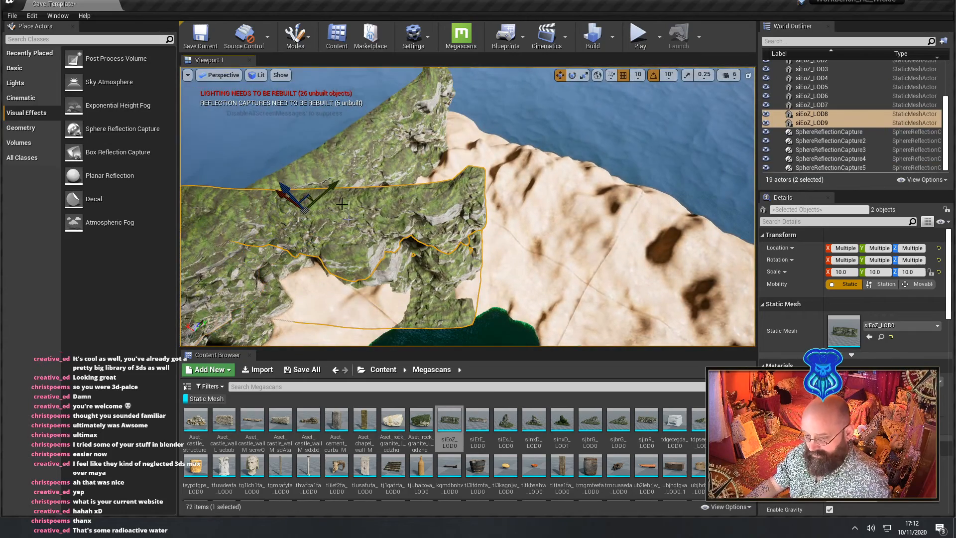
pyautogui.moveTo(319, 194); pyautogui.dragTo(436, 163)
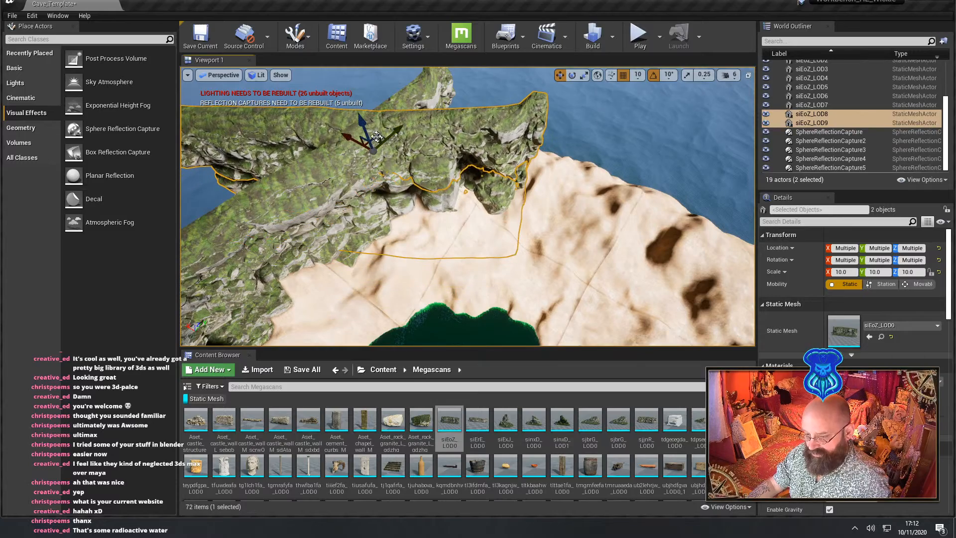
pyautogui.moveTo(354, 138); pyautogui.dragTo(454, 186)
pyautogui.moveTo(454, 187); pyautogui.dragTo(457, 164, button='right')
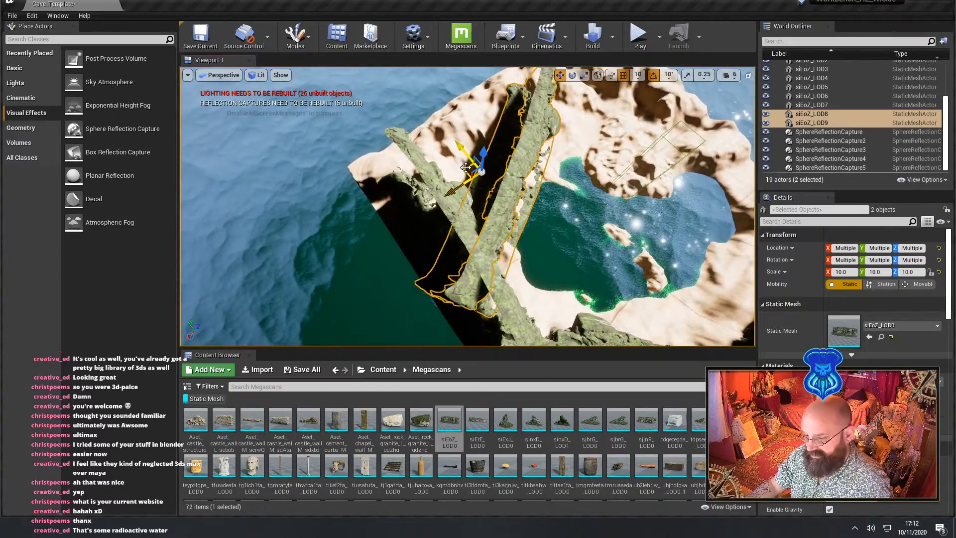
pyautogui.moveTo(465, 168); pyautogui.dragTo(414, 105)
pyautogui.moveTo(480, 165); pyautogui.dragTo(493, 185, button='right')
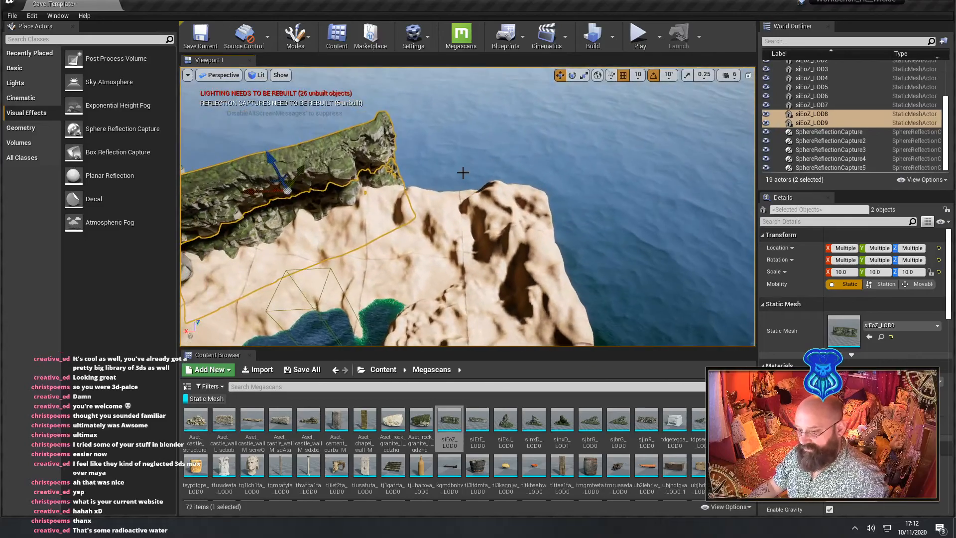
# Extend the cliff wall with a duplicated pair placed across the bare rim toward the landscape's far corner
pyautogui.keyDown('alt'); pyautogui.moveTo(325, 203); pyautogui.dragTo(331, 223); pyautogui.keyUp('alt')
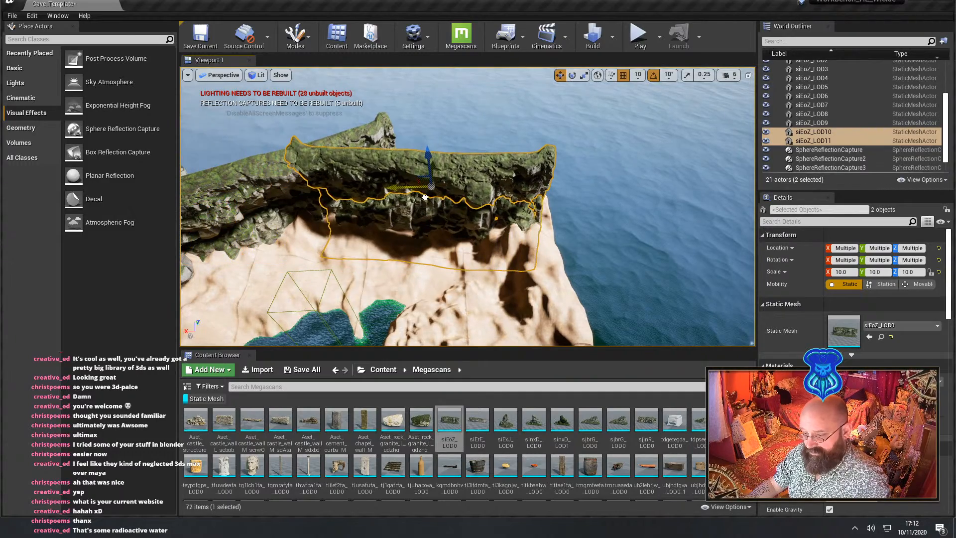
pyautogui.moveTo(433, 196); pyautogui.dragTo(417, 196)
pyautogui.moveTo(417, 196); pyautogui.dragTo(417, 142, button='right')
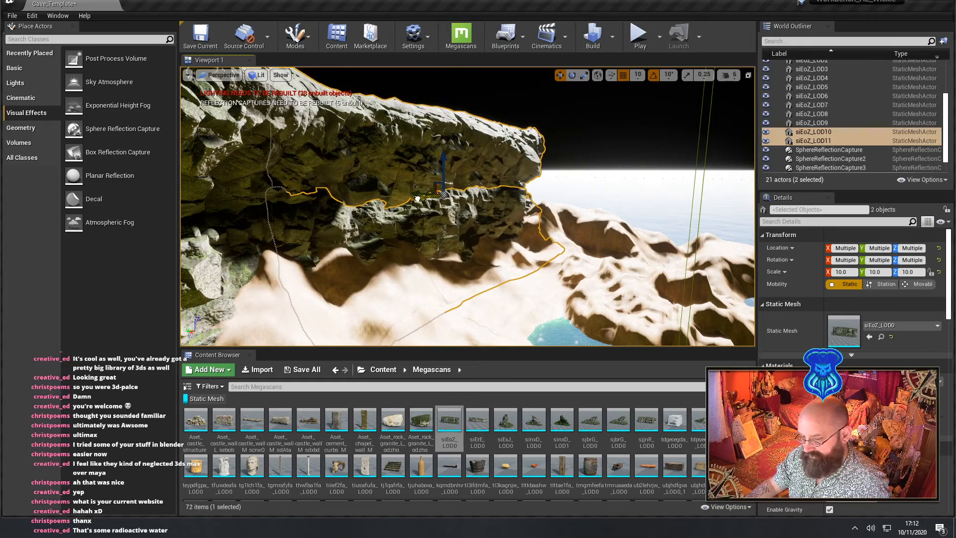
pyautogui.moveTo(547, 215)
pyautogui.mouseDown(button='right')
pyautogui.moveTo(520, 222)
pyautogui.moveTo(537, 244)
pyautogui.moveTo(528, 281)
pyautogui.moveTo(543, 238)
pyautogui.moveTo(518, 259)
pyautogui.moveTo(547, 215)
pyautogui.mouseUp(button='right')
# Add two more rotated copies of the stacked cliff pair and position them to close the wall around the lake
pyautogui.press('e')
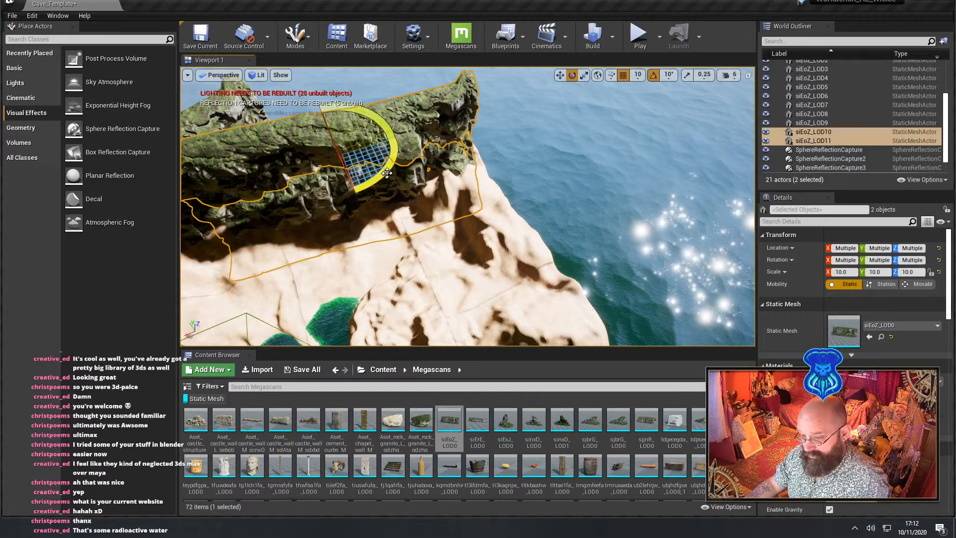
pyautogui.keyDown('alt'); pyautogui.moveTo(387, 173); pyautogui.dragTo(384, 187); pyautogui.keyUp('alt')
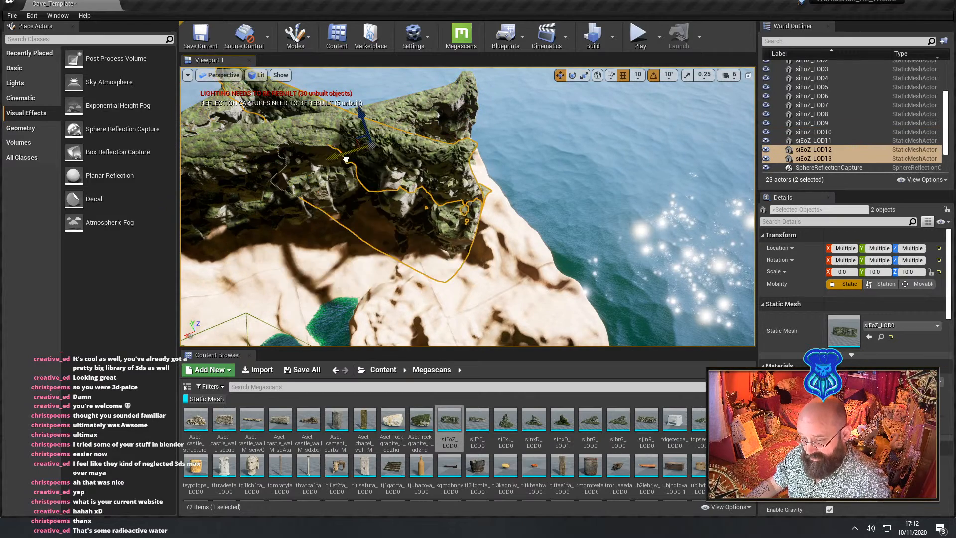
pyautogui.keyDown('alt'); pyautogui.moveTo(368, 129); pyautogui.dragTo(396, 133); pyautogui.keyUp('alt')
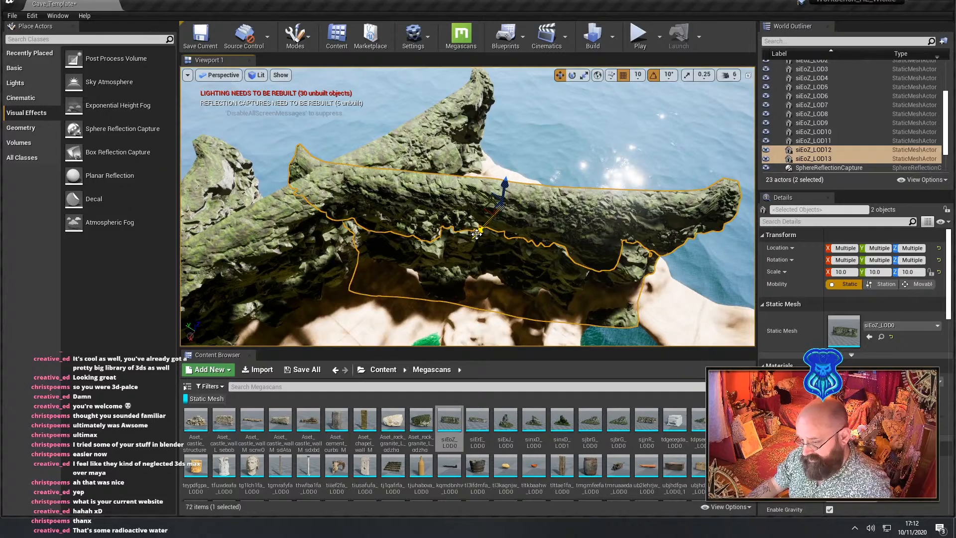
pyautogui.moveTo(468, 207); pyautogui.dragTo(535, 250, button='right')
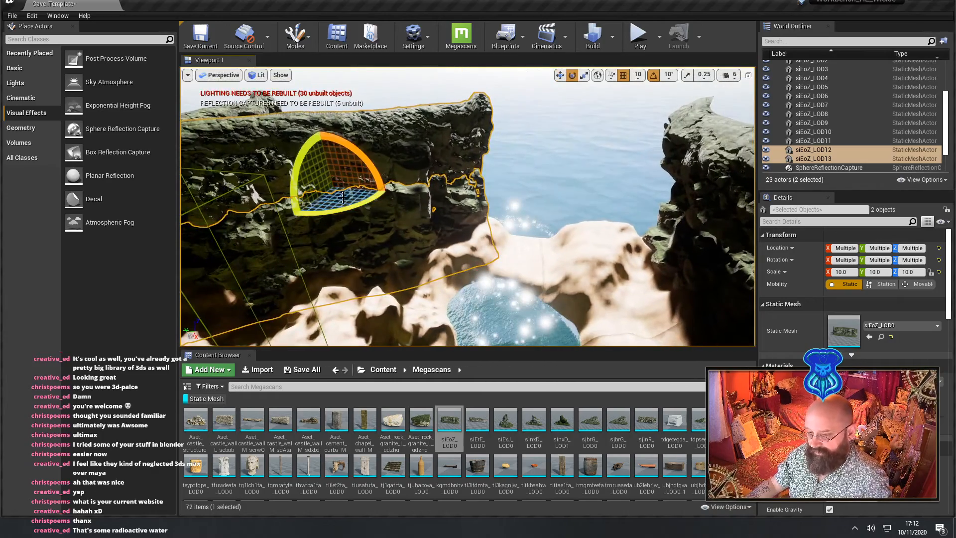
pyautogui.keyDown('alt'); pyautogui.moveTo(294, 214); pyautogui.dragTo(264, 219); pyautogui.keyUp('alt')
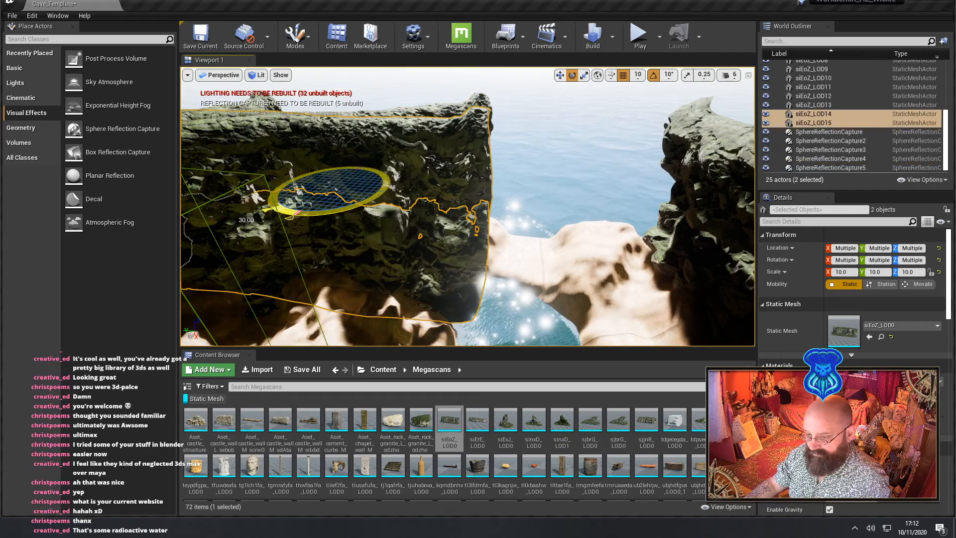
pyautogui.moveTo(399, 209); pyautogui.dragTo(398, 279, button='right')
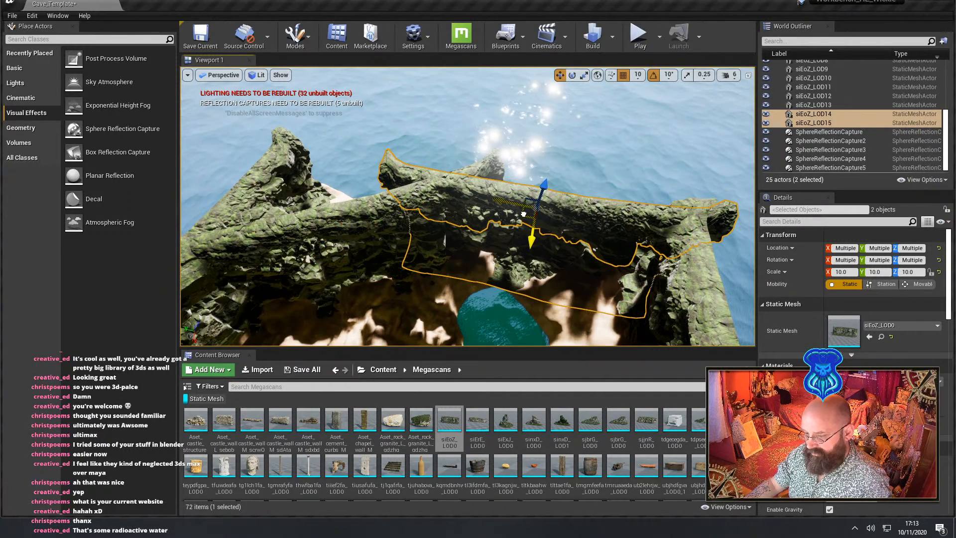
# Examine the finished cliff ring from above and from inside the basin around the lake
pyautogui.click(605, 175)
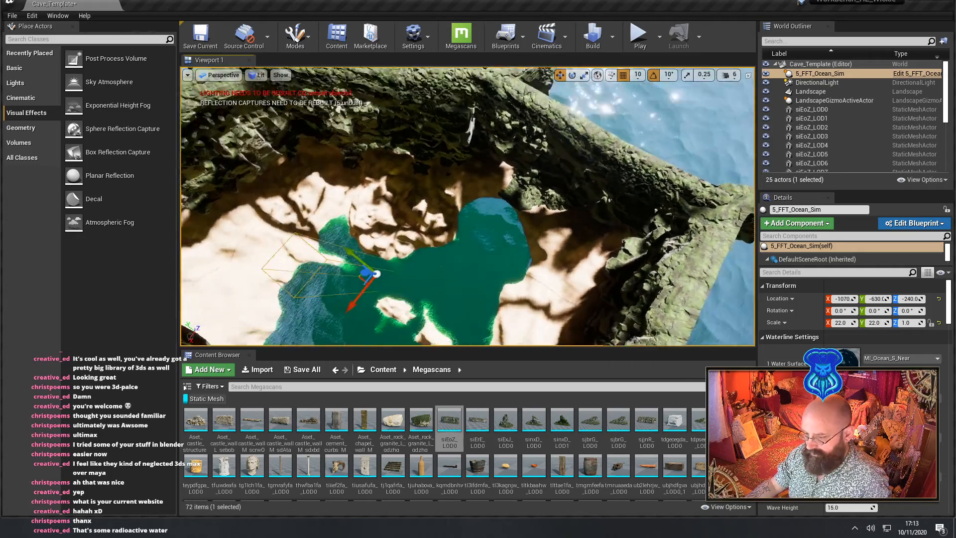
pyautogui.moveTo(605, 175); pyautogui.dragTo(522, 144, button='right')
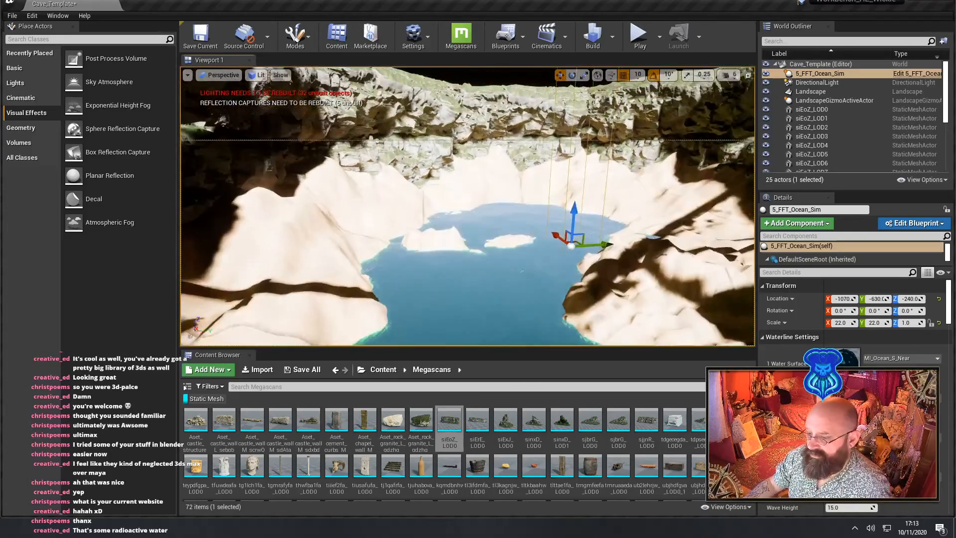
pyautogui.moveTo(522, 270); pyautogui.dragTo(617, 269, button='right')
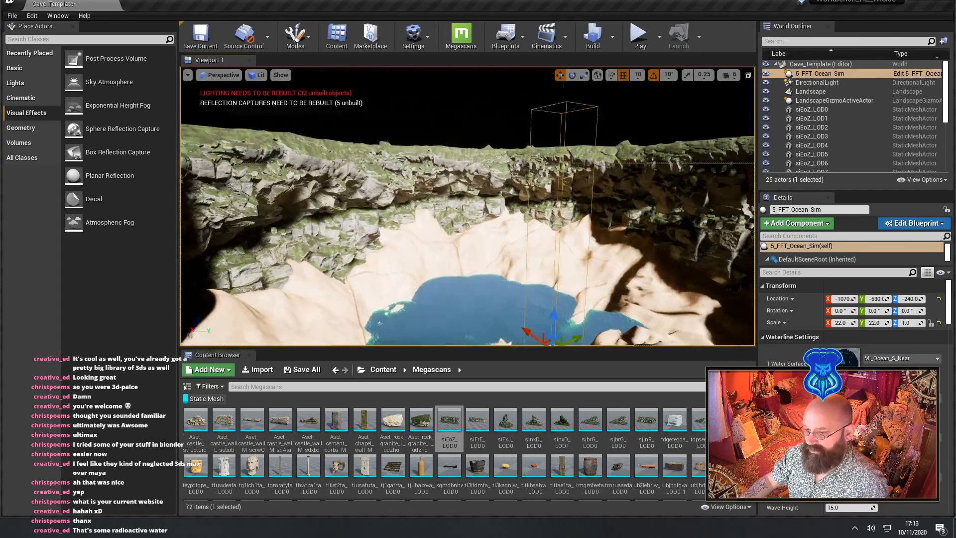
pyautogui.moveTo(468, 207); pyautogui.dragTo(451, 164, button='right')
pyautogui.press('s')
pyautogui.moveTo(467, 207); pyautogui.dragTo(638, 187, button='right')
pyautogui.press('w')
pyautogui.press('s')
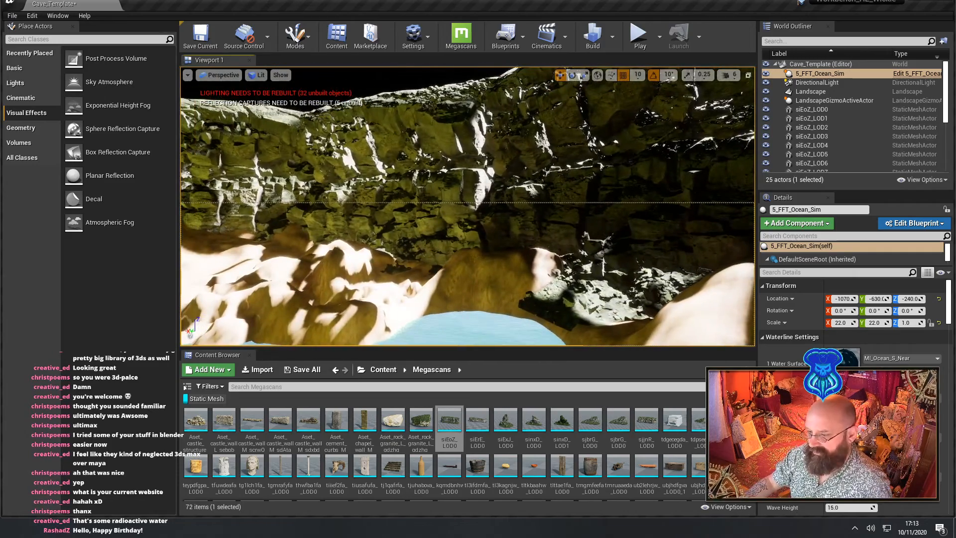
# Group the cliff meshes siEoZ_LOD0 through siEoZ_LOD15 into a new Cave_Walls folder and toggle the folder's visibility off and on
pyautogui.click(837, 110)
pyautogui.scroll(-6, 845, 143)
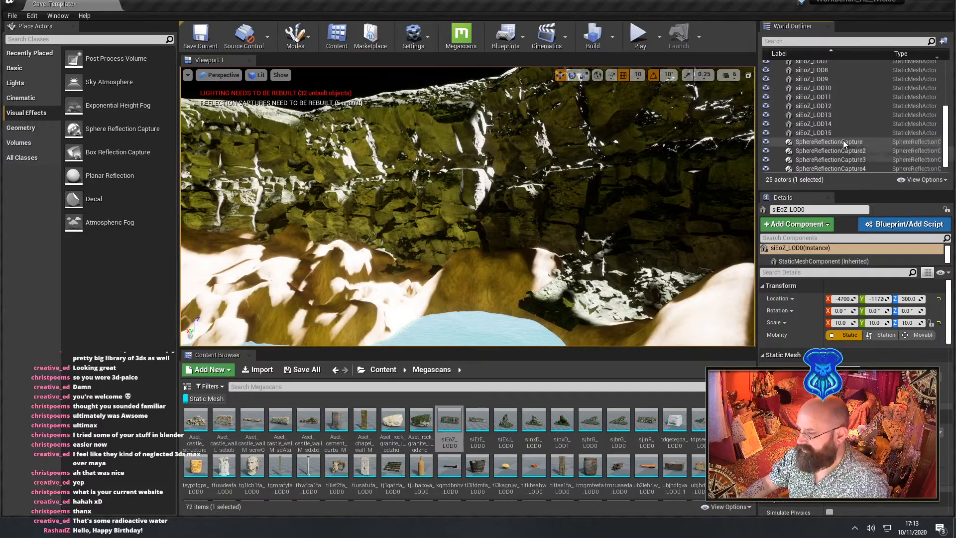
pyautogui.keyDown('shift'); pyautogui.click(830, 141); pyautogui.keyUp('shift')
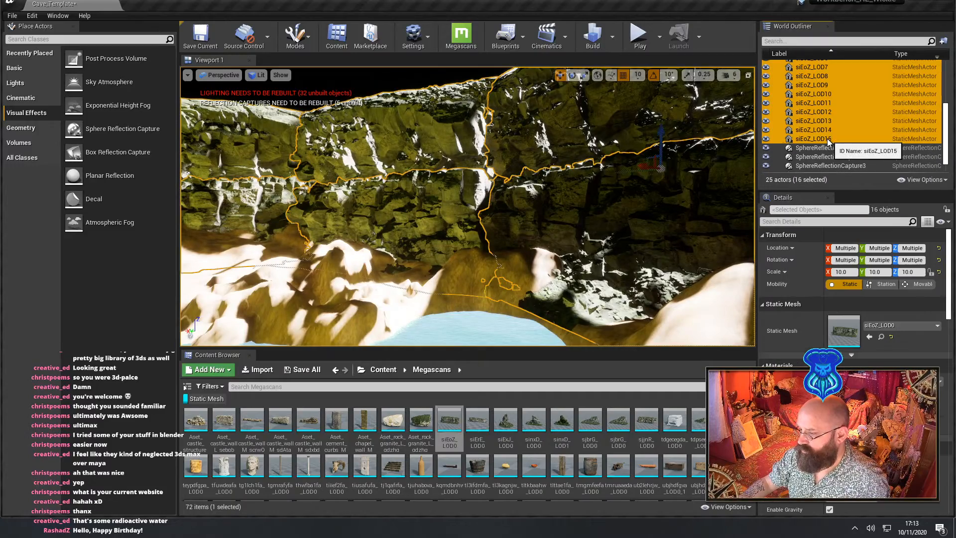
pyautogui.press('f')
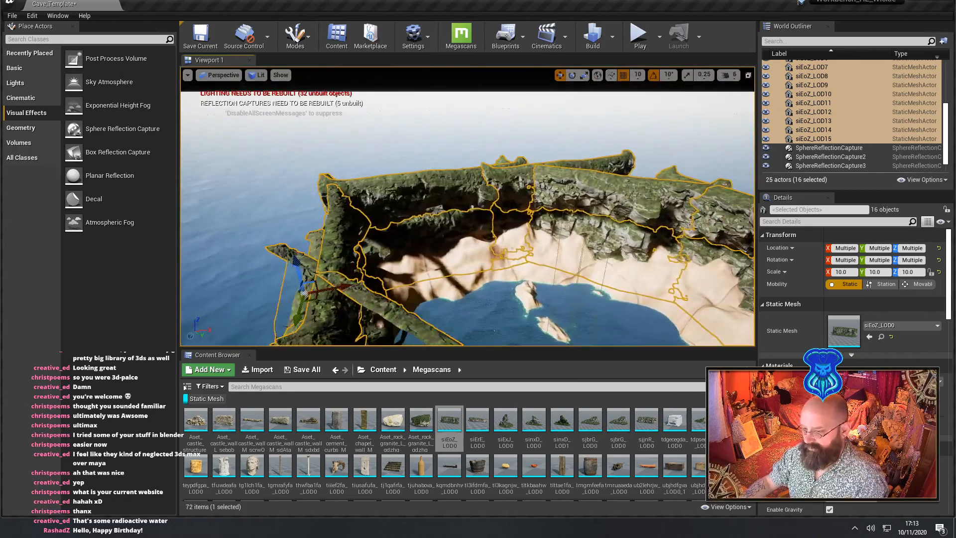
pyautogui.click(944, 44)
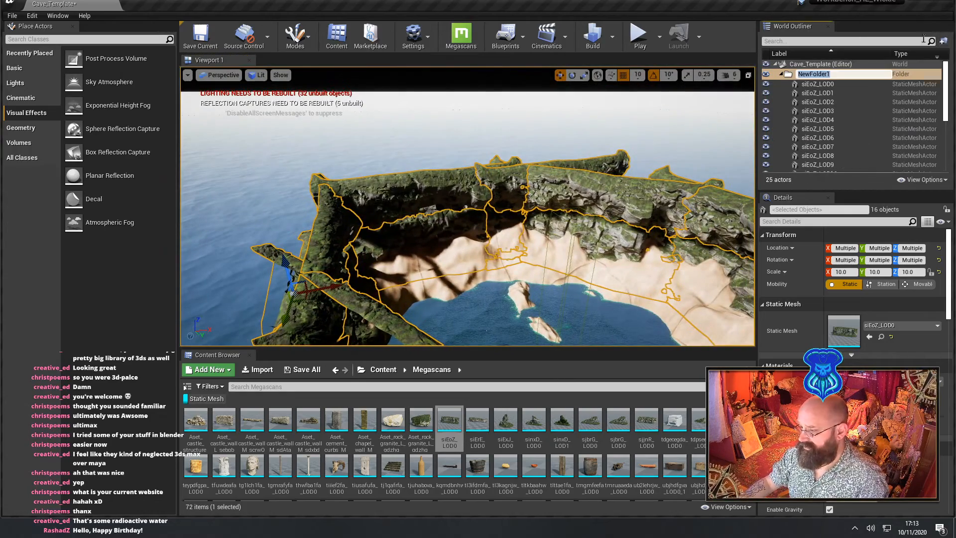
pyautogui.write('Cave_Walls')
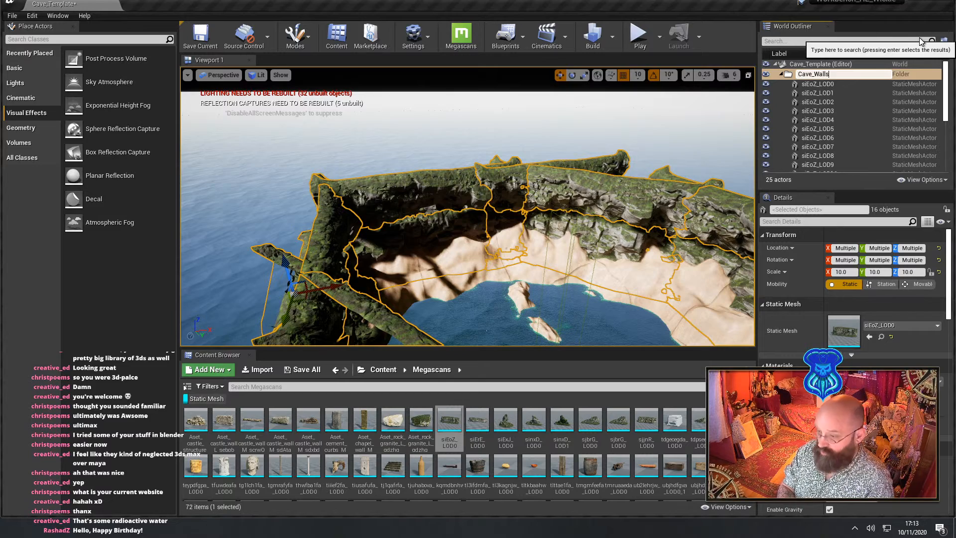
pyautogui.press('Return')
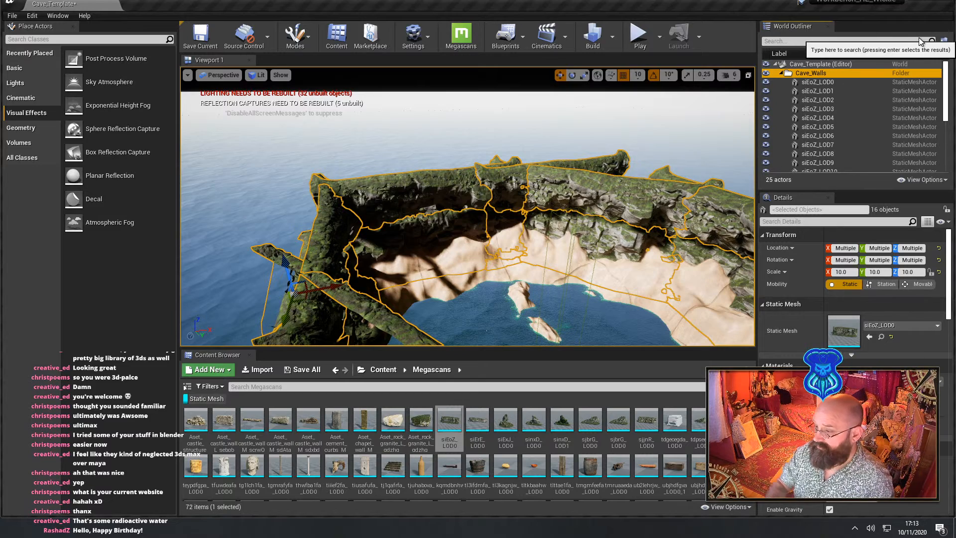
pyautogui.click(767, 75)
pyautogui.moveTo(618, 188); pyautogui.dragTo(463, 156, button='right')
pyautogui.click(766, 75)
# Duplicate the upper cliff siEoZ_LOD2 inward, scale the copy to 12, tilt it to an X rotation of 80°, and raise it above the wall
pyautogui.click(357, 169)
pyautogui.click(398, 220)
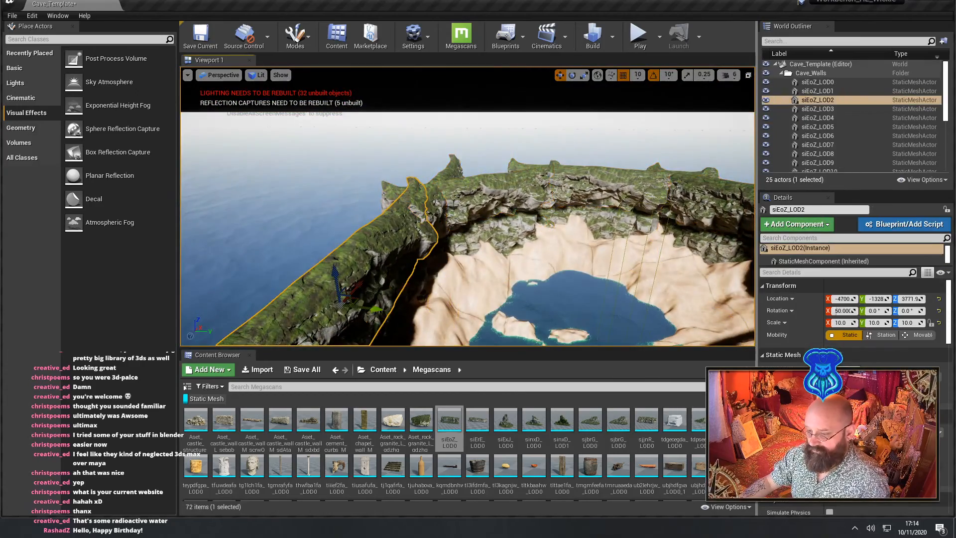
pyautogui.moveTo(398, 219); pyautogui.dragTo(405, 224, button='right')
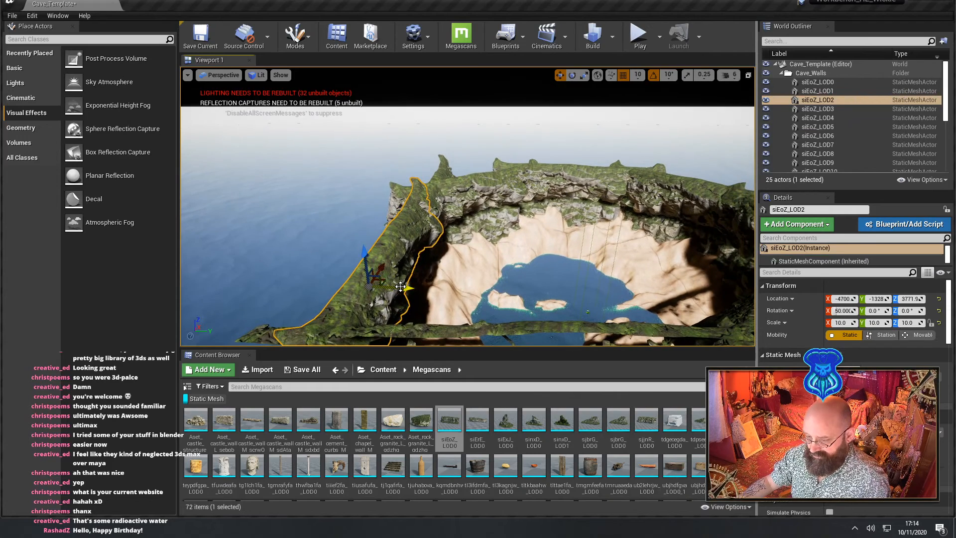
pyautogui.keyDown('alt'); pyautogui.moveTo(401, 287); pyautogui.dragTo(452, 293); pyautogui.keyUp('alt')
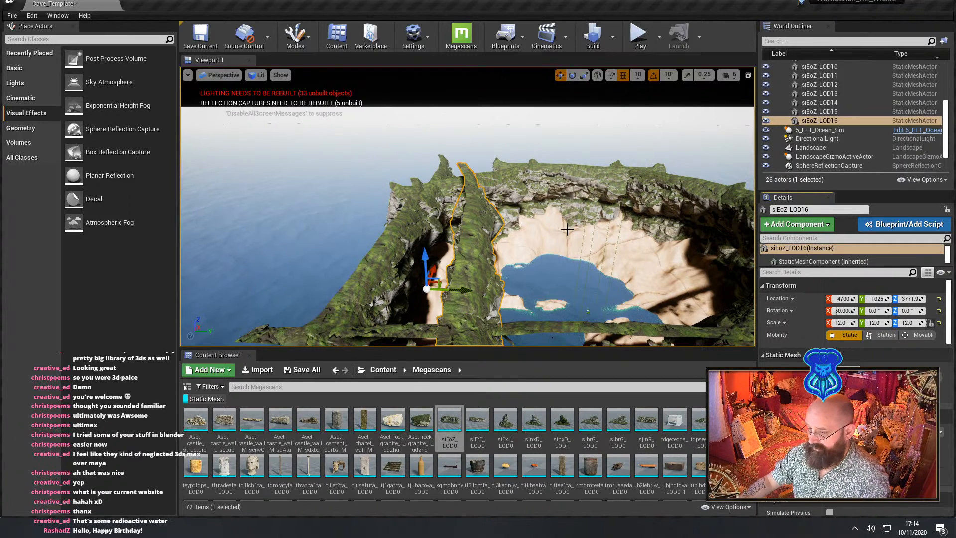
pyautogui.moveTo(471, 223); pyautogui.dragTo(472, 230, button='right')
pyautogui.press('e')
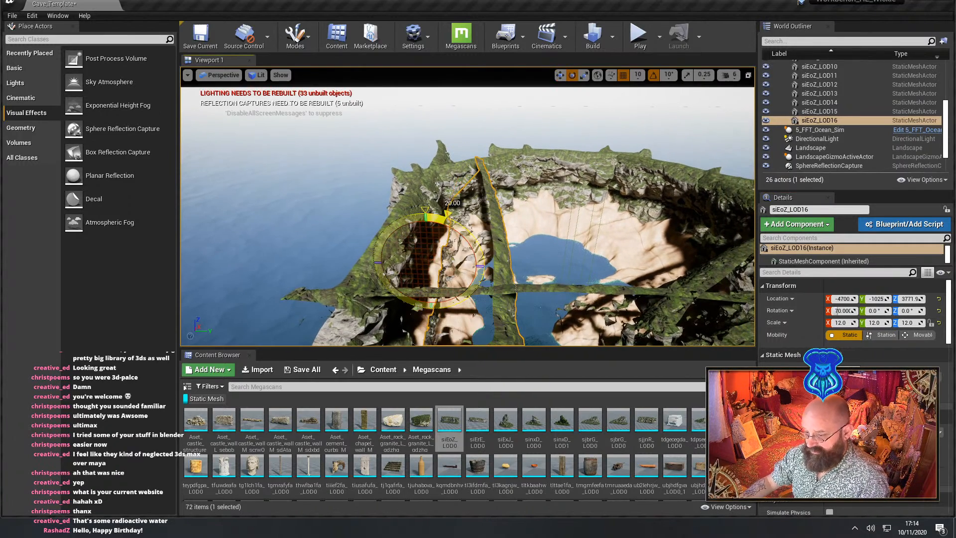
pyautogui.moveTo(426, 242); pyautogui.dragTo(419, 142)
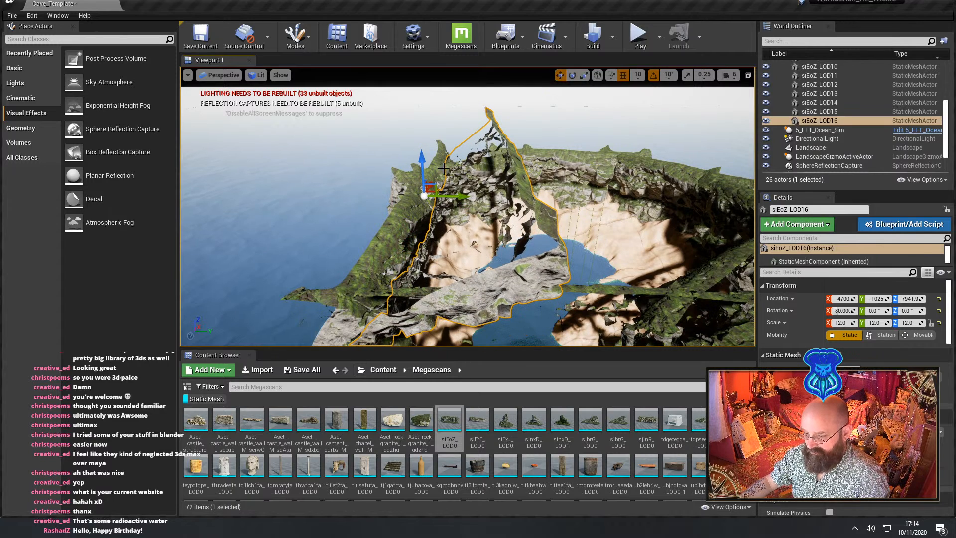
# Shift the tilted ceiling cliff outward so it overhangs the basin from the top of the cave wall
pyautogui.moveTo(461, 201); pyautogui.dragTo(435, 198)
pyautogui.keyDown('alt'); pyautogui.moveTo(423, 199); pyautogui.dragTo(264, 169); pyautogui.keyUp('alt')
pyautogui.moveTo(468, 207); pyautogui.dragTo(414, 218, button='right')
pyautogui.moveTo(428, 230); pyautogui.dragTo(504, 231)
pyautogui.moveTo(617, 247); pyautogui.dragTo(595, 239, button='right')
# Create a new outliner folder named Cieling and move the tilted cliff siEoZ_LOD16 into it
pyautogui.click(827, 148)
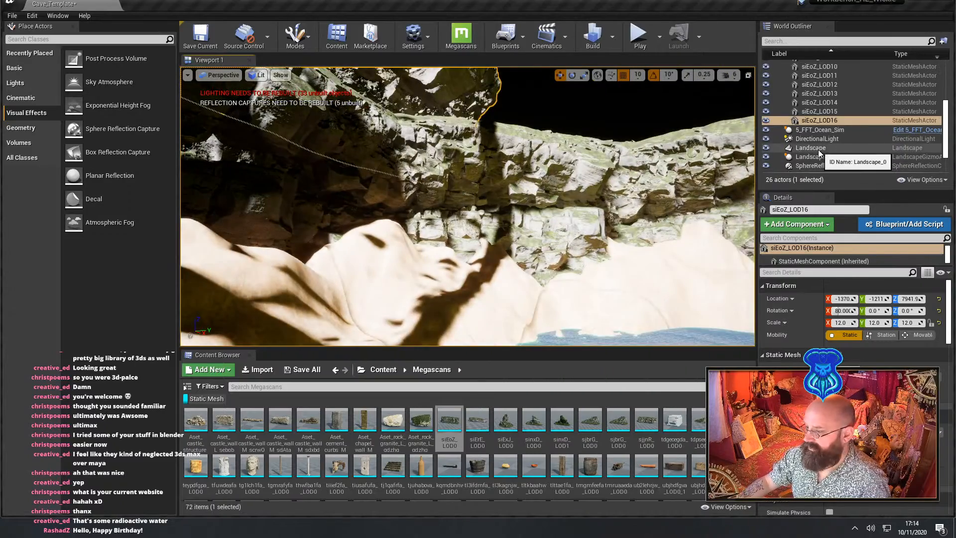
pyautogui.scroll(5, 827, 170)
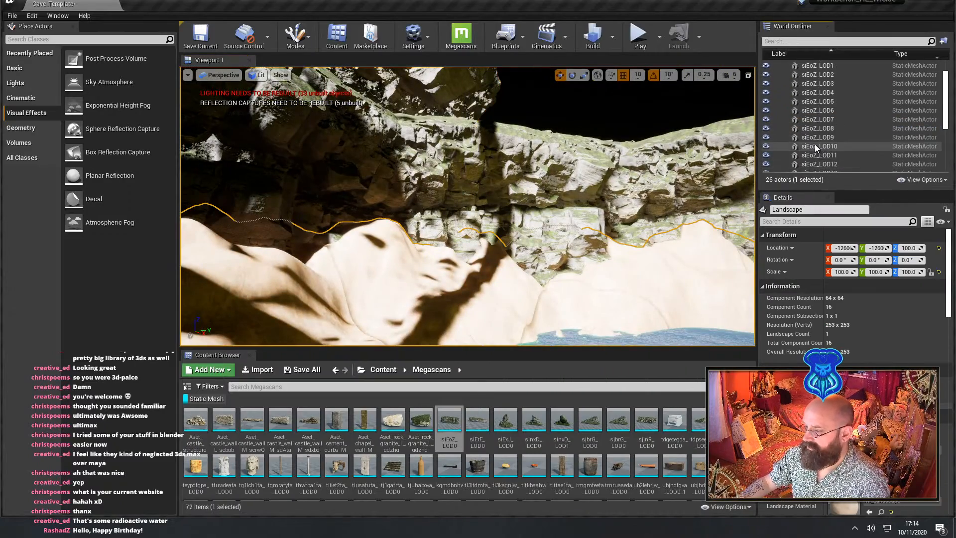
pyautogui.click(826, 65)
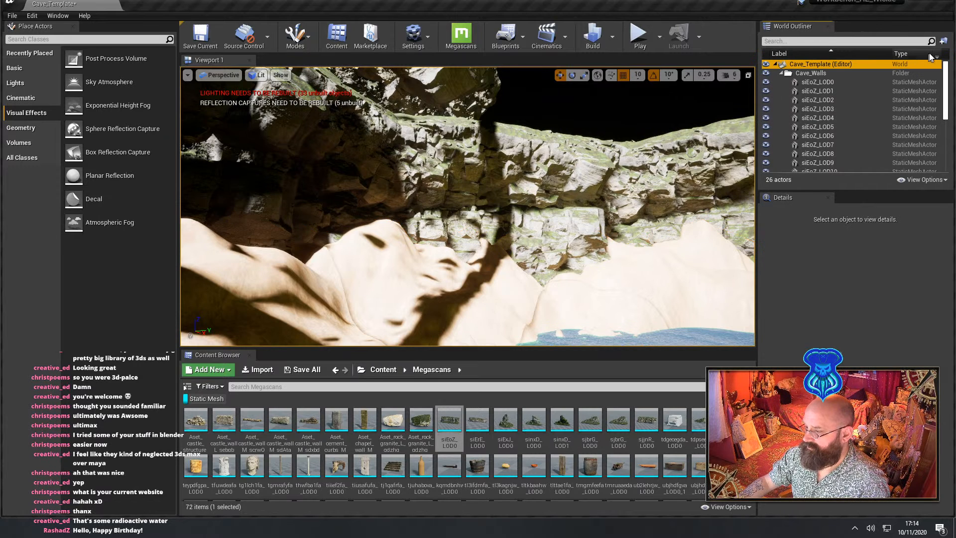
pyautogui.click(943, 41)
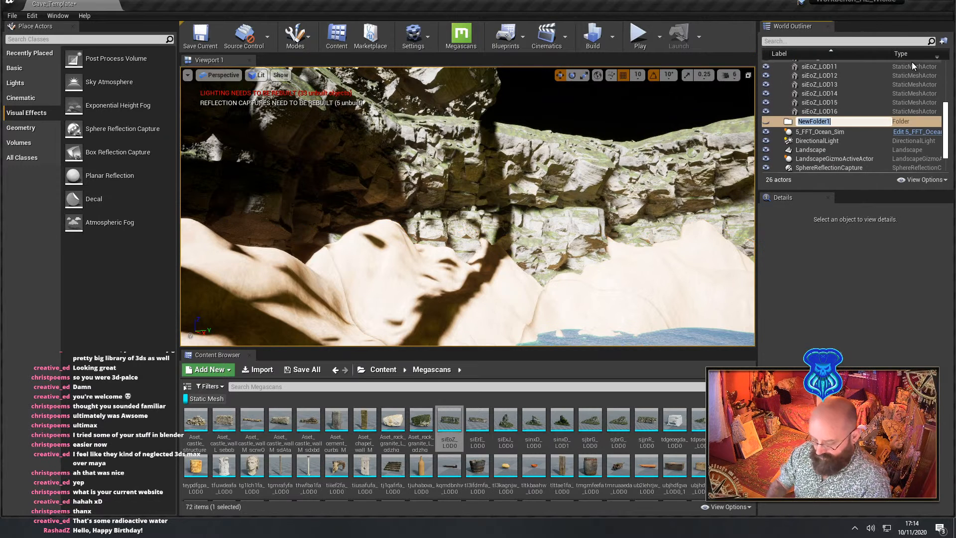
pyautogui.write('C')
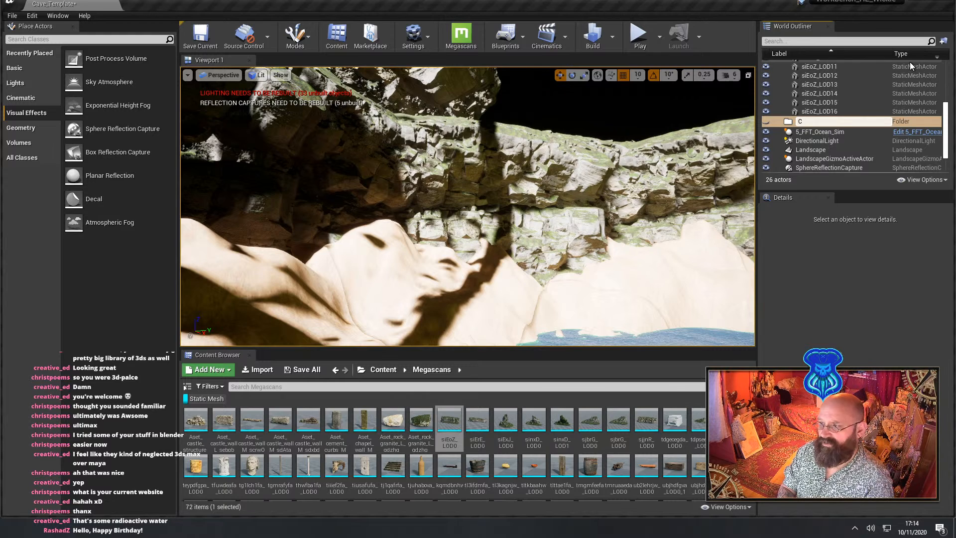
pyautogui.write('ieling')
pyautogui.press('Return')
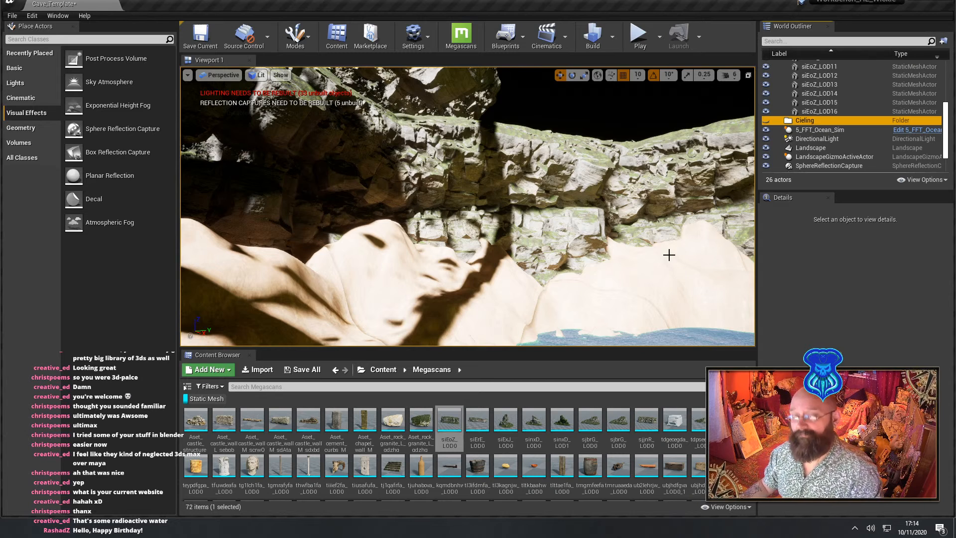
pyautogui.click(458, 101)
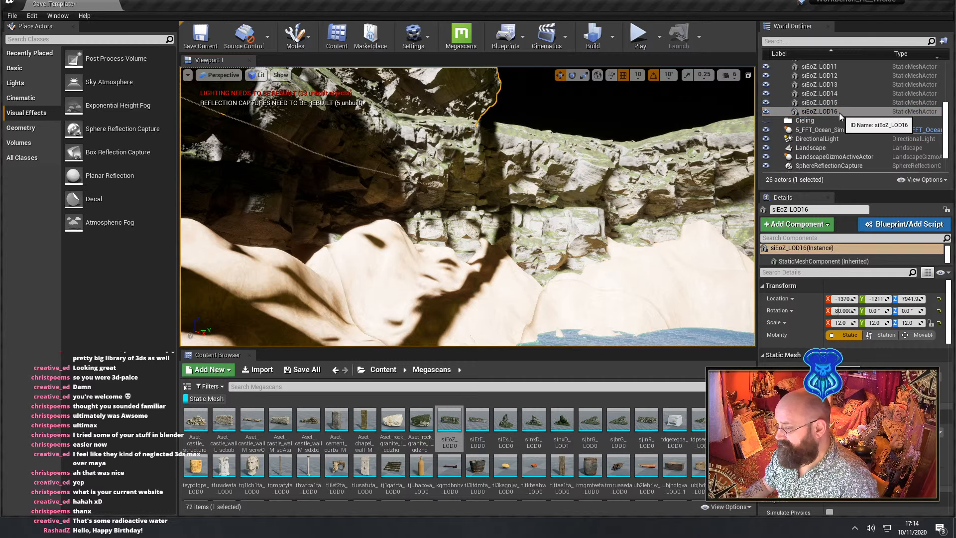
pyautogui.moveTo(838, 113); pyautogui.dragTo(812, 124)
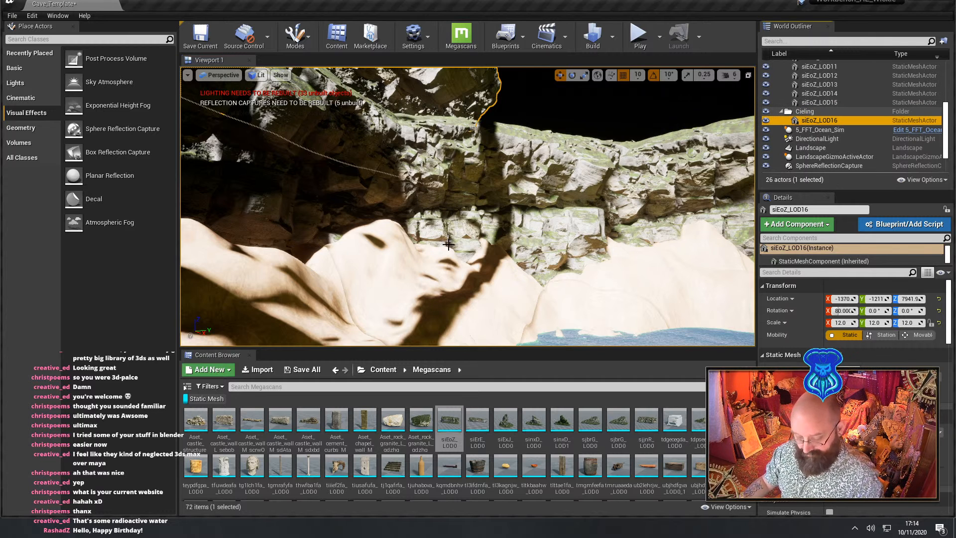
# Duplicate the ceiling cliff with a Z rotation of 50° and move the copy onto the next section of the wall's rim
pyautogui.moveTo(619, 204); pyautogui.dragTo(620, 204, button='right')
pyautogui.moveTo(328, 225); pyautogui.dragTo(329, 224, button='right')
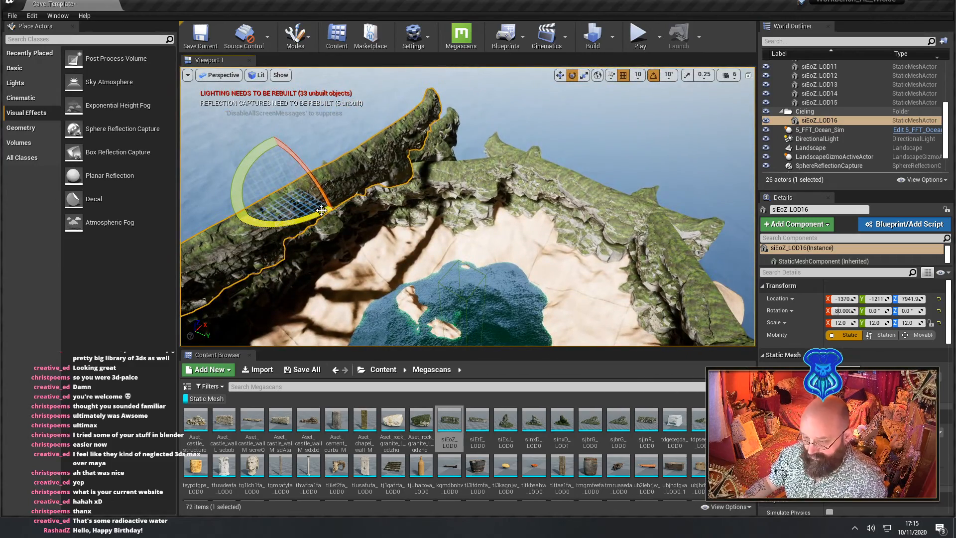
pyautogui.keyDown('alt'); pyautogui.moveTo(321, 209); pyautogui.dragTo(371, 189); pyautogui.keyUp('alt')
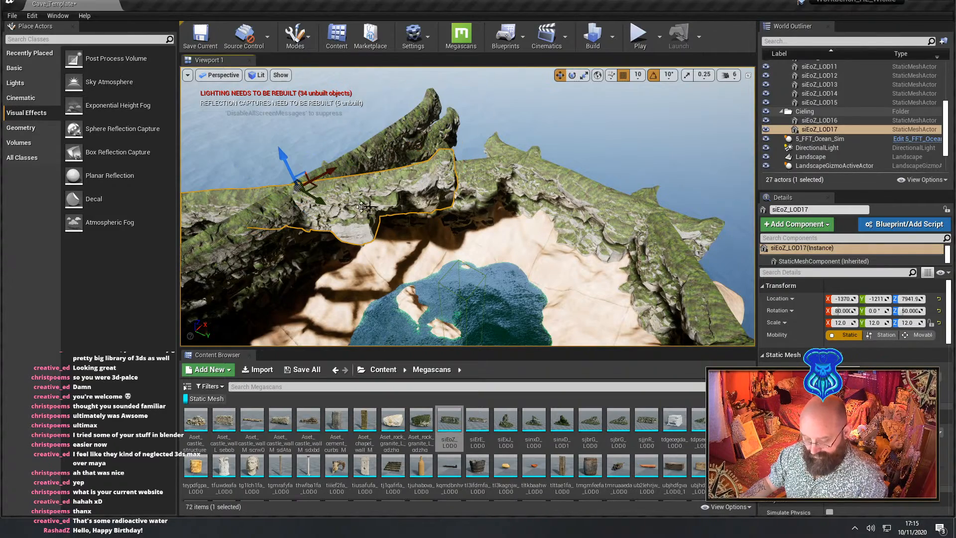
pyautogui.moveTo(313, 186); pyautogui.dragTo(423, 122)
pyautogui.moveTo(422, 125); pyautogui.dragTo(475, 175, button='right')
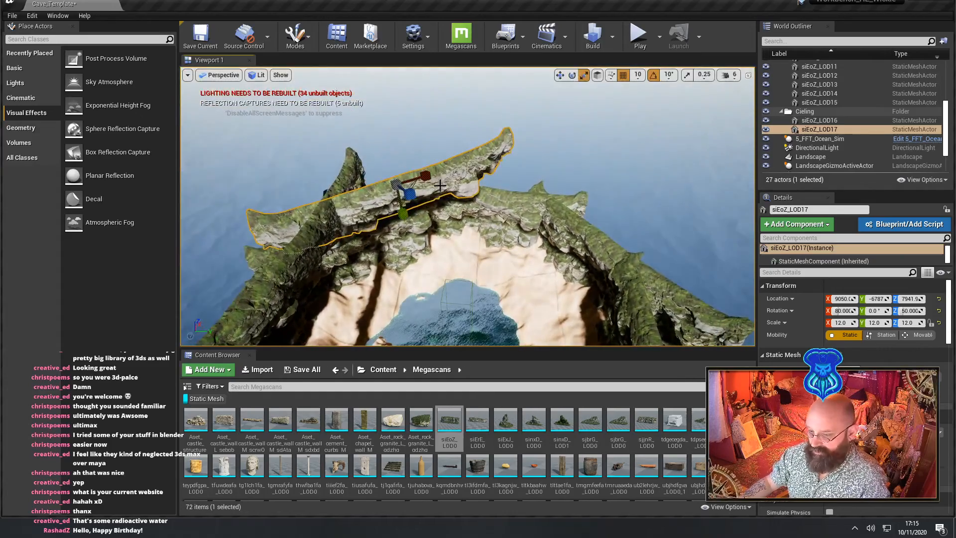
# Duplicate the newest ceiling cliff with a Z rotation of 100° and slide the copy farther along the rim, against the wall top
pyautogui.keyDown('alt'); pyautogui.moveTo(438, 198); pyautogui.dragTo(468, 198); pyautogui.keyUp('alt')
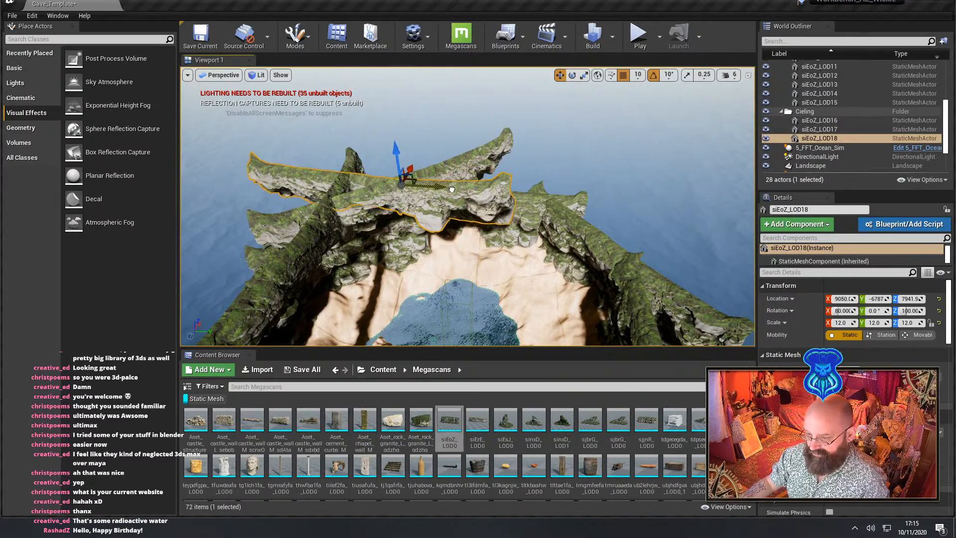
pyautogui.moveTo(452, 189); pyautogui.dragTo(583, 197)
pyautogui.moveTo(582, 196); pyautogui.dragTo(583, 196, button='right')
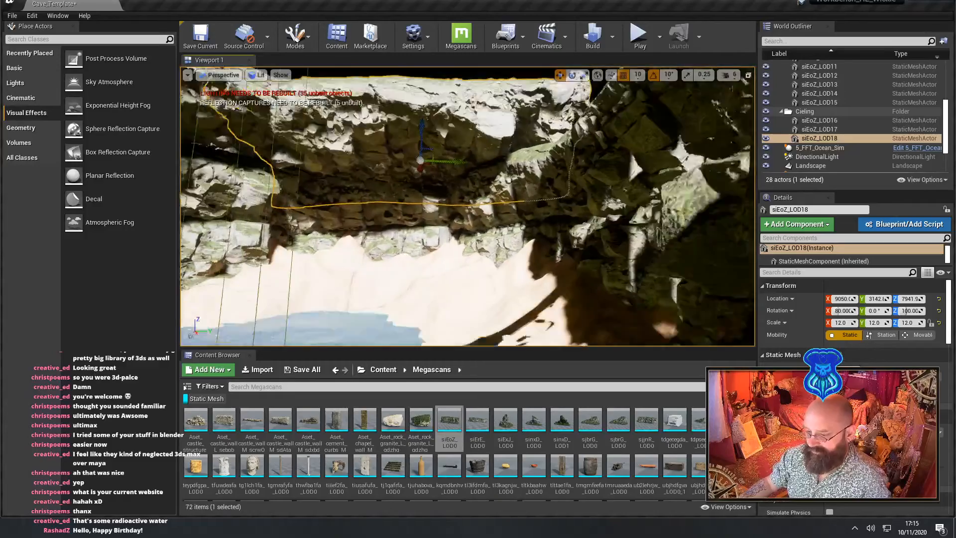
pyautogui.moveTo(377, 183); pyautogui.dragTo(377, 184, button='right')
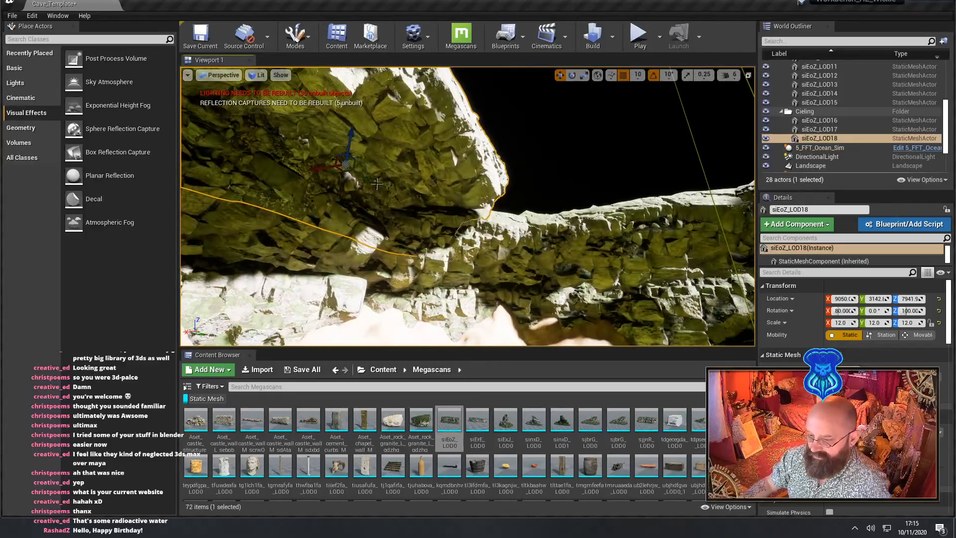
pyautogui.moveTo(324, 169)
pyautogui.mouseDown()
pyautogui.moveTo(338, 168)
pyautogui.moveTo(321, 171)
pyautogui.mouseUp()
pyautogui.moveTo(321, 170); pyautogui.dragTo(321, 170, button='right')
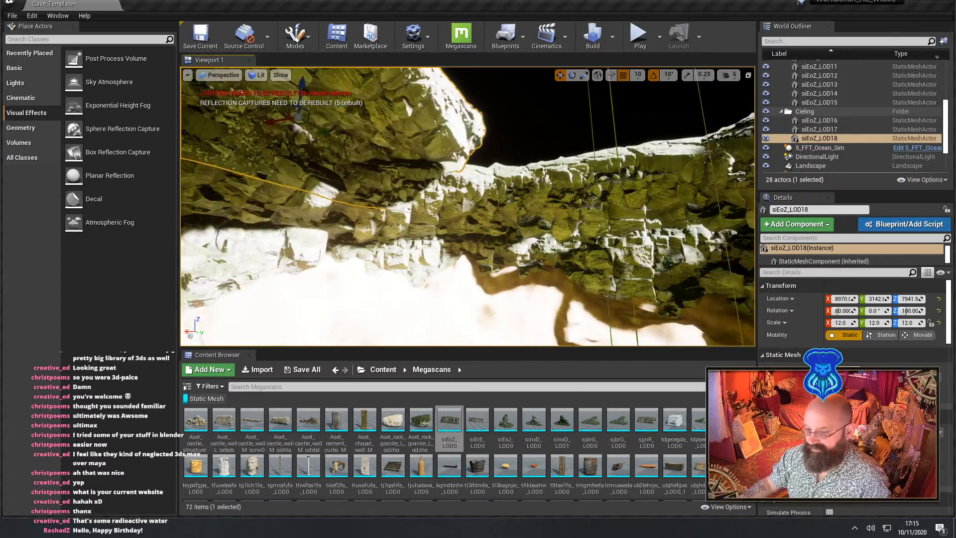
# Add another ceiling cliff copy turned to a Z rotation of 160° and move it across to the next stretch of rim
pyautogui.moveTo(390, 182); pyautogui.dragTo(391, 183, button='right')
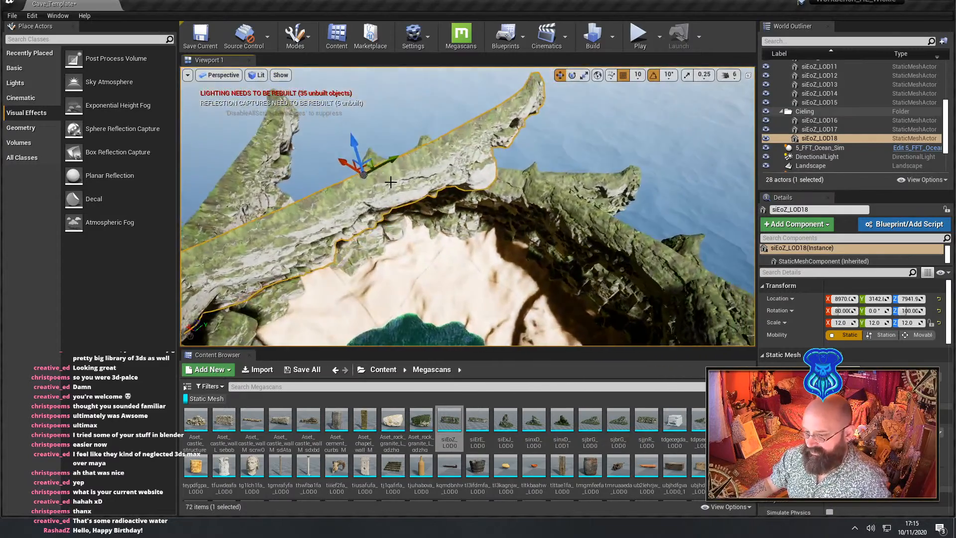
pyautogui.press('e')
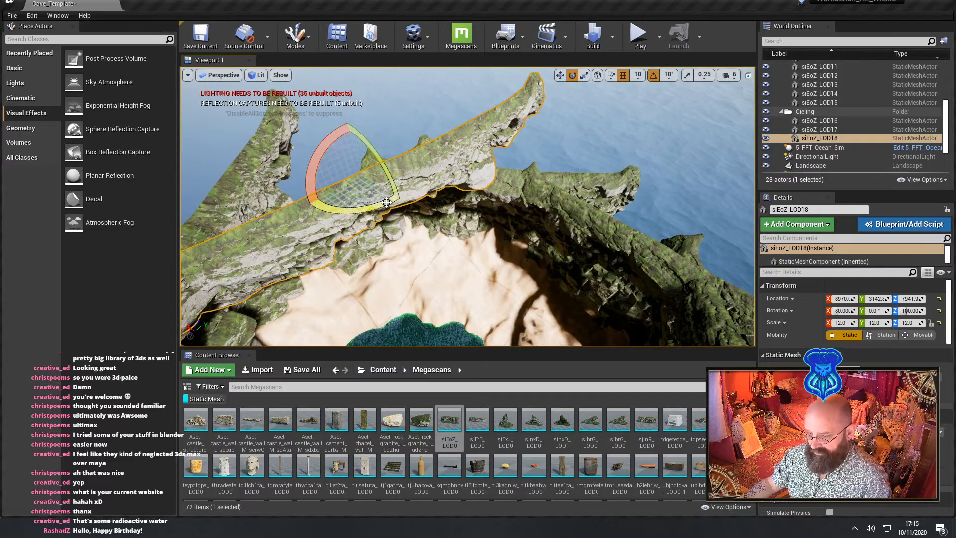
pyautogui.keyDown('alt'); pyautogui.moveTo(387, 202); pyautogui.dragTo(414, 197); pyautogui.keyUp('alt')
pyautogui.press('w')
pyautogui.moveTo(369, 197); pyautogui.dragTo(369, 197, button='right')
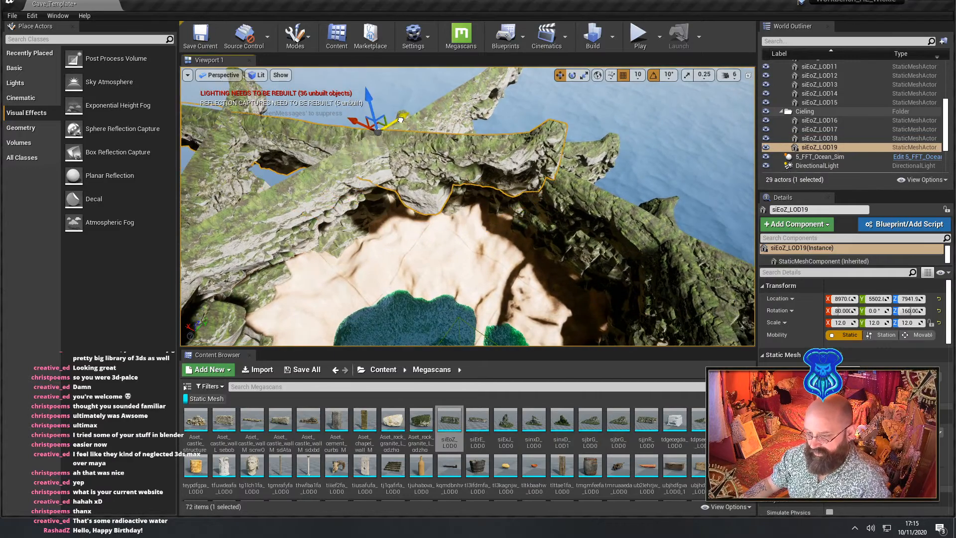
pyautogui.moveTo(386, 125); pyautogui.dragTo(452, 152)
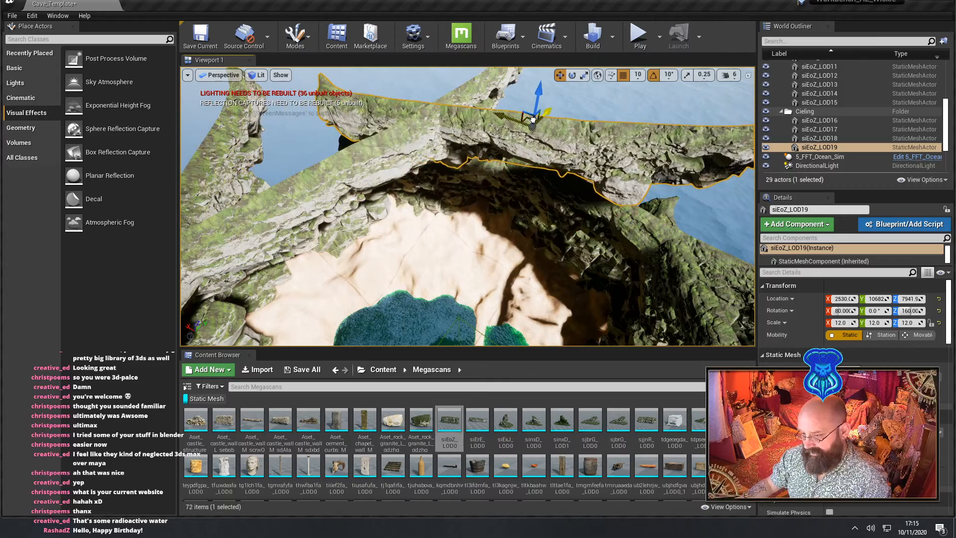
# Turn the newest ceiling cliff to a Z rotation of 170° and move it inward over the basin to overlap the wall top
pyautogui.moveTo(468, 206); pyautogui.dragTo(513, 226, button='right')
pyautogui.press('e')
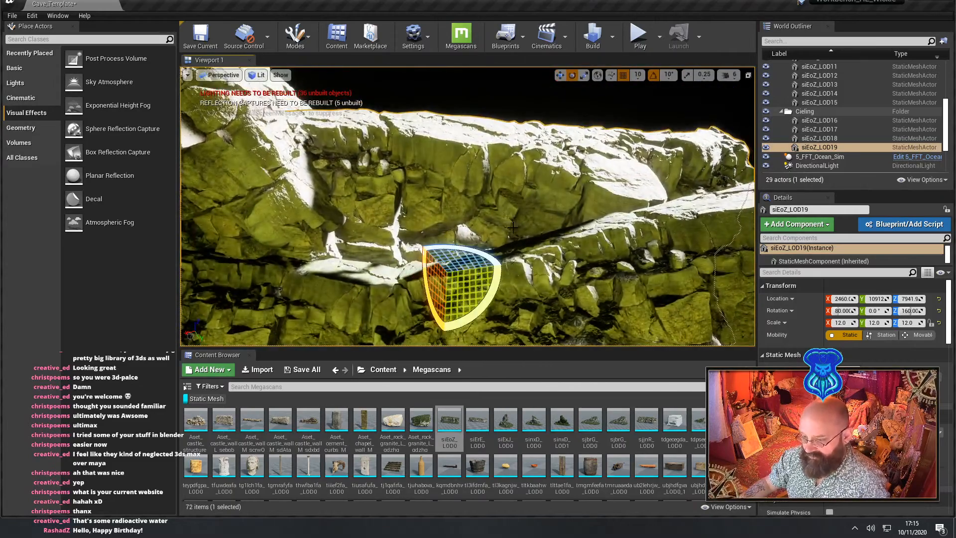
pyautogui.moveTo(474, 248); pyautogui.dragTo(412, 246)
pyautogui.moveTo(412, 247); pyautogui.dragTo(394, 192, button='right')
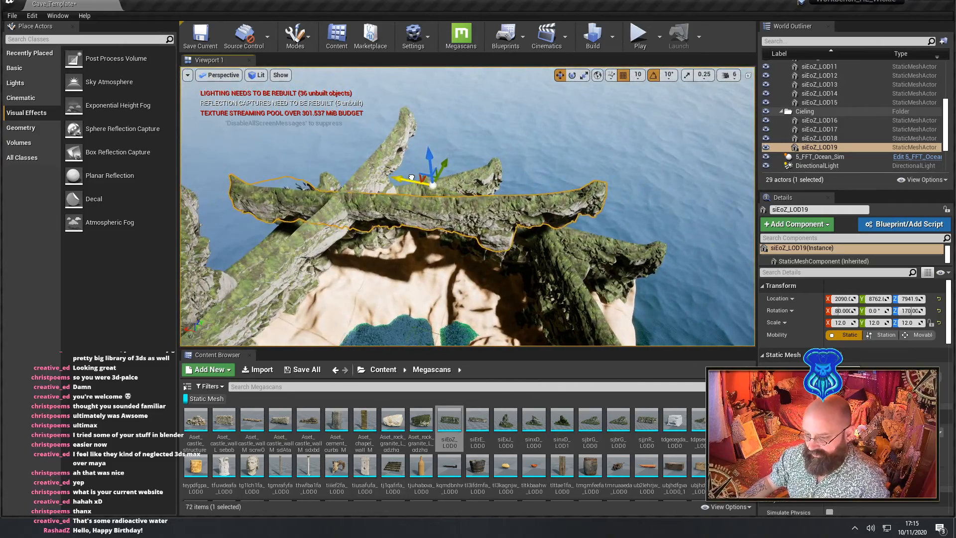
# Duplicate the last ceiling cliff with a Z rotation of 230° and place the copy over the next open section of the rim
pyautogui.moveTo(434, 182); pyautogui.dragTo(461, 185, button='right')
pyautogui.press('e')
pyautogui.keyDown('alt'); pyautogui.moveTo(451, 202); pyautogui.dragTo(473, 204); pyautogui.keyUp('alt')
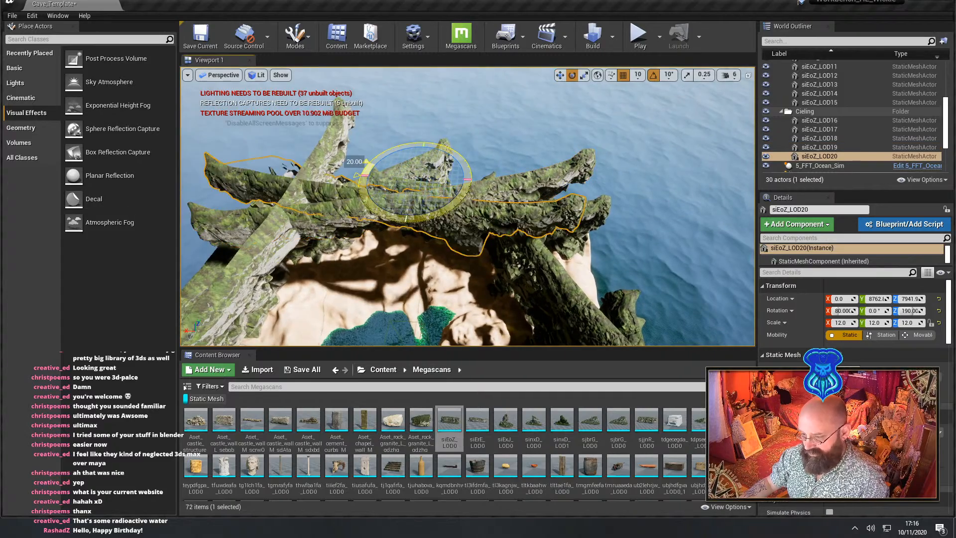
pyautogui.moveTo(397, 196); pyautogui.dragTo(434, 213, button='right')
pyautogui.press('w')
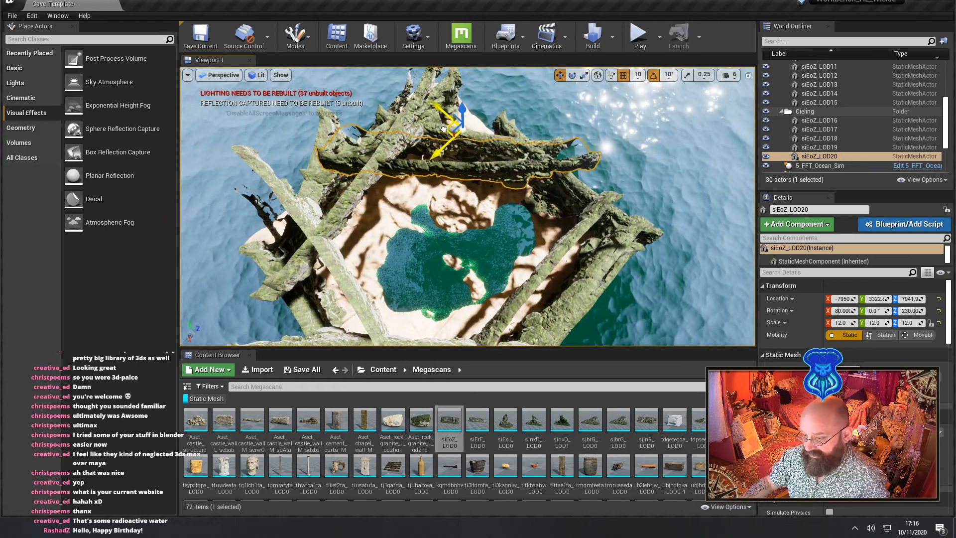
pyautogui.moveTo(463, 118); pyautogui.dragTo(467, 118)
pyautogui.press('w')
pyautogui.moveTo(467, 119); pyautogui.dragTo(527, 166, button='right')
pyautogui.press('s')
pyautogui.press('w')
pyautogui.press('s')
pyautogui.press('s')
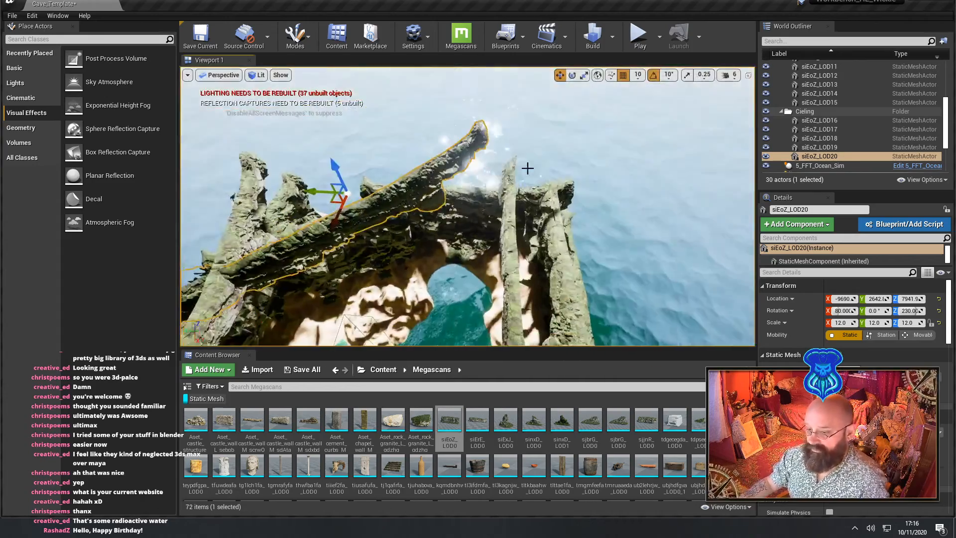
# Duplicate the last ceiling cliff with a Z rotation of 280° and move the copy over the neighbouring corner of the rim
pyautogui.press('r')
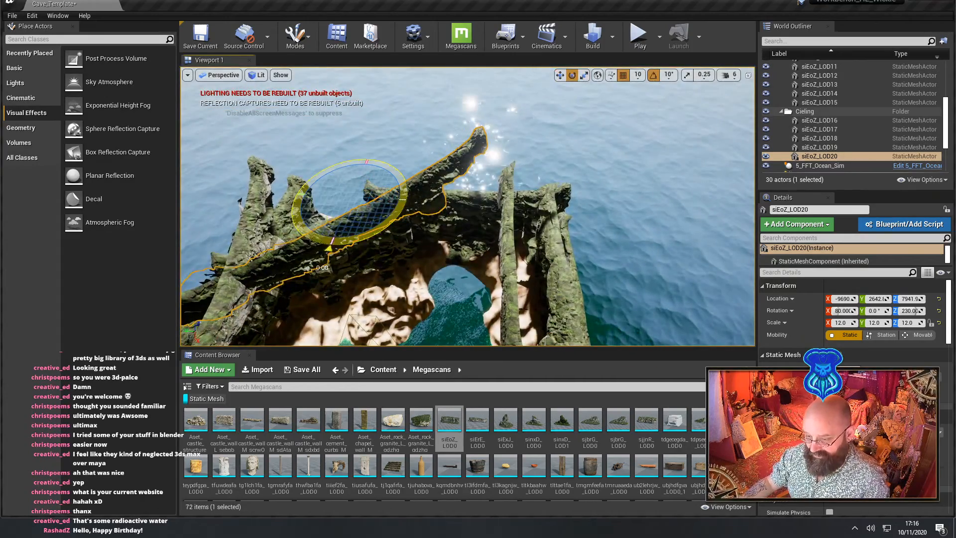
pyautogui.keyDown('alt'); pyautogui.moveTo(331, 243); pyautogui.dragTo(349, 244); pyautogui.keyUp('alt')
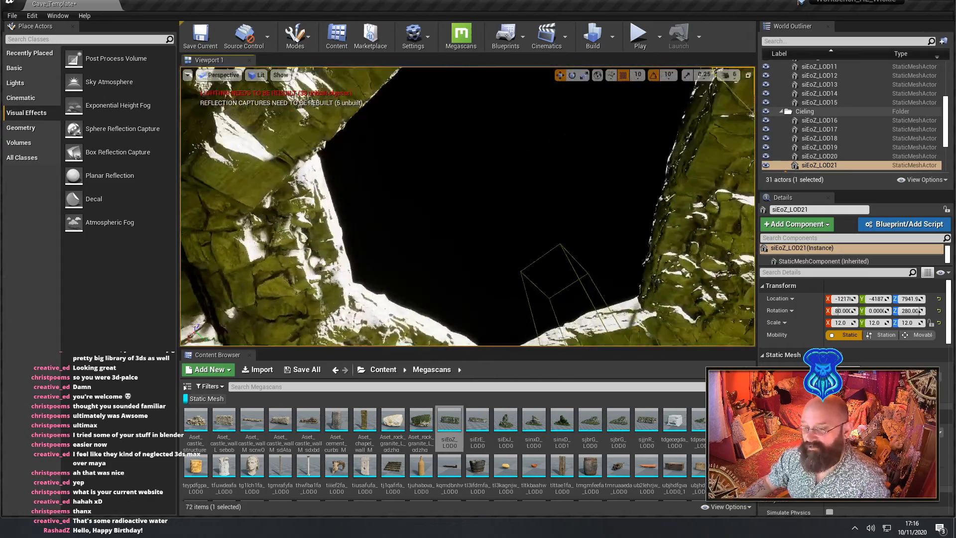
pyautogui.moveTo(468, 206); pyautogui.dragTo(478, 316, button='right')
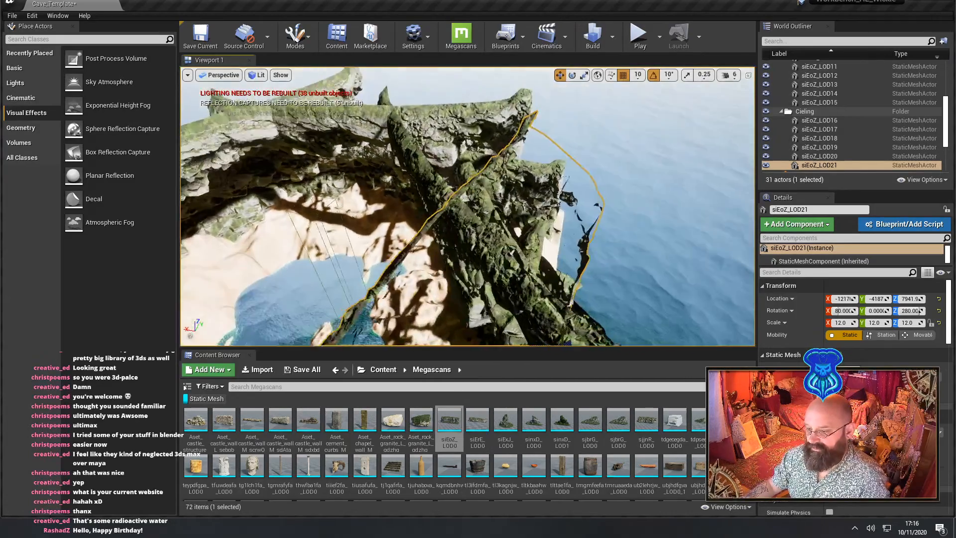
pyautogui.click(443, 195)
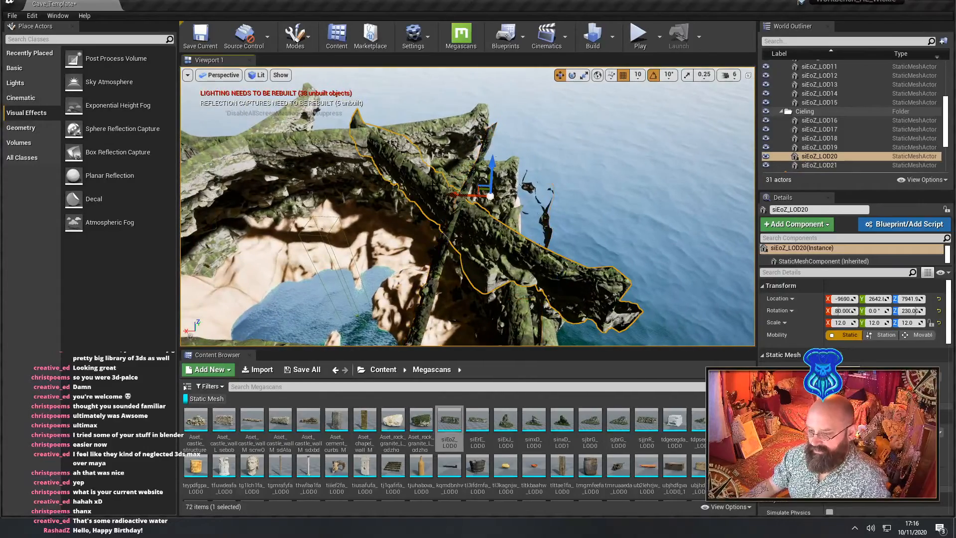
pyautogui.moveTo(443, 196); pyautogui.dragTo(483, 200, button='right')
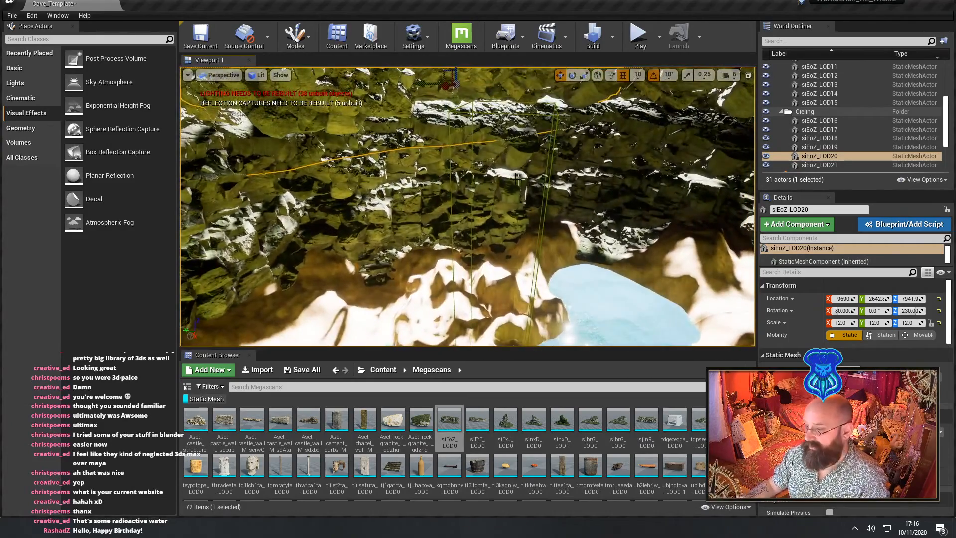
# Collapse the Cave_Walls and Cieling folders and create a new folder named Volumes directly under the level
pyautogui.scroll(5, 886, 129)
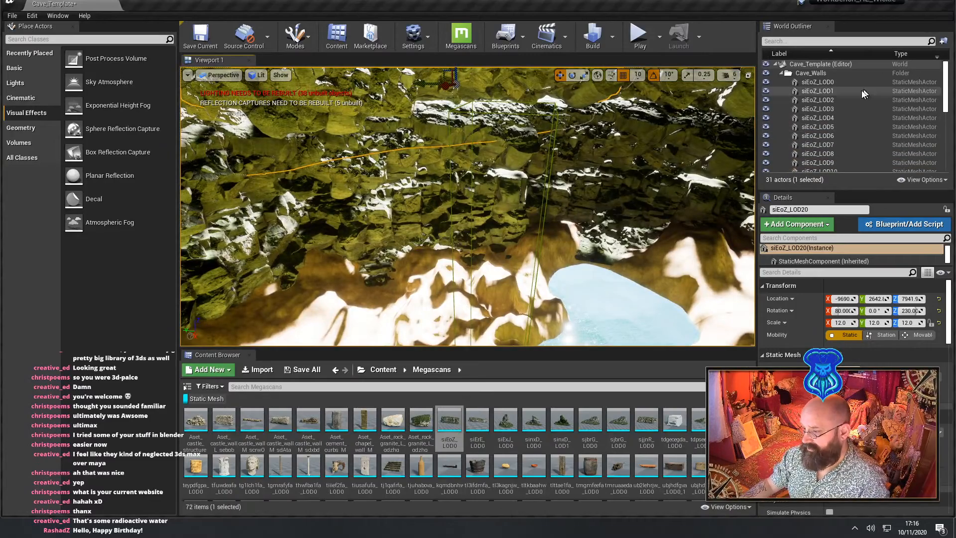
pyautogui.moveTo(468, 199); pyautogui.dragTo(438, 244, button='right')
pyautogui.moveTo(524, 104); pyautogui.dragTo(605, 177, button='right')
pyautogui.moveTo(444, 144); pyautogui.dragTo(405, 141, button='right')
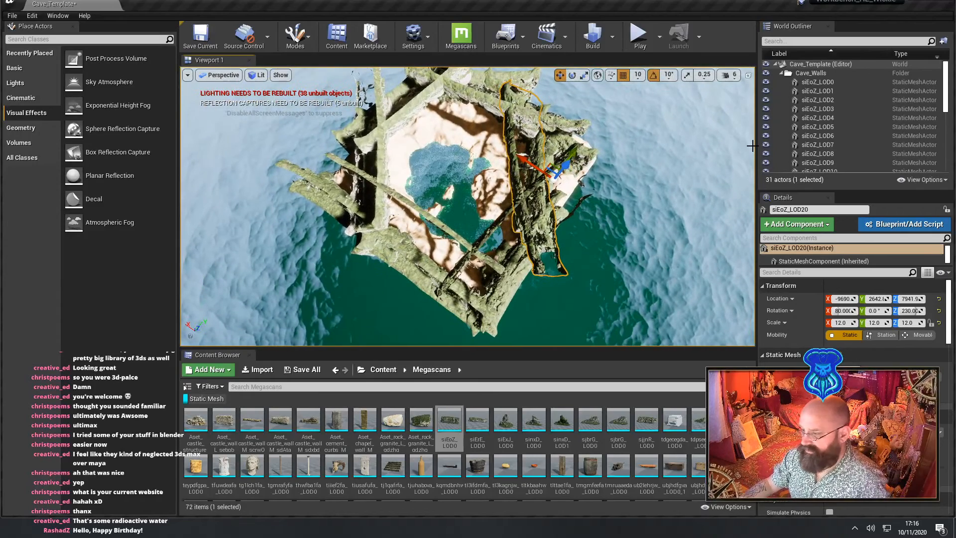
pyautogui.scroll(-3, 826, 140)
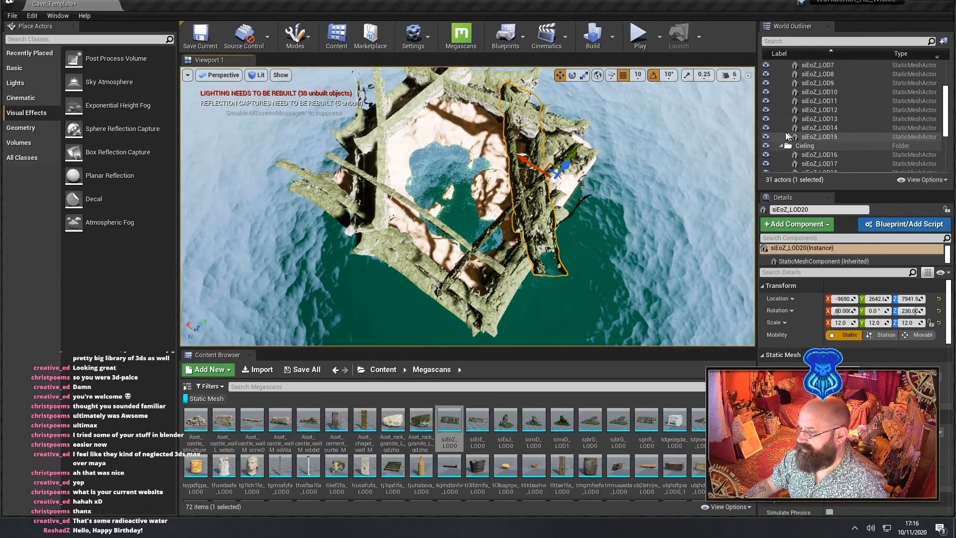
pyautogui.click(780, 145)
pyautogui.scroll(5, 795, 124)
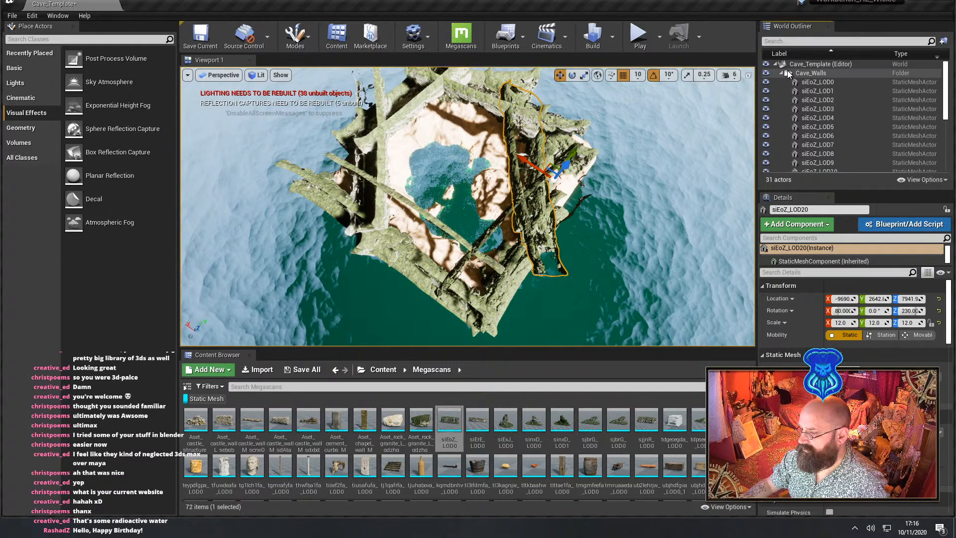
pyautogui.click(781, 73)
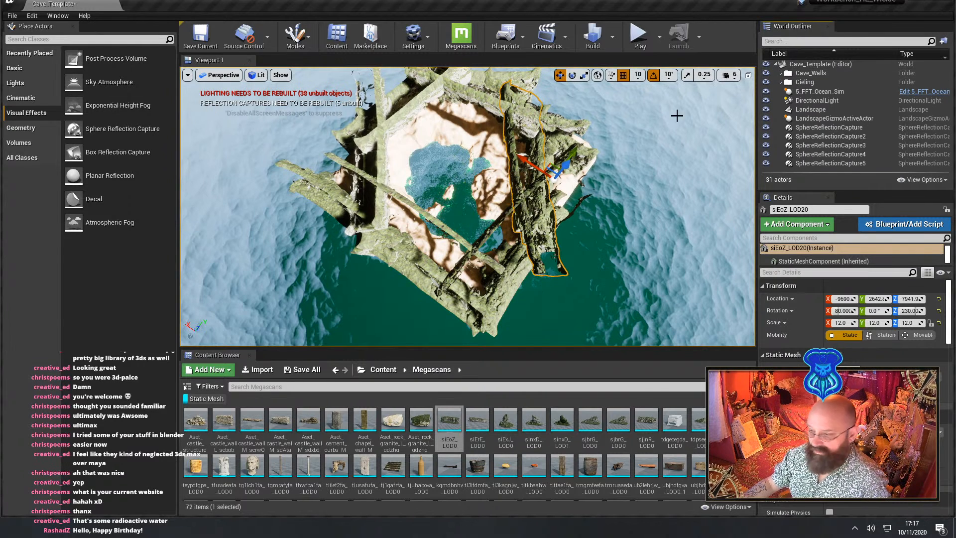
pyautogui.click(814, 64)
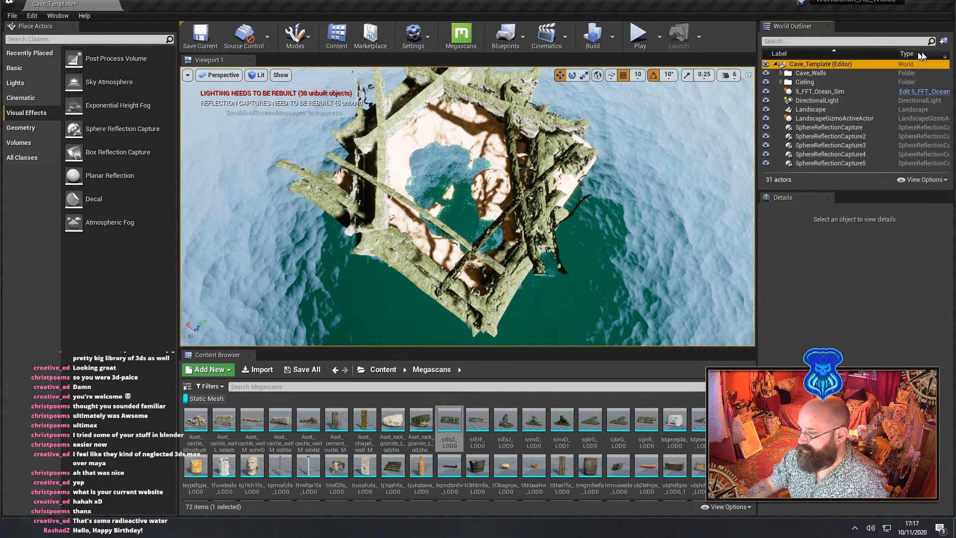
pyautogui.click(943, 42)
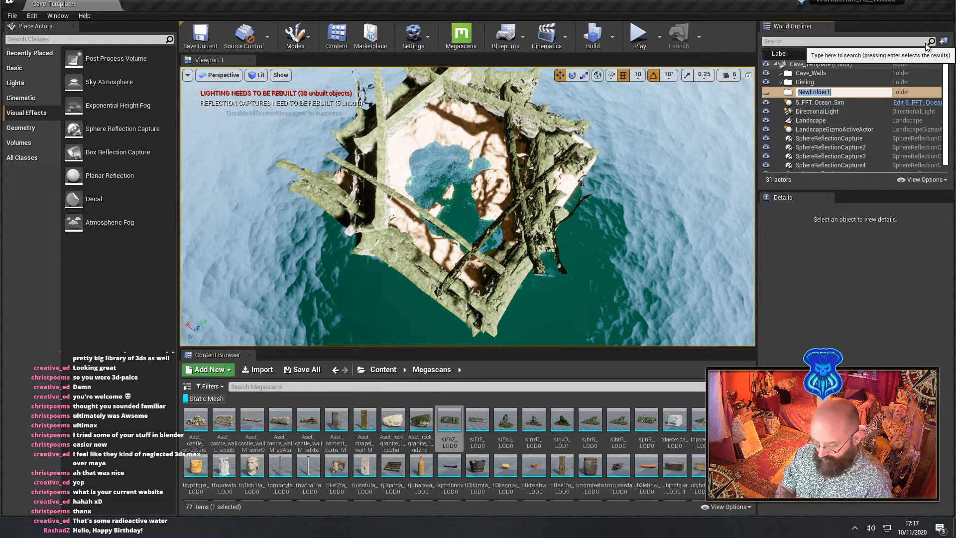
pyautogui.write('Volumes')
pyautogui.press('Return')
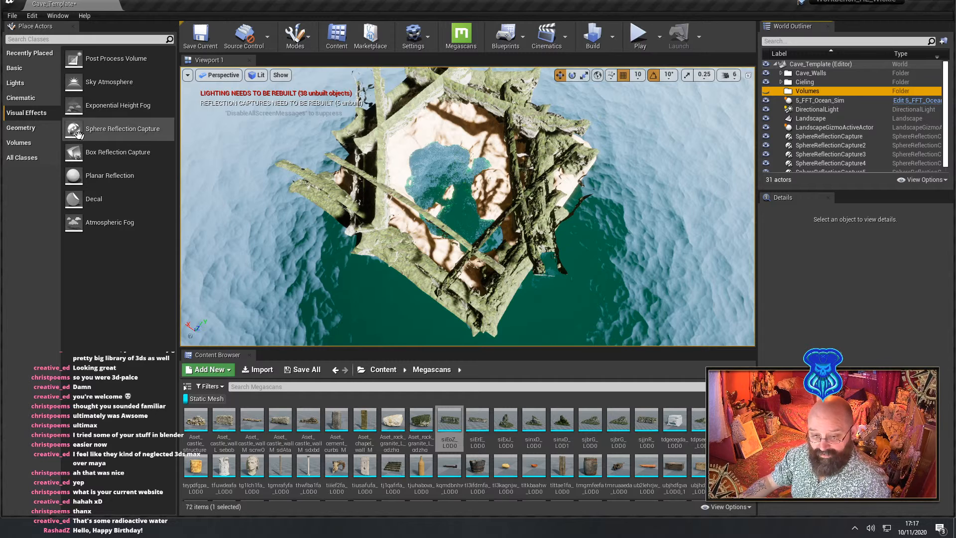
# Add a Lightmass Importance Volume over the lake and set its box brush X and Y sizes to 20000
pyautogui.click(19, 143)
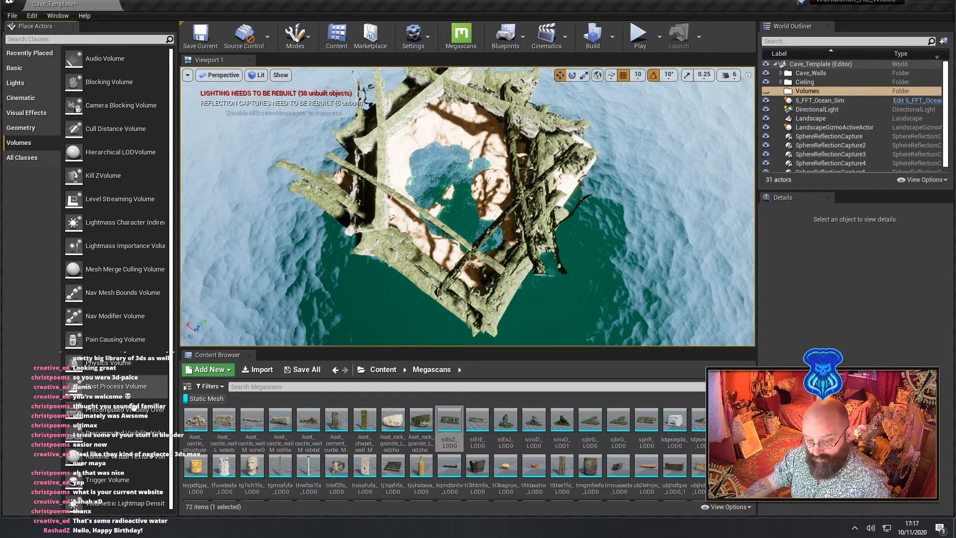
pyautogui.moveTo(87, 245); pyautogui.dragTo(454, 188)
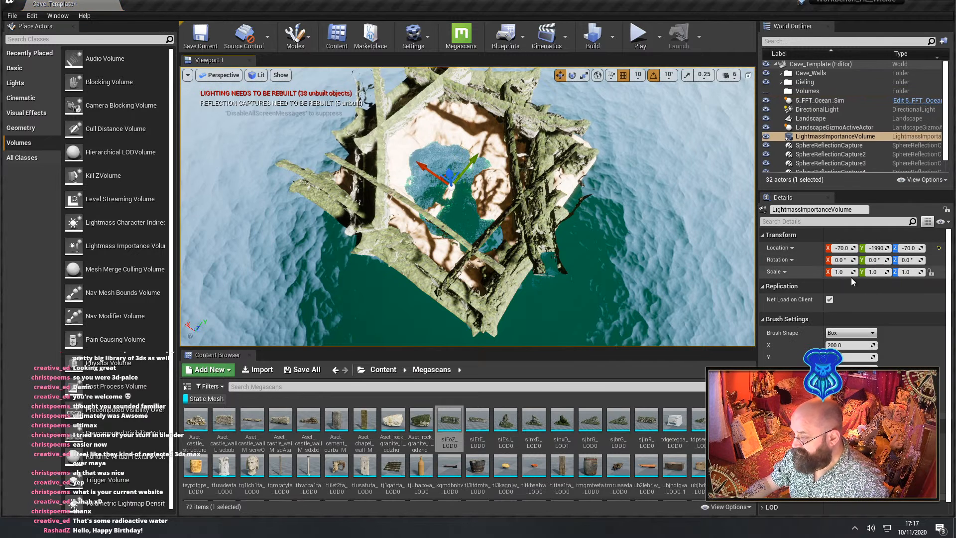
pyautogui.click(846, 345)
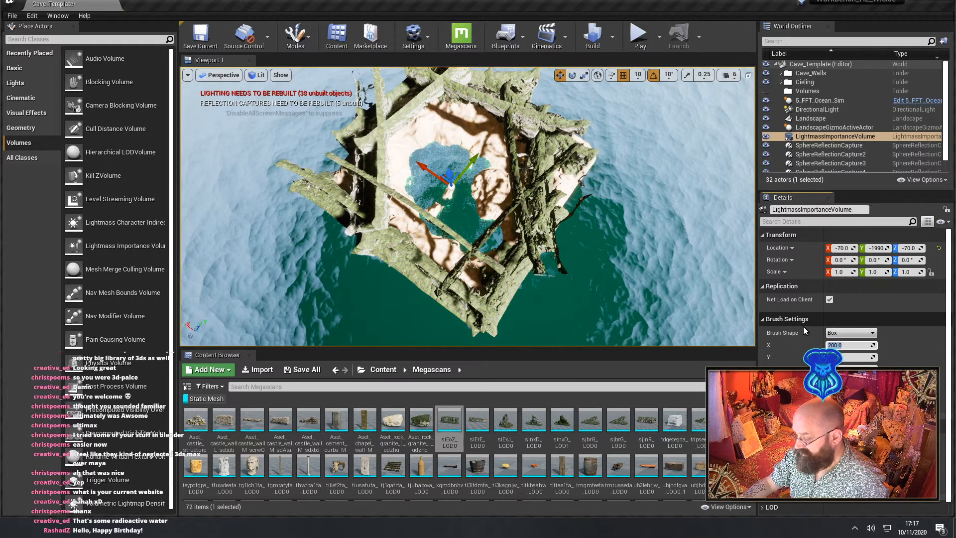
pyautogui.write('20000')
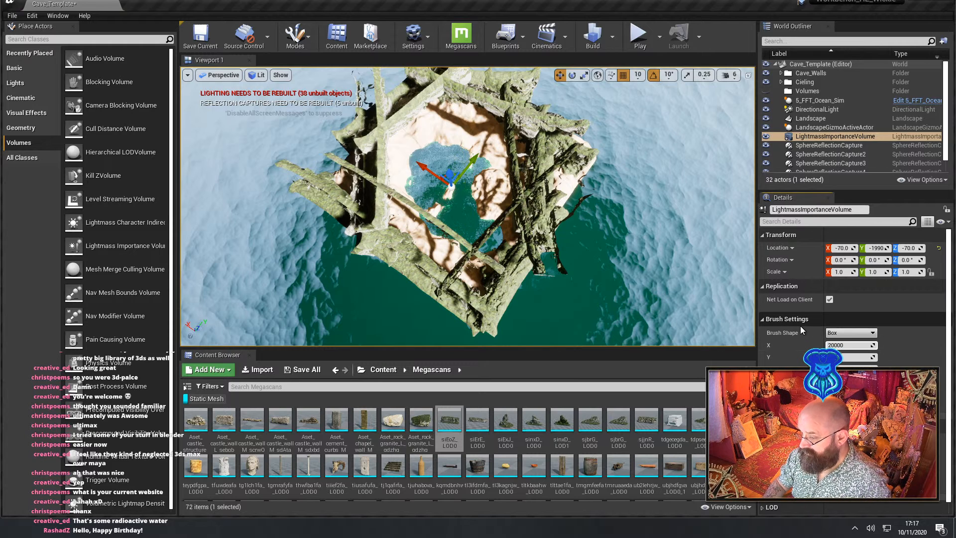
pyautogui.press('Tab')
pyautogui.write('20000')
pyautogui.press('Tab')
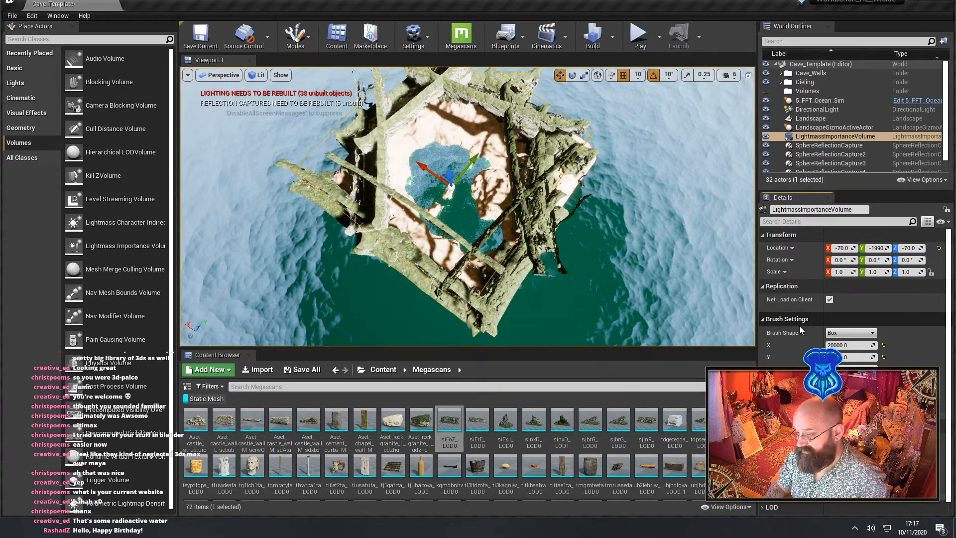
# Raise the Lightmass Importance Volume and shift it sideways to centre it on the cave, at about X -2570, Y -2280, Z 2960
pyautogui.moveTo(448, 169); pyautogui.dragTo(444, 196, button='right')
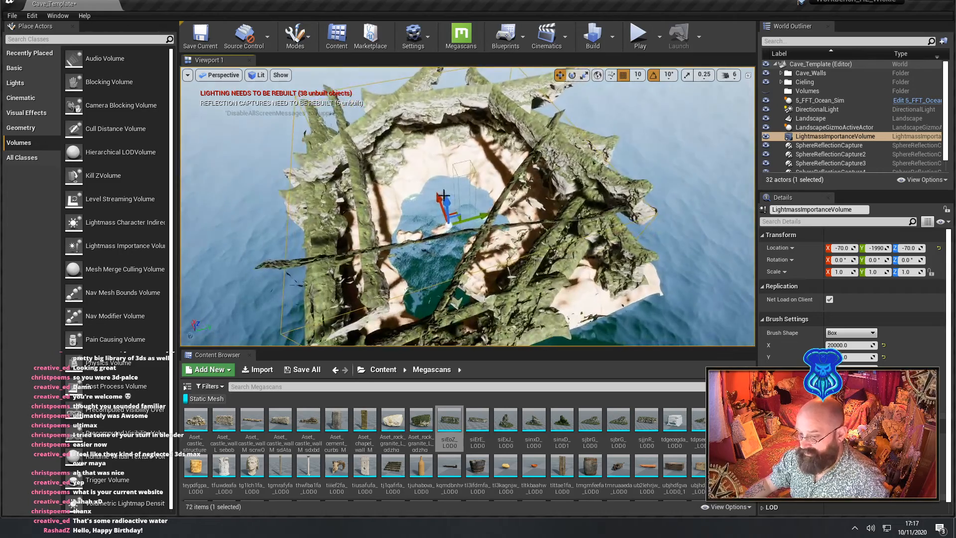
pyautogui.moveTo(448, 201); pyautogui.dragTo(442, 163)
pyautogui.moveTo(442, 164); pyautogui.dragTo(364, 182, button='right')
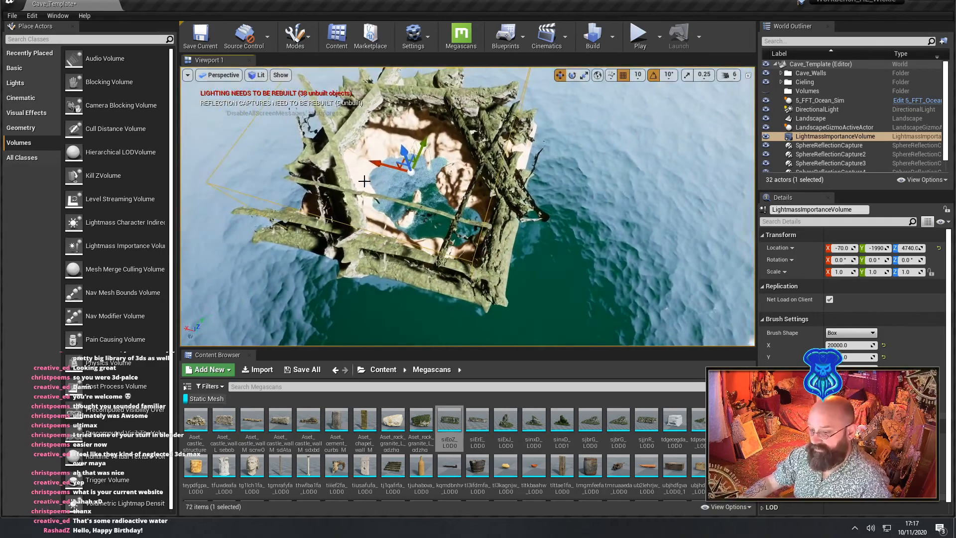
pyautogui.moveTo(384, 166); pyautogui.dragTo(402, 168)
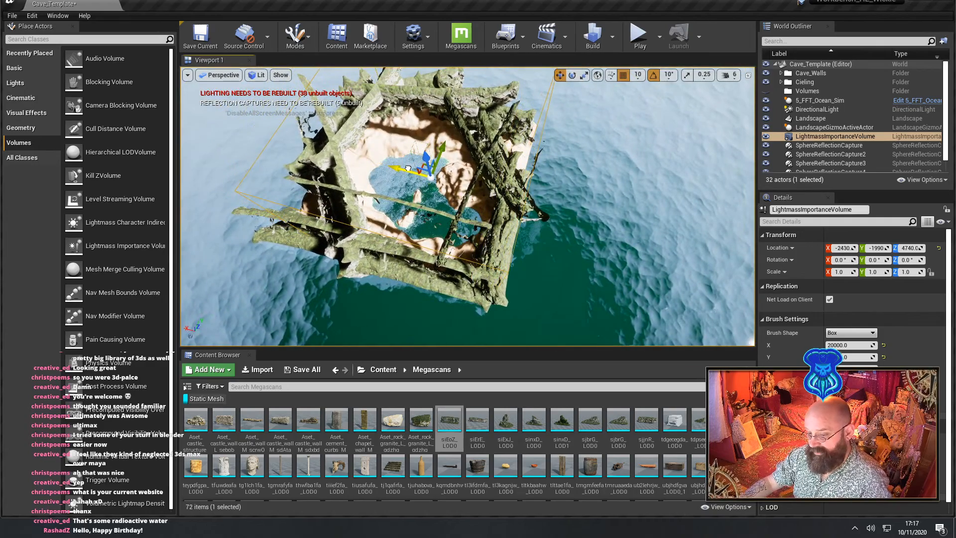
pyautogui.moveTo(444, 153); pyautogui.dragTo(266, 90)
pyautogui.press('w')
# Switch the transform to local space, then duplicate ceiling cliff siEoZ_LOD20 and move the copy up and inward over the opening
pyautogui.moveTo(468, 206); pyautogui.dragTo(453, 193, button='right')
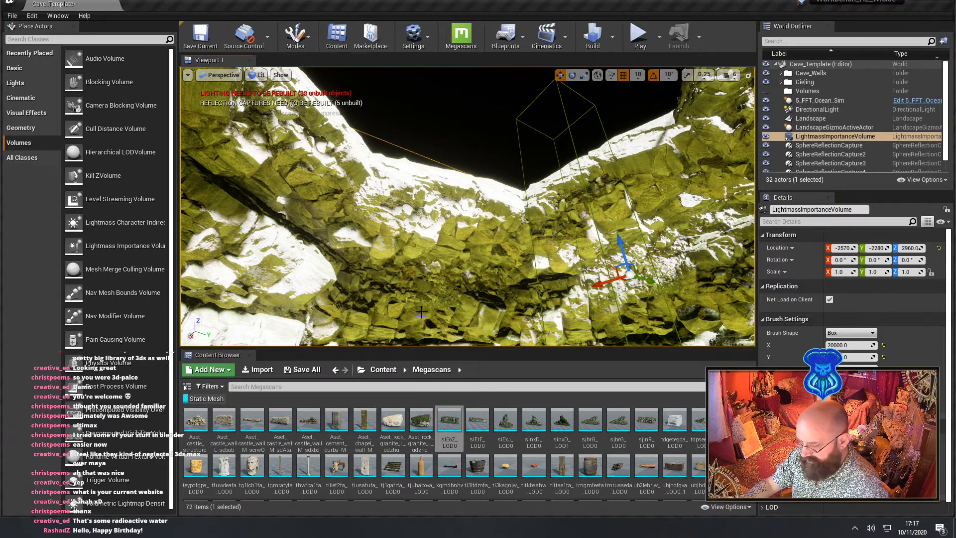
pyautogui.moveTo(439, 255); pyautogui.dragTo(440, 255, button='right')
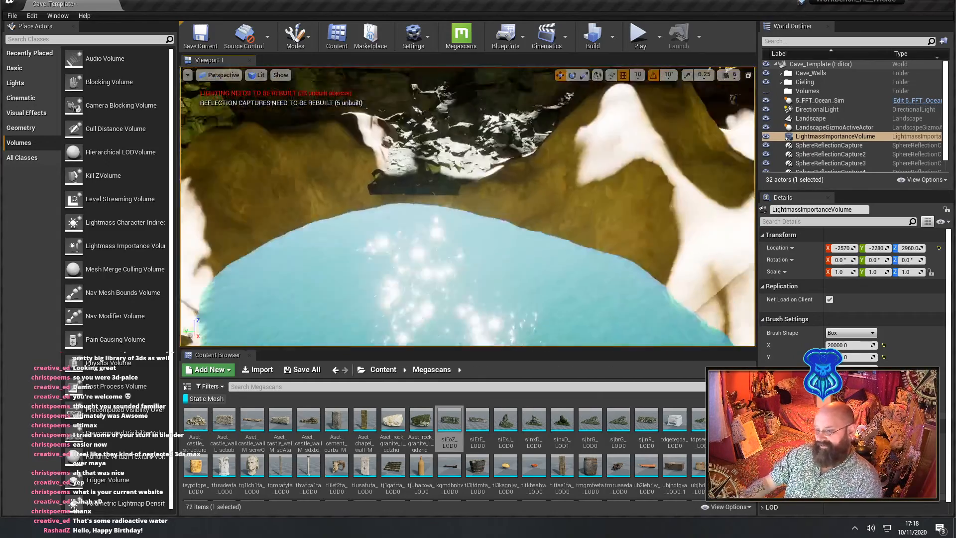
pyautogui.moveTo(419, 243); pyautogui.dragTo(420, 243, button='right')
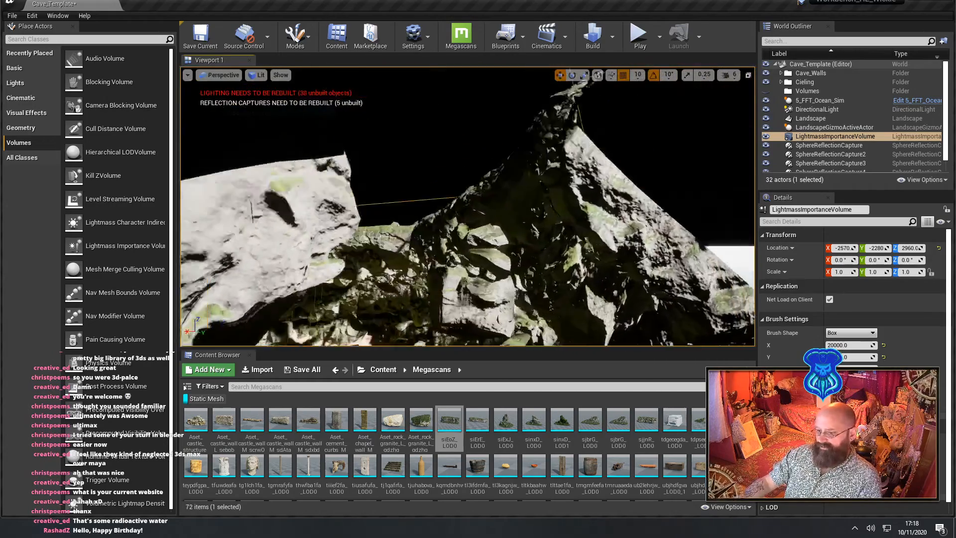
pyautogui.moveTo(419, 243); pyautogui.dragTo(420, 243, button='right')
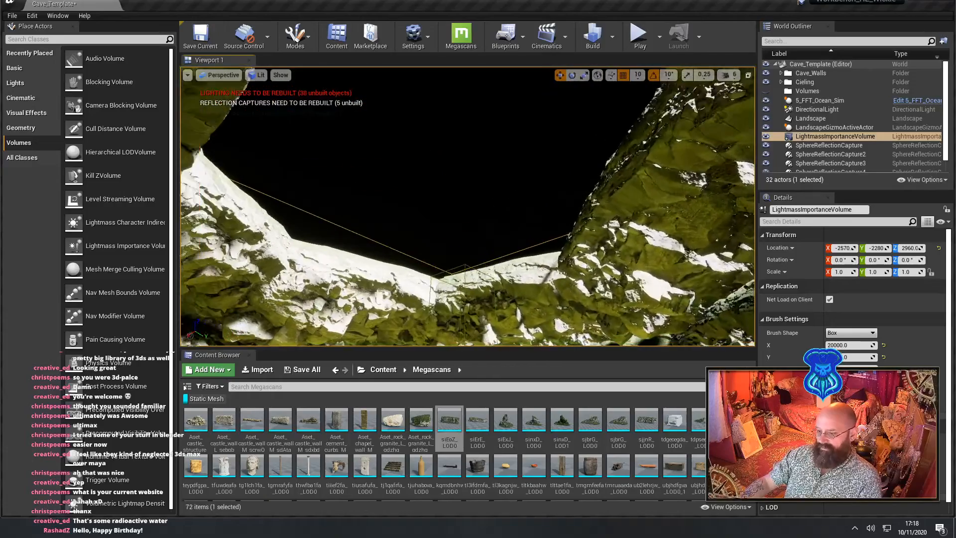
pyautogui.click(612, 240)
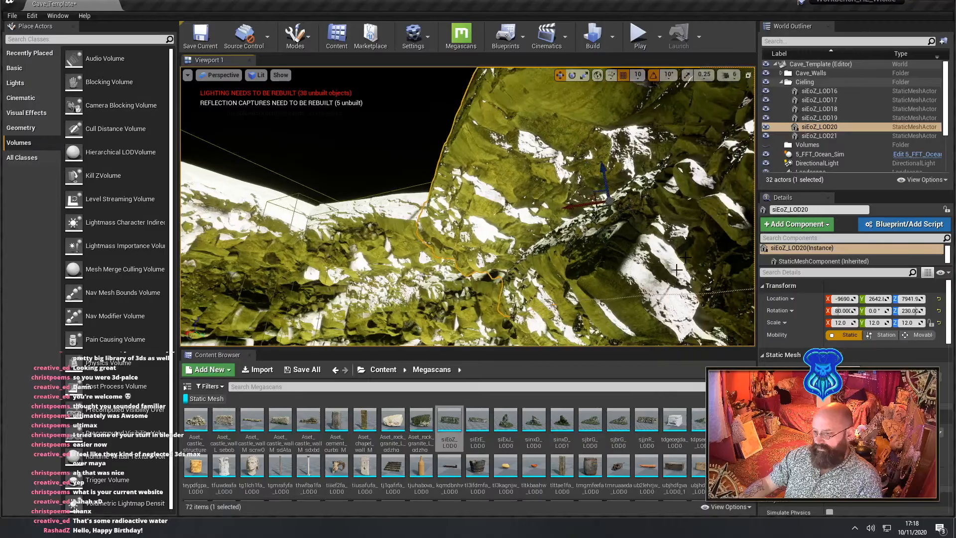
pyautogui.click(597, 75)
pyautogui.keyDown('alt'); pyautogui.moveTo(592, 203); pyautogui.dragTo(459, 73); pyautogui.keyUp('alt')
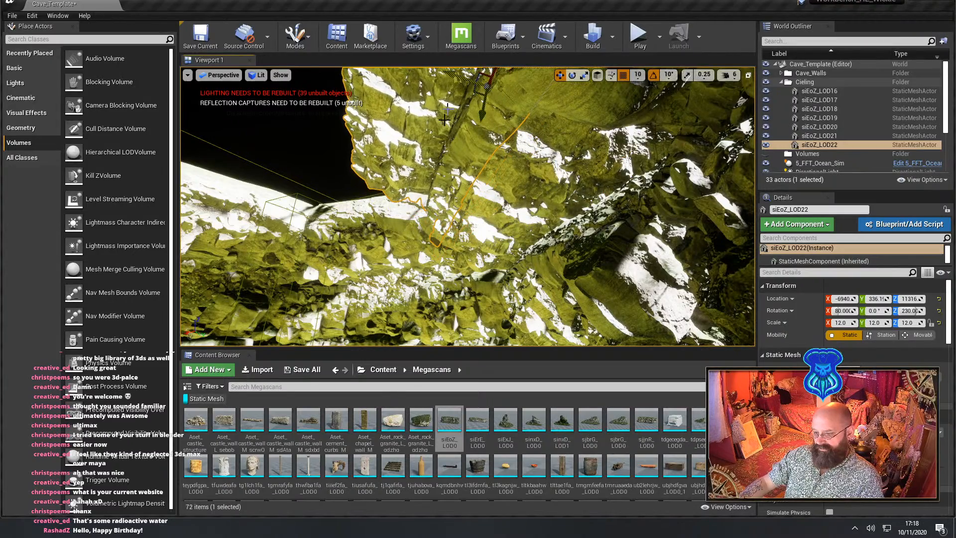
# Duplicate ceiling cliff siEoZ_LOD16 and move the copy inward from its side of the rim to narrow the opening
pyautogui.moveTo(340, 132); pyautogui.dragTo(256, 133, button='right')
pyautogui.click(339, 133)
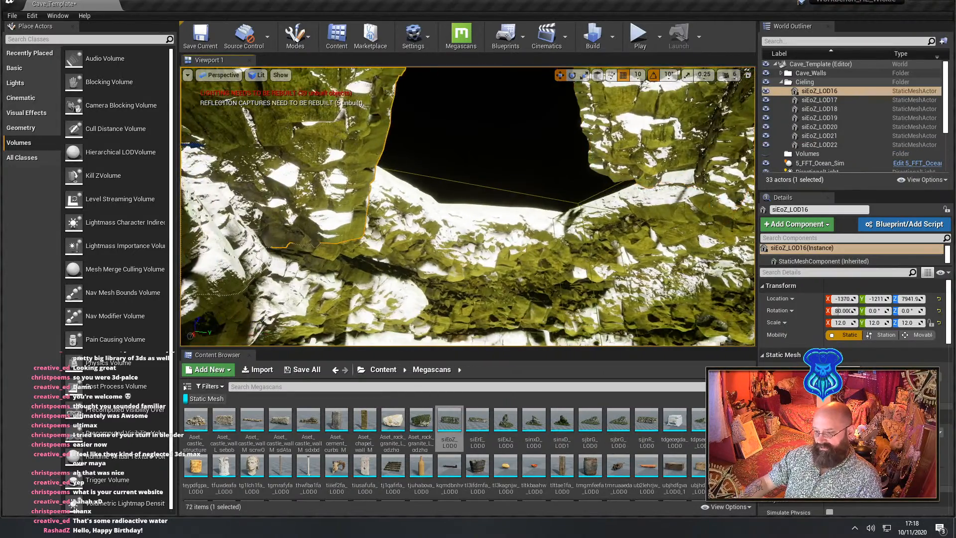
pyautogui.moveTo(340, 133); pyautogui.dragTo(274, 130, button='right')
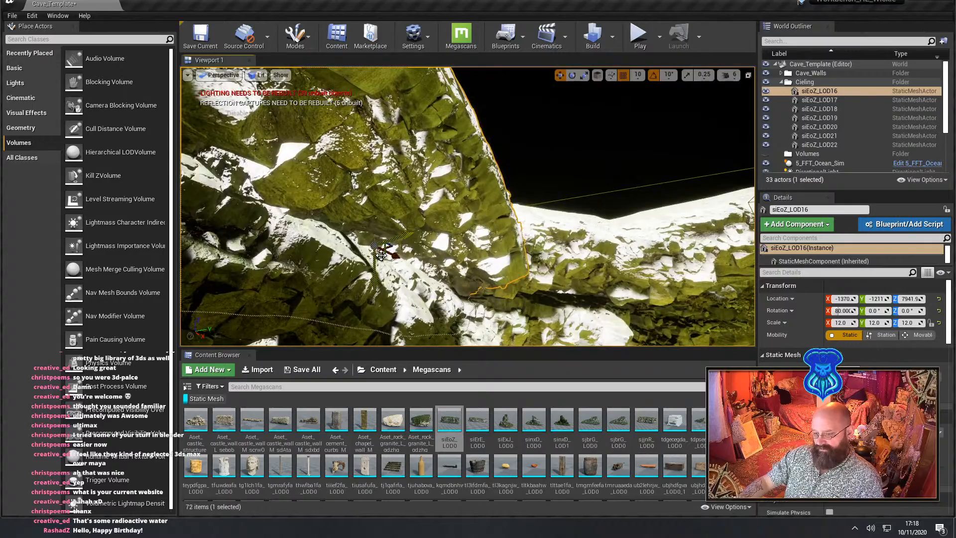
pyautogui.keyDown('alt'); pyautogui.moveTo(382, 254); pyautogui.dragTo(490, 150); pyautogui.keyUp('alt')
pyautogui.moveTo(490, 150)
pyautogui.mouseDown(button='right')
pyautogui.moveTo(429, 149)
pyautogui.moveTo(406, 117)
pyautogui.moveTo(381, 107)
pyautogui.moveTo(424, 117)
pyautogui.moveTo(468, 142)
pyautogui.moveTo(461, 152)
pyautogui.moveTo(477, 153)
pyautogui.mouseUp(button='right')
# Duplicate ceiling cliff siEoZ_LOD18 and move the copy inward and up to about Z 12209, covering more of the opening
pyautogui.click(508, 214)
pyautogui.moveTo(508, 214); pyautogui.dragTo(570, 216, button='right')
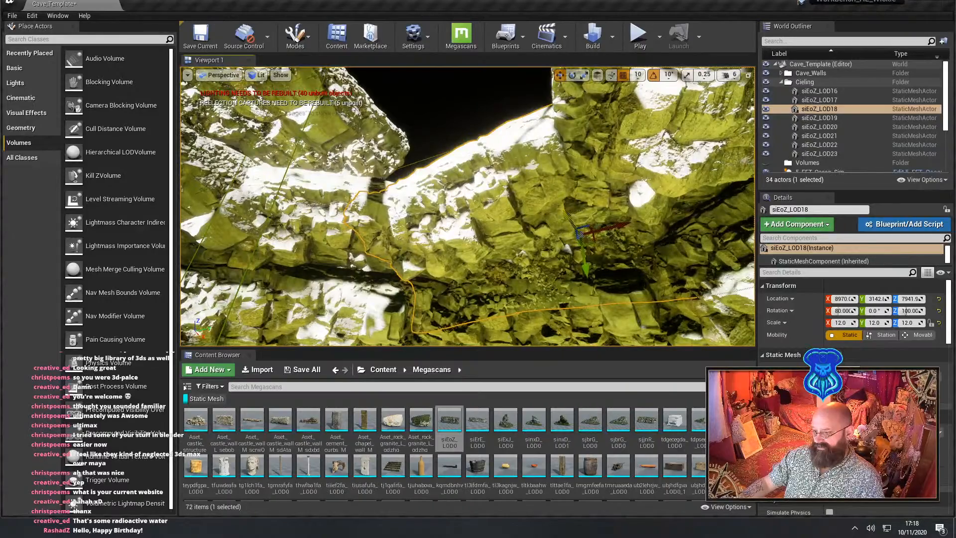
pyautogui.keyDown('alt'); pyautogui.moveTo(568, 216); pyautogui.dragTo(458, 150); pyautogui.keyUp('alt')
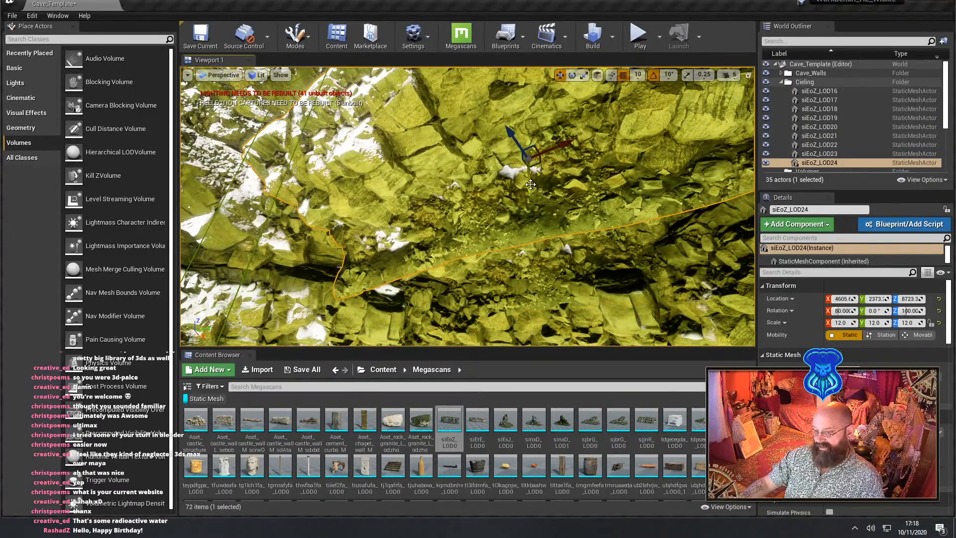
pyautogui.moveTo(530, 185); pyautogui.dragTo(545, 100)
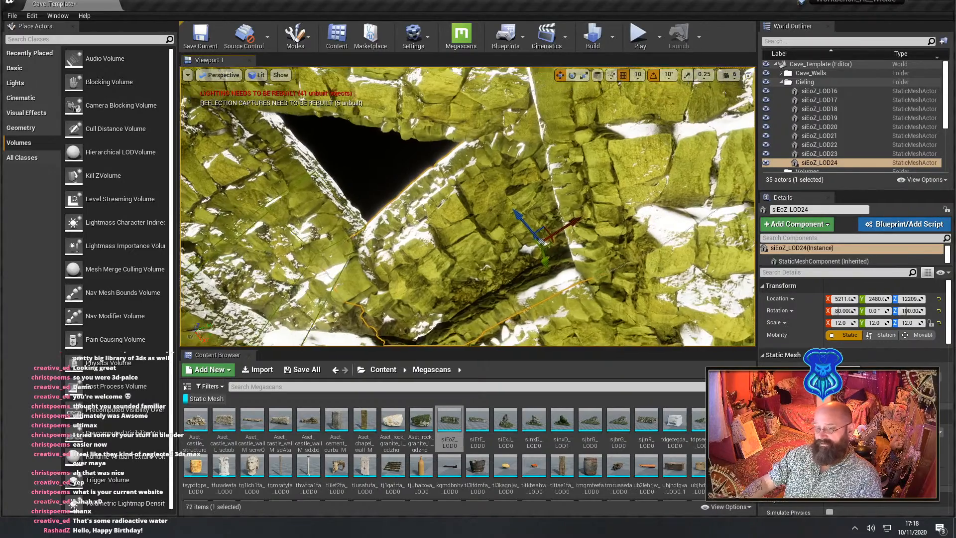
pyautogui.moveTo(528, 199); pyautogui.dragTo(478, 199, button='right')
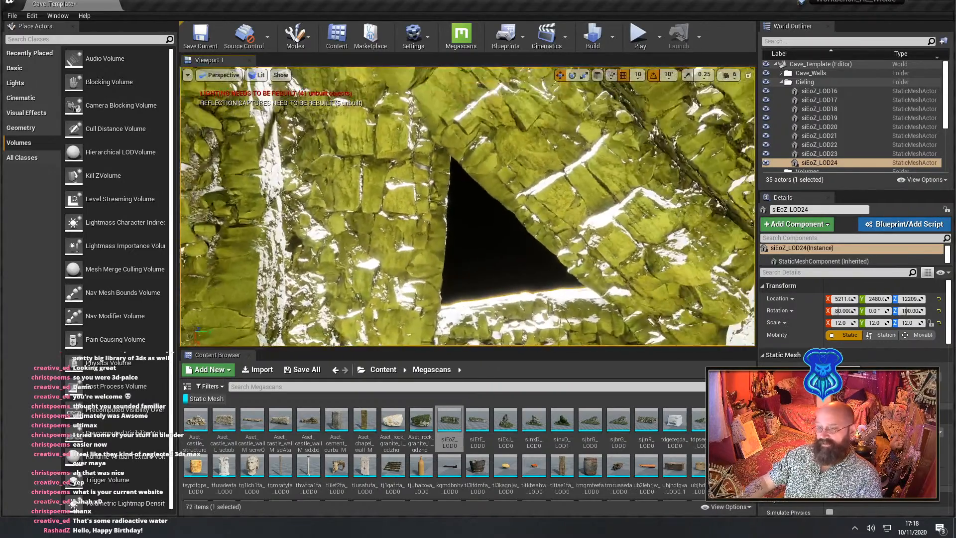